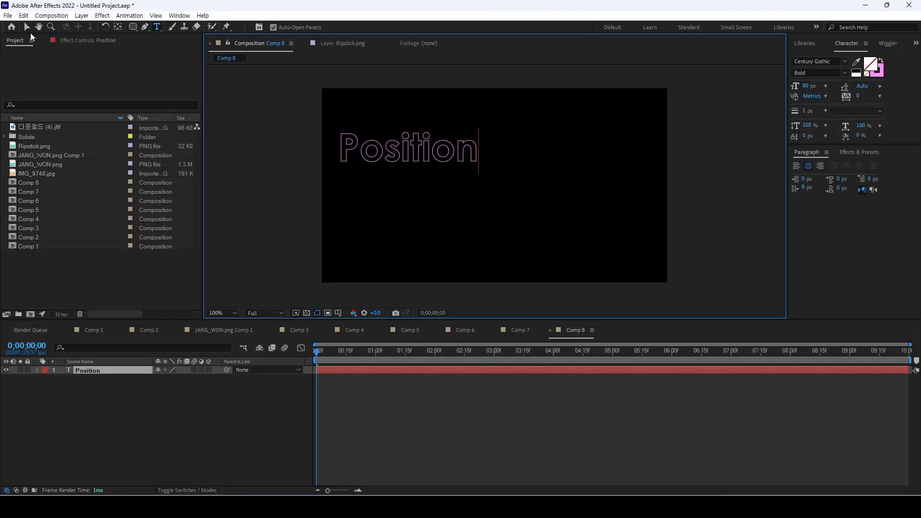
Move the Position text up and to the right so it sits near the composition's upper edge
{"action": "left_click", "coordinate": [26, 27]}
{"action": "left_click_drag", "start_coordinate": [407, 139], "coordinate": [433, 118]}
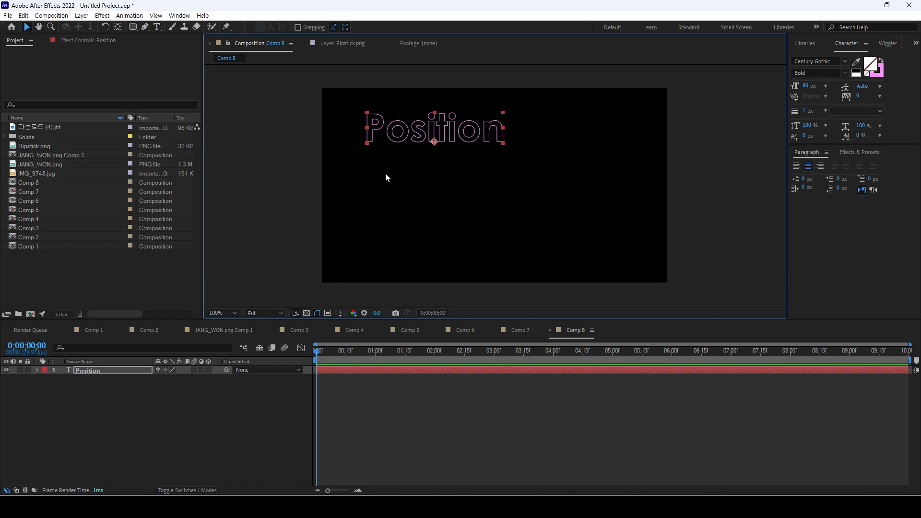
{"action": "left_click_drag", "start_coordinate": [433, 126], "coordinate": [431, 130]}
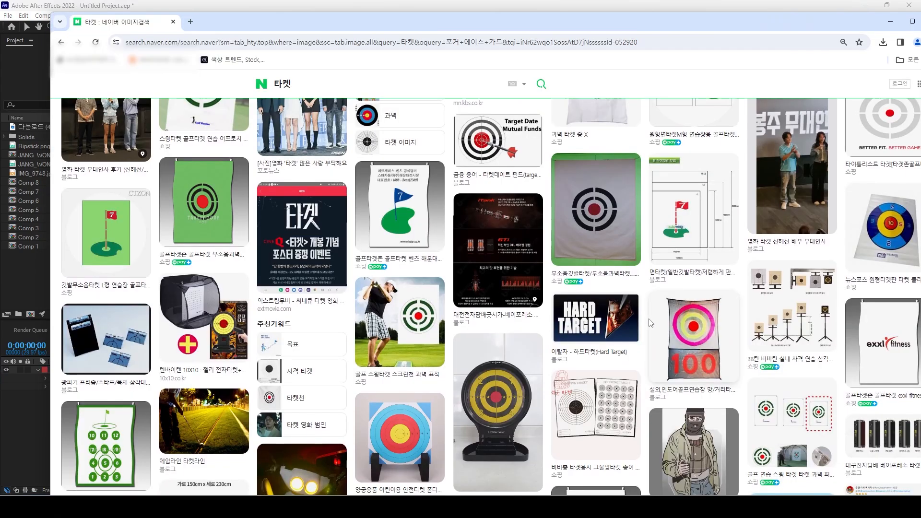
Browse the target pictures in the browser and search Naver images for "타켓 위치" to find reference pictures
{"action": "scroll", "coordinate": [476, 278], "scroll_direction": "up", "scroll_amount": 3}
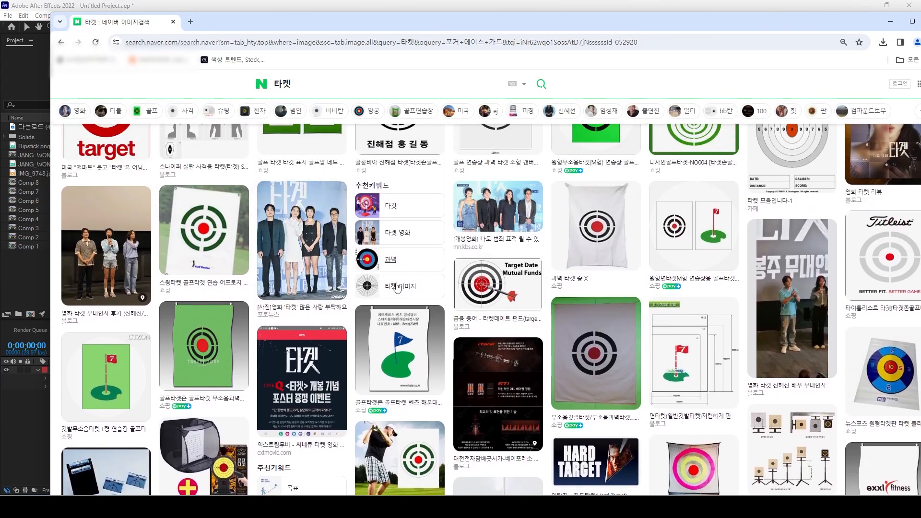
{"action": "scroll", "coordinate": [396, 288], "scroll_direction": "down", "scroll_amount": 7}
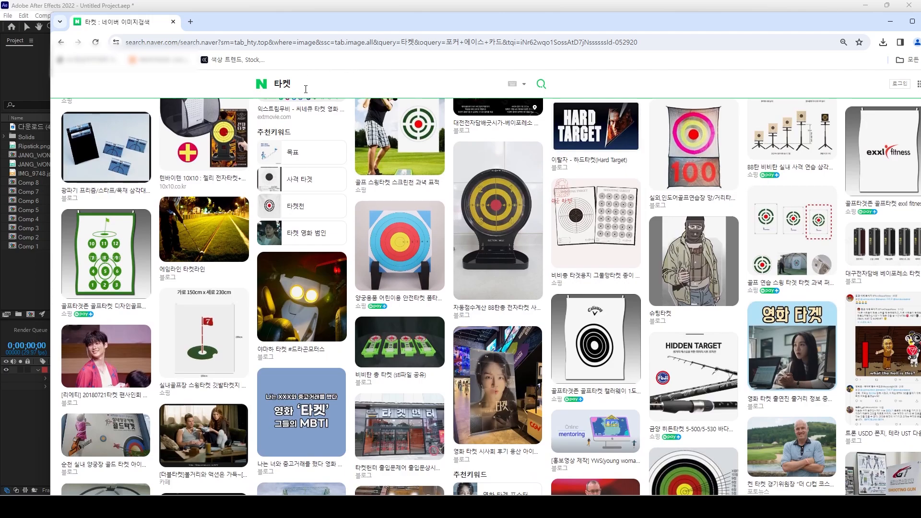
{"action": "left_click", "coordinate": [305, 89]}
{"action": "type", "text": "위치"}
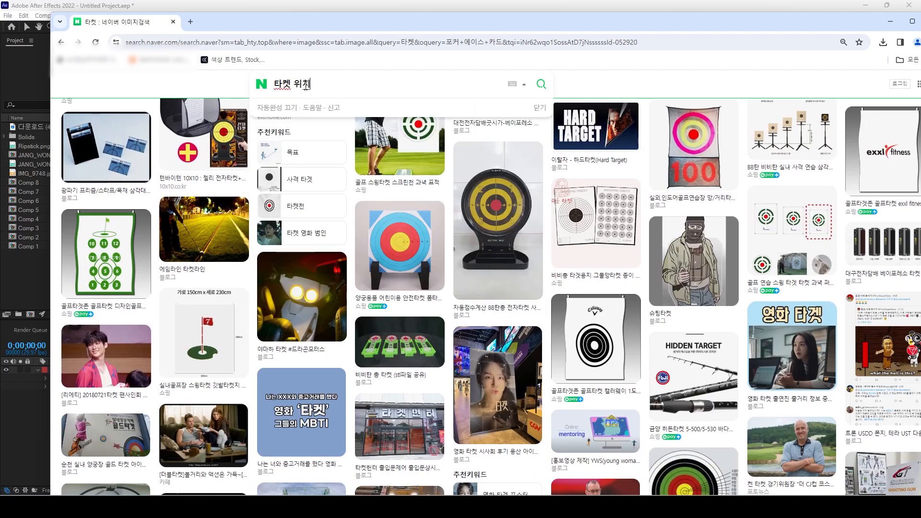
{"action": "key", "text": "Return"}
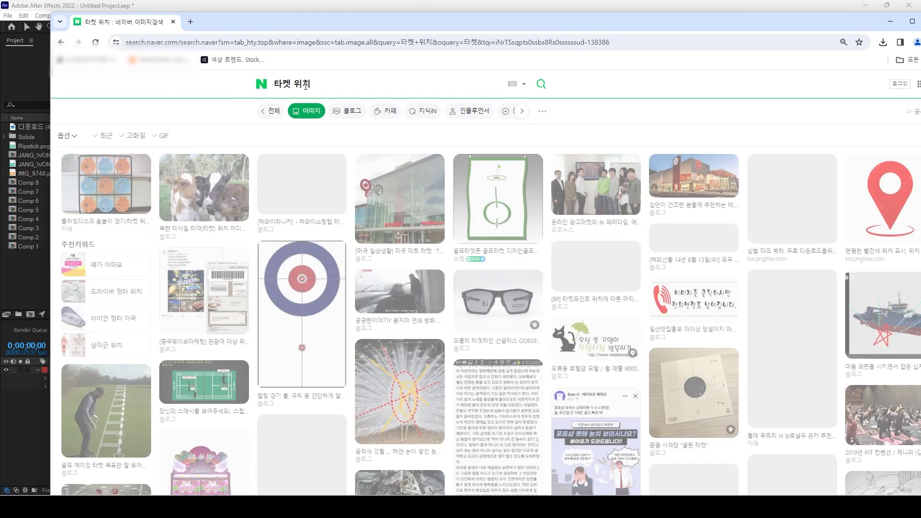
{"action": "scroll", "coordinate": [310, 112], "scroll_direction": "down", "scroll_amount": 2}
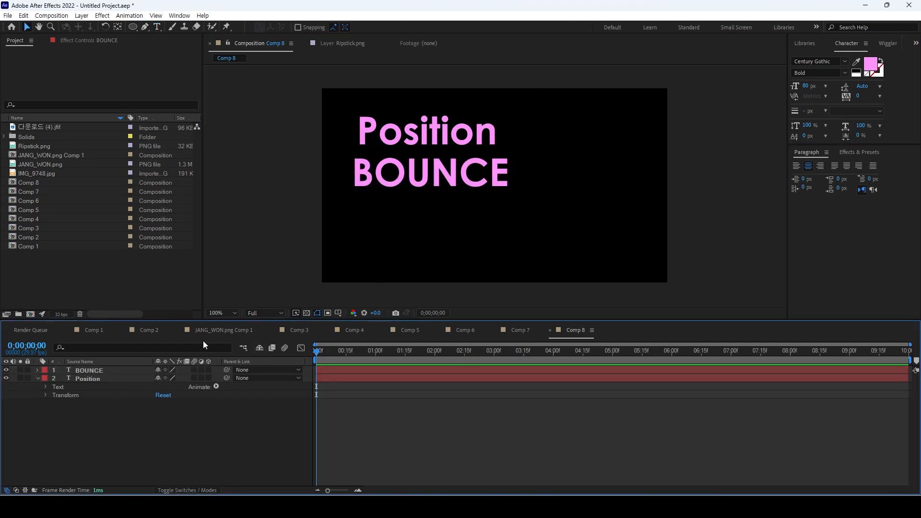
Duplicate the BOUNCE text layer twice and change the copies' text to SWING and MASKING
{"action": "left_click", "coordinate": [108, 369]}
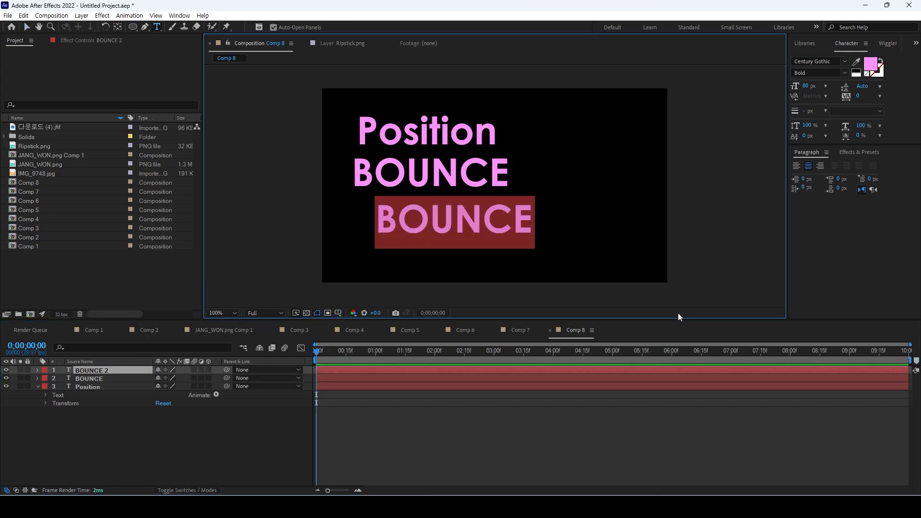
{"action": "type", "text": "SWING"}
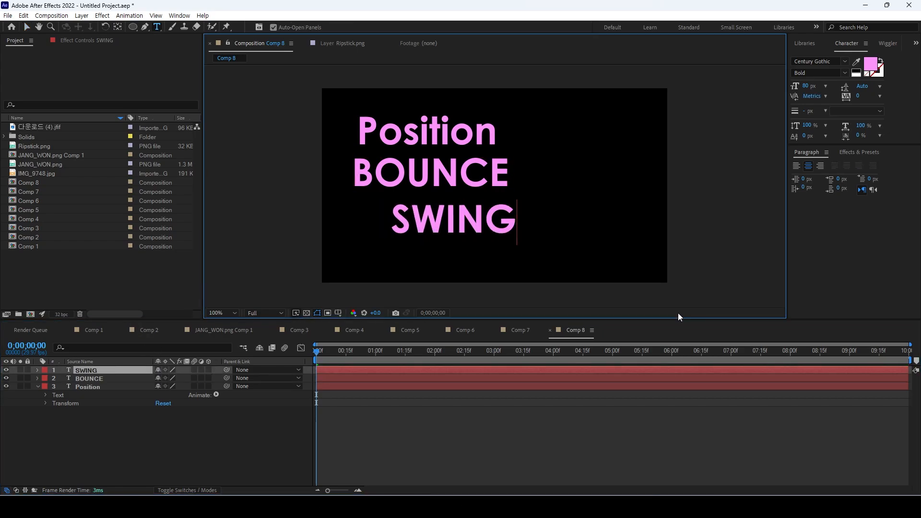
{"action": "left_click", "coordinate": [114, 416]}
{"action": "double_click", "coordinate": [113, 369]}
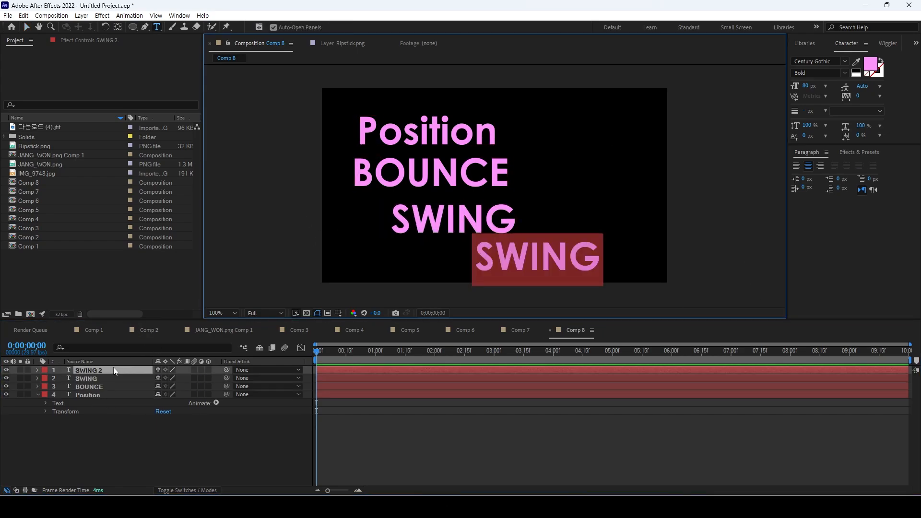
{"action": "type", "text": "MASK"}
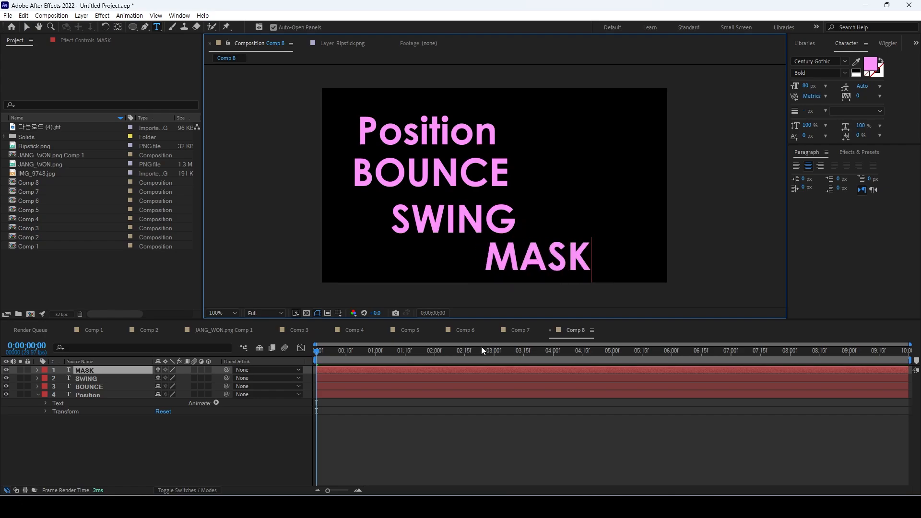
{"action": "type", "text": "ING"}
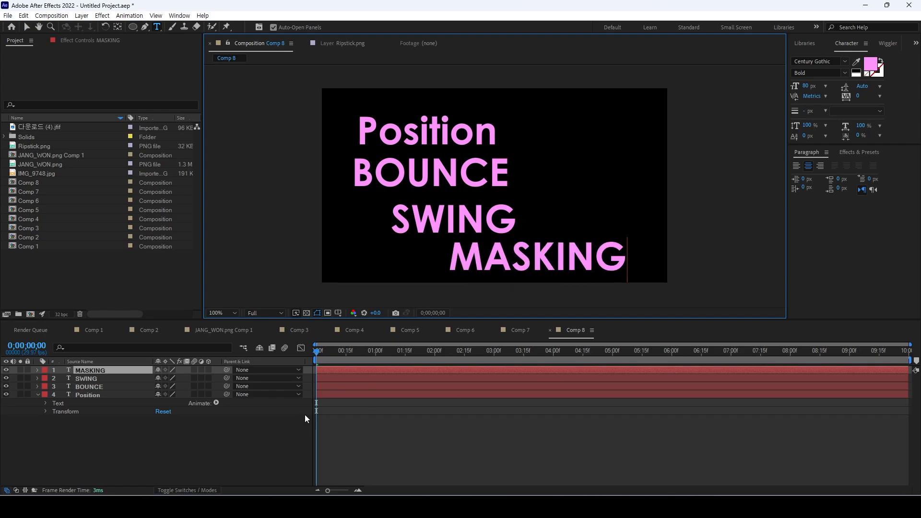
Place the smaller Position text above BOUNCE and set the MASKING layer's rotation to -90°
{"action": "left_click", "coordinate": [28, 27]}
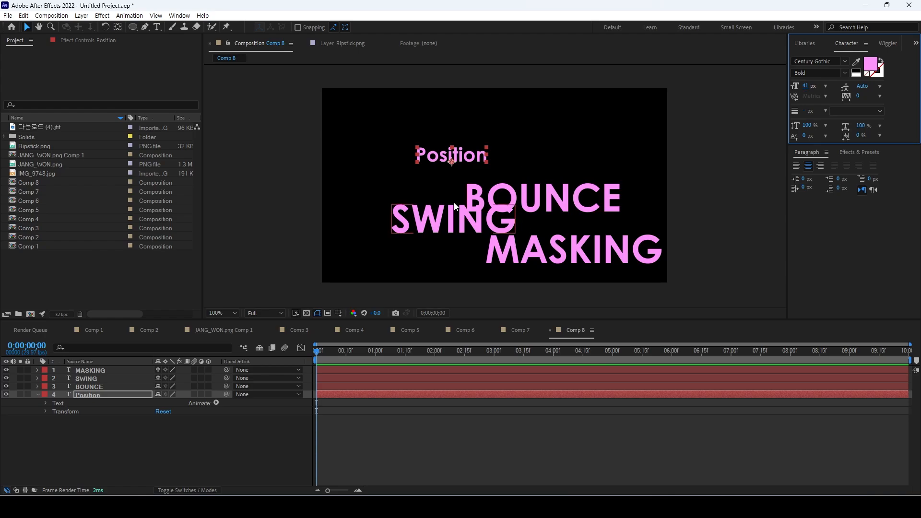
{"action": "left_click_drag", "start_coordinate": [457, 154], "coordinate": [428, 143]}
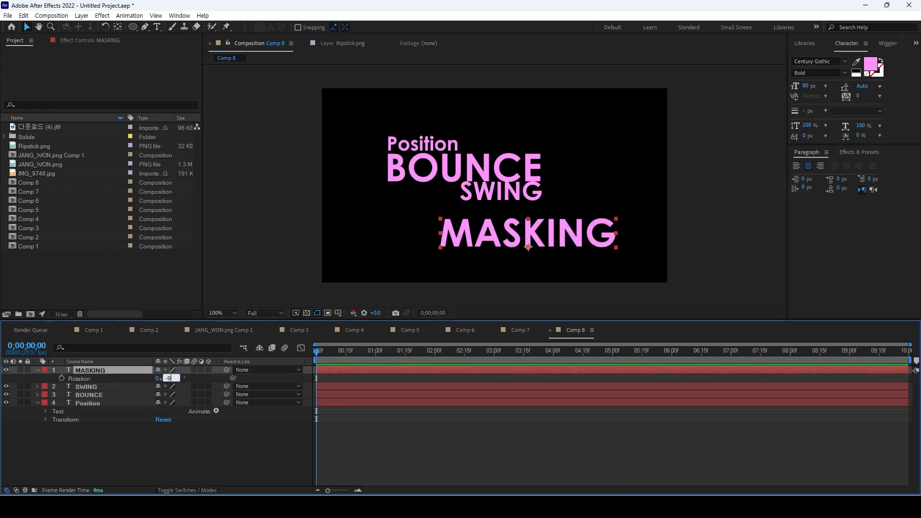
{"action": "type", "text": "0"}
{"action": "key", "text": "Return"}
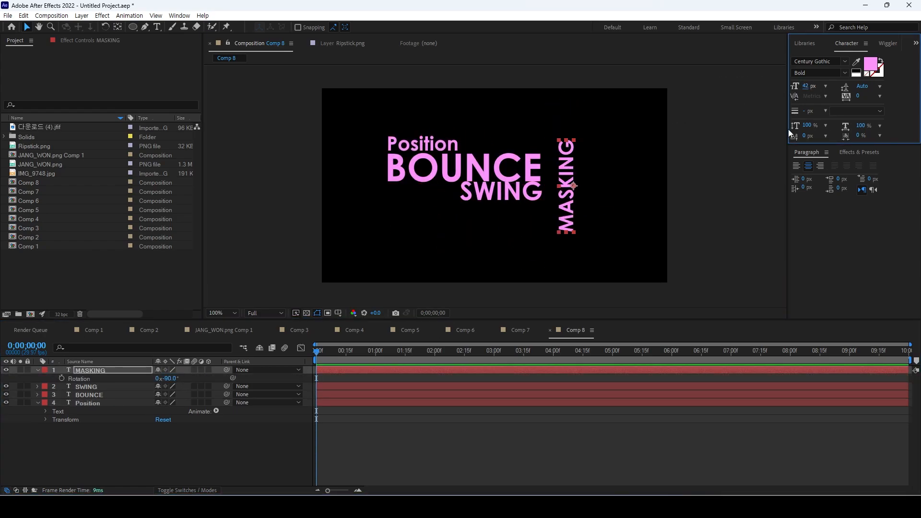
Arrange the words around BOUNCE, with Position above its left end, SWING below its right end and MASKING beside it
{"action": "left_click_drag", "start_coordinate": [509, 195], "coordinate": [550, 225]}
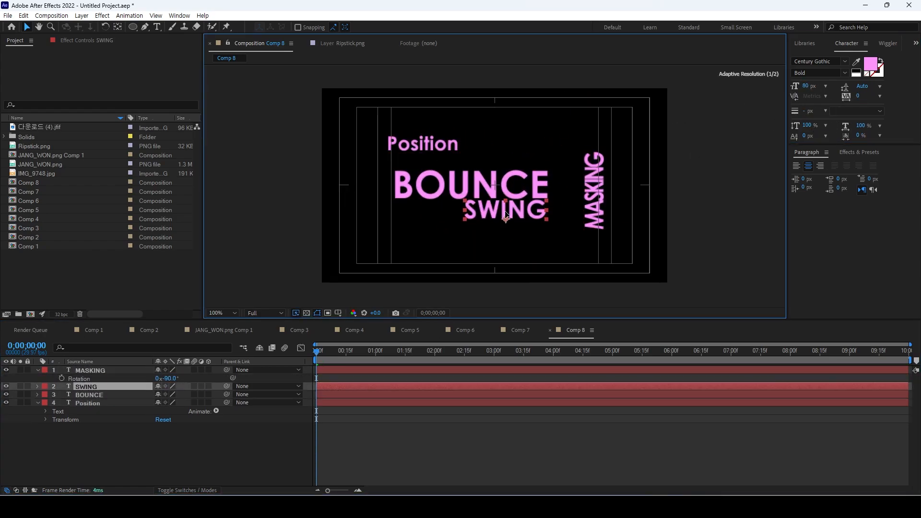
{"action": "left_click_drag", "start_coordinate": [551, 206], "coordinate": [574, 206]}
{"action": "left_click_drag", "start_coordinate": [422, 144], "coordinate": [434, 160]}
{"action": "left_click", "coordinate": [461, 192]}
{"action": "left_click", "coordinate": [460, 193]}
Set the BOUNCE text's font size to 100 px and move MASKING right to make room for it
{"action": "left_click", "coordinate": [179, 16]}
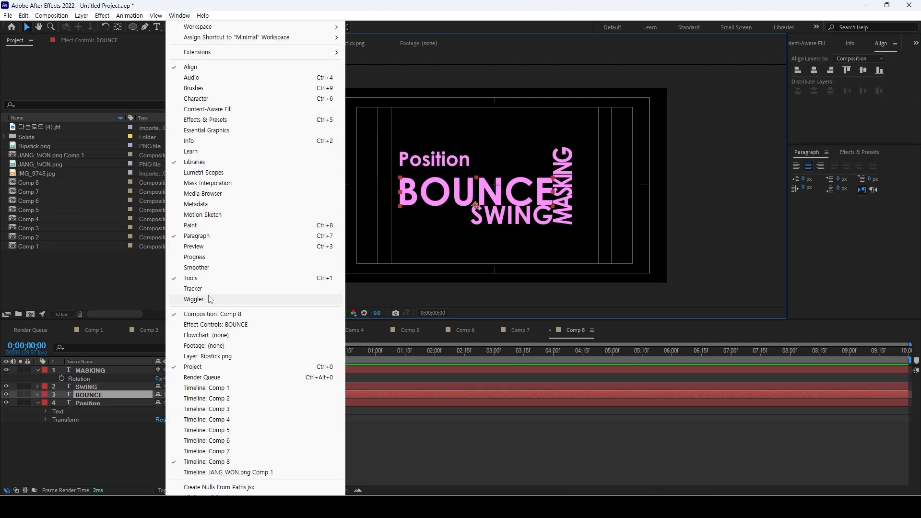
{"action": "left_click", "coordinate": [210, 97]}
{"action": "left_click", "coordinate": [807, 86]}
{"action": "type", "text": "100"}
{"action": "key", "text": "Return"}
{"action": "left_click_drag", "start_coordinate": [518, 193], "coordinate": [592, 212]}
{"action": "left_click", "coordinate": [508, 192]}
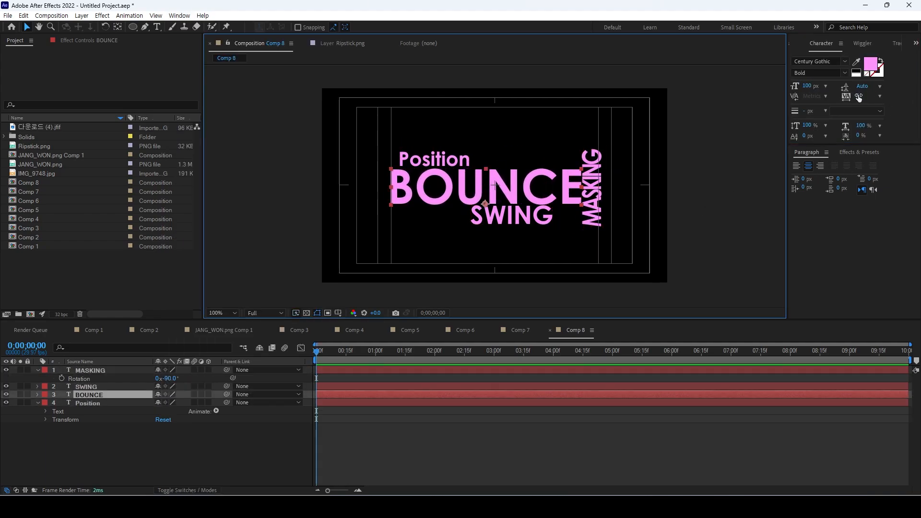
Tighten the BOUNCE text's tracking to -105 and move it so its left edge lines up with Position
{"action": "left_click_drag", "start_coordinate": [858, 96], "coordinate": [808, 96]}
{"action": "left_click_drag", "start_coordinate": [480, 192], "coordinate": [473, 188]}
{"action": "left_click", "coordinate": [157, 27]}
{"action": "left_click", "coordinate": [536, 185]}
{"action": "left_click", "coordinate": [421, 185]}
{"action": "left_click", "coordinate": [27, 27]}
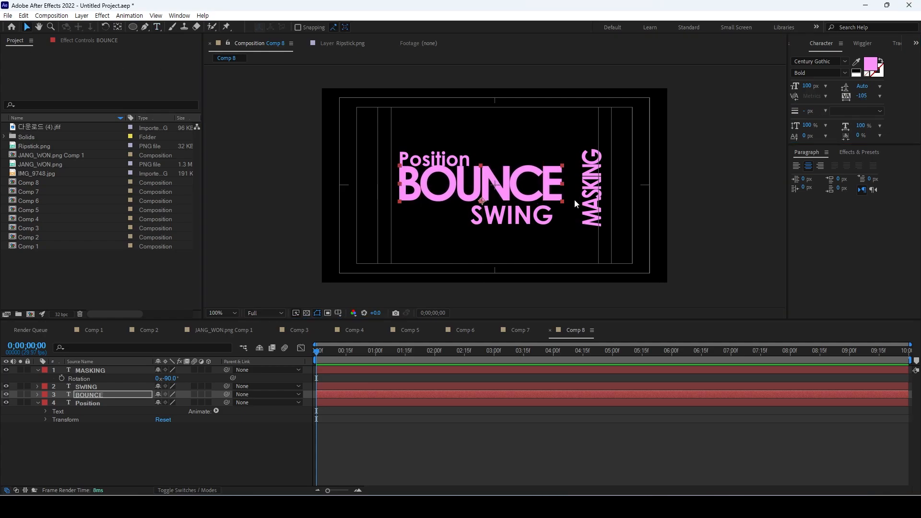
Place MASKING against BOUNCE's right end, and adjust SWING's tracking and size so it fits directly under BOUNCE
{"action": "left_click_drag", "start_coordinate": [590, 206], "coordinate": [571, 200]}
{"action": "left_click_drag", "start_coordinate": [512, 216], "coordinate": [519, 212]}
{"action": "left_click_drag", "start_coordinate": [858, 96], "coordinate": [812, 126]}
{"action": "left_click_drag", "start_coordinate": [520, 211], "coordinate": [520, 226]}
{"action": "left_click_drag", "start_coordinate": [807, 87], "coordinate": [812, 86]}
{"action": "left_click_drag", "start_coordinate": [519, 227], "coordinate": [519, 216]}
Right-align SWING with BOUNCE using Align, and lower MASKING slightly so it ends level with SWING
{"action": "left_click", "coordinate": [509, 192], "text": "shift"}
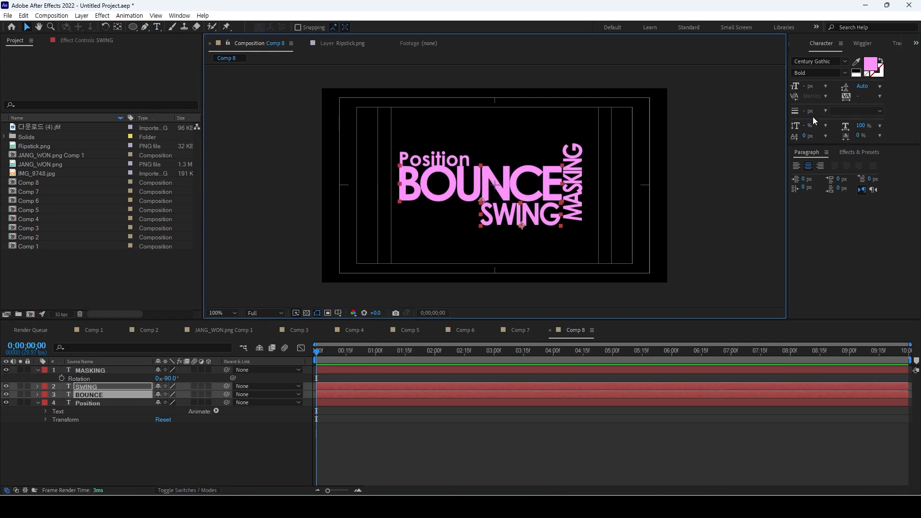
{"action": "left_click", "coordinate": [916, 43]}
{"action": "left_click", "coordinate": [875, 121]}
{"action": "left_click_drag", "start_coordinate": [879, 43], "coordinate": [844, 155]}
{"action": "left_click", "coordinate": [830, 176]}
{"action": "left_click_drag", "start_coordinate": [572, 192], "coordinate": [571, 194]}
{"action": "left_click", "coordinate": [430, 160]}
{"action": "left_click", "coordinate": [618, 254]}
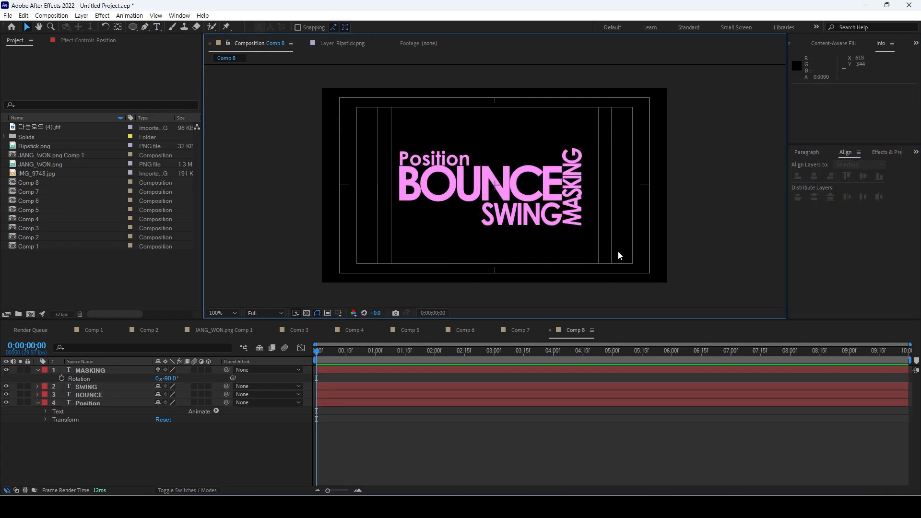
Shift all four text layers slightly toward the composition's centre and fine-tune the positions of SWING and MASKING
{"action": "key", "text": "ctrl+a"}
{"action": "left_click_drag", "start_coordinate": [479, 187], "coordinate": [484, 191]}
{"action": "left_click_drag", "start_coordinate": [525, 218], "coordinate": [525, 217]}
{"action": "left_click_drag", "start_coordinate": [576, 188], "coordinate": [576, 190]}
Nudge all four text layers up four steps using the grid for centring, and collapse the layers' open properties
{"action": "key", "text": "ctrl+a"}
{"action": "key", "text": "ctrl+apostrophe"}
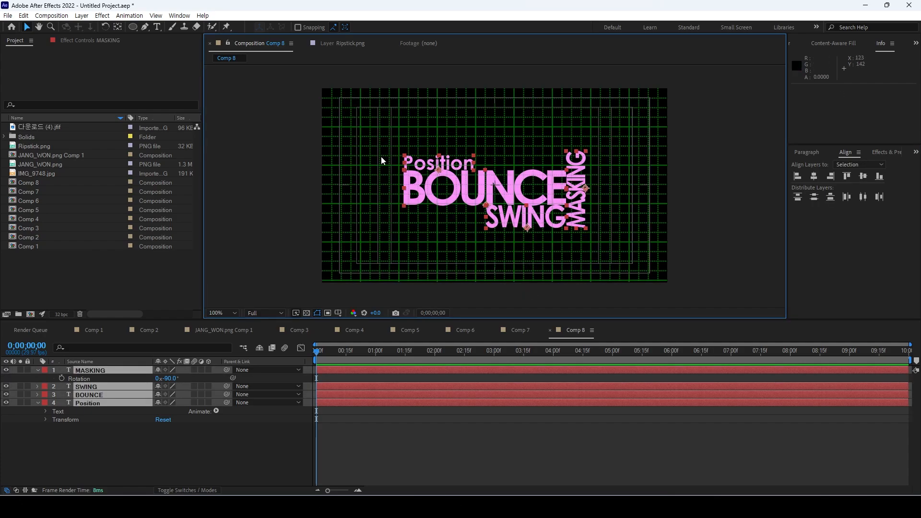
{"action": "key", "text": "apostrophe"}
{"action": "key", "text": "Up"}
{"action": "key", "text": "Up"}
{"action": "key", "text": "Up"}
{"action": "key", "text": "Up"}
{"action": "key", "text": "ctrl+apostrophe"}
{"action": "left_click", "coordinate": [122, 457]}
{"action": "key", "text": "u"}
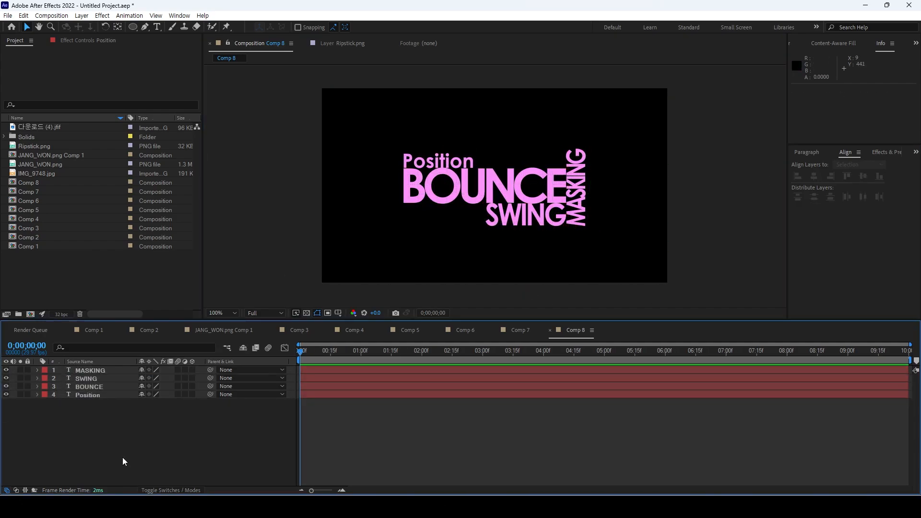
Recolour the text layers: Position white, BOUNCE light blue, MASKING magenta, and SWING with its hue at the red end
{"action": "left_click", "coordinate": [90, 393]}
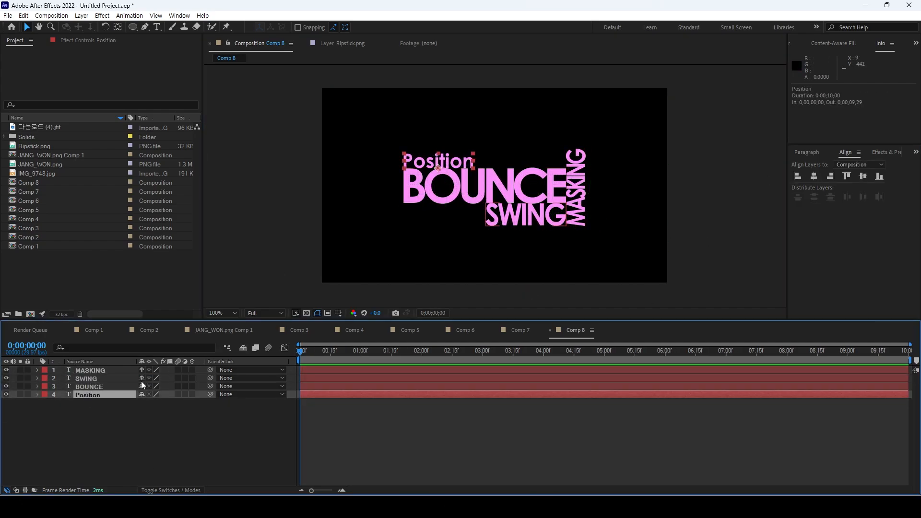
{"action": "left_click", "coordinate": [85, 387]}
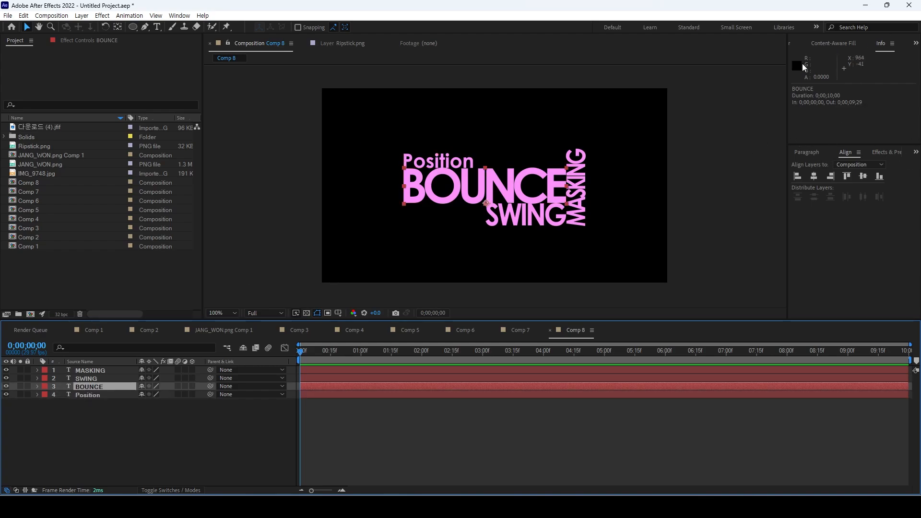
{"action": "left_click", "coordinate": [794, 44]}
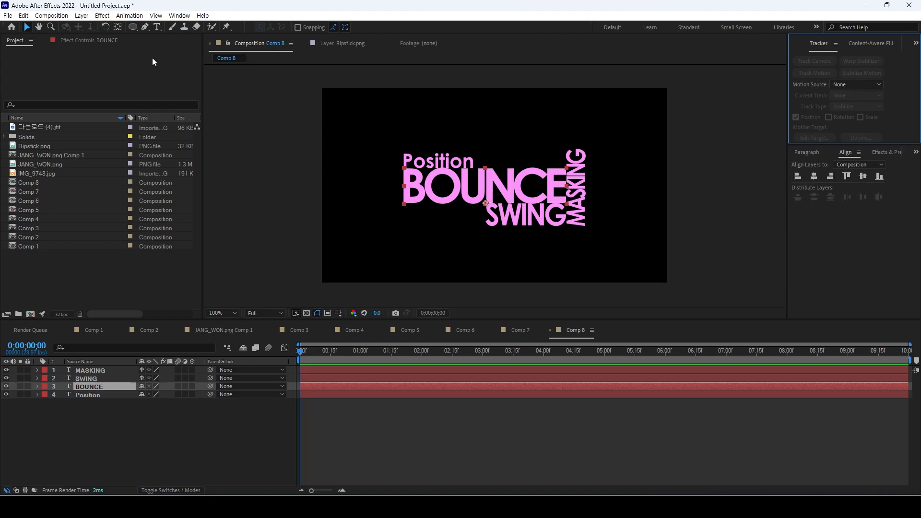
{"action": "left_click", "coordinate": [185, 16]}
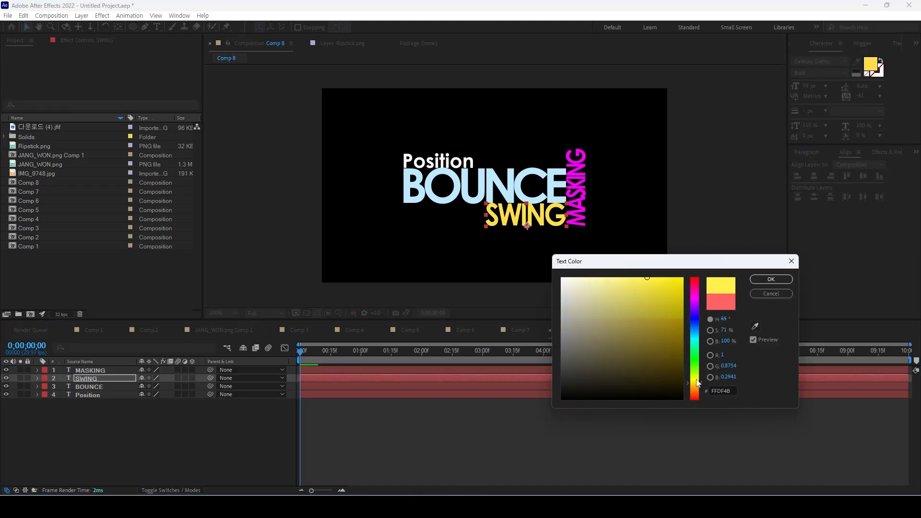
{"action": "left_click_drag", "start_coordinate": [698, 383], "coordinate": [698, 399]}
{"action": "left_click", "coordinate": [768, 280]}
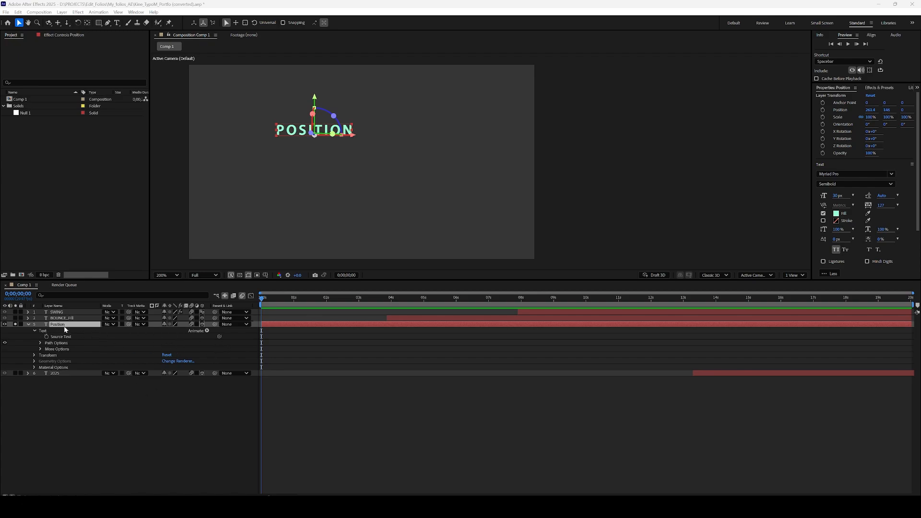
Add a Position animator to the Position text layer and offset the text about 215 px to the right
{"action": "left_click", "coordinate": [207, 331]}
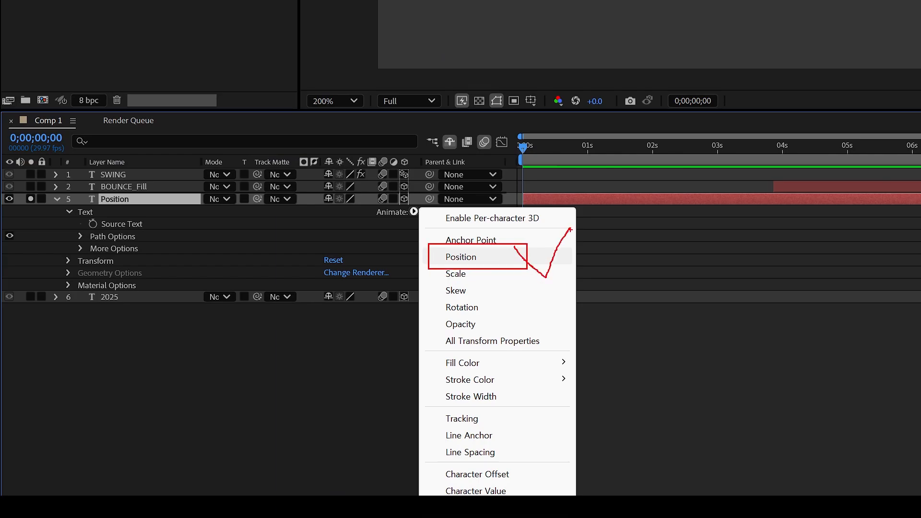
{"action": "left_click", "coordinate": [453, 258]}
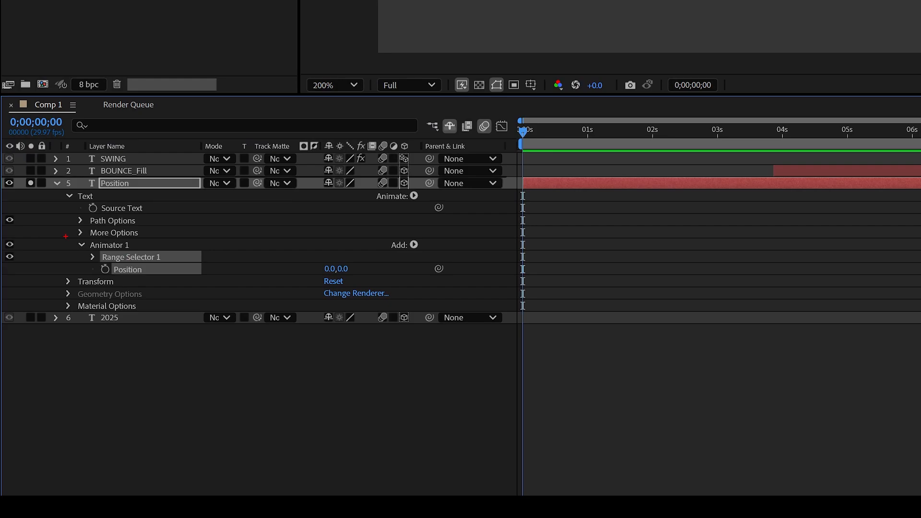
{"action": "left_click_drag", "start_coordinate": [65, 236], "coordinate": [214, 276]}
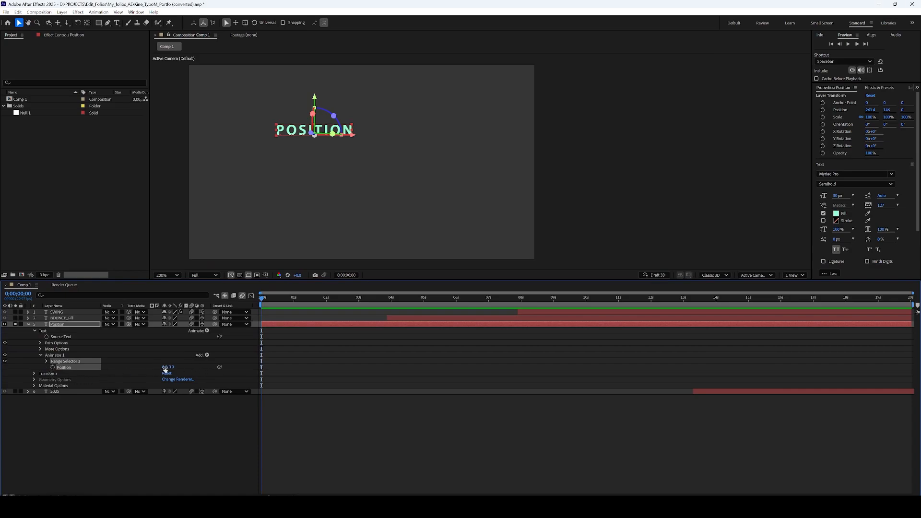
{"action": "left_click_drag", "start_coordinate": [165, 368], "coordinate": [242, 368]}
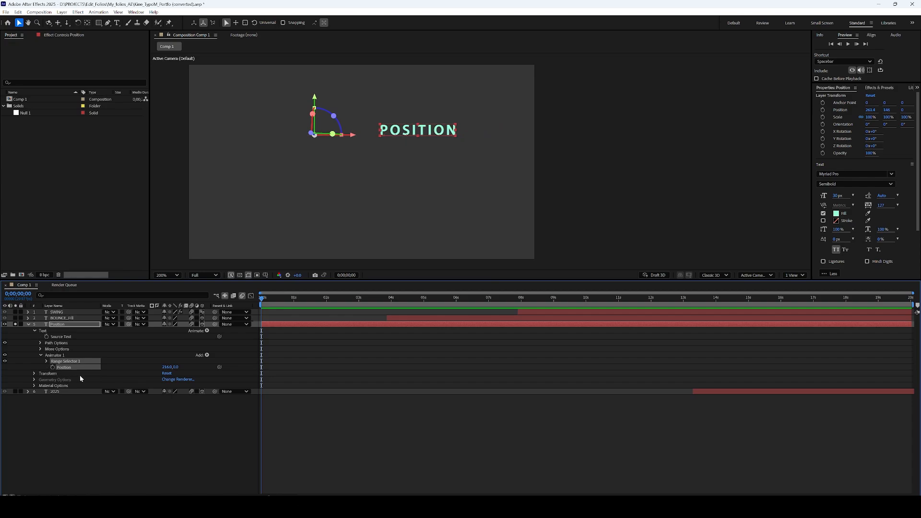
{"action": "left_click", "coordinate": [80, 379]}
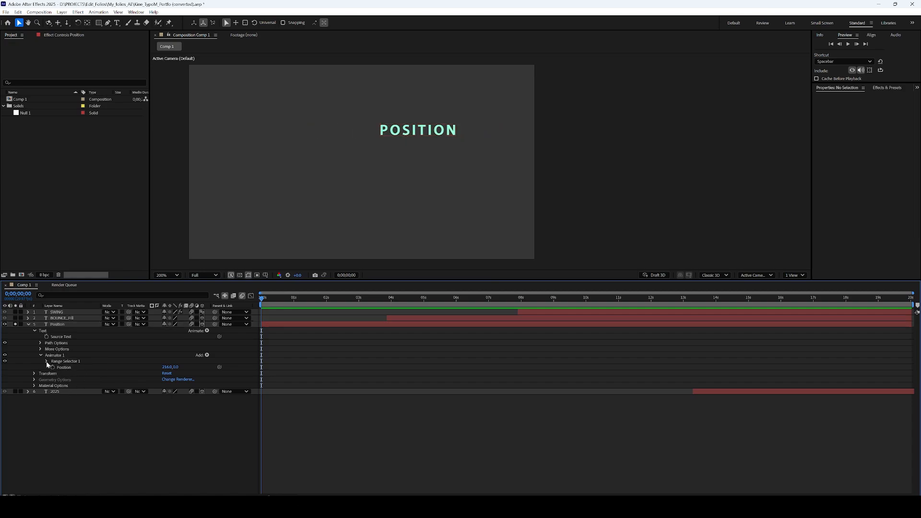
Set the Offset of the Position text's range selector to -100% and keyframe it at the composition's start
{"action": "left_click", "coordinate": [46, 361]}
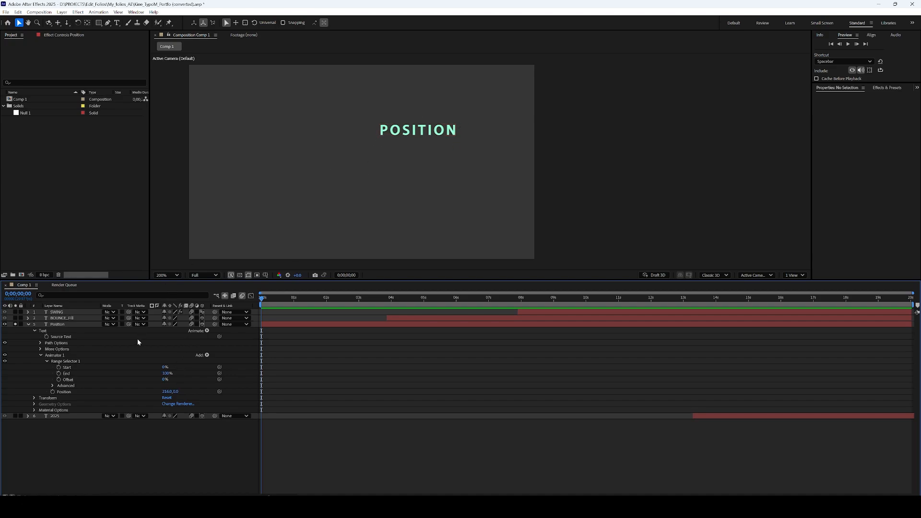
{"action": "left_click", "coordinate": [67, 379]}
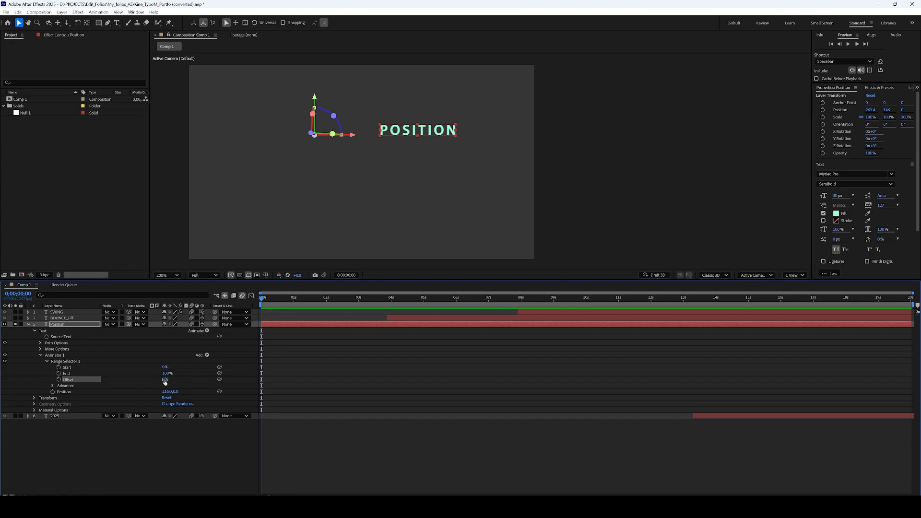
{"action": "left_click_drag", "start_coordinate": [165, 381], "coordinate": [52, 384]}
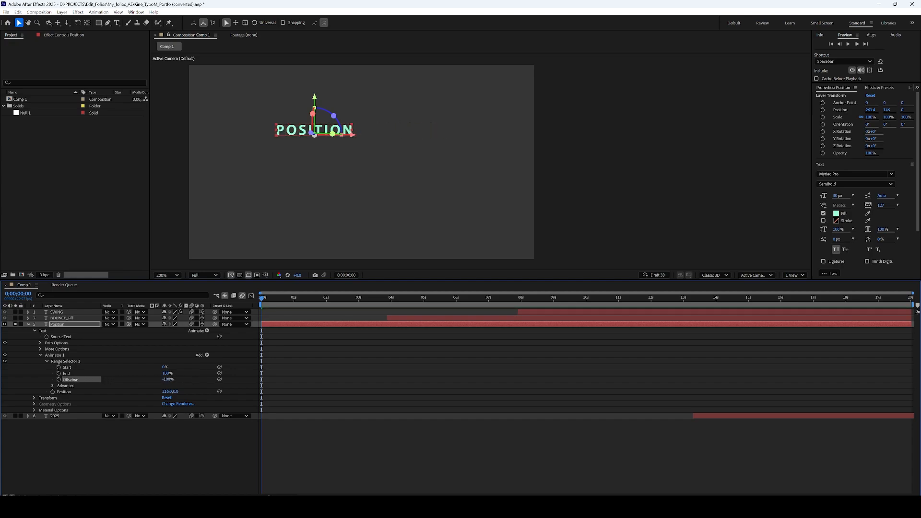
{"action": "left_click", "coordinate": [59, 379]}
Keyframe the range selector's Offset at 100% at 0;00;01;20 and preview the animation from the start
{"action": "key", "text": "space"}
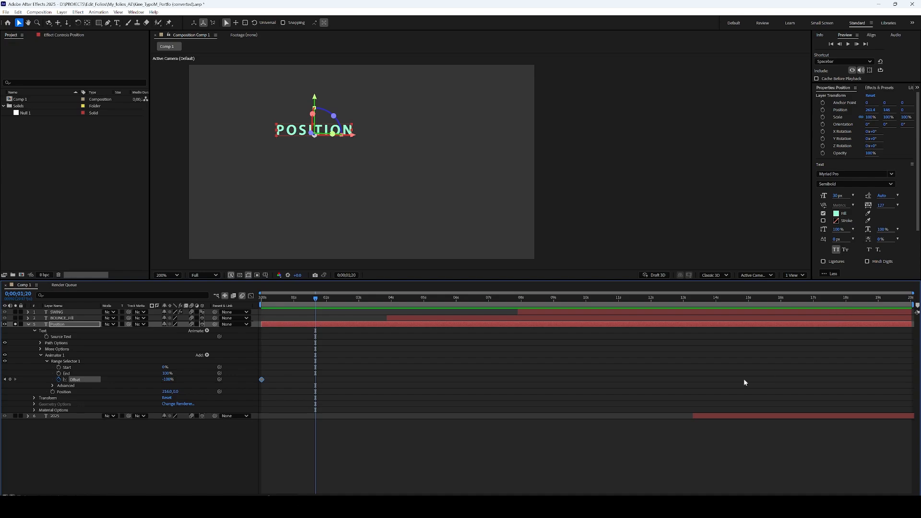
{"action": "left_click_drag", "start_coordinate": [168, 378], "coordinate": [287, 378]}
{"action": "key", "text": "Home"}
{"action": "key", "text": "space"}
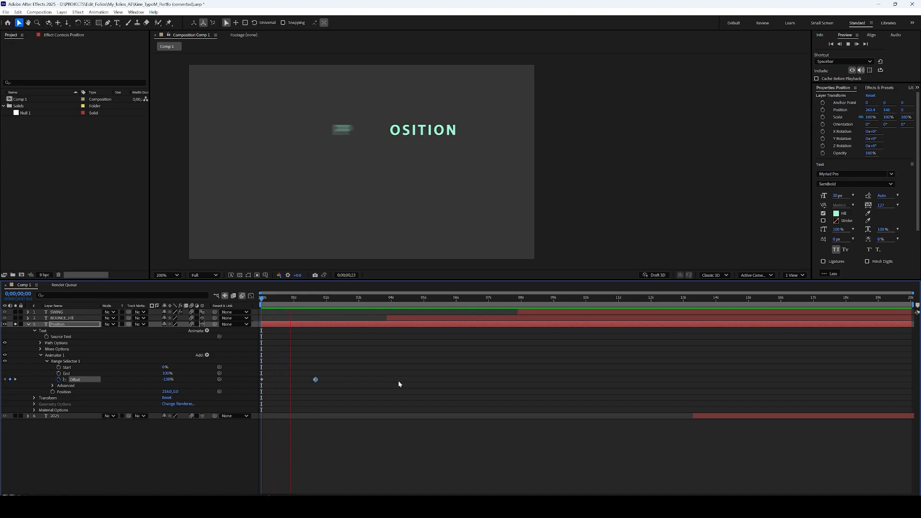
{"action": "key", "text": "space"}
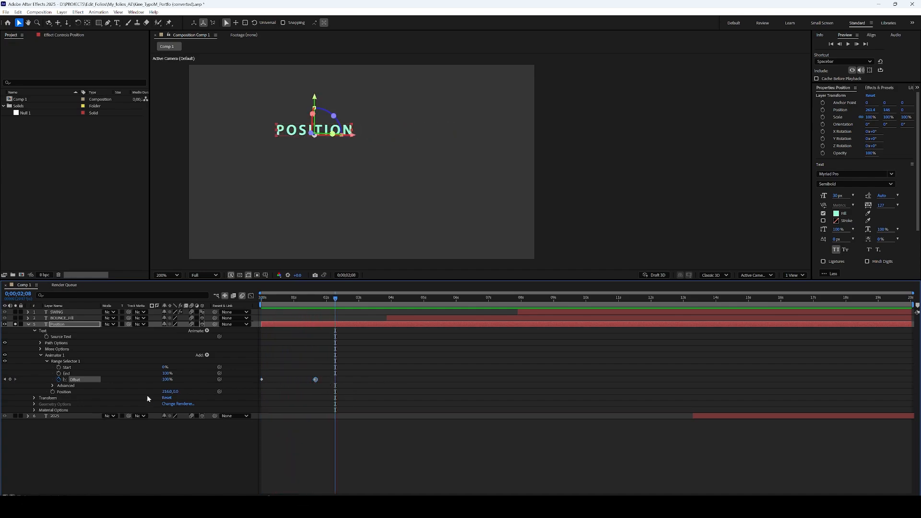
Set the range selector's advanced Shape to Ramp Up and preview the text animation
{"action": "left_click", "coordinate": [53, 386]}
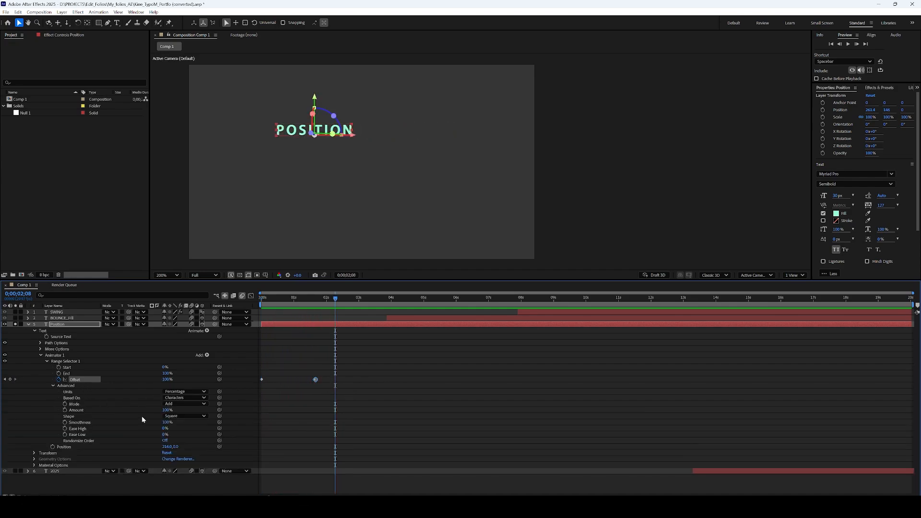
{"action": "left_click", "coordinate": [77, 416]}
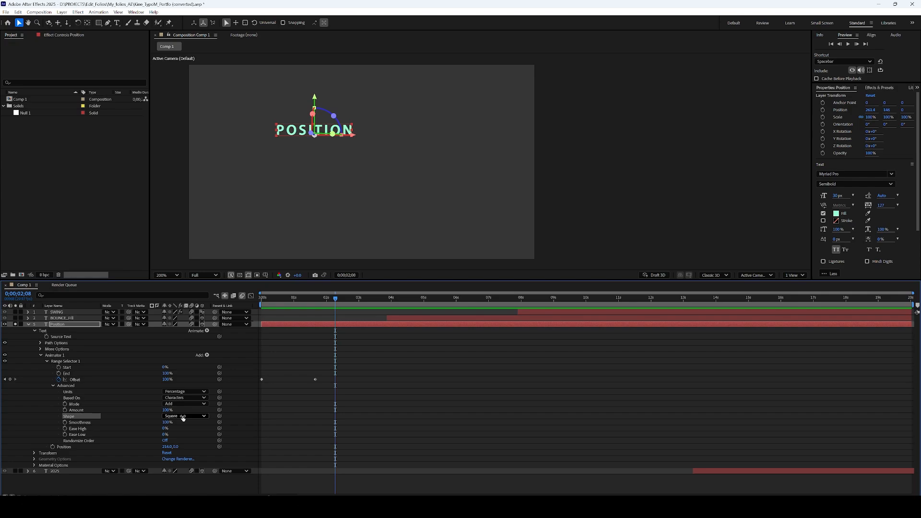
{"action": "left_click", "coordinate": [182, 416]}
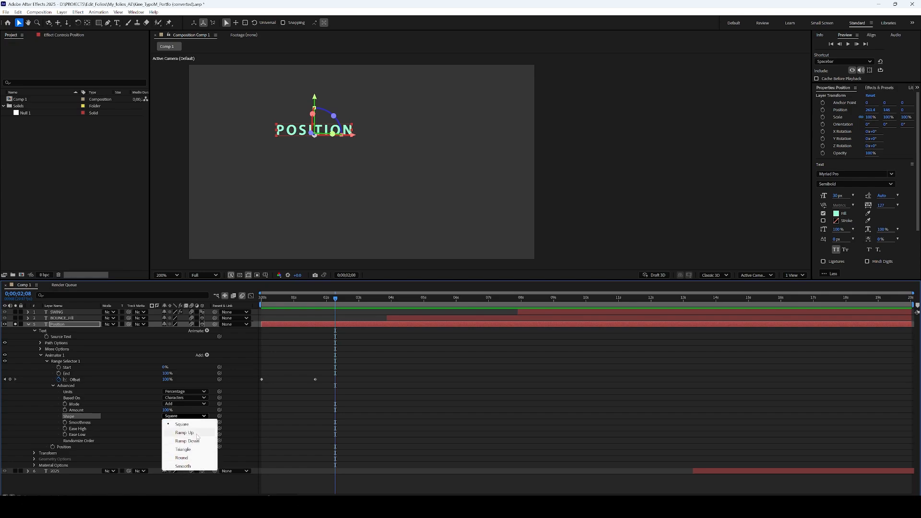
{"action": "left_click", "coordinate": [185, 433]}
{"action": "key", "text": "space"}
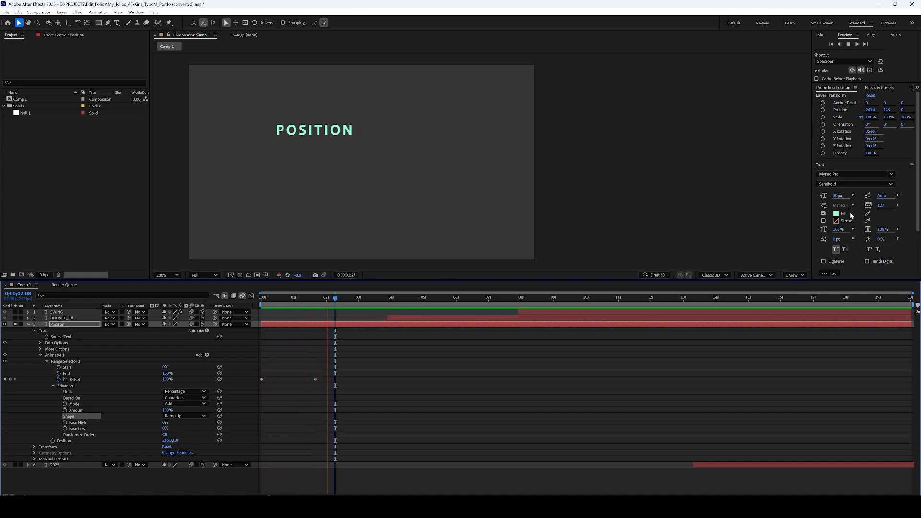
{"action": "key", "text": "space"}
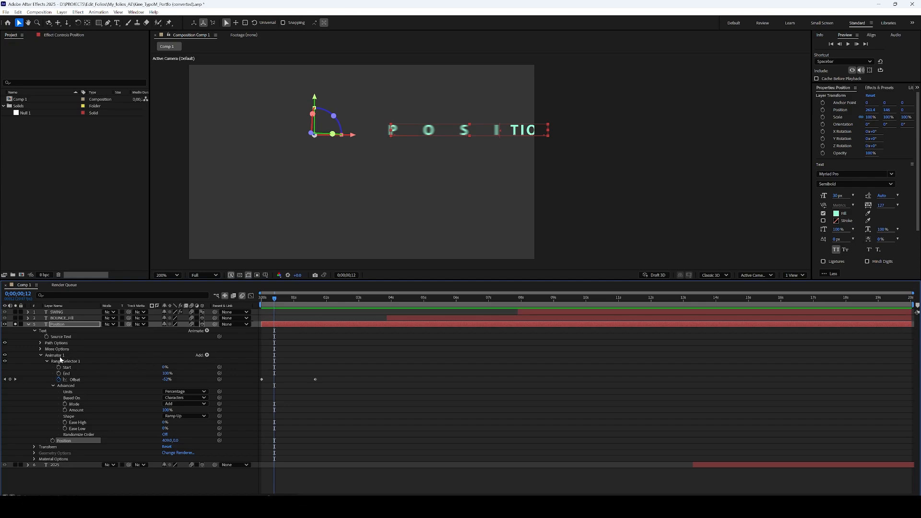
Add a Wiggly selector to the Position text's animator and preview the result from the start
{"action": "left_click", "coordinate": [207, 355]}
{"action": "mouse_move", "coordinate": [234, 368]}
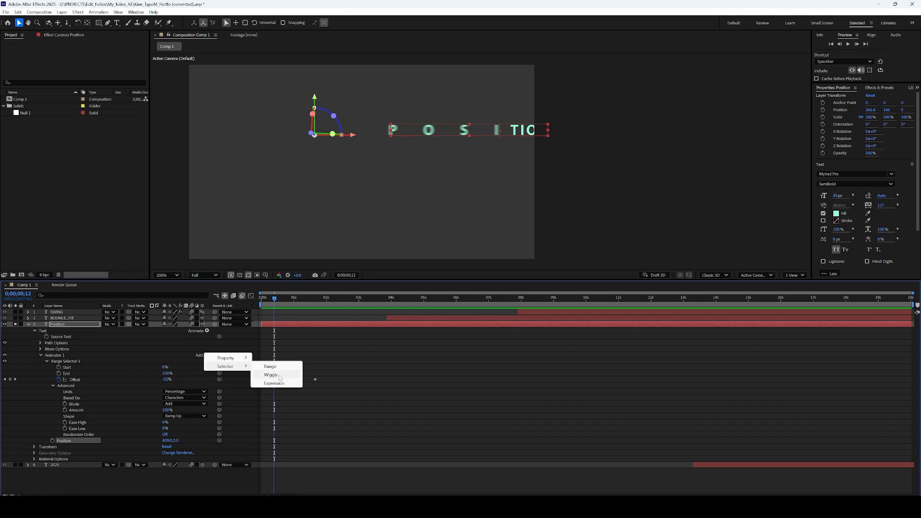
{"action": "left_click", "coordinate": [270, 375]}
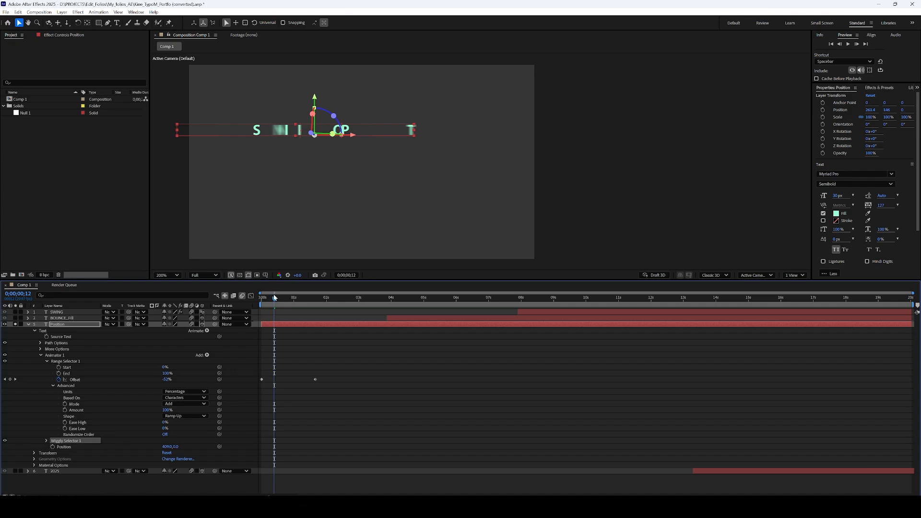
{"action": "left_click_drag", "start_coordinate": [274, 297], "coordinate": [261, 298]}
{"action": "key", "text": "space"}
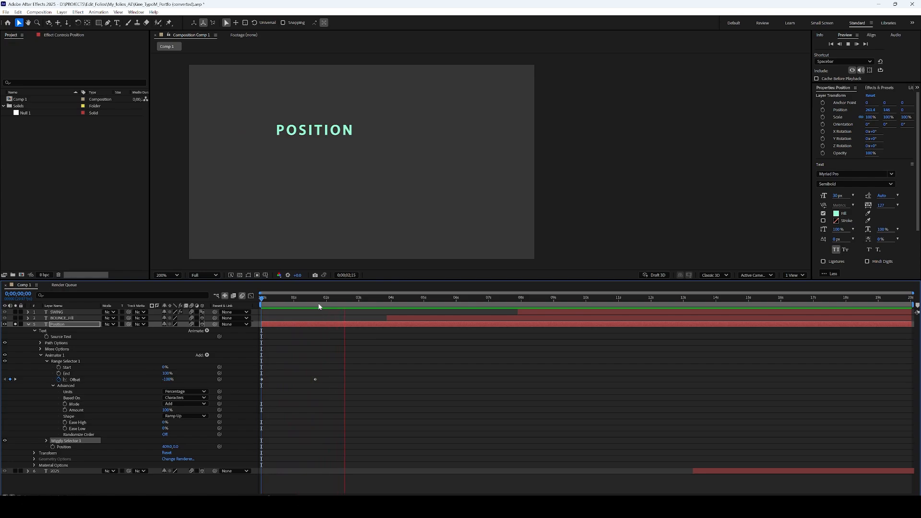
{"action": "left_click_drag", "start_coordinate": [313, 299], "coordinate": [154, 330]}
{"action": "key", "text": "space"}
{"action": "key", "text": "space"}
Examine the Wiggly selector's settings, especially Max Amount, Min Amount and Wiggles/Second, and preview the animation again
{"action": "left_click", "coordinate": [46, 440]}
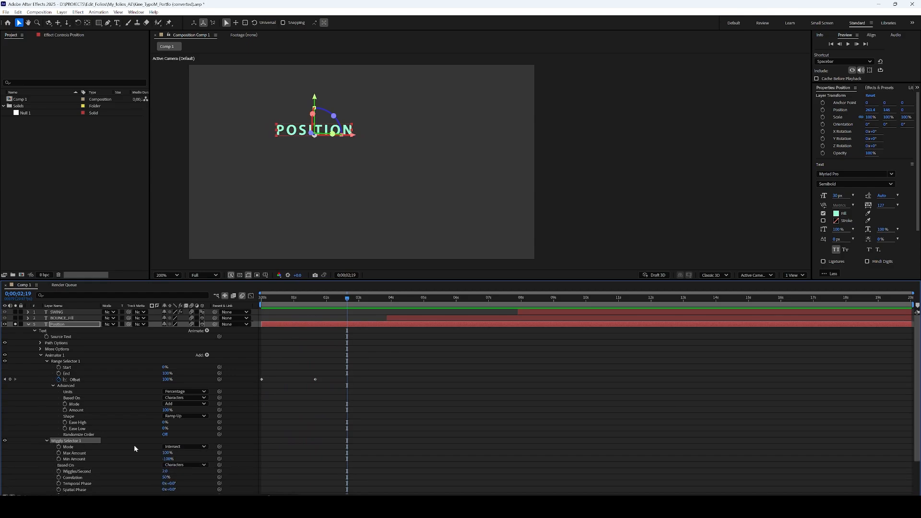
{"action": "scroll", "coordinate": [127, 448], "scroll_direction": "down", "scroll_amount": 2}
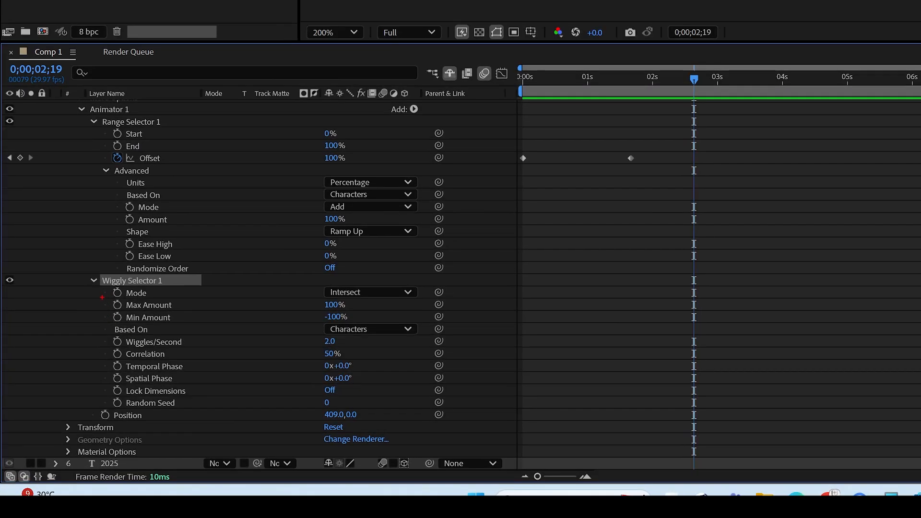
{"action": "left_click_drag", "start_coordinate": [103, 297], "coordinate": [366, 323]}
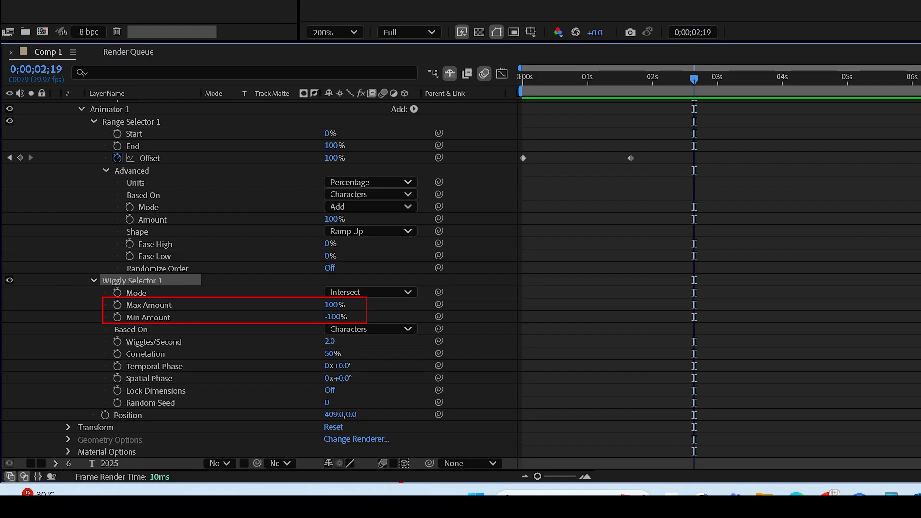
{"action": "mouse_move", "coordinate": [315, 418]}
{"action": "left_mouse_down"}
{"action": "mouse_move", "coordinate": [312, 408]}
{"action": "mouse_move", "coordinate": [348, 405]}
{"action": "mouse_move", "coordinate": [342, 421]}
{"action": "mouse_move", "coordinate": [318, 423]}
{"action": "left_mouse_up"}
{"action": "mouse_move", "coordinate": [327, 349]}
{"action": "left_mouse_down"}
{"action": "mouse_move", "coordinate": [320, 334]}
{"action": "mouse_move", "coordinate": [322, 346]}
{"action": "left_mouse_up"}
{"action": "key", "text": "Escape"}
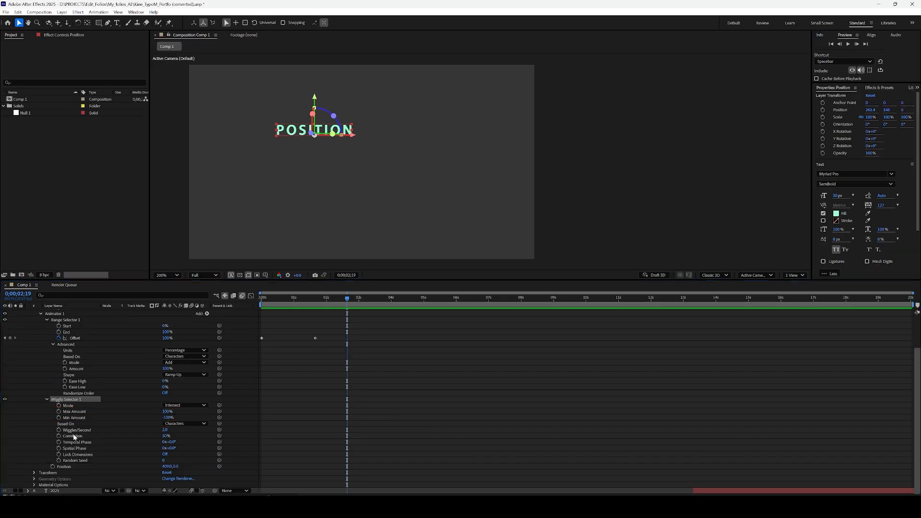
{"action": "left_click", "coordinate": [47, 400]}
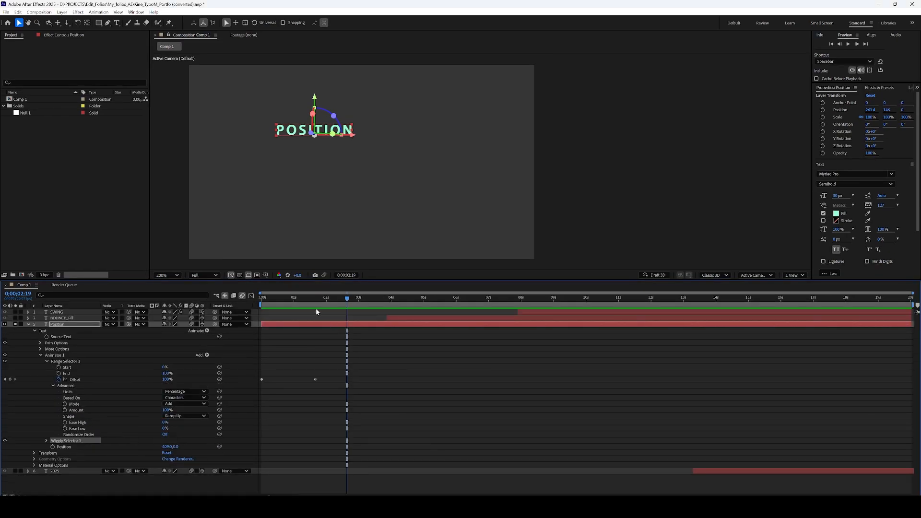
{"action": "key", "text": "space"}
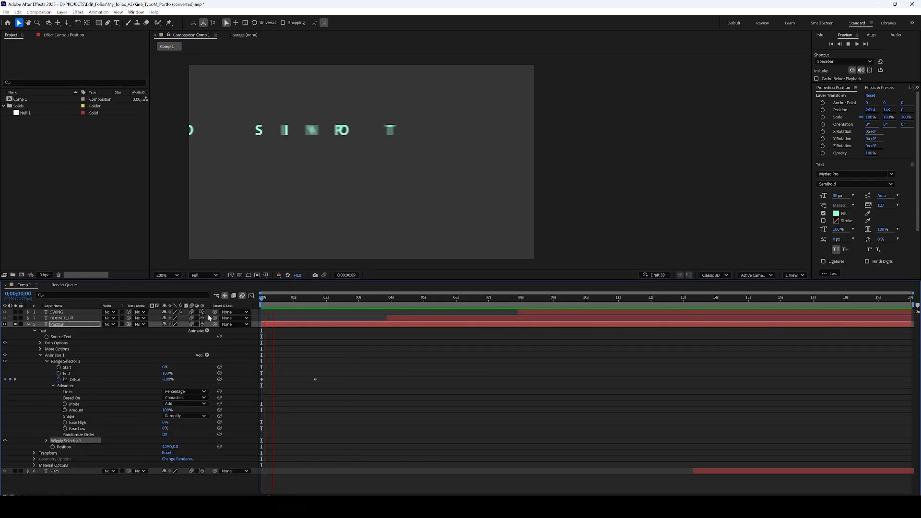
{"action": "key", "text": "space"}
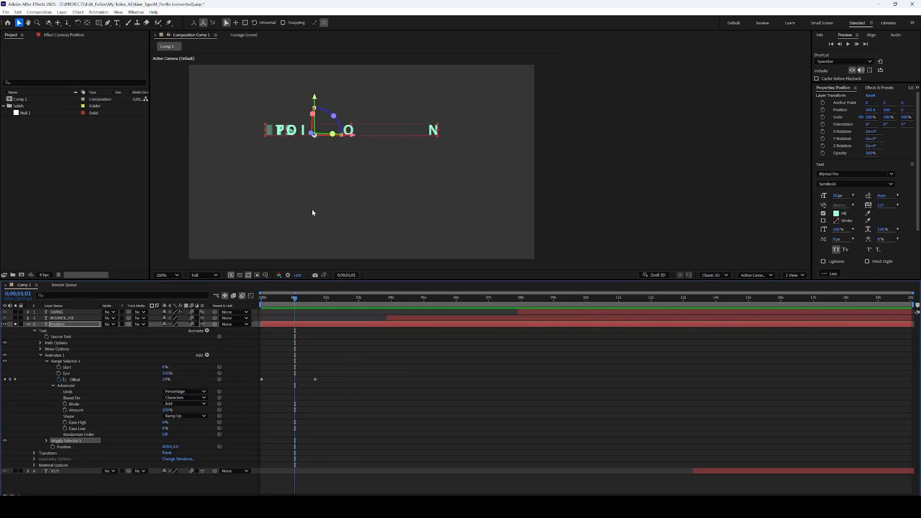
Set the text animator's Position value to 1800, 0 and preview the wider letter scatter
{"action": "left_click", "coordinate": [65, 447]}
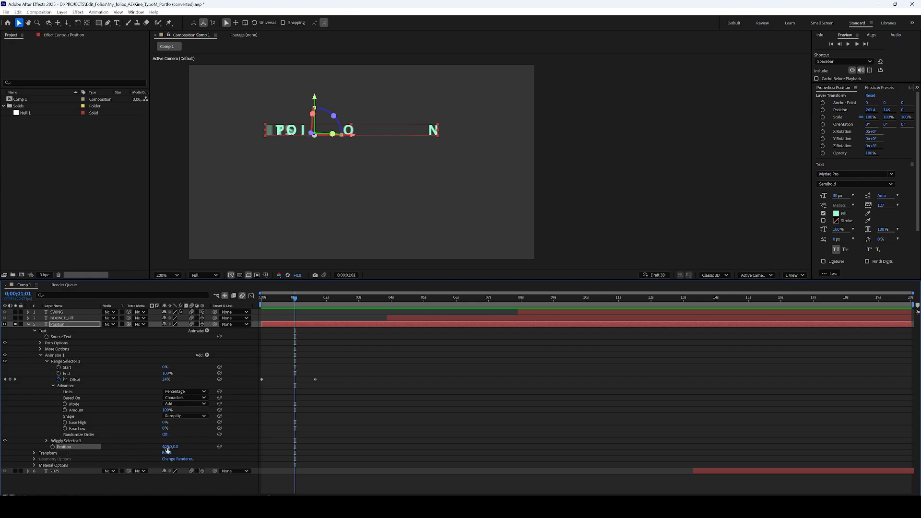
{"action": "left_click_drag", "start_coordinate": [167, 447], "coordinate": [286, 444]}
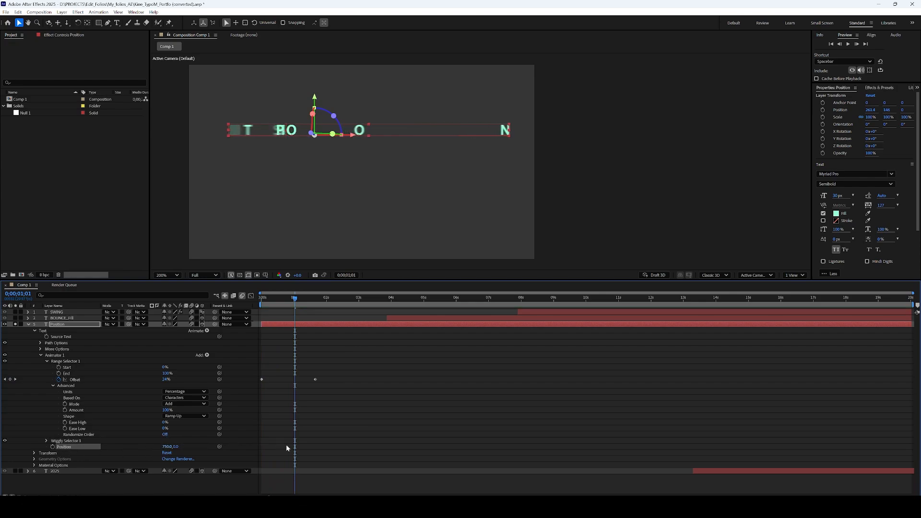
{"action": "left_click_drag", "start_coordinate": [165, 449], "coordinate": [224, 449]}
{"action": "left_click", "coordinate": [168, 448]}
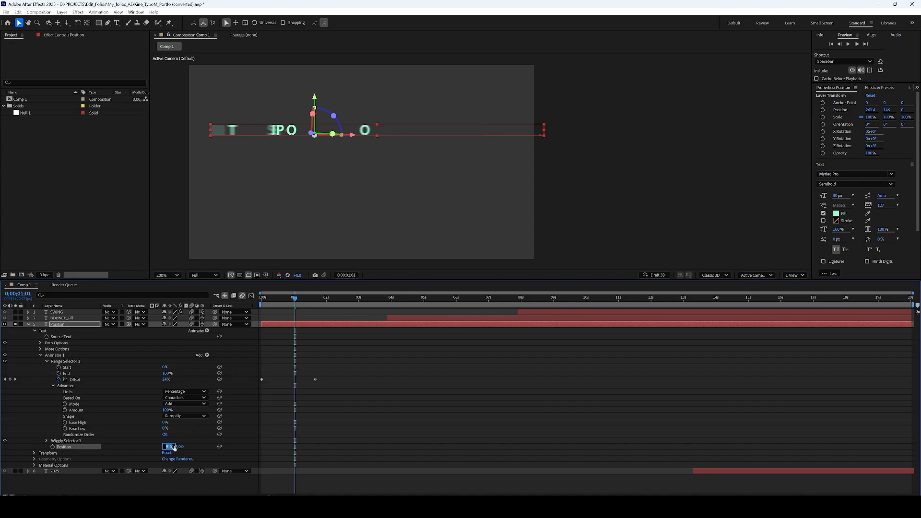
{"action": "type", "text": "800"}
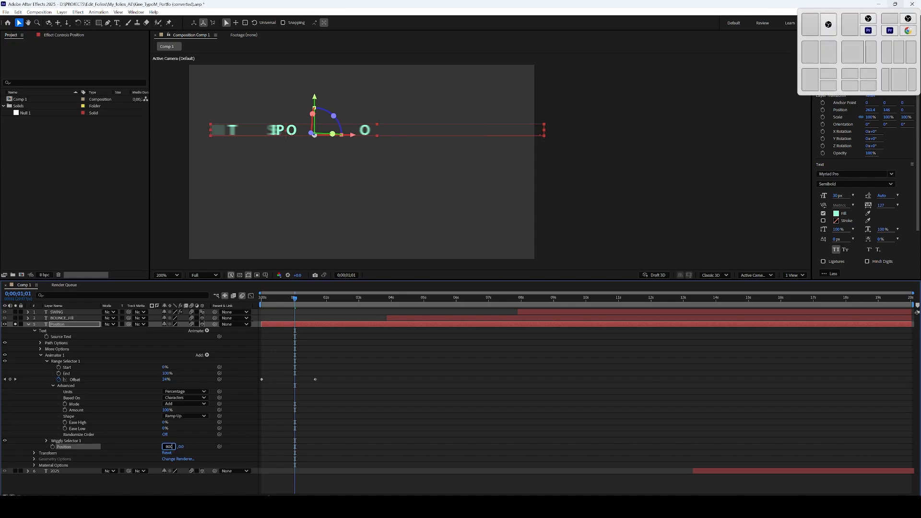
{"action": "key", "text": "Return"}
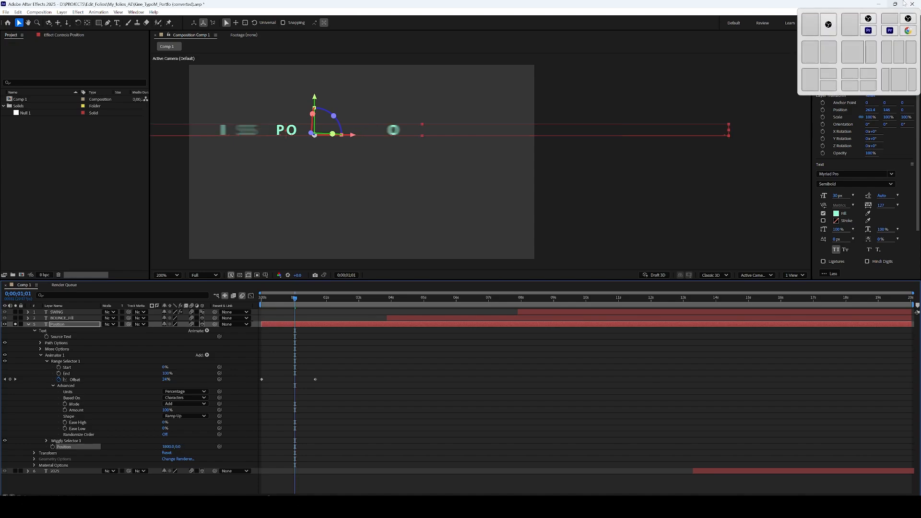
{"action": "key", "text": "space"}
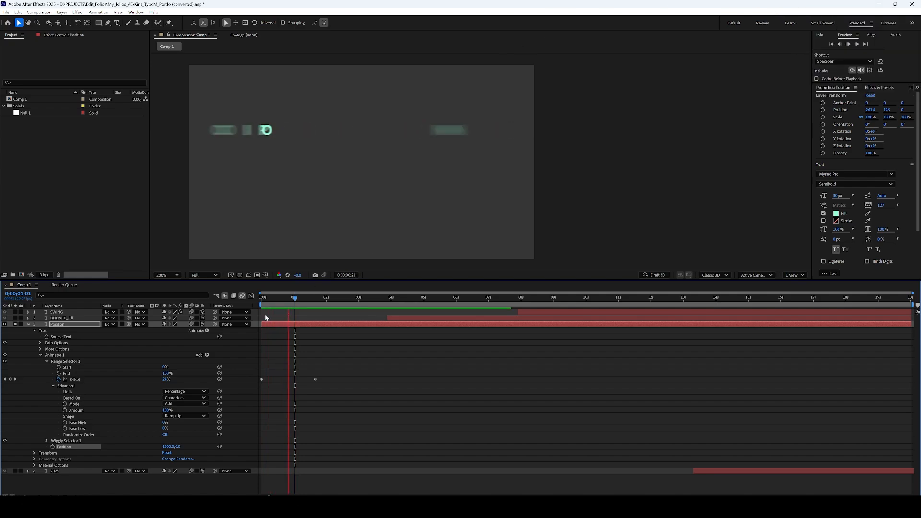
{"action": "key", "text": "space"}
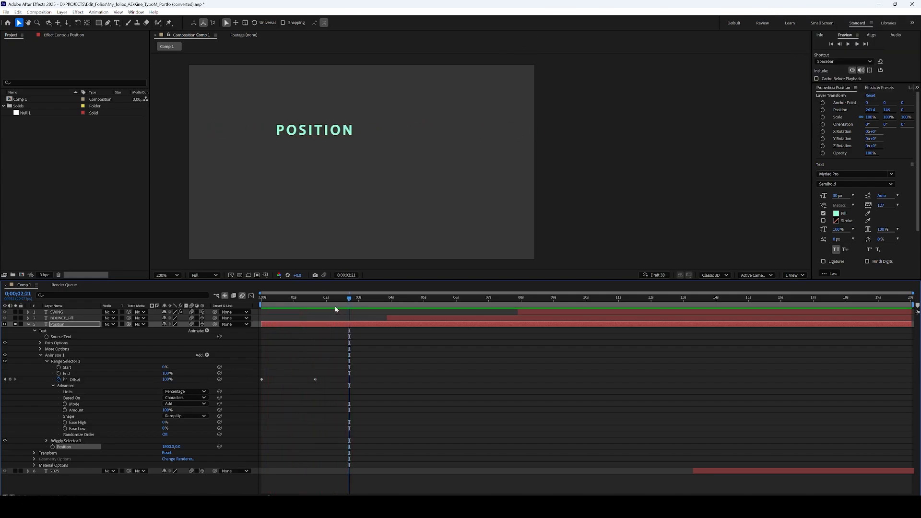
Move the range selector's second Offset keyframe to about 2 seconds and preview the slower animation
{"action": "left_click_drag", "start_coordinate": [315, 380], "coordinate": [327, 380]}
{"action": "key", "text": "space"}
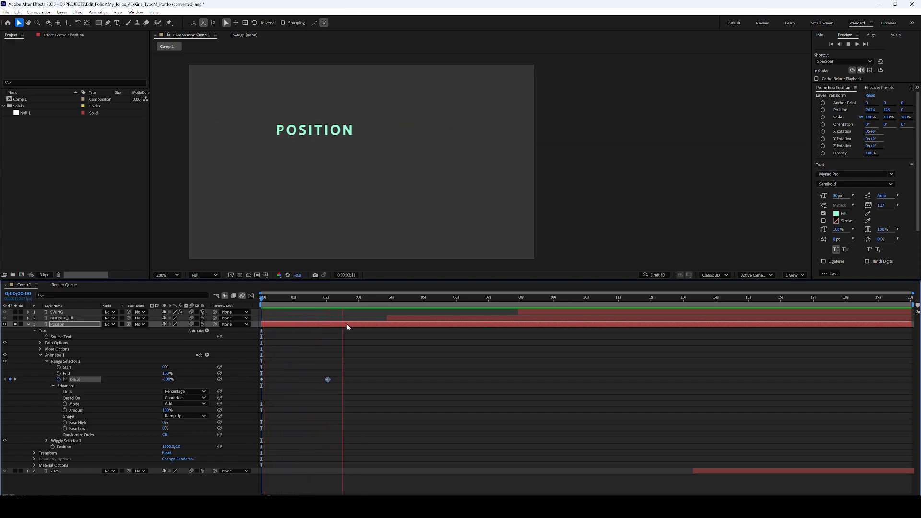
{"action": "key", "text": "space"}
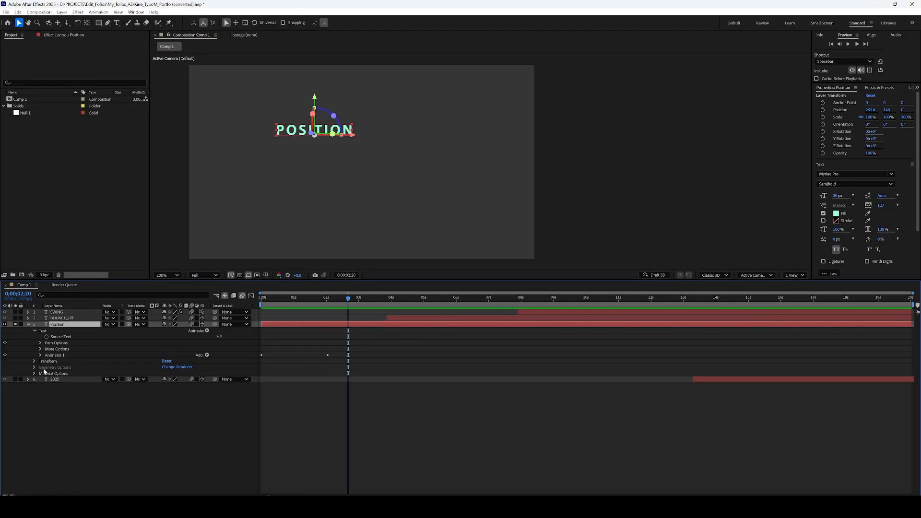
Add an Opacity animator to the Position text that affects only its first letter O
{"action": "left_click", "coordinate": [35, 331]}
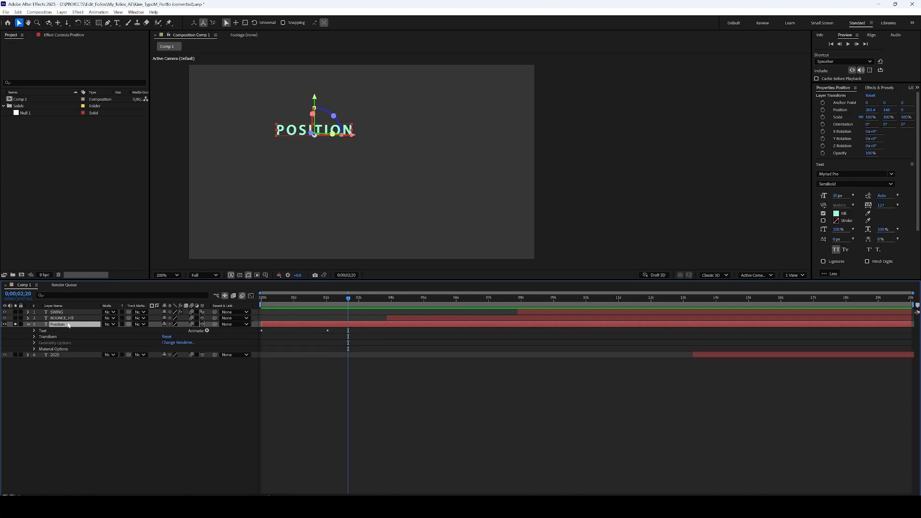
{"action": "left_click", "coordinate": [34, 330]}
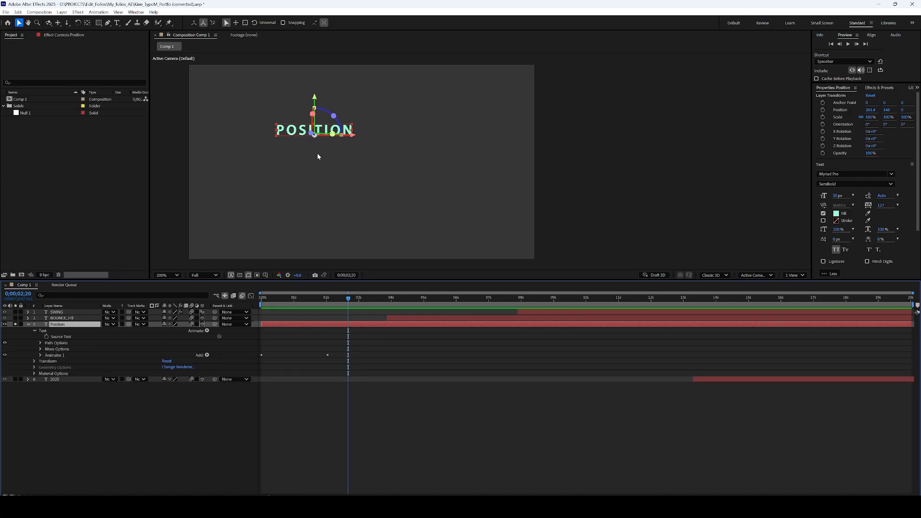
{"action": "left_click", "coordinate": [43, 331]}
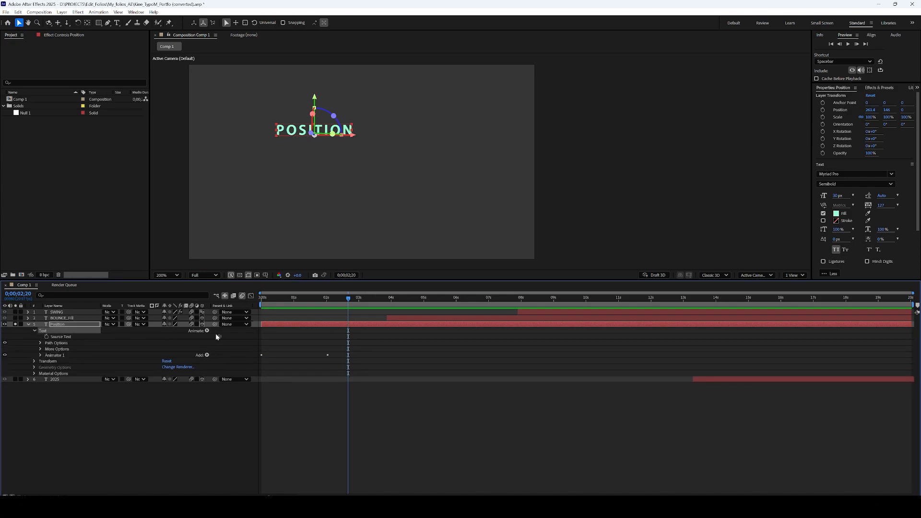
{"action": "left_click", "coordinate": [117, 24]}
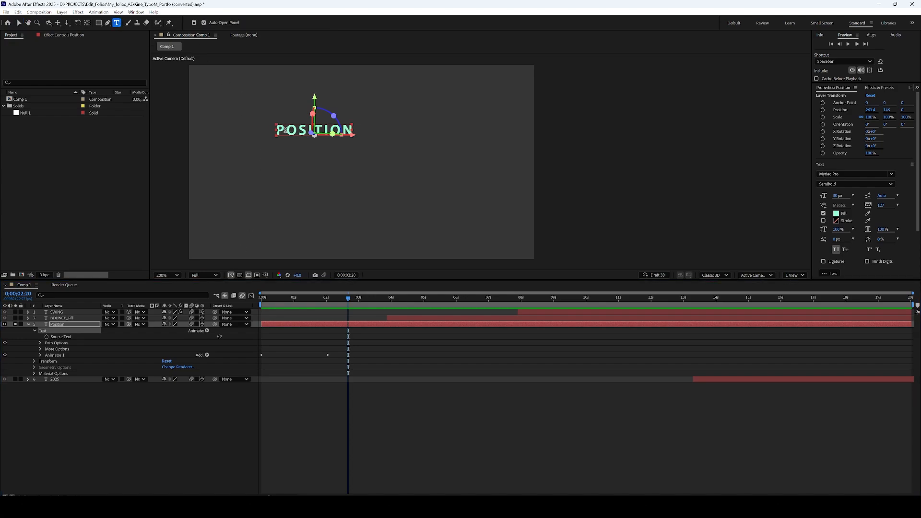
{"action": "left_click", "coordinate": [284, 130]}
{"action": "left_click_drag", "start_coordinate": [286, 130], "coordinate": [298, 129]}
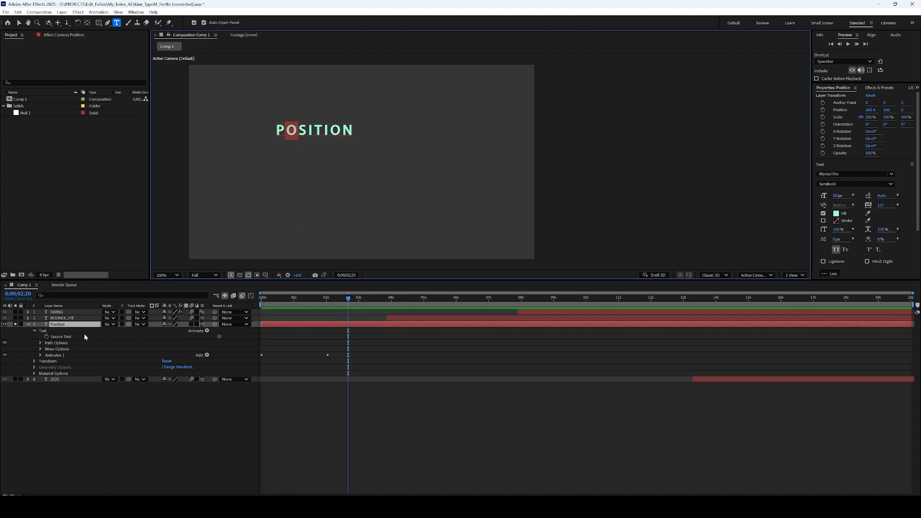
{"action": "left_click", "coordinate": [206, 331]}
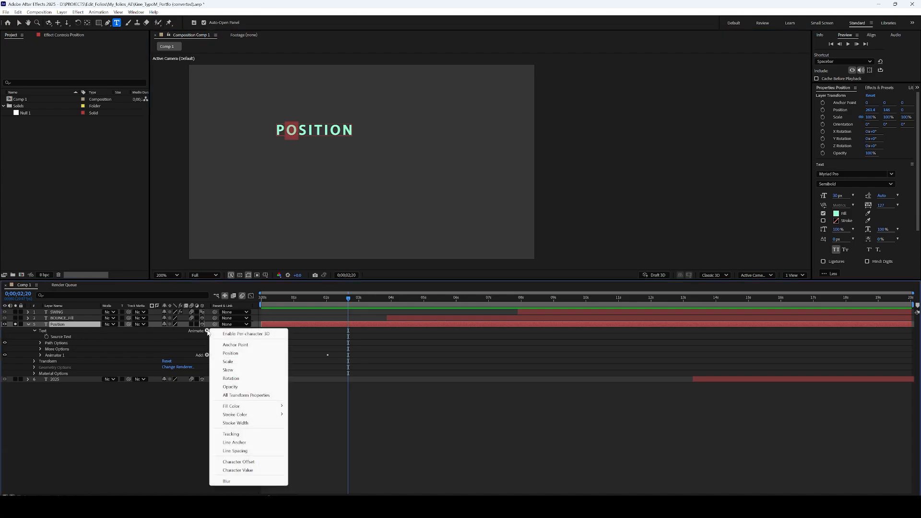
{"action": "left_click", "coordinate": [248, 387]}
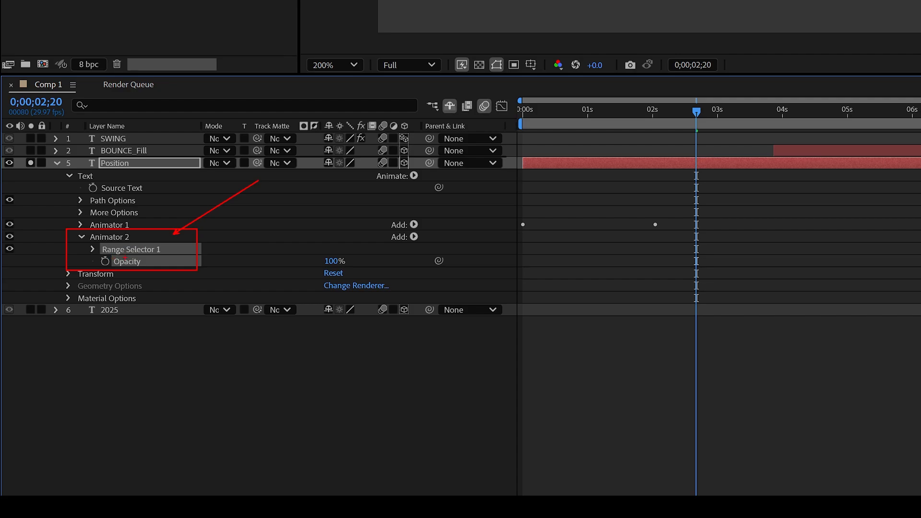
Check the Start and End of Animator 2's range selector and set its Opacity to 0%
{"action": "left_click_drag", "start_coordinate": [125, 258], "coordinate": [180, 257]}
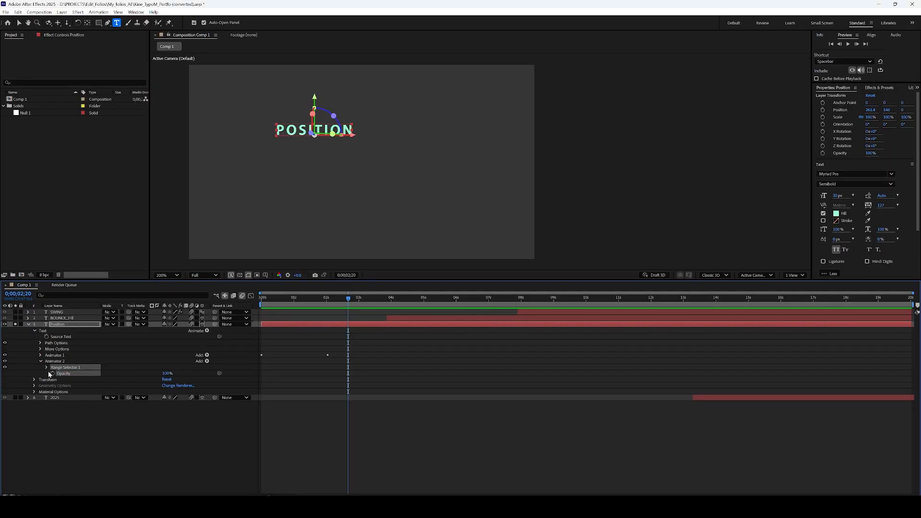
{"action": "left_click", "coordinate": [48, 368]}
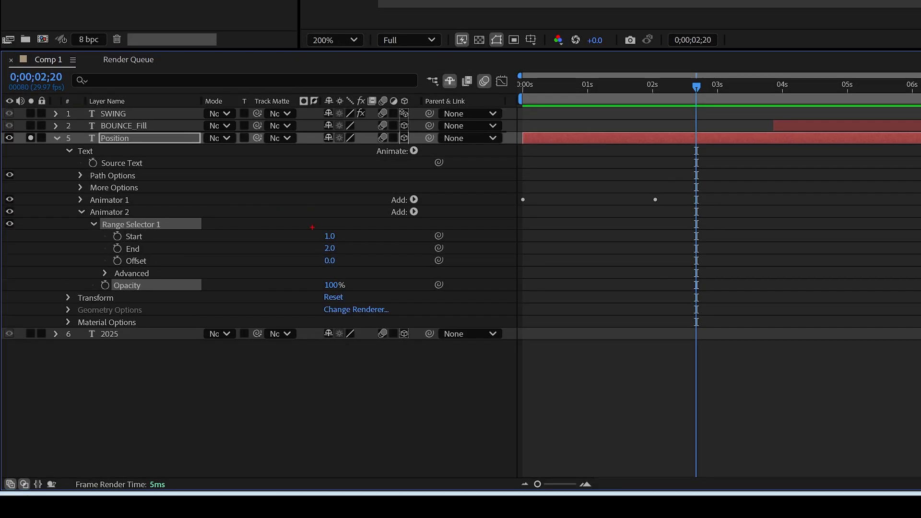
{"action": "left_click_drag", "start_coordinate": [312, 226], "coordinate": [347, 254]}
{"action": "left_click_drag", "start_coordinate": [108, 229], "coordinate": [347, 254]}
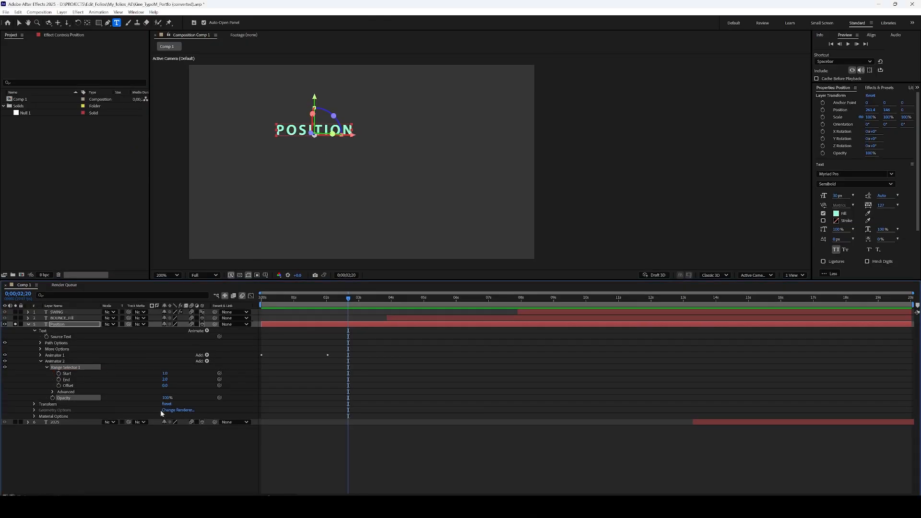
{"action": "left_click", "coordinate": [166, 398]}
{"action": "type", "text": "0"}
{"action": "key", "text": "Return"}
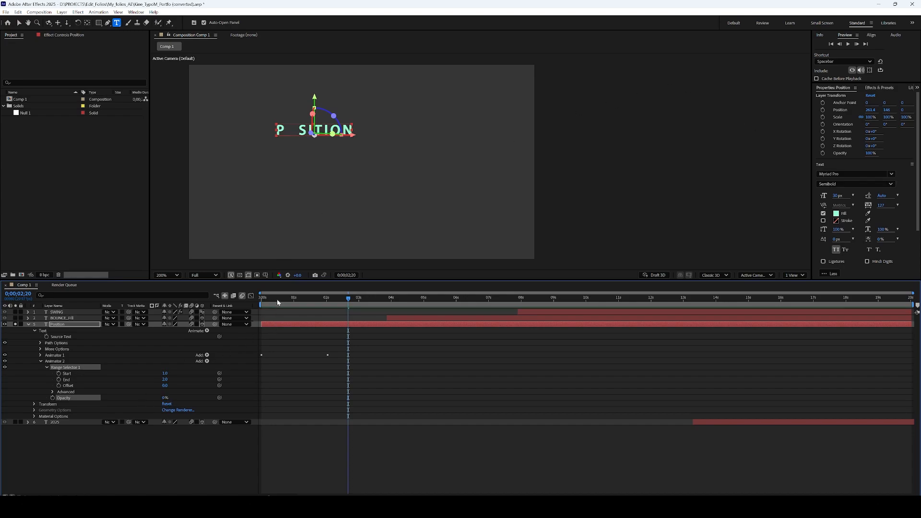
Preview the animation from the start, return to 0;00;02;19 and collapse Animator 2
{"action": "key", "text": "Home"}
{"action": "key", "text": "space"}
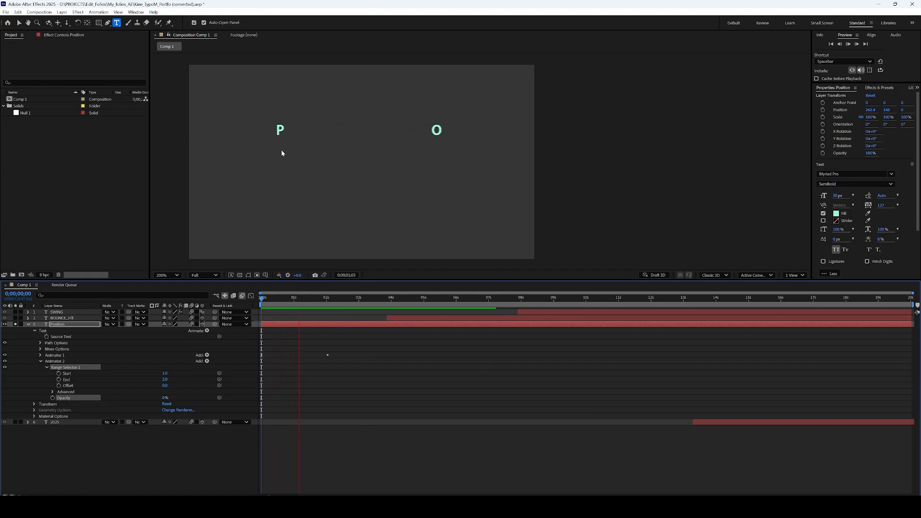
{"action": "left_click_drag", "start_coordinate": [334, 300], "coordinate": [346, 326]}
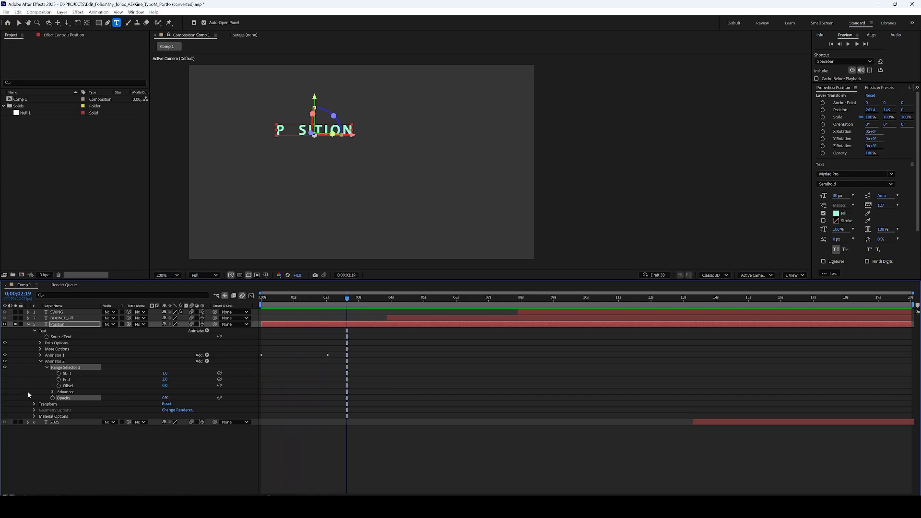
{"action": "left_click", "coordinate": [41, 360]}
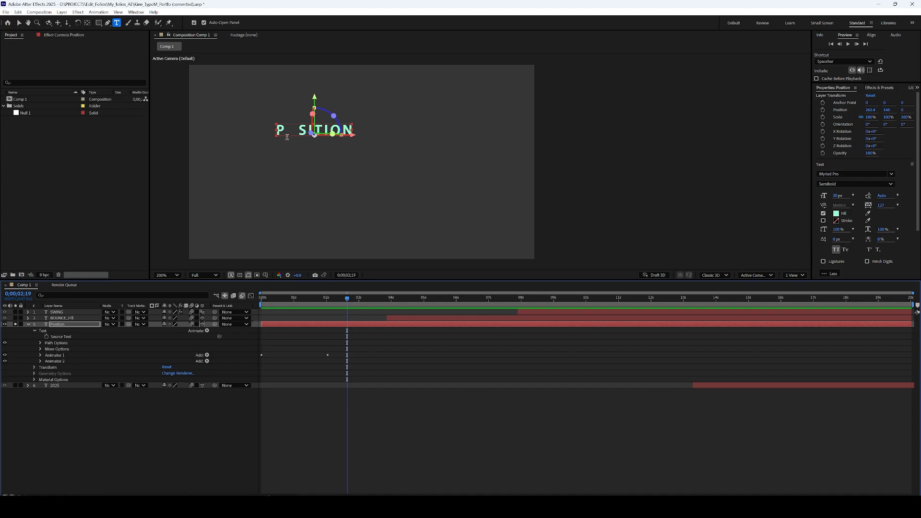
Draw a circle about 23 px wide with red fill and white stroke on its own shape layer, filling the gap after the P
{"action": "key", "text": "period"}
{"action": "left_click_drag", "start_coordinate": [247, 124], "coordinate": [468, 195]}
{"action": "left_click", "coordinate": [101, 24]}
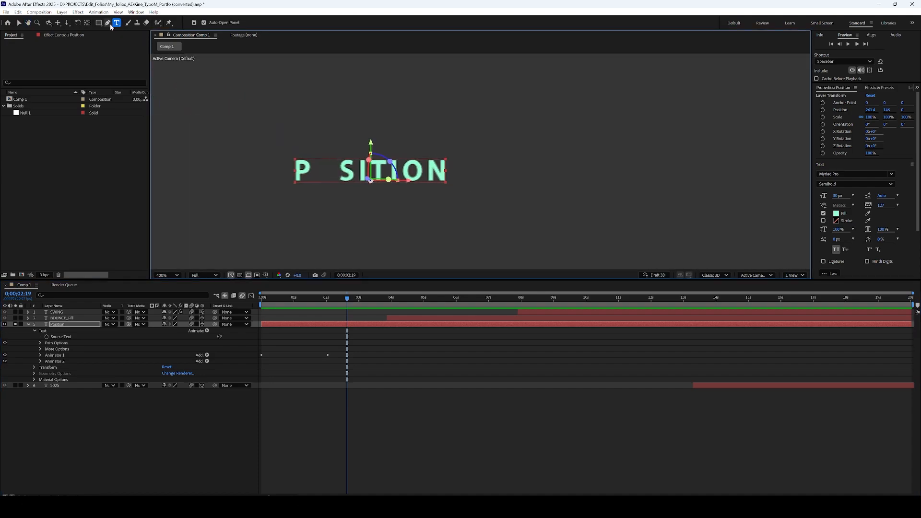
{"action": "left_click", "coordinate": [125, 40]}
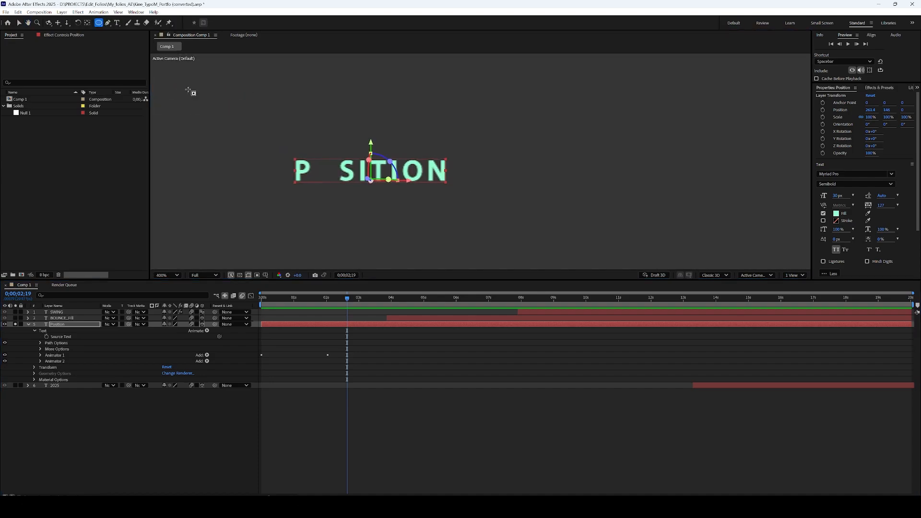
{"action": "left_click_drag", "start_coordinate": [311, 160], "coordinate": [338, 185]}
{"action": "key", "text": "ctrl+z"}
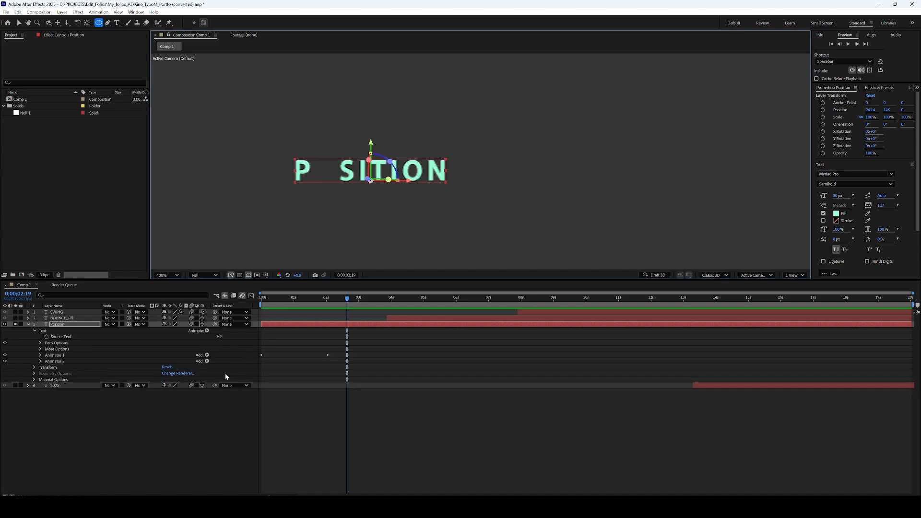
{"action": "left_click", "coordinate": [79, 419]}
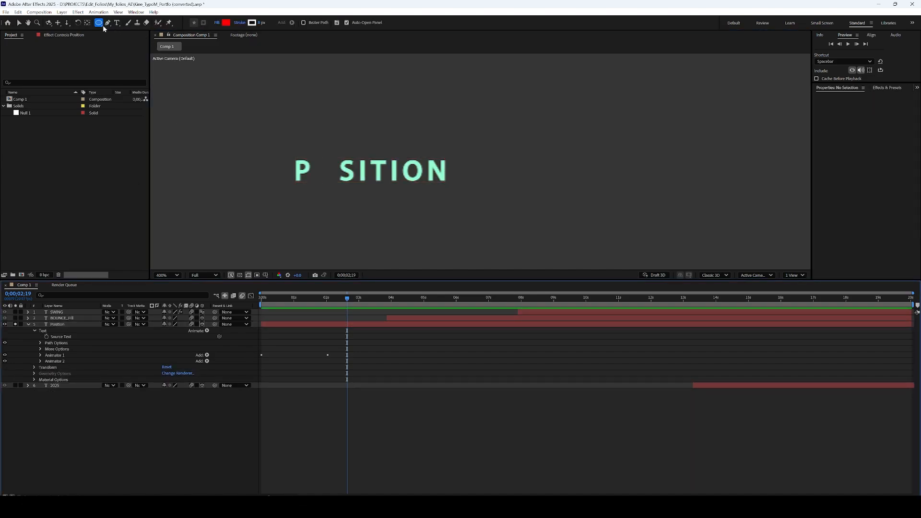
{"action": "left_click_drag", "start_coordinate": [313, 156], "coordinate": [334, 181]}
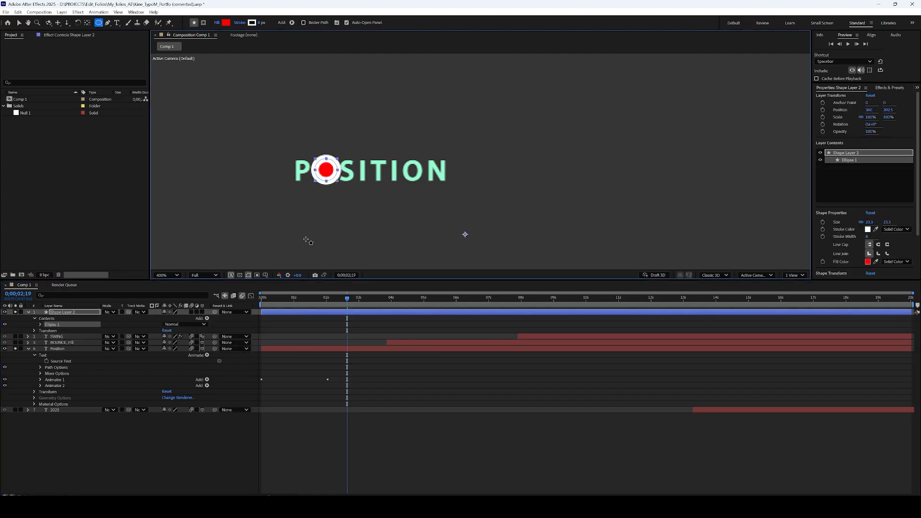
Set the circle's ellipse path size to 20, 20
{"action": "left_click", "coordinate": [41, 325]}
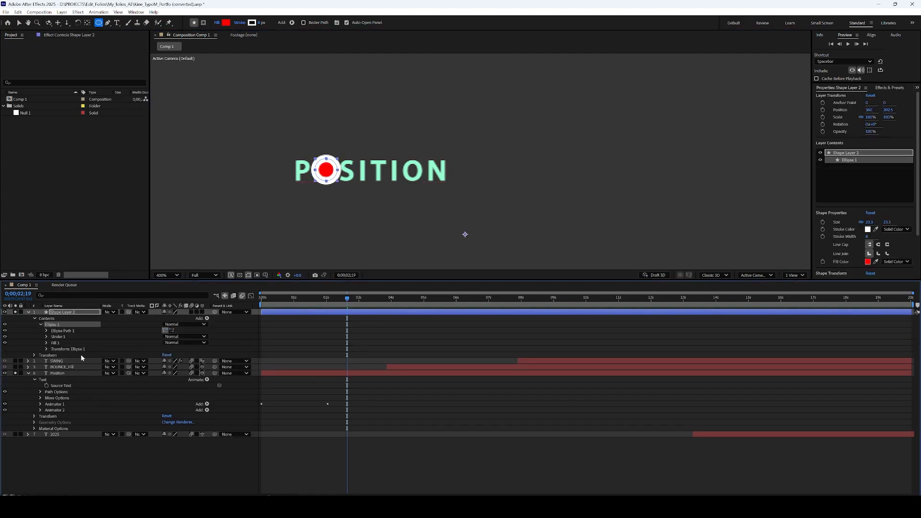
{"action": "left_click", "coordinate": [60, 313]}
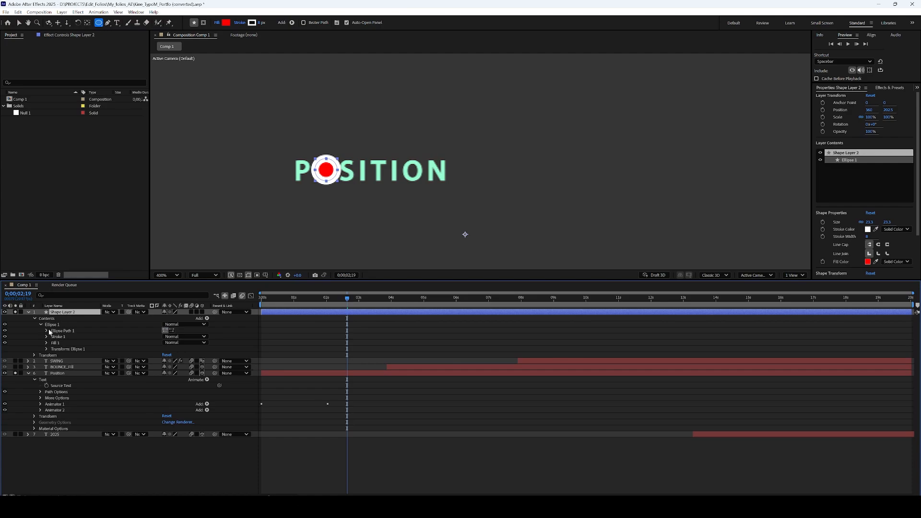
{"action": "left_click", "coordinate": [47, 331]}
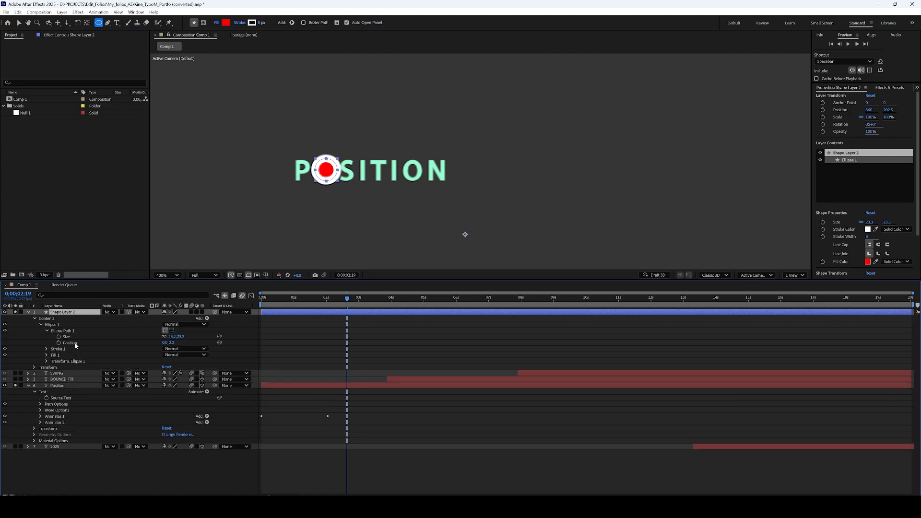
{"action": "left_click", "coordinate": [67, 337]}
{"action": "left_click", "coordinate": [175, 336]}
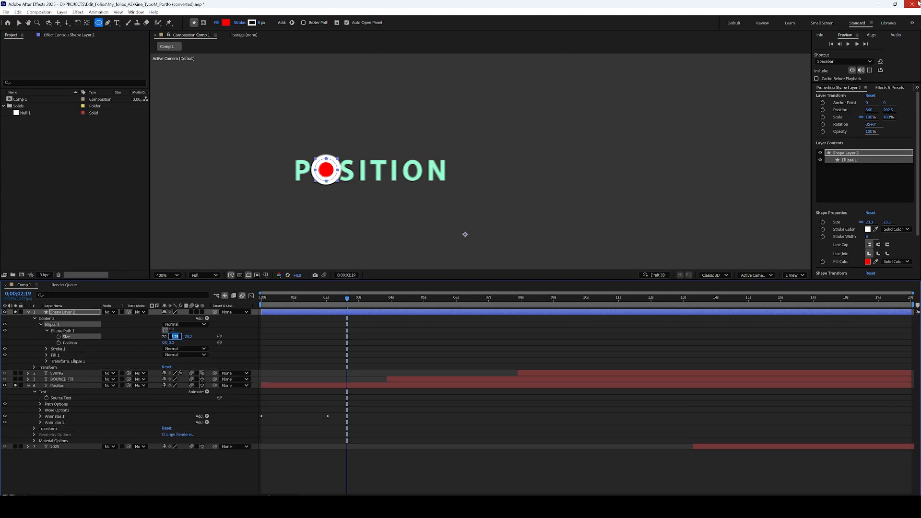
{"action": "type", "text": "20"}
{"action": "key", "text": "Return"}
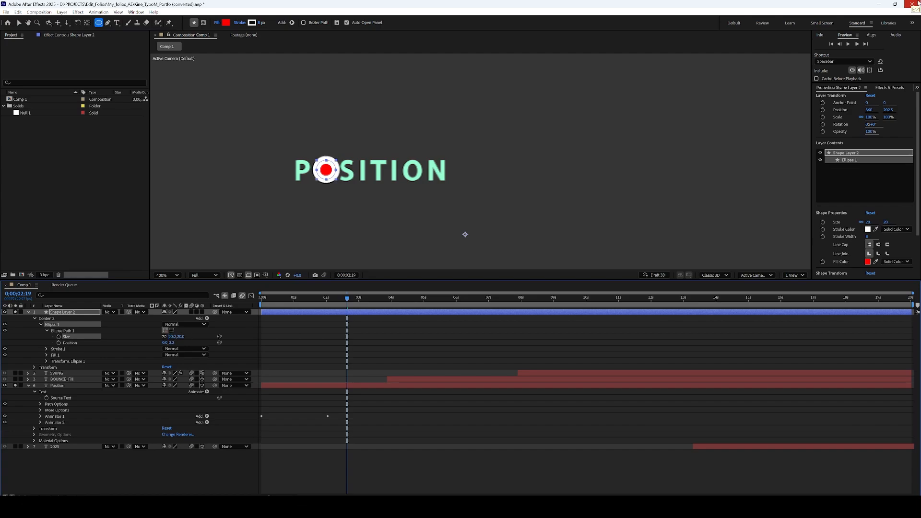
Set the circle's stroke width to 2 and deselect the layer
{"action": "left_click", "coordinate": [46, 348]}
{"action": "left_click_drag", "start_coordinate": [164, 374], "coordinate": [165, 373]}
{"action": "left_click", "coordinate": [166, 373]}
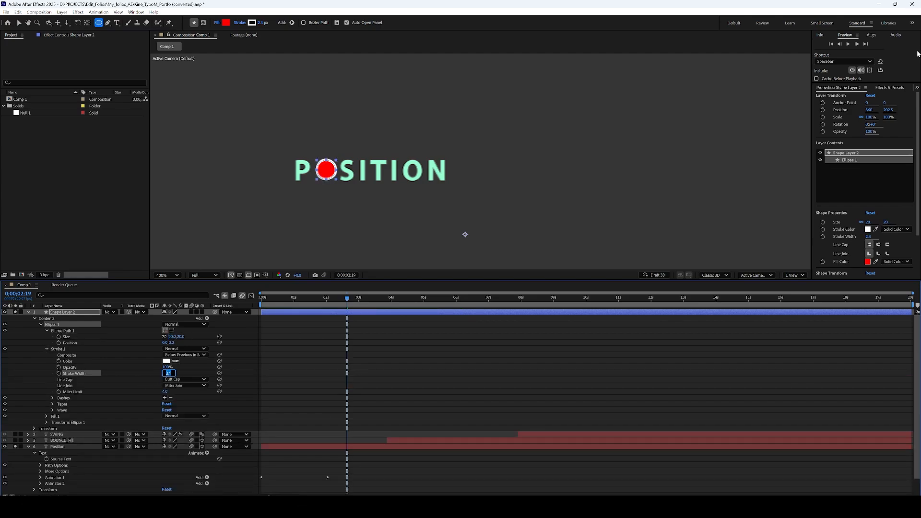
{"action": "type", "text": "2"}
{"action": "key", "text": "Return"}
{"action": "key", "text": "v"}
{"action": "left_click", "coordinate": [196, 170]}
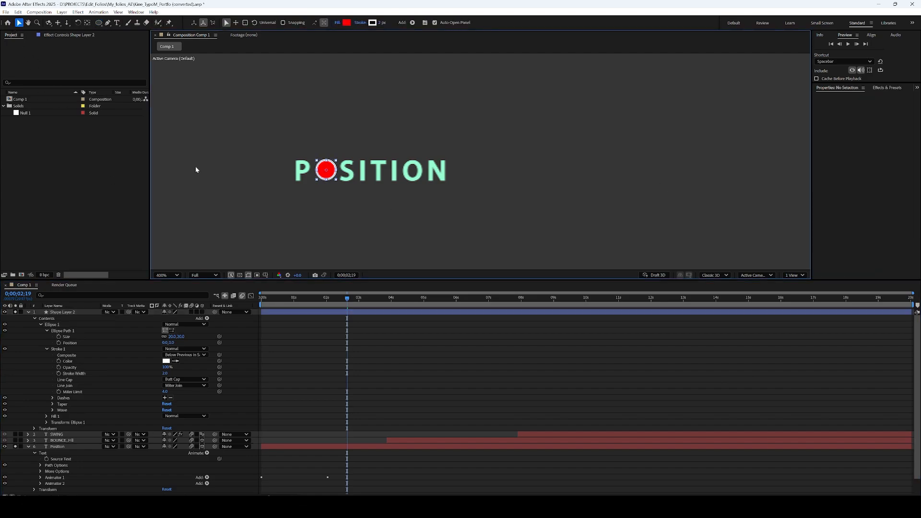
Compare the circle with the neighbouring letters and set its ellipse path size to 21, 21
{"action": "key", "text": "period"}
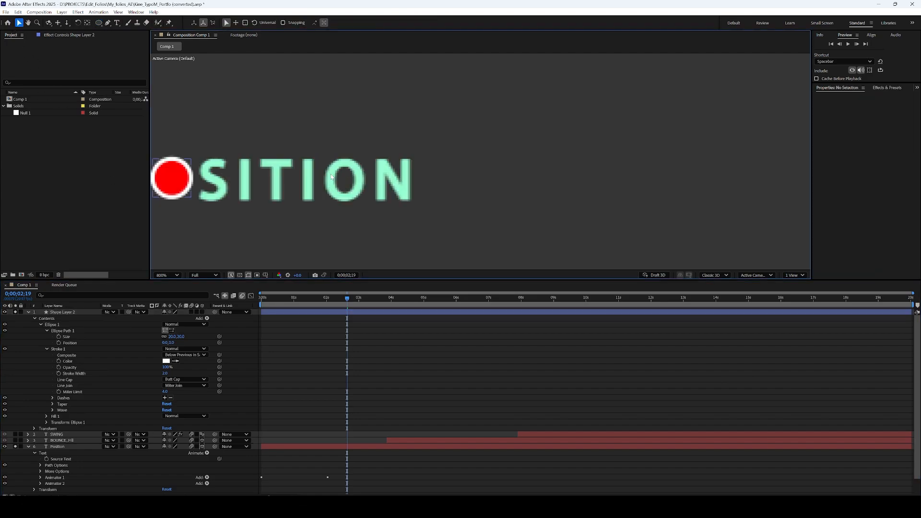
{"action": "key", "text": "comma"}
{"action": "key", "text": "comma"}
{"action": "key", "text": "comma"}
{"action": "key", "text": "comma"}
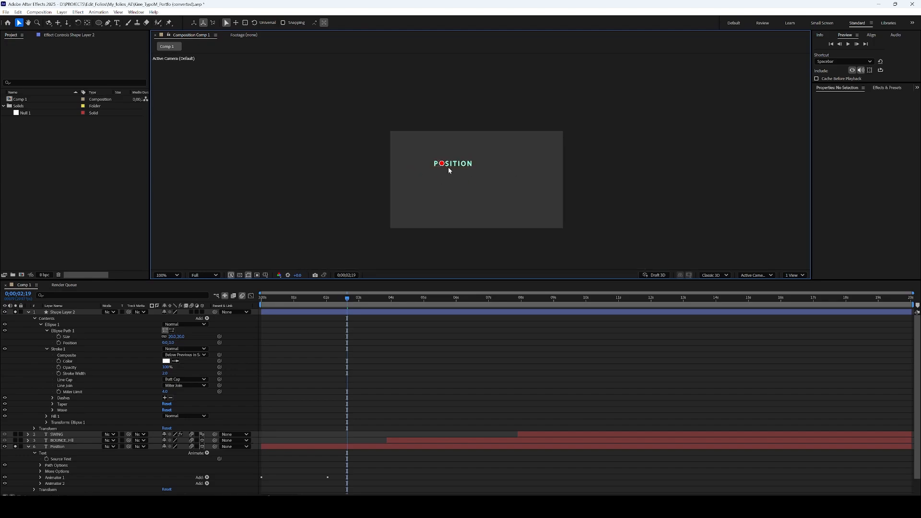
{"action": "key", "text": "period"}
{"action": "key", "text": "period"}
{"action": "left_click", "coordinate": [324, 171]}
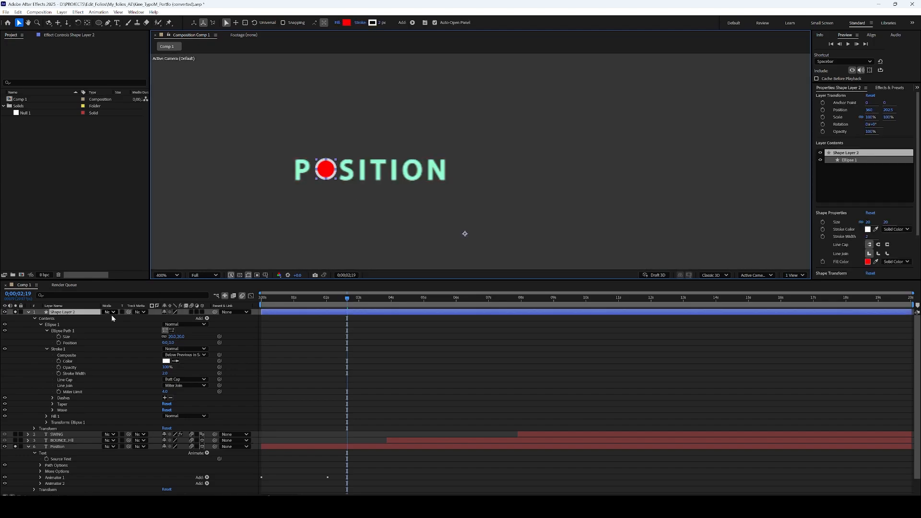
{"action": "left_click", "coordinate": [178, 337]}
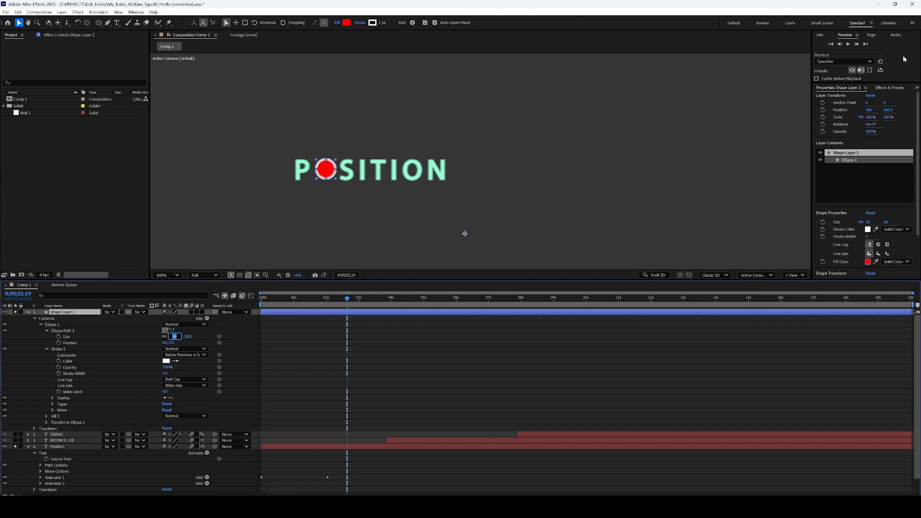
{"action": "type", "text": "21"}
{"action": "key", "text": "Return"}
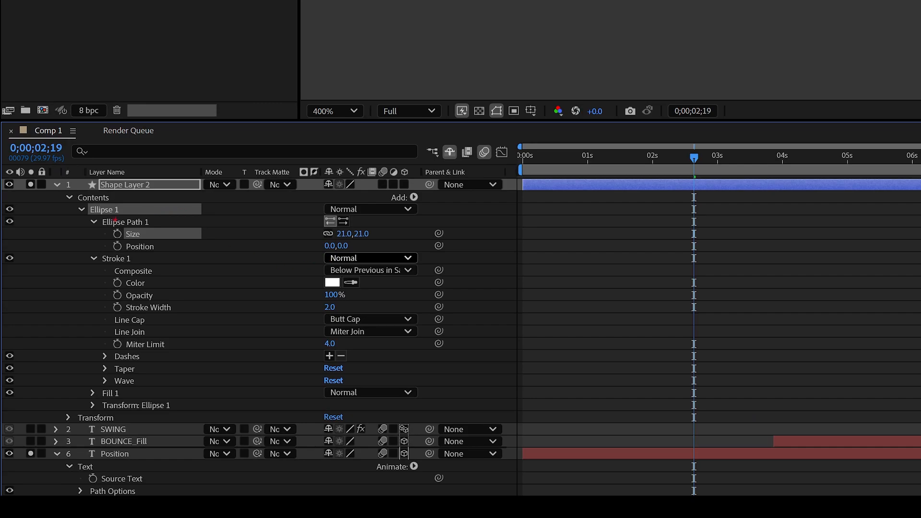
{"action": "mouse_move", "coordinate": [107, 226]}
{"action": "left_mouse_down"}
{"action": "mouse_move", "coordinate": [182, 245]}
{"action": "mouse_move", "coordinate": [406, 240]}
{"action": "left_mouse_up"}
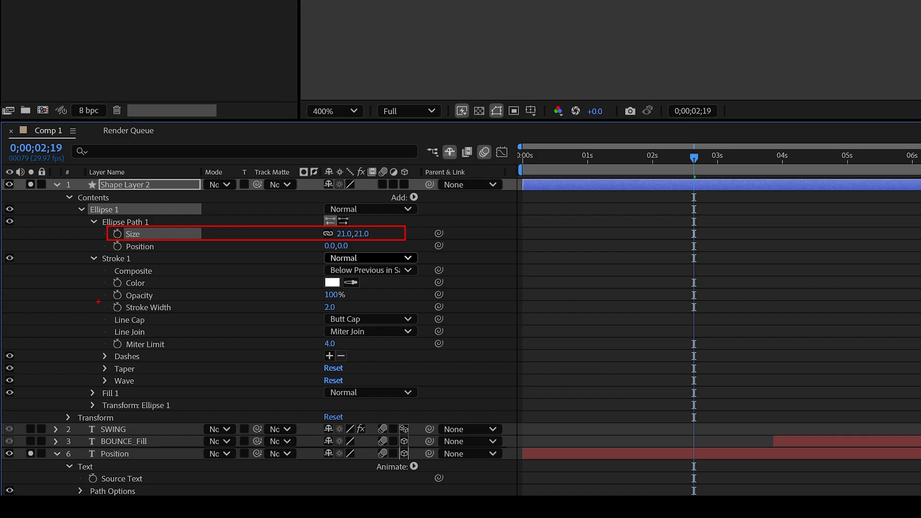
{"action": "mouse_move", "coordinate": [102, 302]}
{"action": "left_mouse_down"}
{"action": "mouse_move", "coordinate": [429, 314]}
{"action": "mouse_move", "coordinate": [412, 314]}
{"action": "left_mouse_up"}
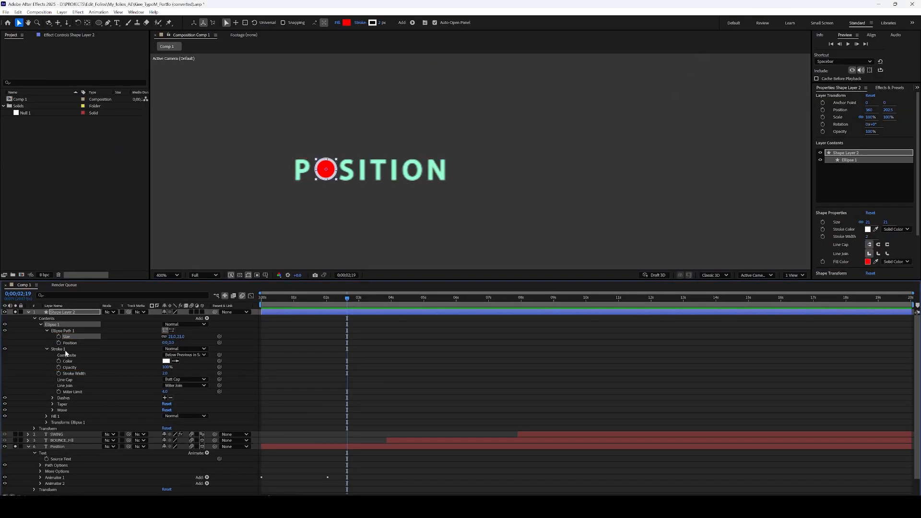
Duplicate the Ellipse 1 group within the same shape layer by copying and pasting it
{"action": "left_click", "coordinate": [41, 325]}
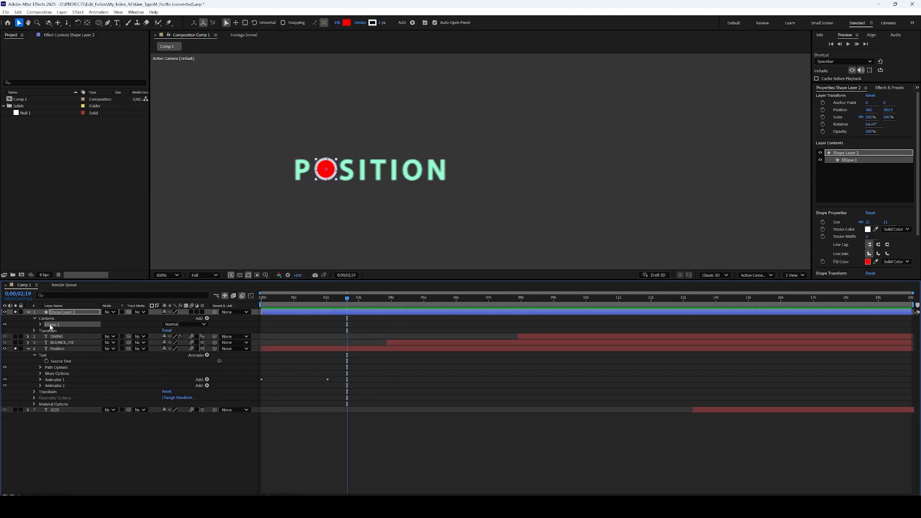
{"action": "left_click", "coordinate": [19, 13]}
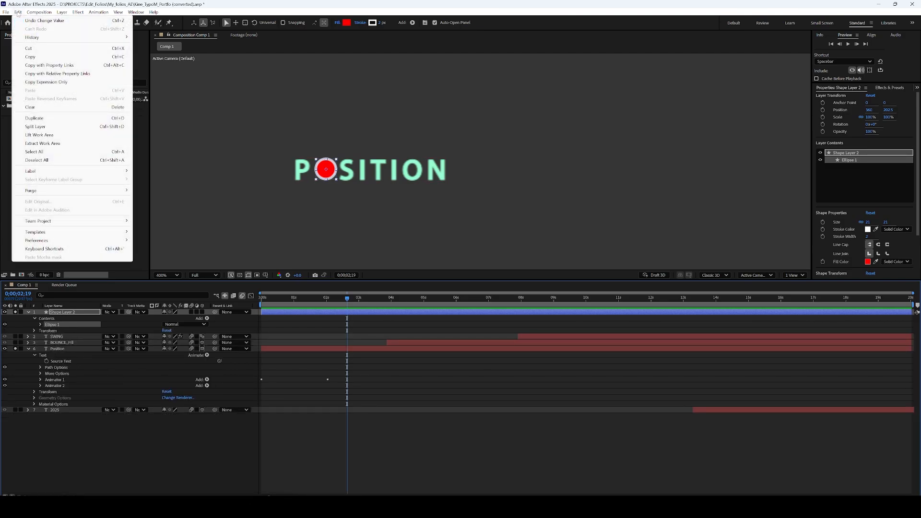
{"action": "left_click", "coordinate": [30, 57]}
{"action": "key", "text": "ctrl+v"}
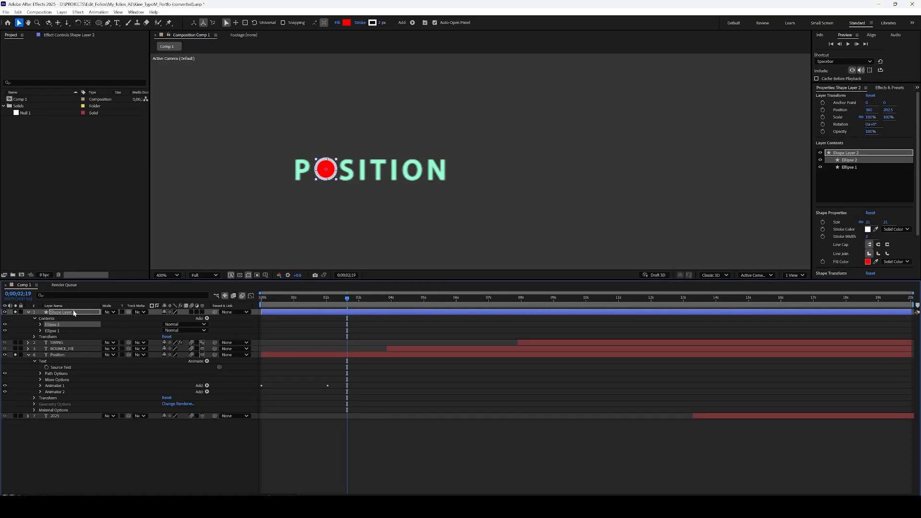
Set the duplicated ellipse's path size to 10, 10 to form an inner ring inside the larger circle
{"action": "left_click", "coordinate": [41, 325]}
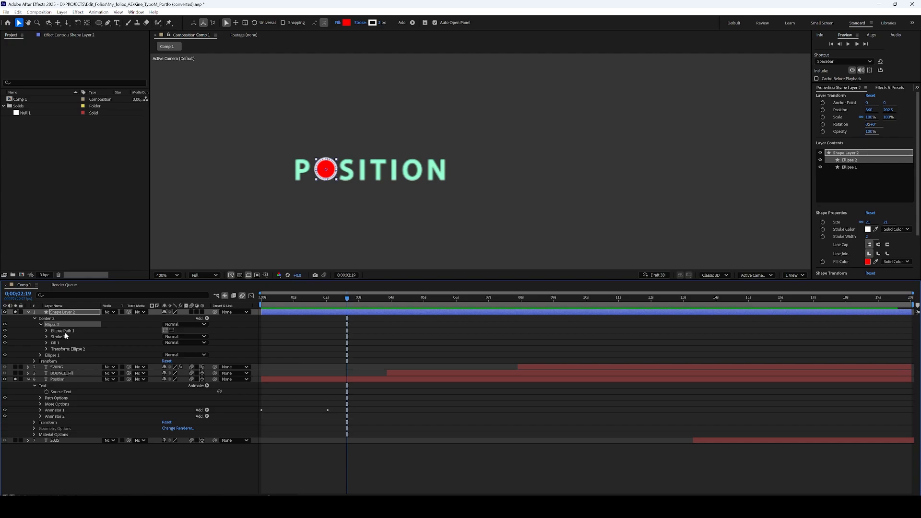
{"action": "left_click", "coordinate": [46, 330]}
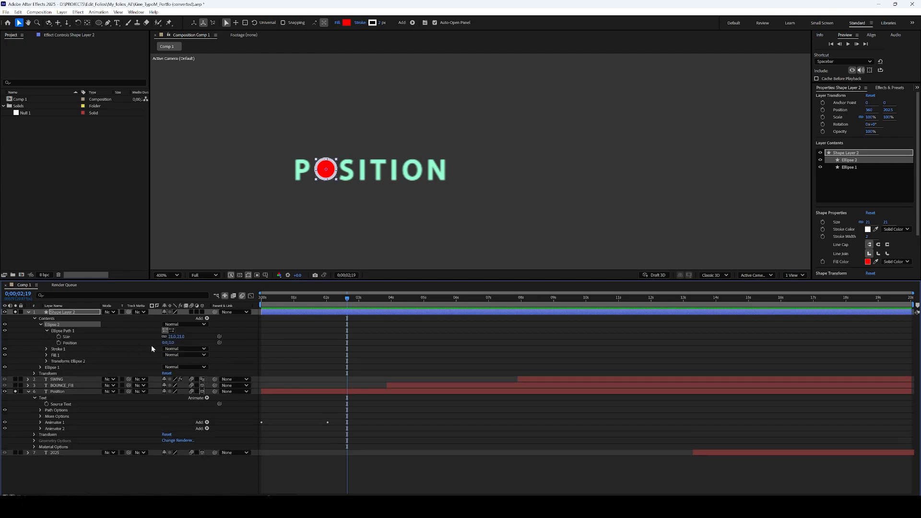
{"action": "left_click_drag", "start_coordinate": [172, 338], "coordinate": [141, 345]}
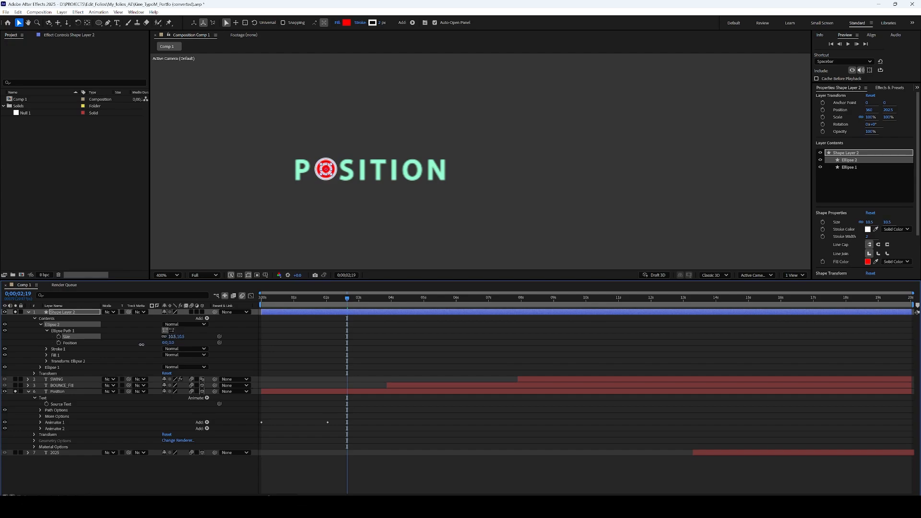
{"action": "left_click", "coordinate": [107, 467]}
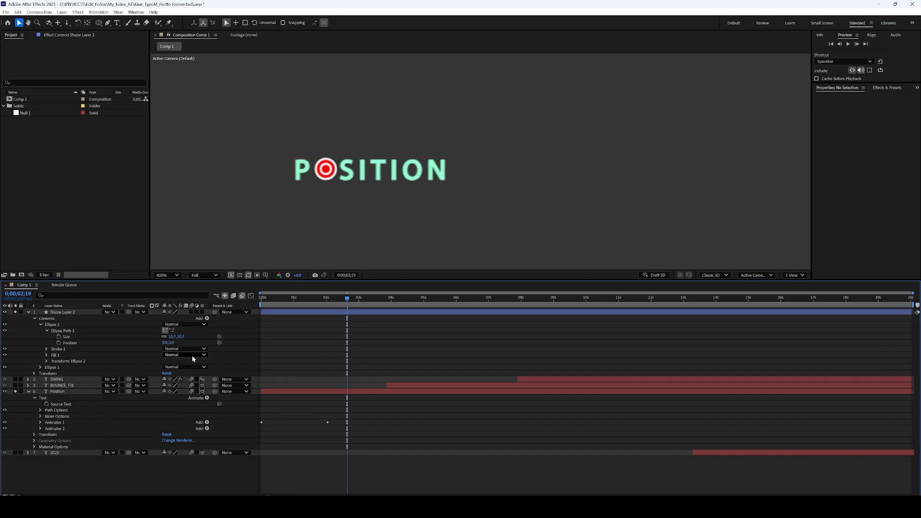
{"action": "left_click", "coordinate": [173, 336]}
{"action": "type", "text": "10"}
{"action": "key", "text": "Return"}
{"action": "left_click", "coordinate": [137, 479]}
{"action": "left_click", "coordinate": [40, 324]}
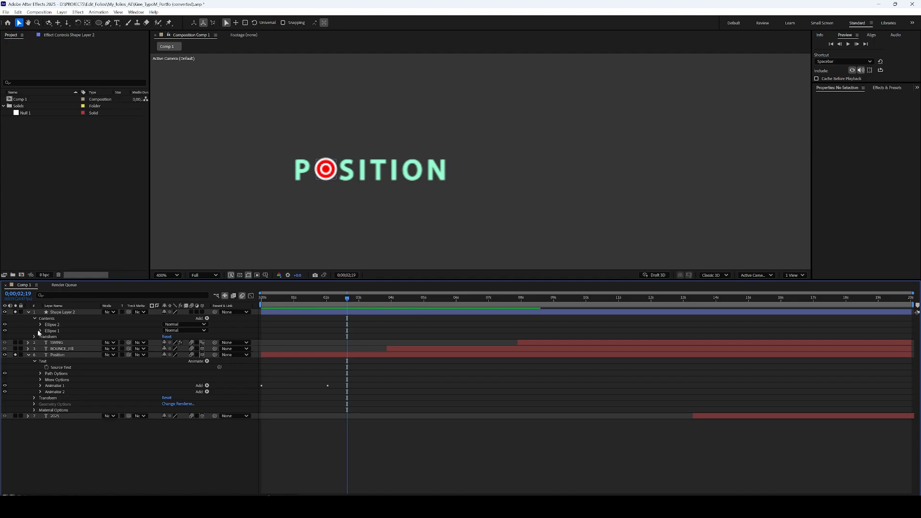
Add a Wiggle Transform to the circle shape layer's contents and expand its transform properties
{"action": "left_click", "coordinate": [49, 319]}
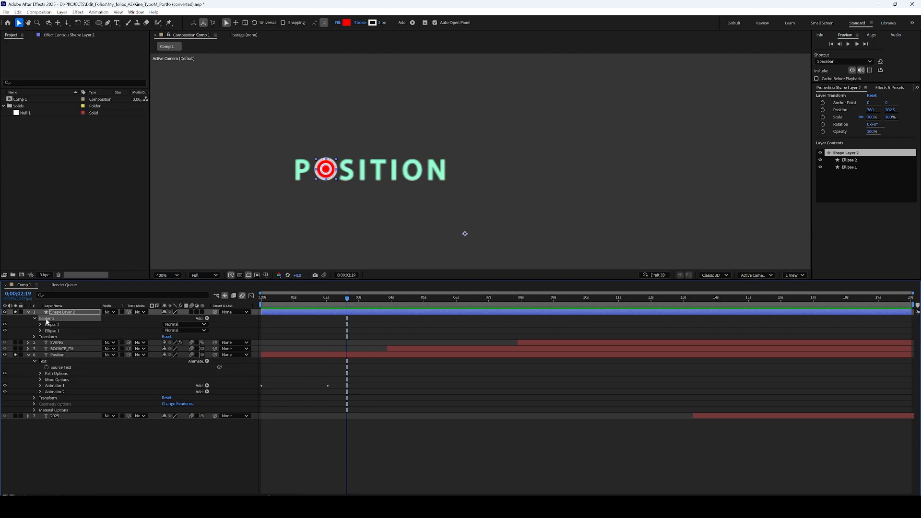
{"action": "left_click", "coordinate": [206, 318]}
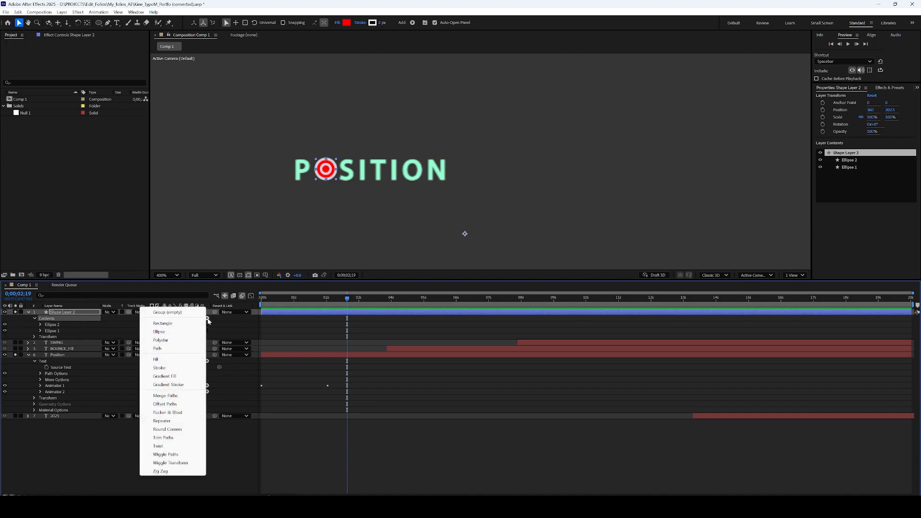
{"action": "left_click", "coordinate": [179, 464]}
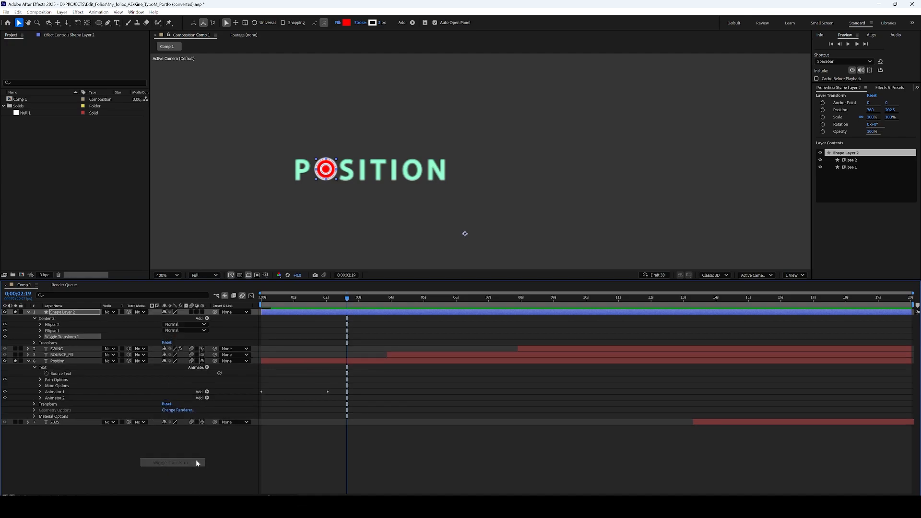
{"action": "left_click", "coordinate": [41, 336]}
{"action": "left_click", "coordinate": [76, 343]}
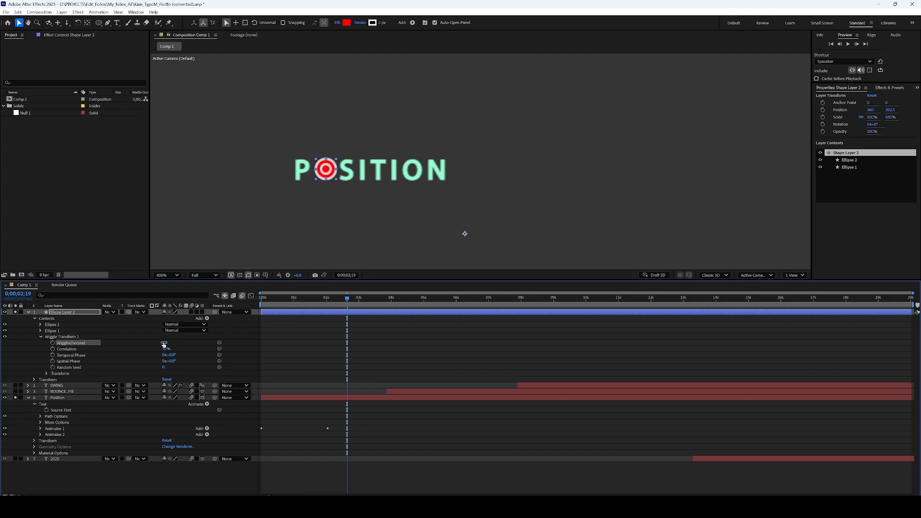
{"action": "left_click", "coordinate": [60, 373]}
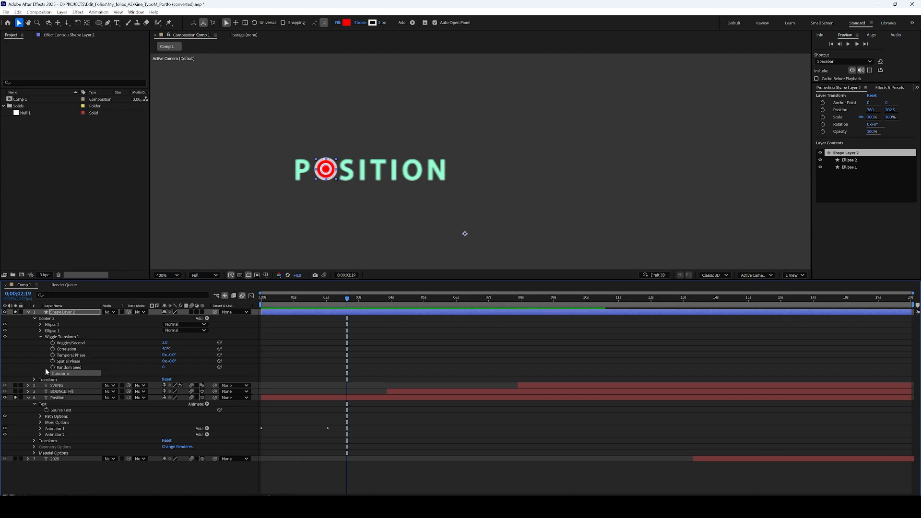
{"action": "left_click", "coordinate": [46, 372]}
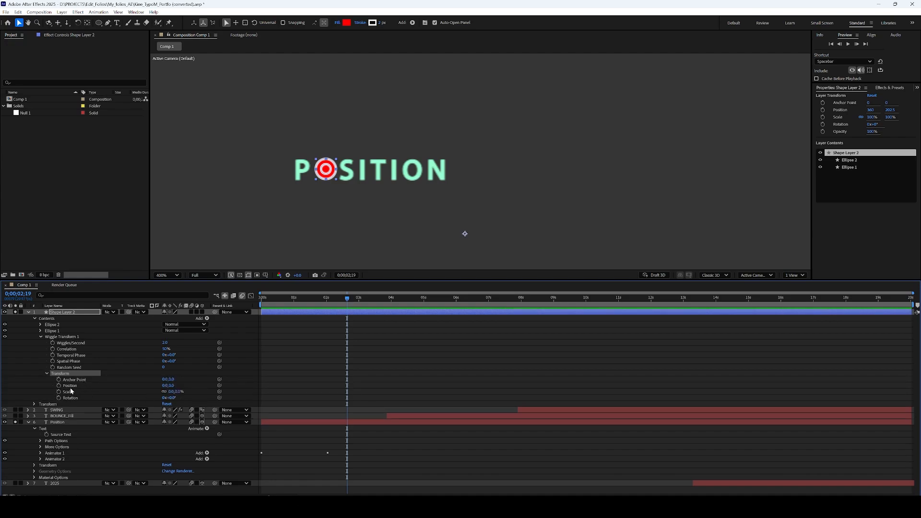
Try a Wiggle Transform position of 861, 0, preview the motion, and reset the horizontal value to 0
{"action": "left_click_drag", "start_coordinate": [163, 386], "coordinate": [464, 378]}
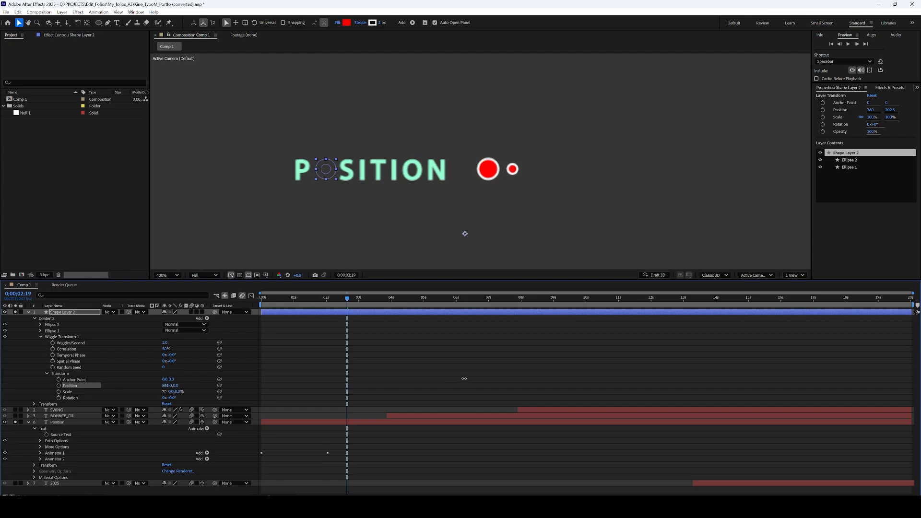
{"action": "key", "text": "space"}
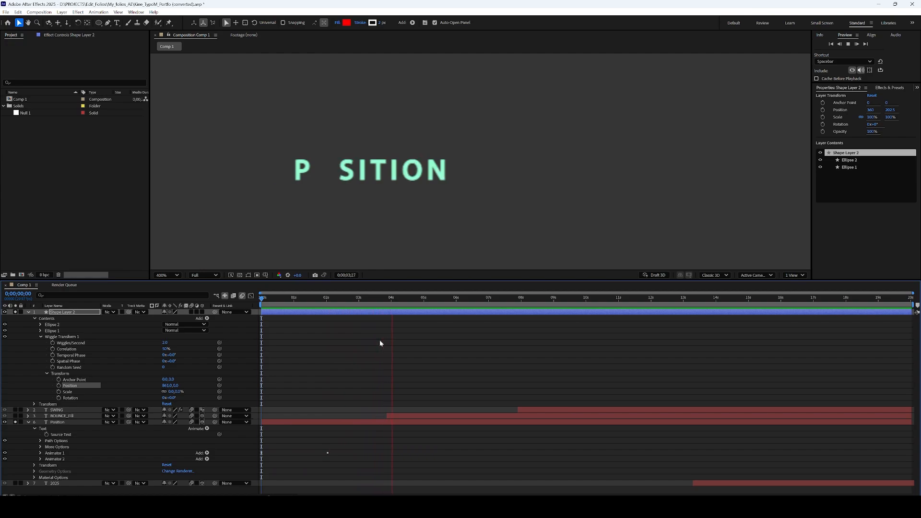
{"action": "key", "text": "space"}
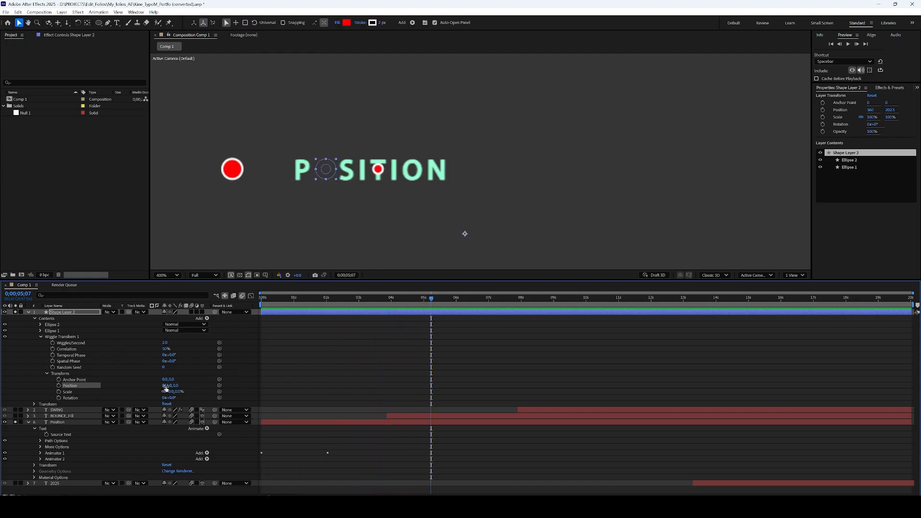
{"action": "left_click", "coordinate": [167, 386]}
{"action": "type", "text": "0"}
{"action": "key", "text": "Return"}
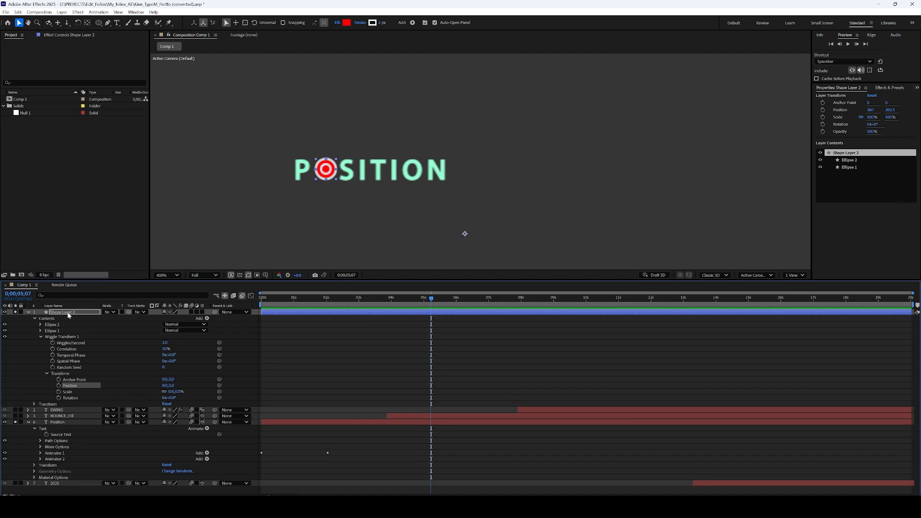
Shift the circle shape layer slightly toward the P, setting its horizontal position to 358.4
{"action": "left_click", "coordinate": [35, 404]}
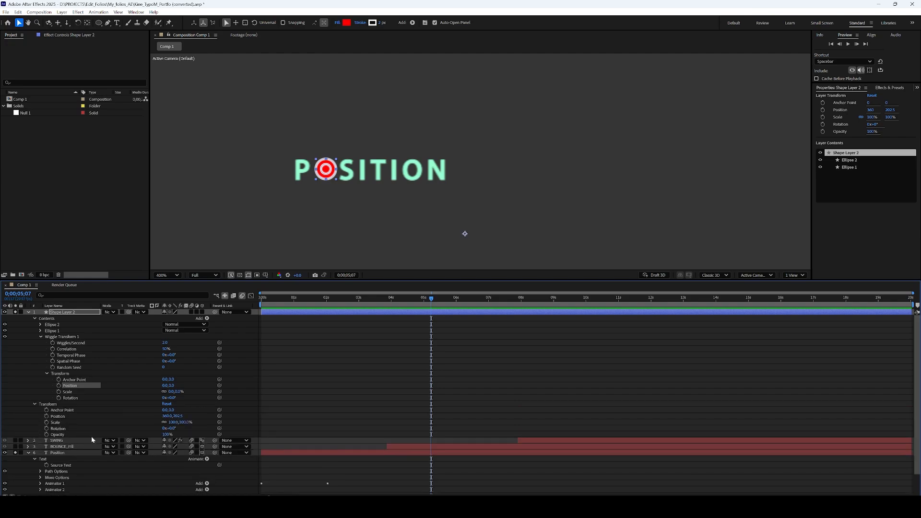
{"action": "left_click_drag", "start_coordinate": [165, 415], "coordinate": [161, 417]}
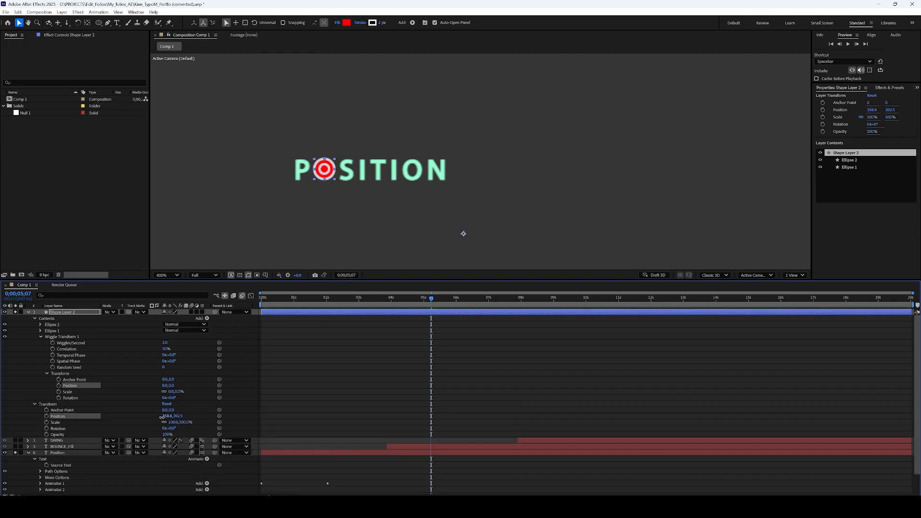
{"action": "left_click", "coordinate": [162, 417]}
{"action": "left_click", "coordinate": [35, 404]}
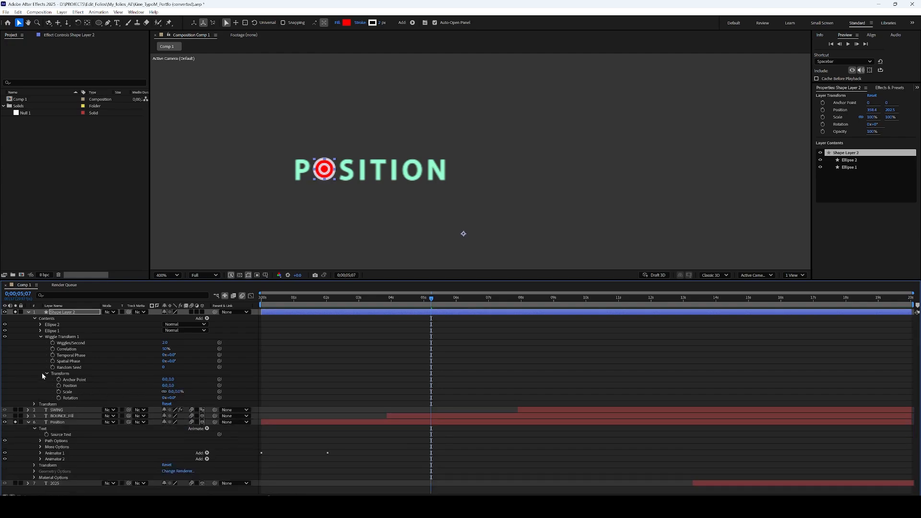
Set the Wiggle Transform position to 878, 0 and start keyframing it at 0;00;02;01
{"action": "left_click", "coordinate": [59, 337]}
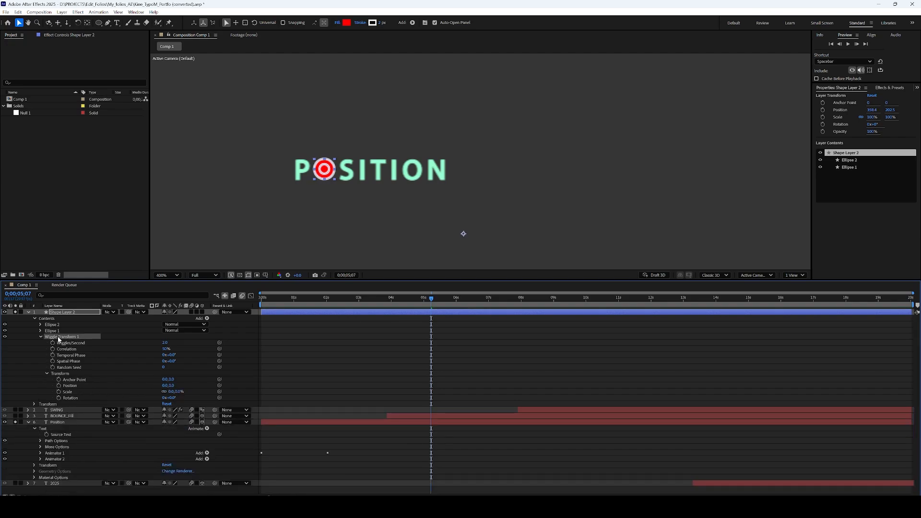
{"action": "left_click", "coordinate": [70, 386]}
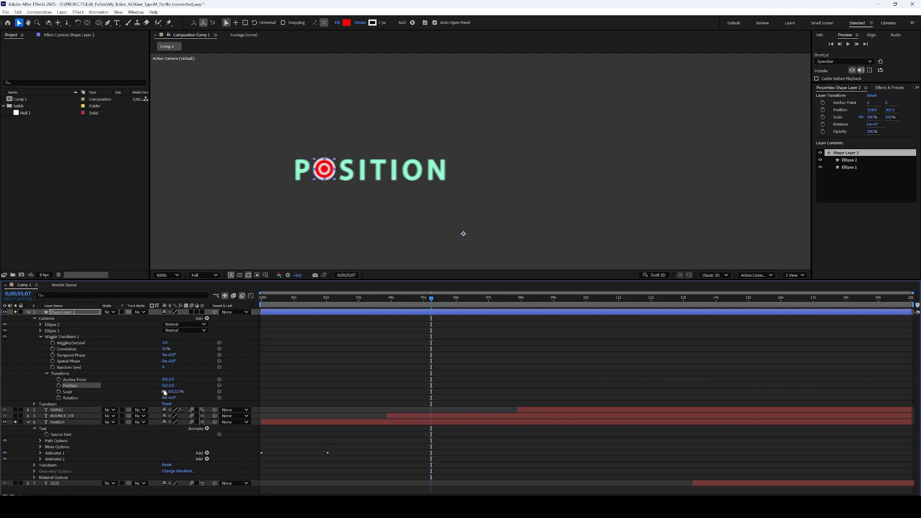
{"action": "left_click_drag", "start_coordinate": [165, 386], "coordinate": [463, 370]}
{"action": "mouse_move", "coordinate": [335, 307]}
{"action": "left_mouse_down"}
{"action": "mouse_move", "coordinate": [313, 307]}
{"action": "mouse_move", "coordinate": [346, 310]}
{"action": "mouse_move", "coordinate": [328, 318]}
{"action": "left_mouse_up"}
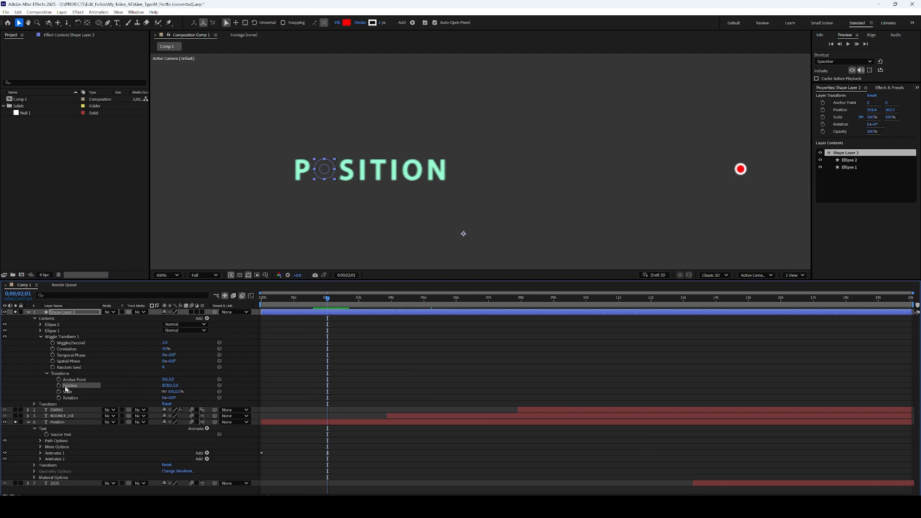
{"action": "left_click", "coordinate": [58, 385]}
Move the wiggle position keyframe slightly earlier and key the horizontal position at 0 at 0;00;02;01
{"action": "left_click_drag", "start_coordinate": [327, 385], "coordinate": [319, 385]}
{"action": "left_click", "coordinate": [166, 385]}
{"action": "type", "text": "0"}
{"action": "key", "text": "Return"}
Preview the wiggle, move its first position keyframe back to about 1 second, and preview the longer motion
{"action": "key", "text": "space"}
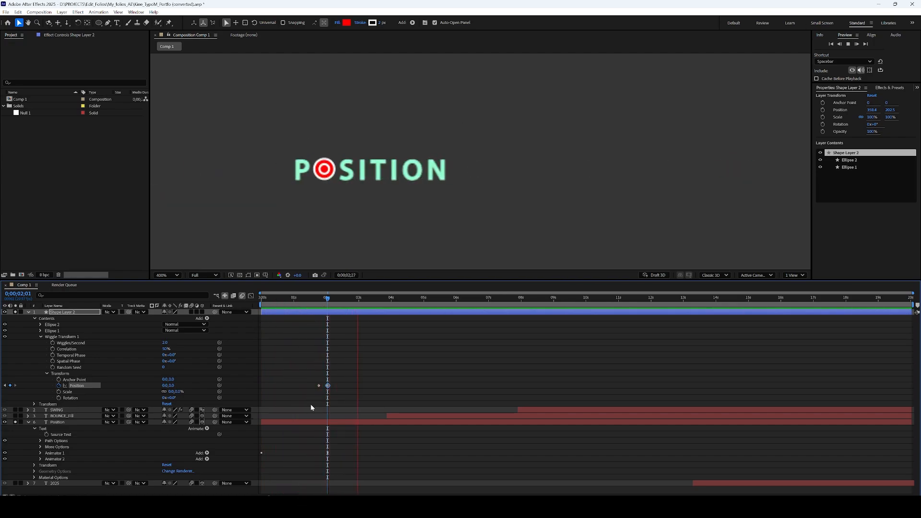
{"action": "key", "text": "space"}
{"action": "left_click_drag", "start_coordinate": [319, 386], "coordinate": [292, 385]}
{"action": "key", "text": "space"}
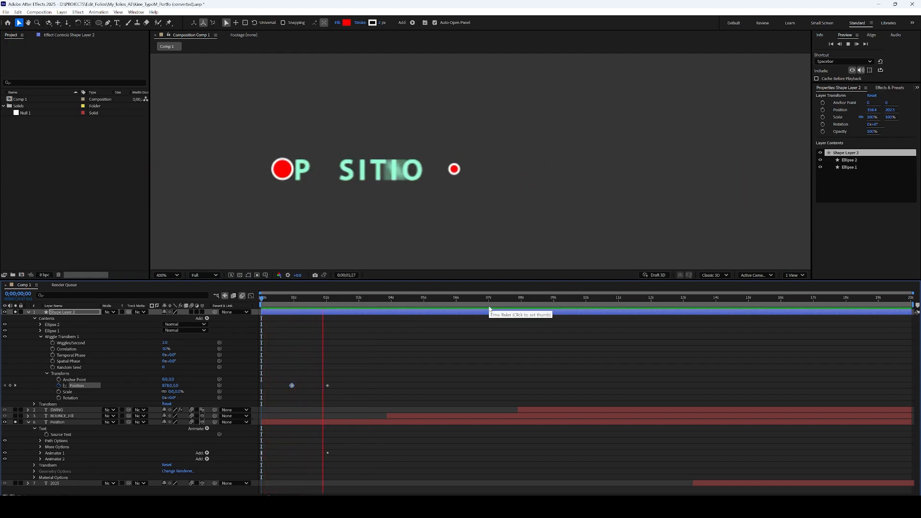
{"action": "key", "text": "space"}
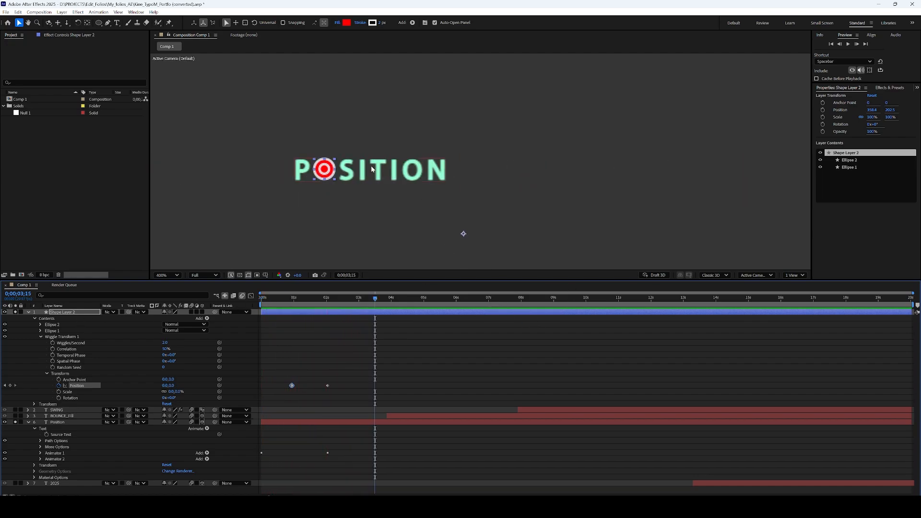
Nudge the circle shape layer down to a vertical position of 203.6 to align with the letters, and preview the result
{"action": "key", "text": "slash"}
{"action": "scroll", "coordinate": [478, 162], "scroll_direction": "up", "scroll_amount": 1}
{"action": "left_click_drag", "start_coordinate": [452, 185], "coordinate": [423, 155]}
{"action": "left_click", "coordinate": [236, 192]}
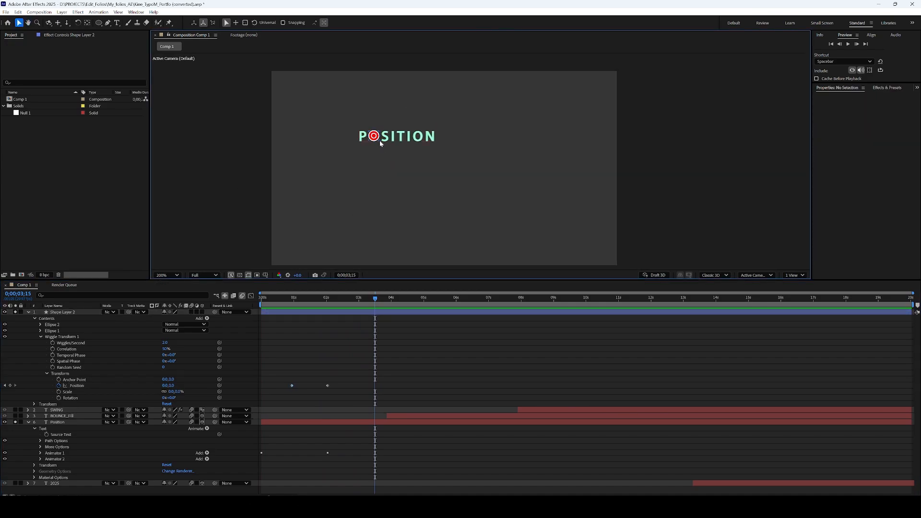
{"action": "left_click", "coordinate": [40, 337]}
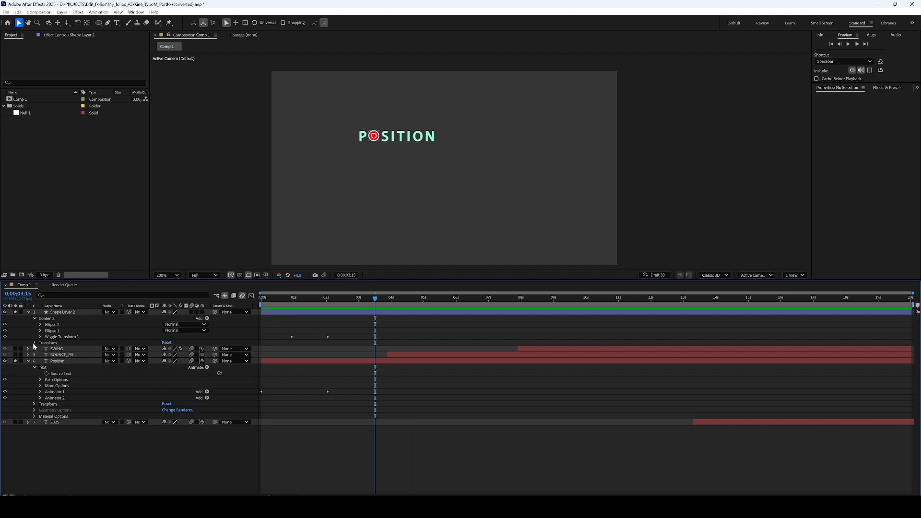
{"action": "left_click", "coordinate": [35, 343]}
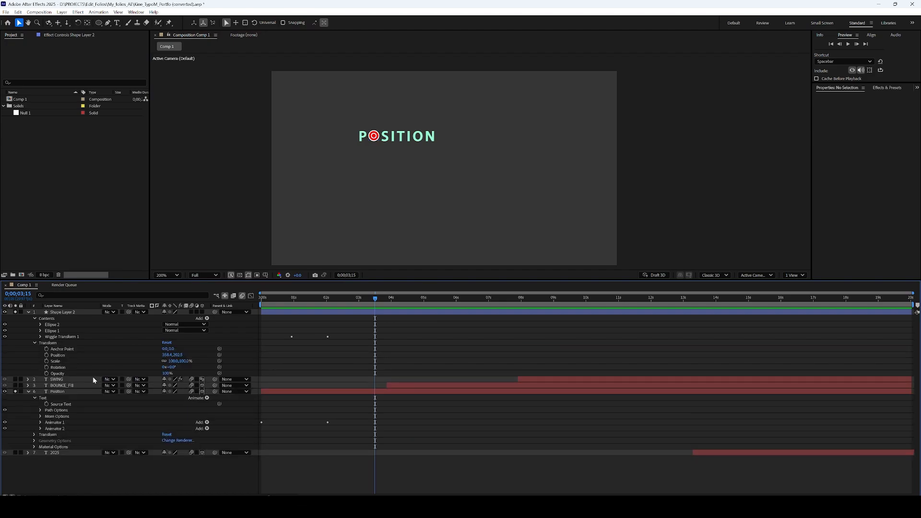
{"action": "left_click", "coordinate": [180, 354]}
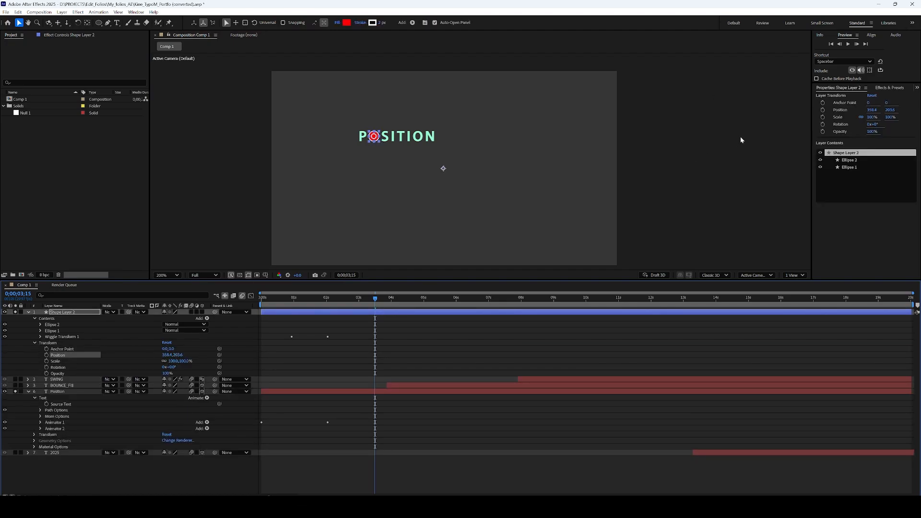
{"action": "key", "text": "space"}
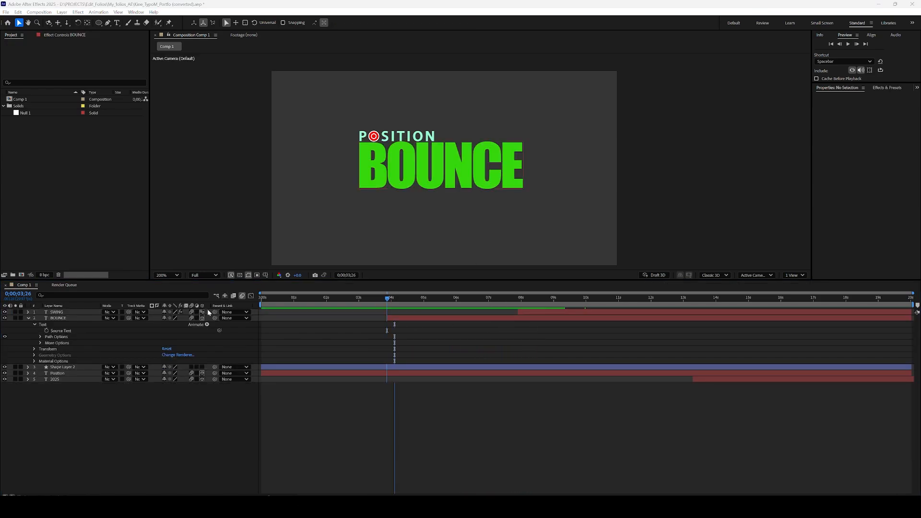
Solo the BOUNCE text layer and move the current time to 0;00;04;07, near the layer's start
{"action": "mouse_move", "coordinate": [388, 305]}
{"action": "left_mouse_down"}
{"action": "mouse_move", "coordinate": [380, 305]}
{"action": "mouse_move", "coordinate": [407, 305]}
{"action": "left_mouse_up"}
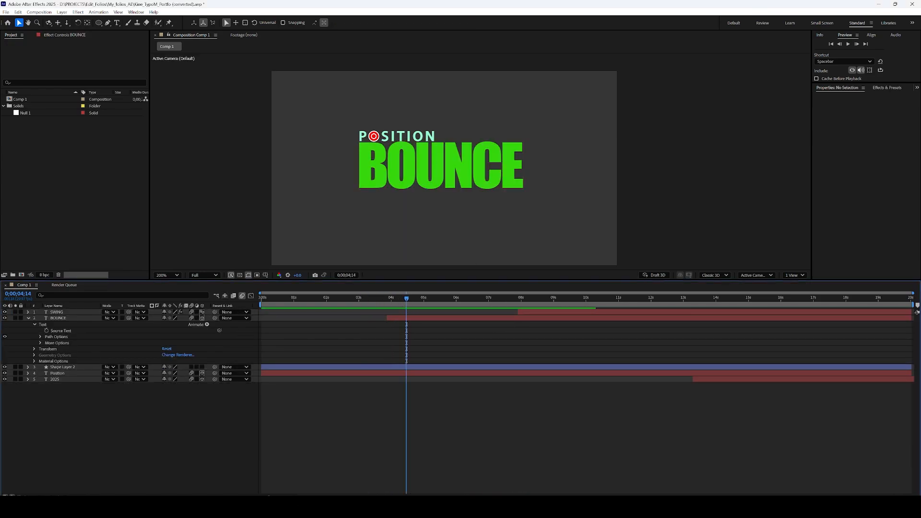
{"action": "left_click", "coordinate": [15, 318]}
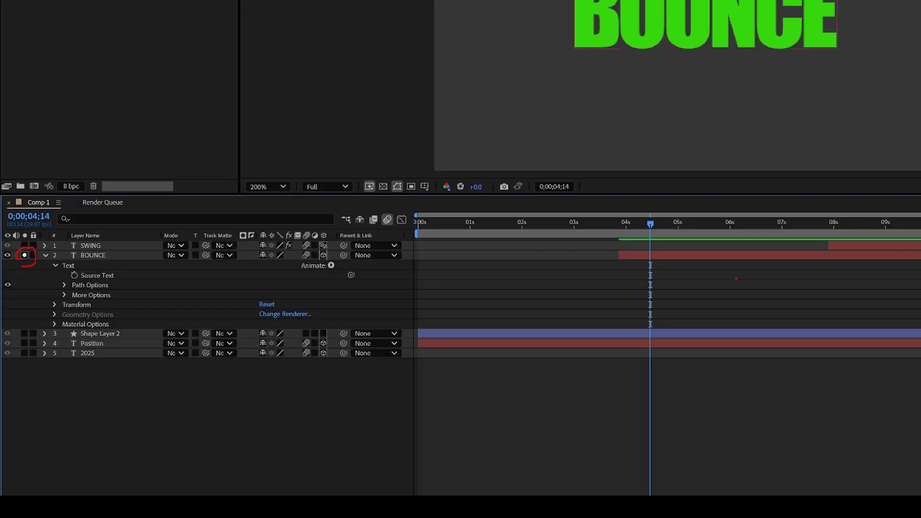
{"action": "mouse_move", "coordinate": [649, 234]}
{"action": "left_mouse_down"}
{"action": "mouse_move", "coordinate": [628, 234]}
{"action": "mouse_move", "coordinate": [636, 238]}
{"action": "left_mouse_up"}
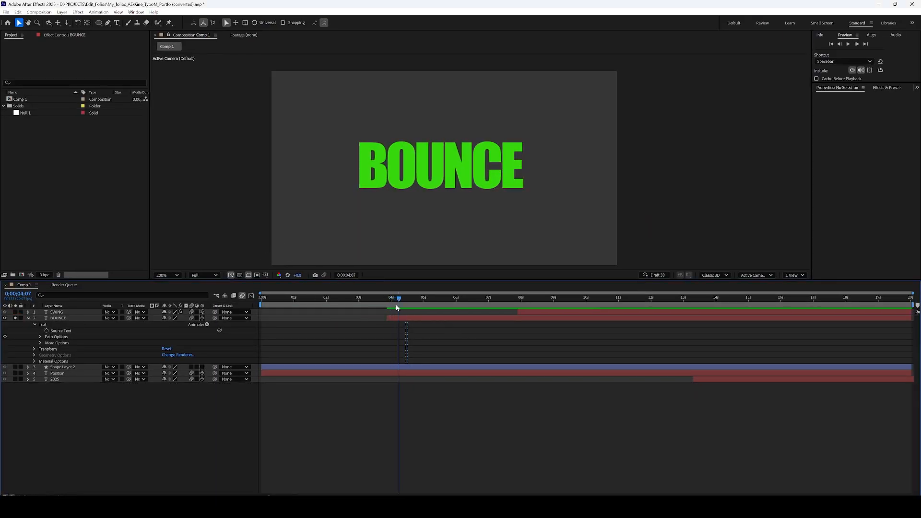
Select the BOUNCE layer and move the current time to 0;00;03;28, near the layer's start
{"action": "mouse_move", "coordinate": [397, 306]}
{"action": "left_mouse_down"}
{"action": "mouse_move", "coordinate": [391, 312]}
{"action": "mouse_move", "coordinate": [410, 317]}
{"action": "left_mouse_up"}
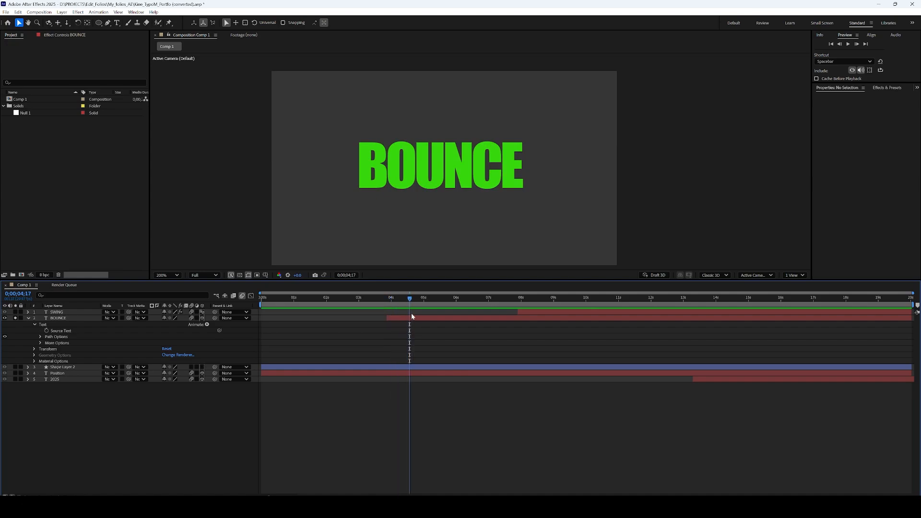
{"action": "left_click", "coordinate": [87, 318]}
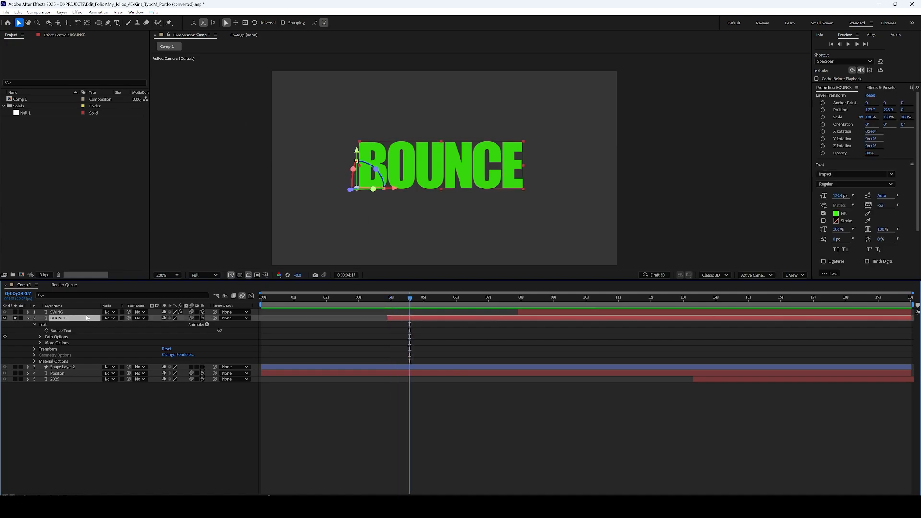
{"action": "key", "text": "i"}
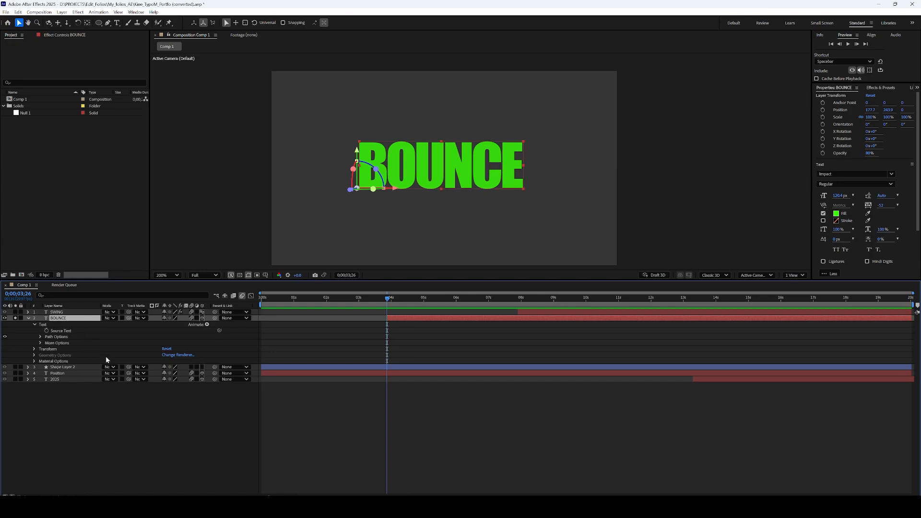
{"action": "left_click", "coordinate": [40, 343]}
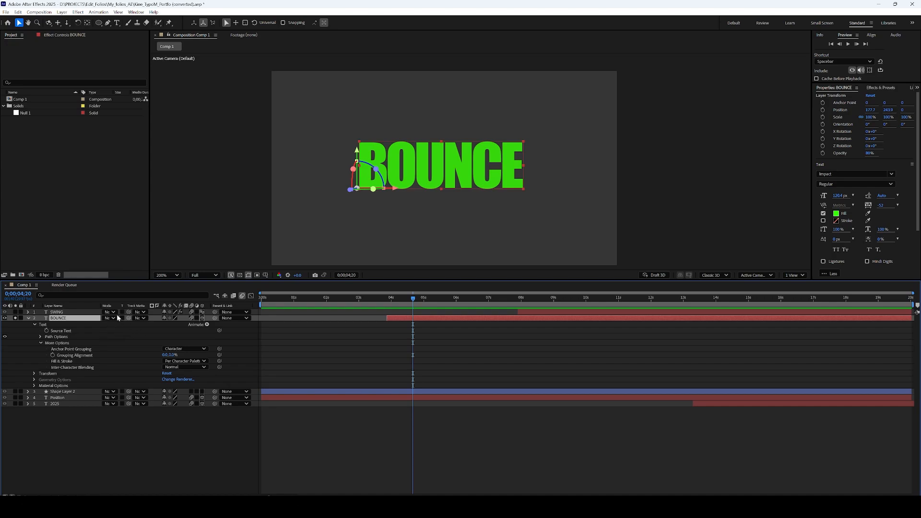
{"action": "left_click_drag", "start_coordinate": [393, 304], "coordinate": [389, 310]}
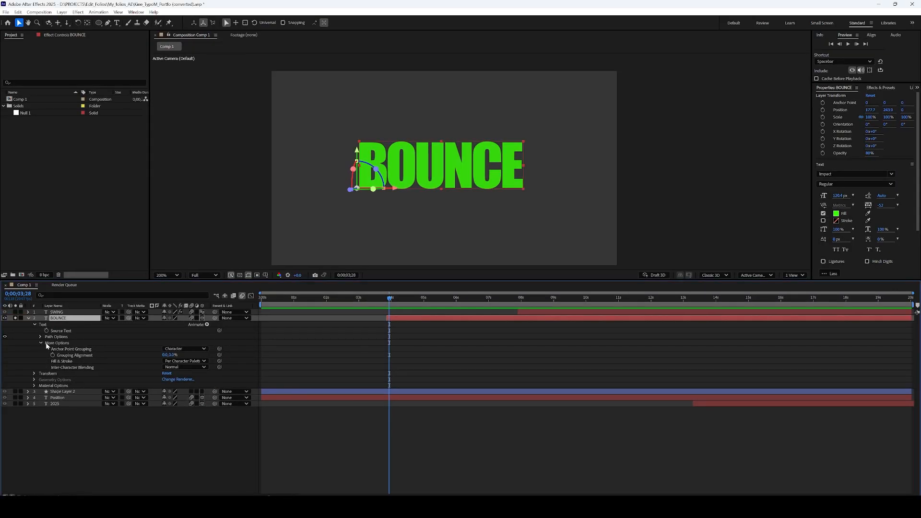
{"action": "left_click", "coordinate": [41, 343]}
Add a Scale animator to the BOUNCE text and set its Scale to 209%
{"action": "left_click", "coordinate": [134, 326]}
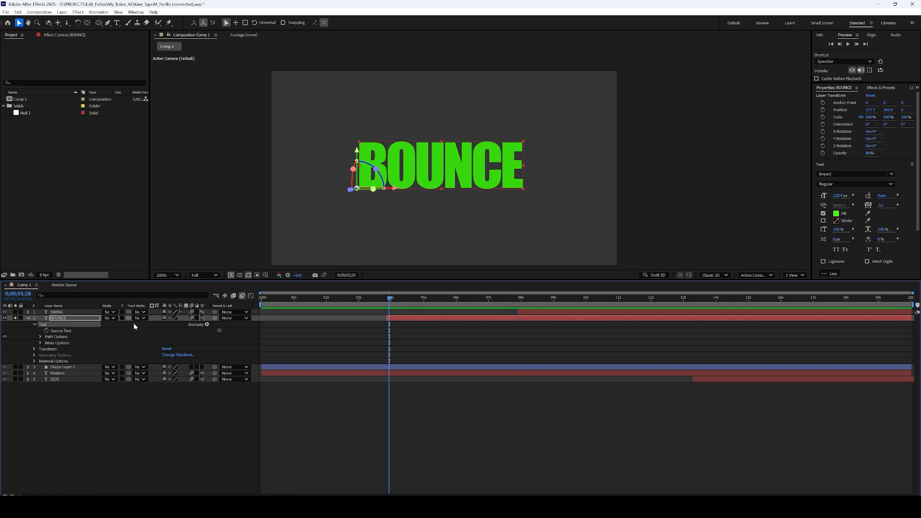
{"action": "left_click", "coordinate": [206, 324]}
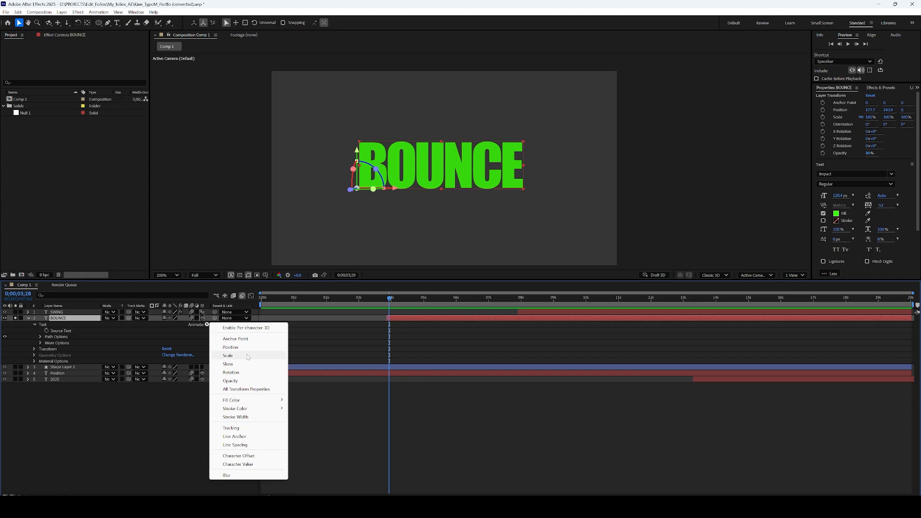
{"action": "left_click", "coordinate": [228, 356]}
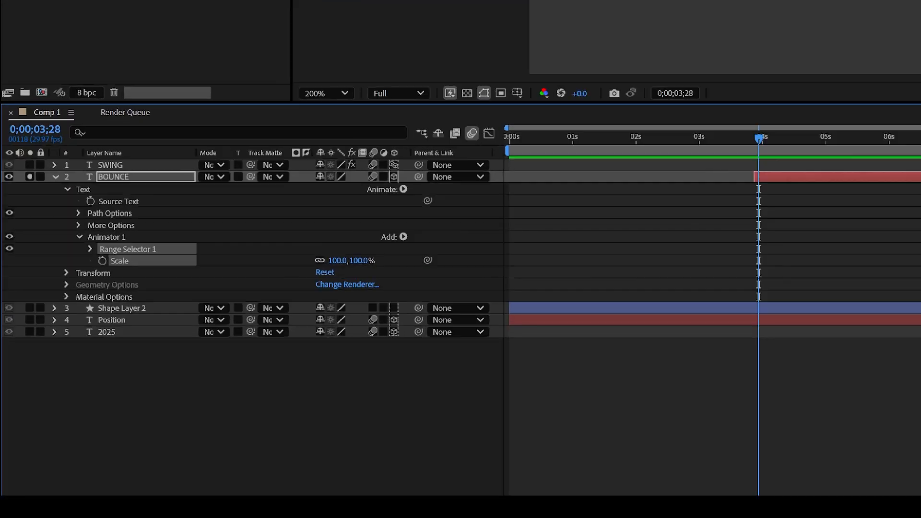
{"action": "left_click_drag", "start_coordinate": [67, 232], "coordinate": [232, 267]}
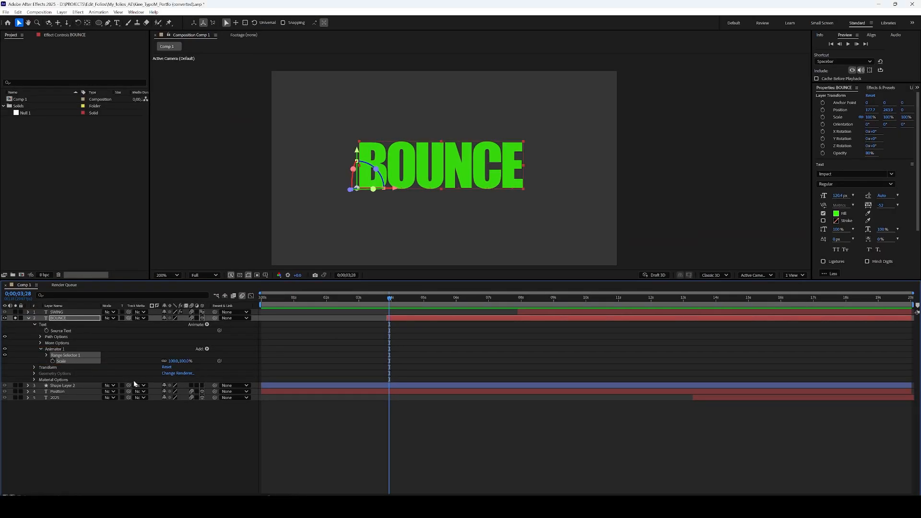
{"action": "left_click_drag", "start_coordinate": [173, 361], "coordinate": [205, 354]}
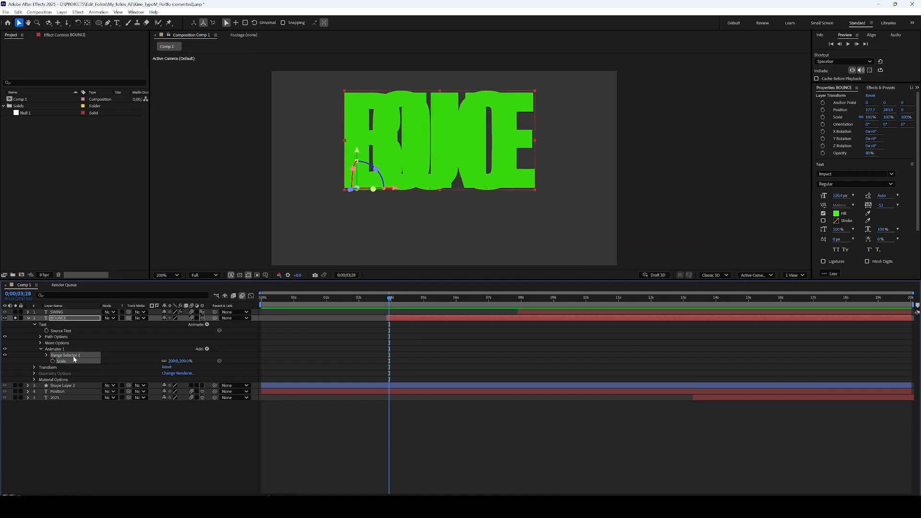
Add a Wiggly selector to the Scale animator and preview it with the work area starting just before the BOUNCE layer
{"action": "left_click", "coordinate": [207, 349]}
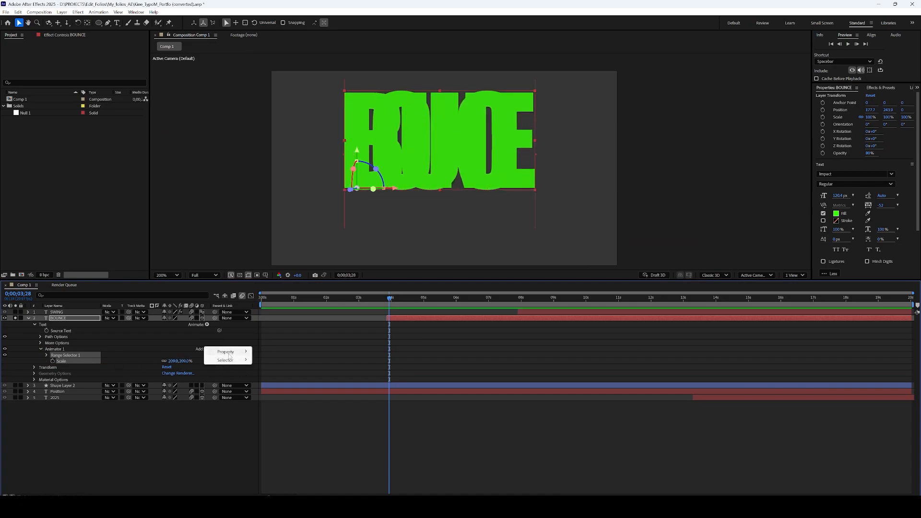
{"action": "mouse_move", "coordinate": [232, 364]}
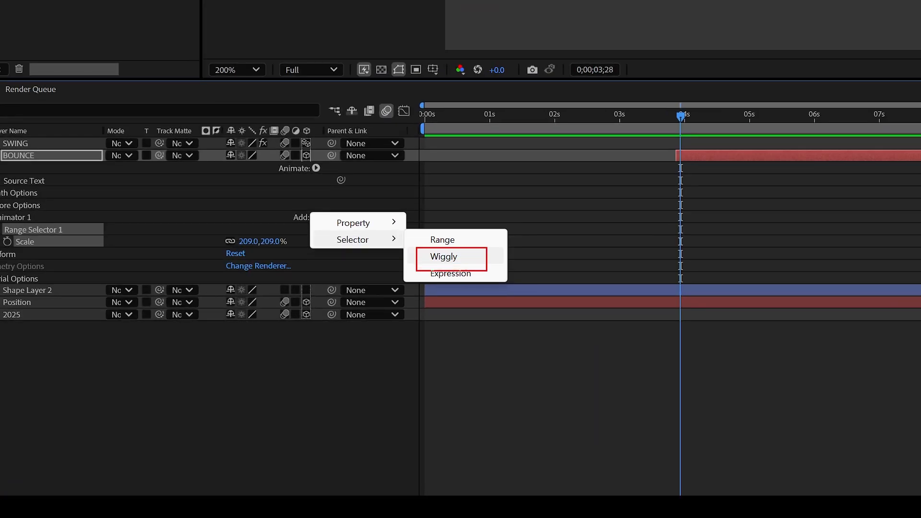
{"action": "left_click", "coordinate": [468, 257]}
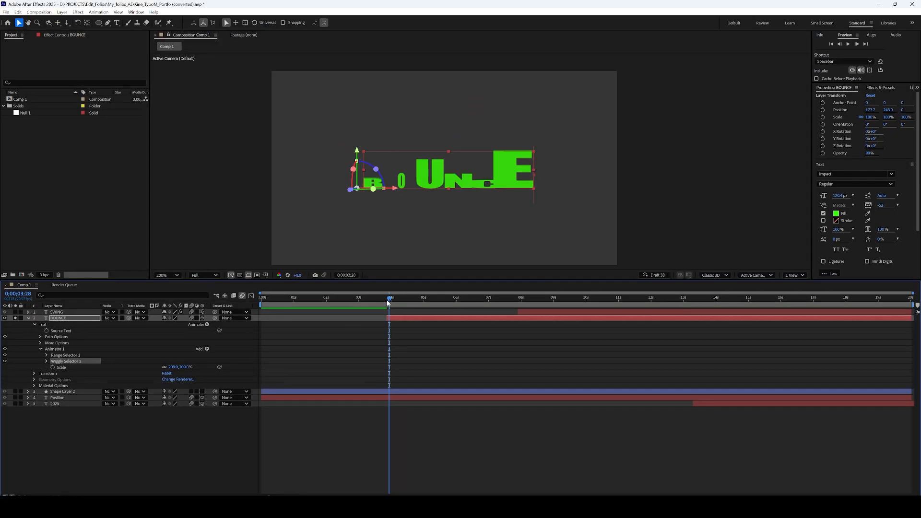
{"action": "left_click_drag", "start_coordinate": [390, 300], "coordinate": [382, 301]}
{"action": "key", "text": "space"}
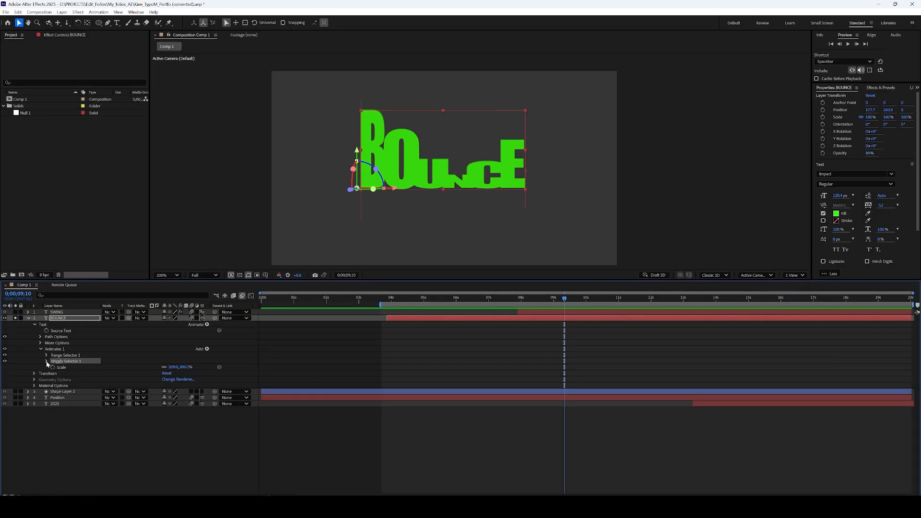
Turn on Lock Dimensions in the Wiggly selector and preview the letters scaling proportionally
{"action": "left_click", "coordinate": [47, 362]}
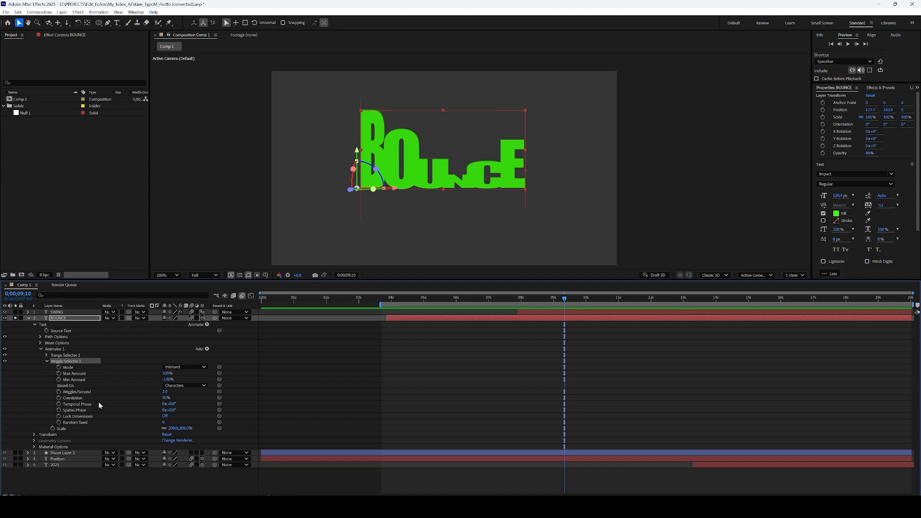
{"action": "left_click", "coordinate": [71, 416]}
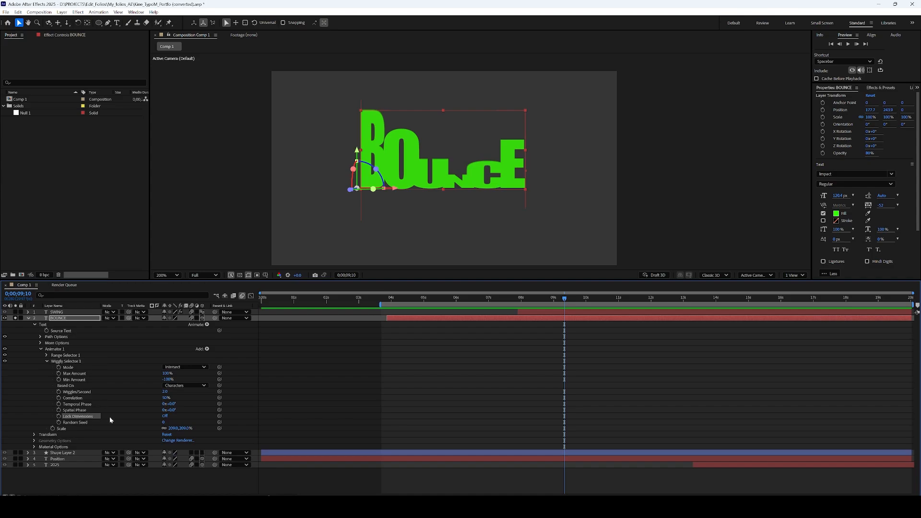
{"action": "left_click", "coordinate": [165, 417]}
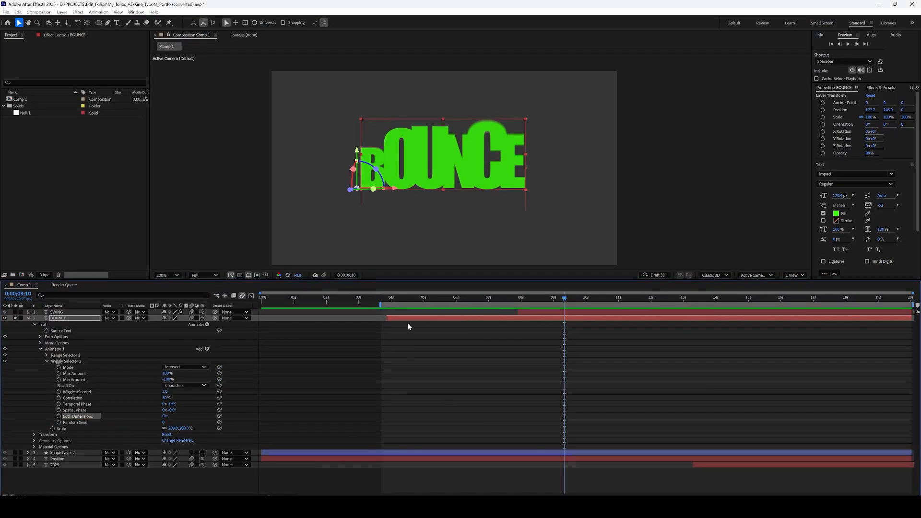
{"action": "key", "text": "space"}
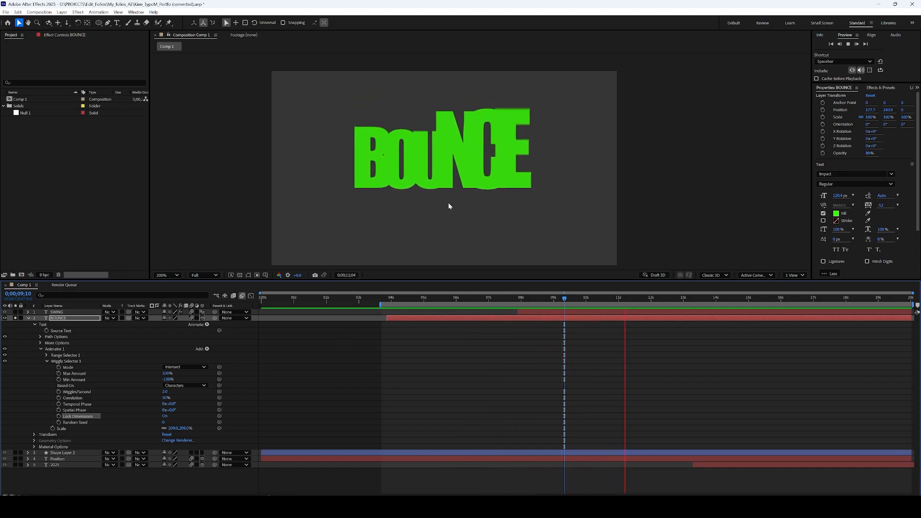
{"action": "key", "text": "space"}
Try a stronger wiggle at 0;00;04;28 by raising the animator's Scale to 401%
{"action": "mouse_move", "coordinate": [435, 299]}
{"action": "left_mouse_down"}
{"action": "mouse_move", "coordinate": [407, 303]}
{"action": "mouse_move", "coordinate": [422, 303]}
{"action": "left_mouse_up"}
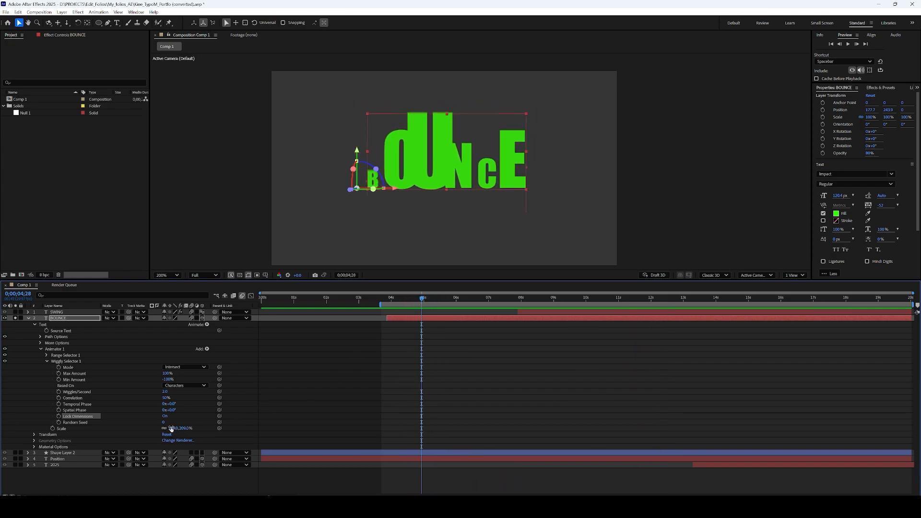
{"action": "left_click_drag", "start_coordinate": [171, 428], "coordinate": [229, 430]}
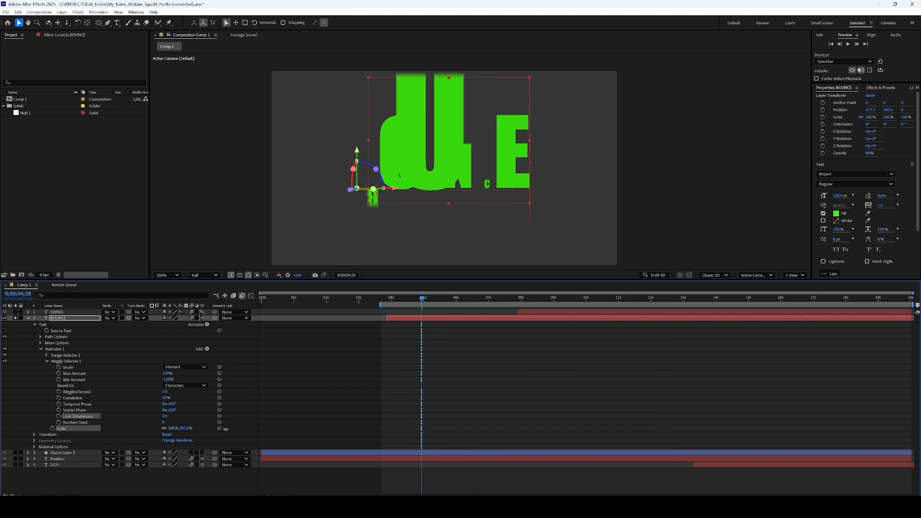
{"action": "left_click", "coordinate": [371, 203]}
{"action": "mouse_move", "coordinate": [183, 428]}
{"action": "left_mouse_down"}
{"action": "mouse_move", "coordinate": [161, 441]}
{"action": "mouse_move", "coordinate": [197, 435]}
{"action": "left_mouse_up"}
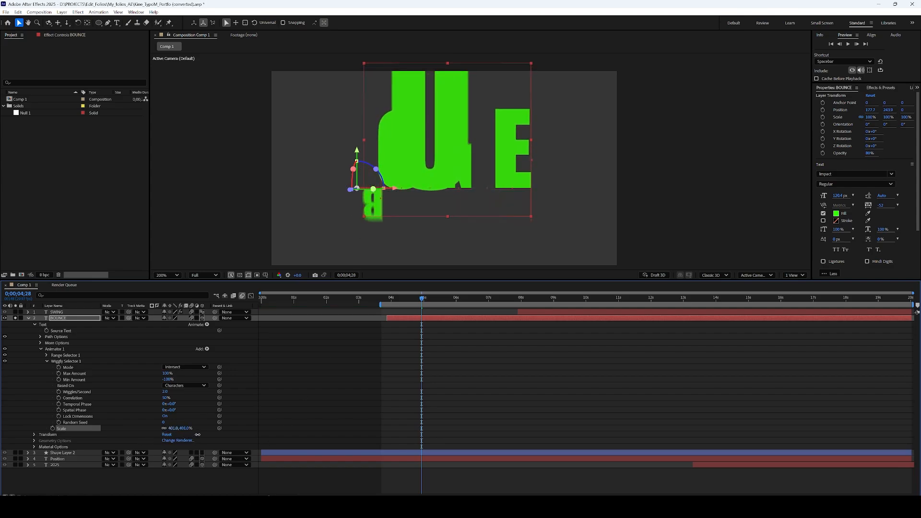
Try a Min Amount of 0% in the Wiggly selector, preview it, and restore the value to -100%
{"action": "left_click", "coordinate": [168, 379]}
{"action": "type", "text": "0"}
{"action": "key", "text": "Return"}
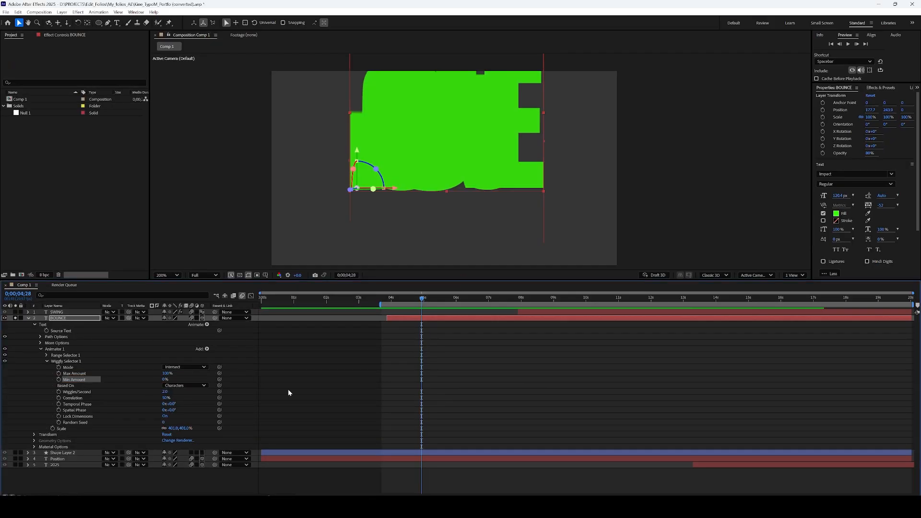
{"action": "key", "text": "space"}
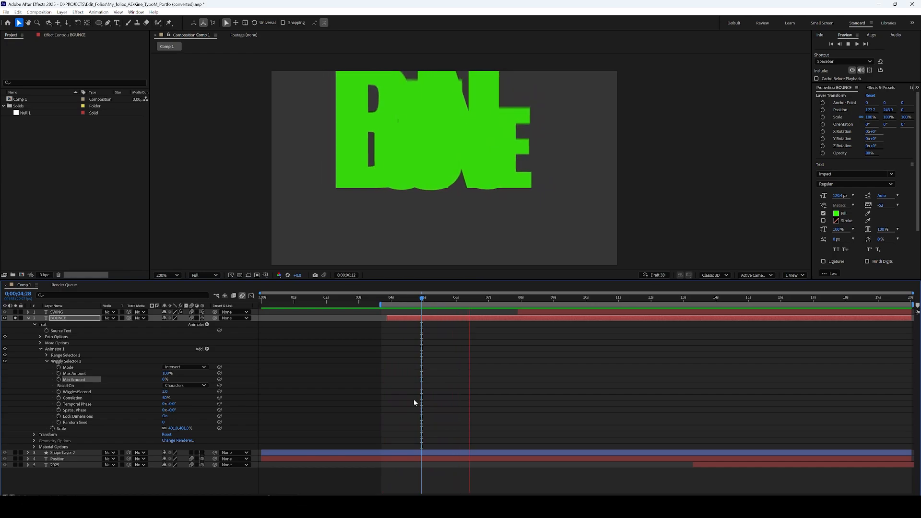
{"action": "key", "text": "space"}
{"action": "left_click", "coordinate": [164, 380]}
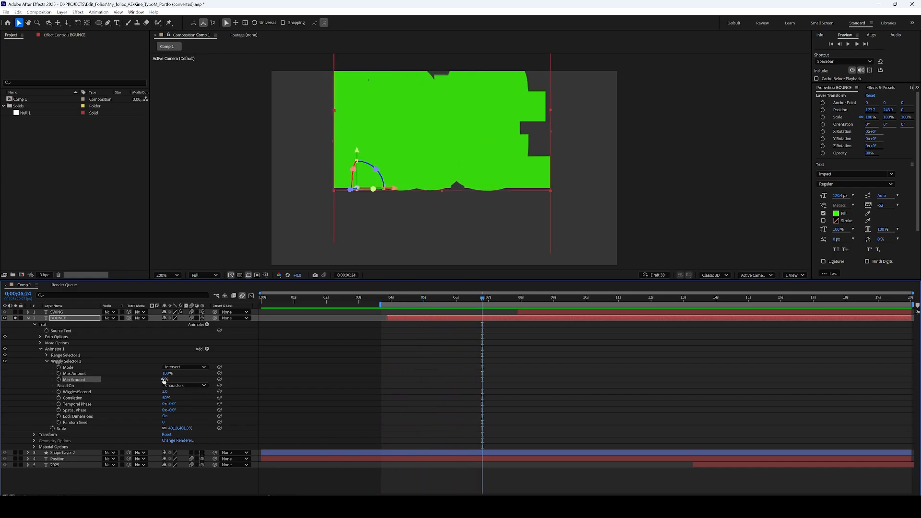
{"action": "type", "text": "-100"}
{"action": "key", "text": "Return"}
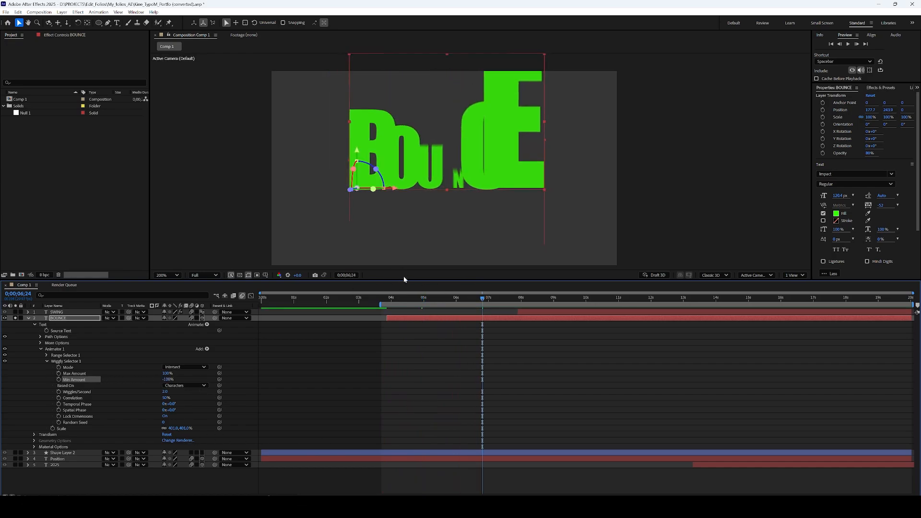
{"action": "left_click_drag", "start_coordinate": [448, 297], "coordinate": [462, 322]}
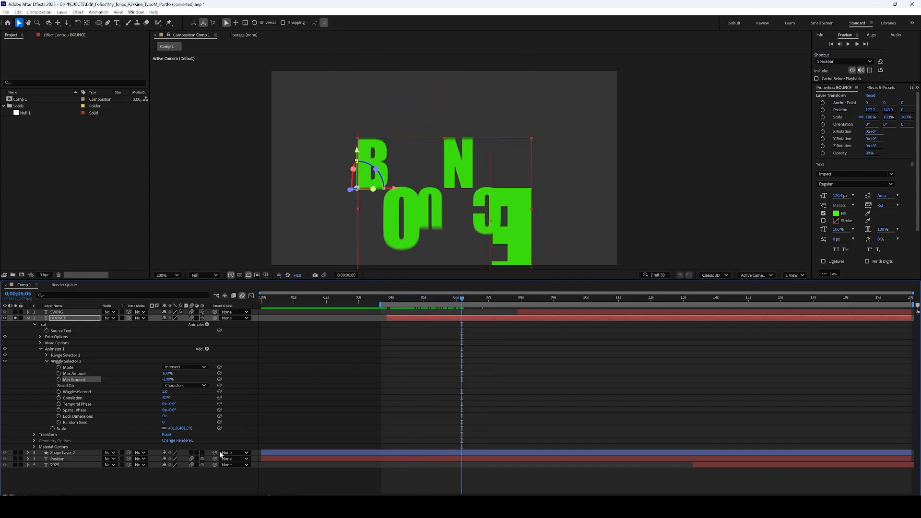
Set the animator's Scale to 250%, preview the bounce, and move the current time to 0;00;04;20
{"action": "left_click", "coordinate": [173, 428]}
{"action": "type", "text": "250"}
{"action": "key", "text": "Return"}
{"action": "key", "text": "space"}
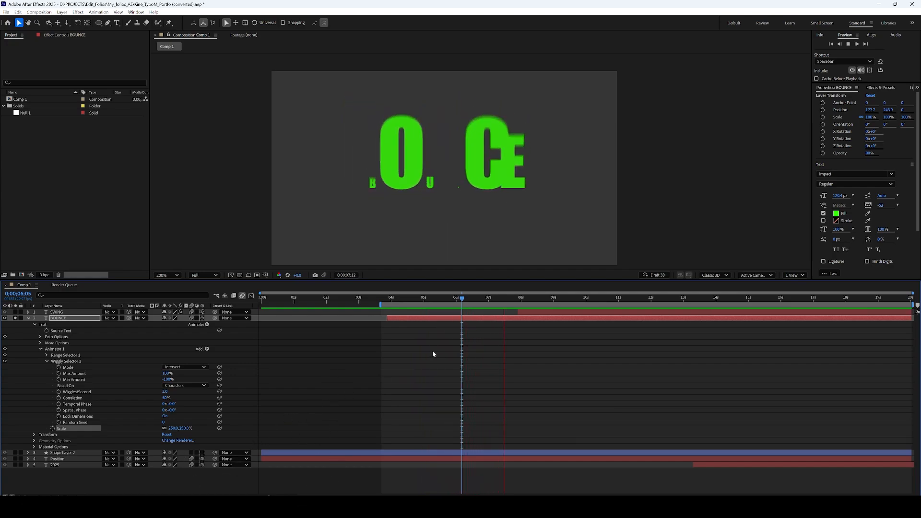
{"action": "key", "text": "space"}
{"action": "left_click", "coordinate": [456, 298]}
{"action": "left_click_drag", "start_coordinate": [456, 299], "coordinate": [414, 308]}
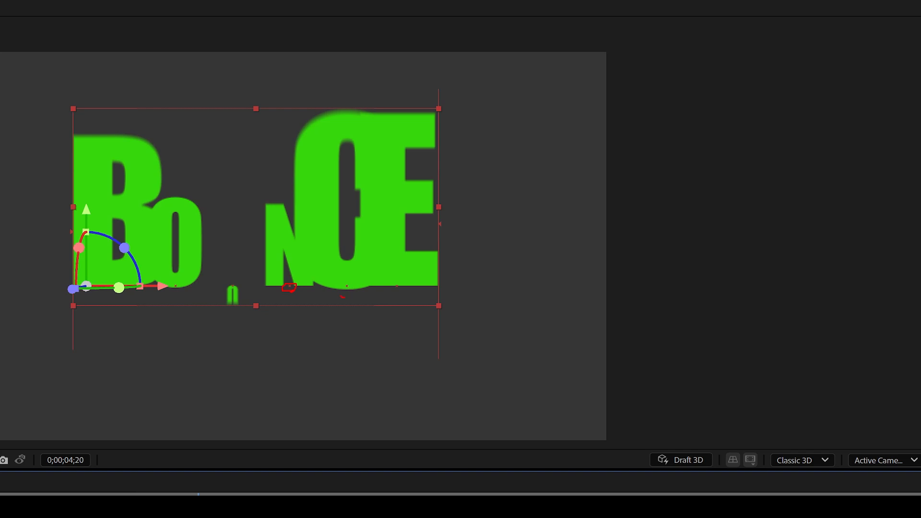
{"action": "left_click_drag", "start_coordinate": [386, 279], "coordinate": [404, 294]}
{"action": "left_click_drag", "start_coordinate": [334, 247], "coordinate": [296, 285]}
{"action": "mouse_move", "coordinate": [216, 116]}
{"action": "left_mouse_down"}
{"action": "mouse_move", "coordinate": [267, 278]}
{"action": "mouse_move", "coordinate": [280, 287]}
{"action": "left_mouse_up"}
{"action": "mouse_move", "coordinate": [377, 146]}
{"action": "left_mouse_down"}
{"action": "mouse_move", "coordinate": [329, 203]}
{"action": "mouse_move", "coordinate": [290, 287]}
{"action": "left_mouse_up"}
{"action": "left_click_drag", "start_coordinate": [188, 360], "coordinate": [283, 273]}
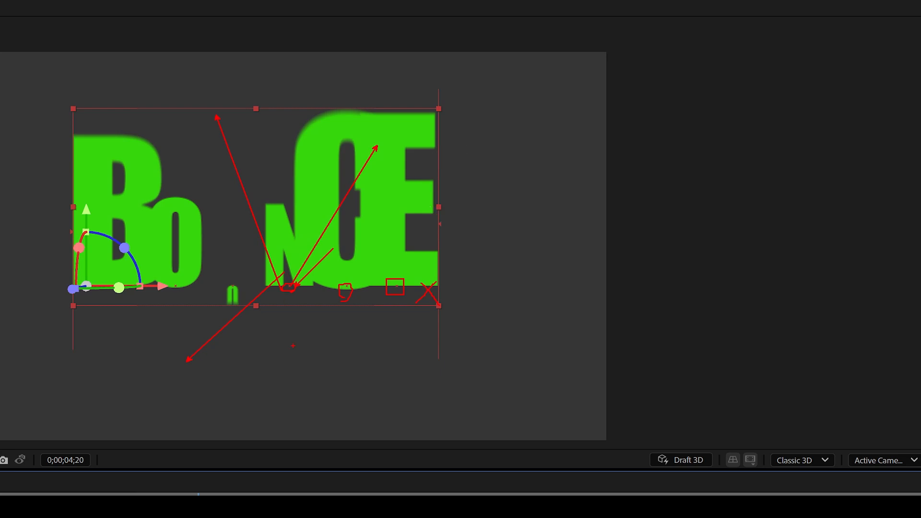
{"action": "key", "text": "Escape"}
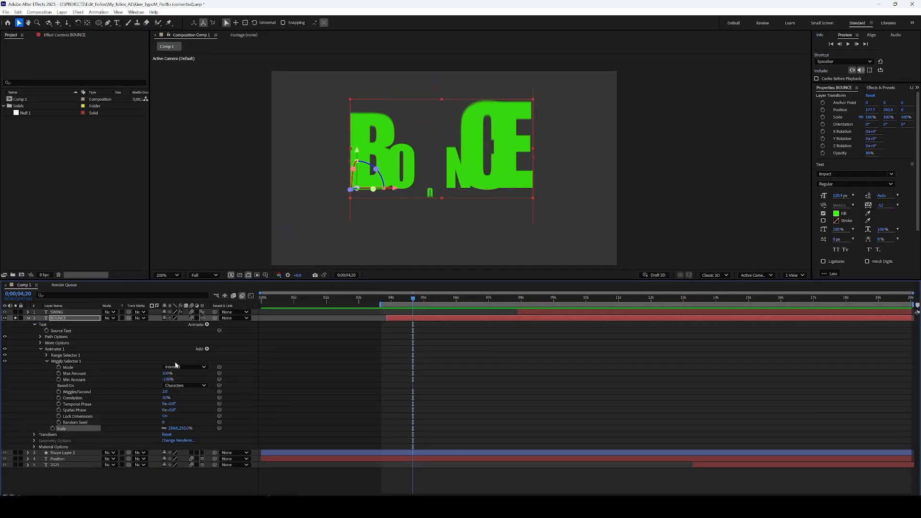
Set the BOUNCE text's vertical Grouping Alignment to -43.3% so the letters scale from their centres, and preview from 0;00;03;25
{"action": "left_click", "coordinate": [40, 343]}
{"action": "left_click", "coordinate": [77, 357]}
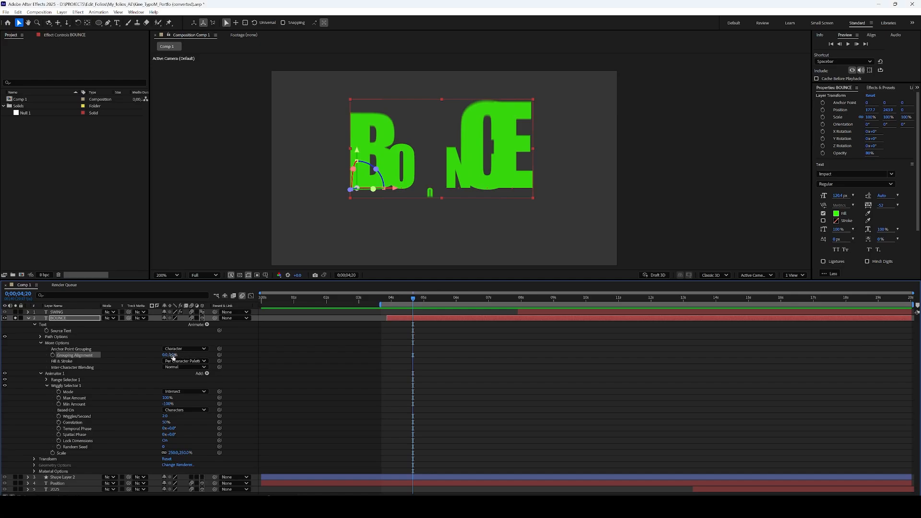
{"action": "left_click_drag", "start_coordinate": [172, 357], "coordinate": [163, 362]}
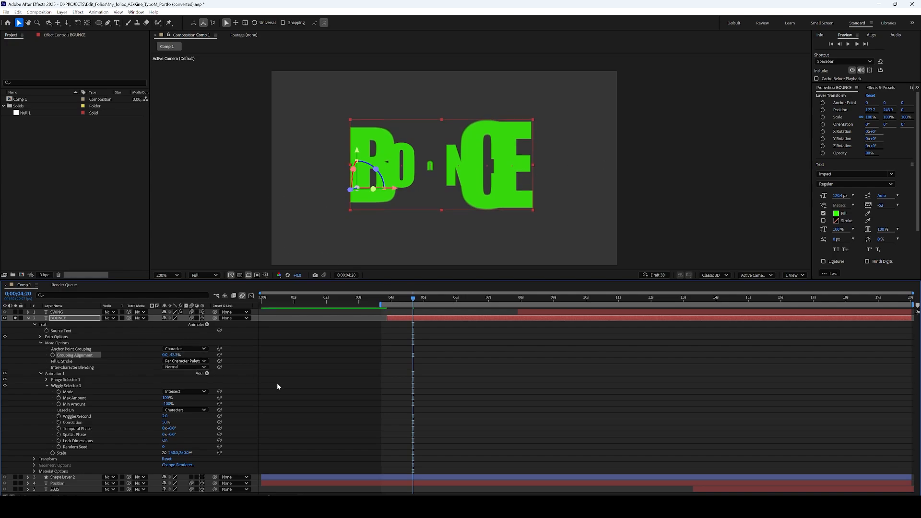
{"action": "left_click_drag", "start_coordinate": [412, 301], "coordinate": [386, 302]}
{"action": "key", "text": "space"}
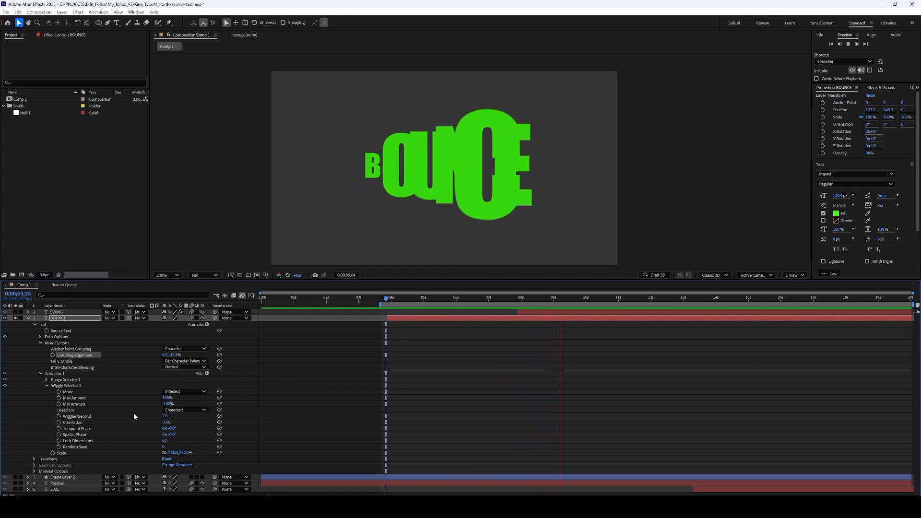
{"action": "key", "text": "space"}
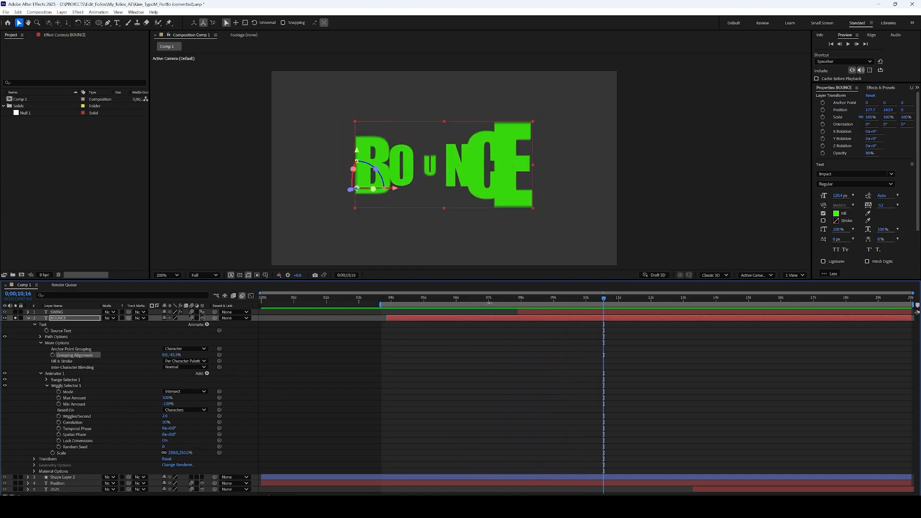
{"action": "left_click_drag", "start_coordinate": [494, 300], "coordinate": [484, 318]}
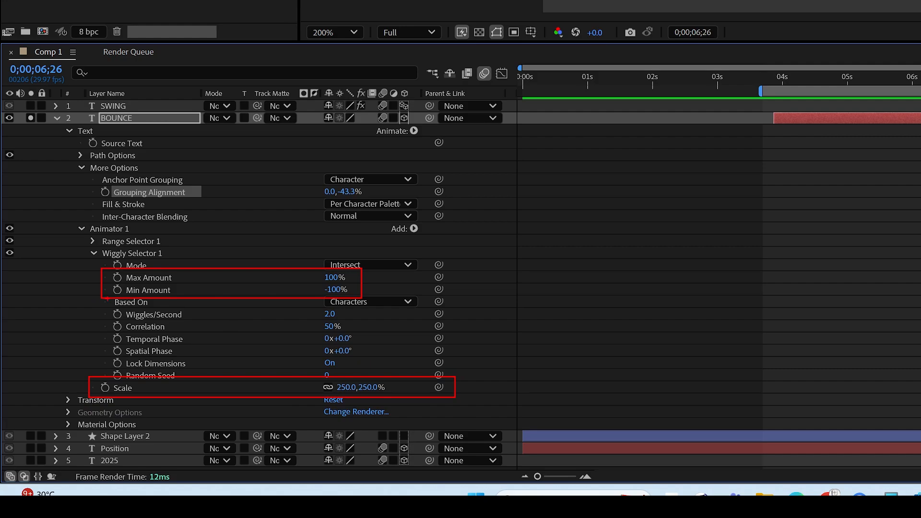
{"action": "mouse_move", "coordinate": [105, 306]}
{"action": "left_mouse_down"}
{"action": "mouse_move", "coordinate": [357, 320]}
{"action": "mouse_move", "coordinate": [387, 316]}
{"action": "mouse_move", "coordinate": [395, 296]}
{"action": "left_mouse_up"}
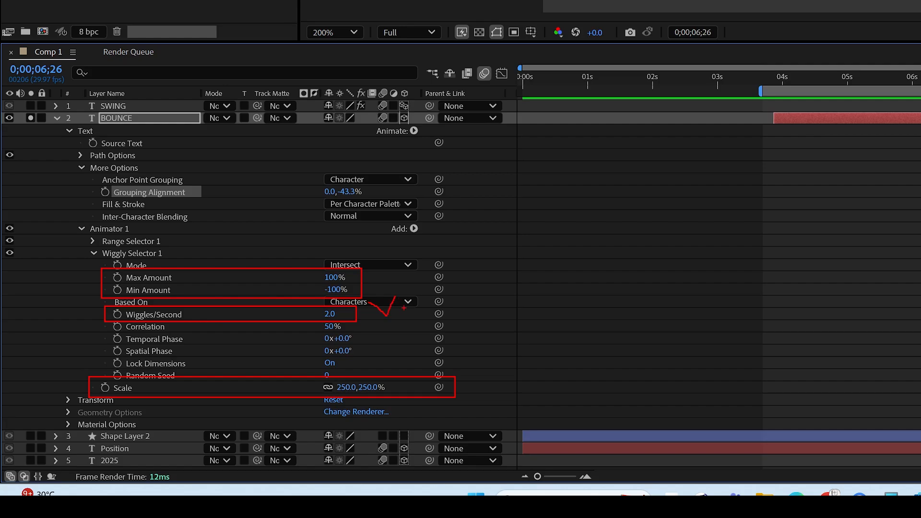
{"action": "key", "text": "Escape"}
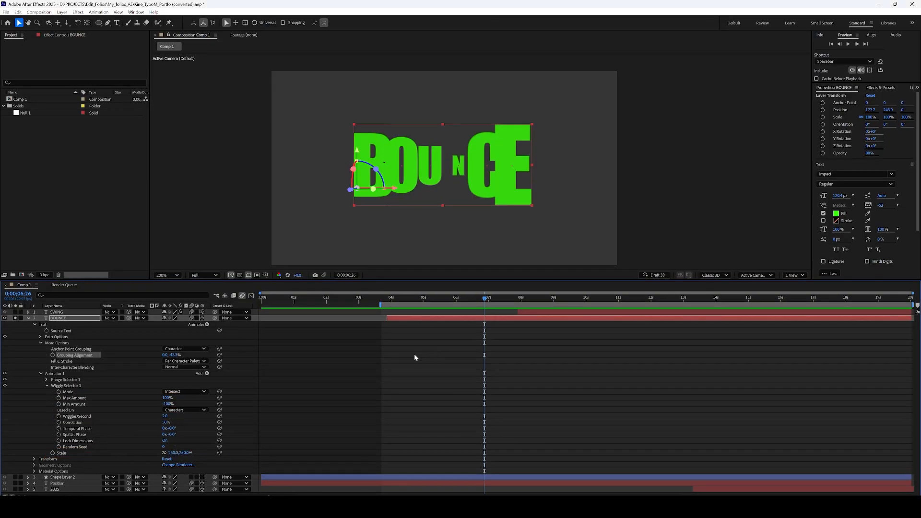
Keyframe the BOUNCE animator's Scale from 250% shortly after 6 seconds to 100% at 0;00;06;26, and preview from 0;00;05;18
{"action": "left_click", "coordinate": [53, 453]}
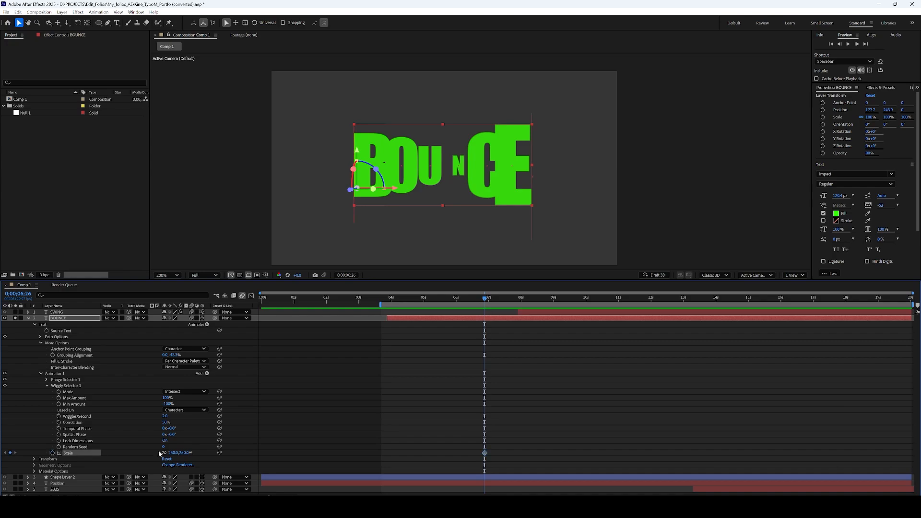
{"action": "left_click_drag", "start_coordinate": [485, 452], "coordinate": [463, 453]}
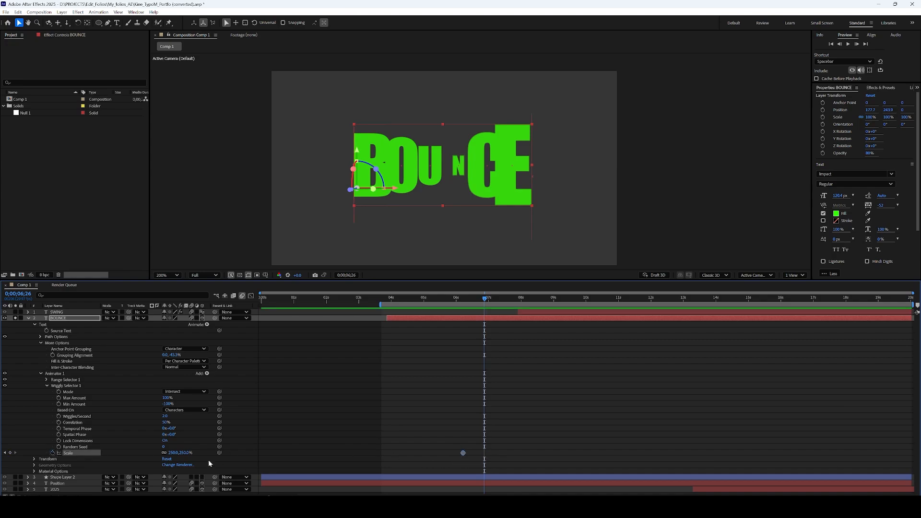
{"action": "left_click", "coordinate": [171, 452]}
{"action": "type", "text": "100"}
{"action": "key", "text": "Return"}
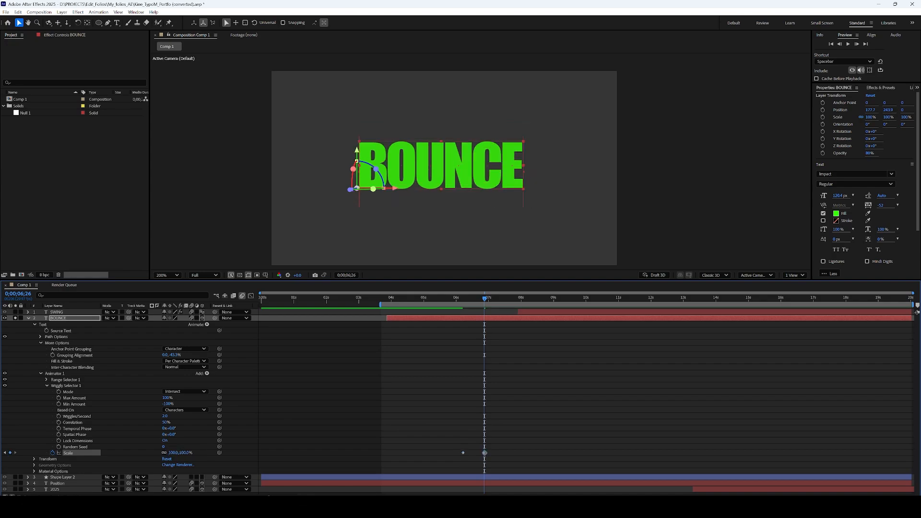
{"action": "left_click_drag", "start_coordinate": [486, 299], "coordinate": [442, 333]}
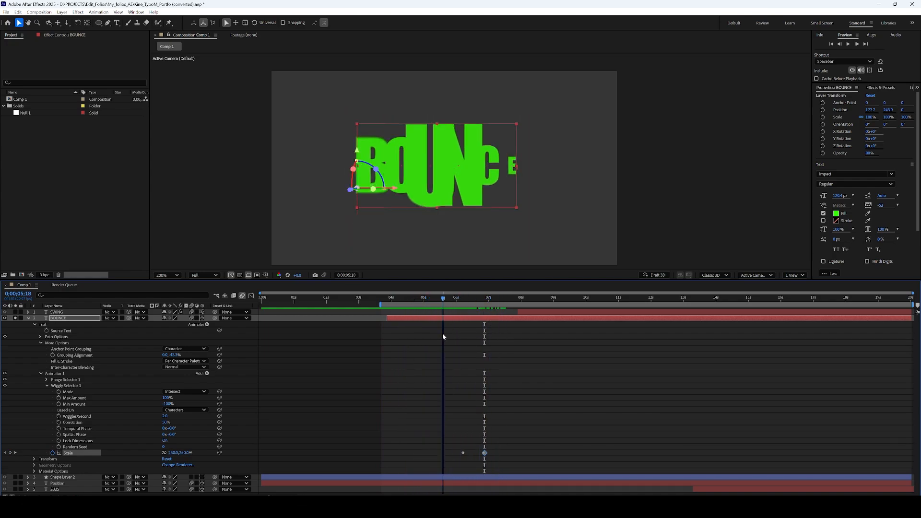
{"action": "key", "text": "space"}
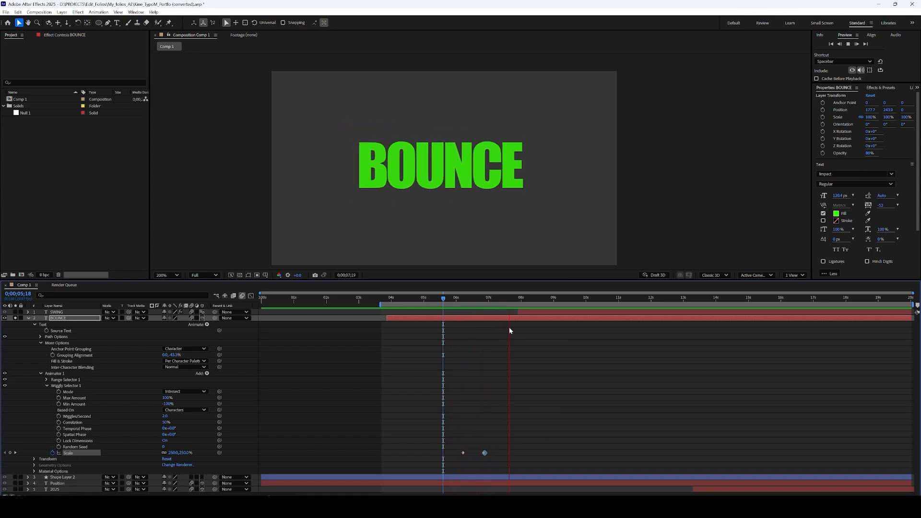
{"action": "key", "text": "space"}
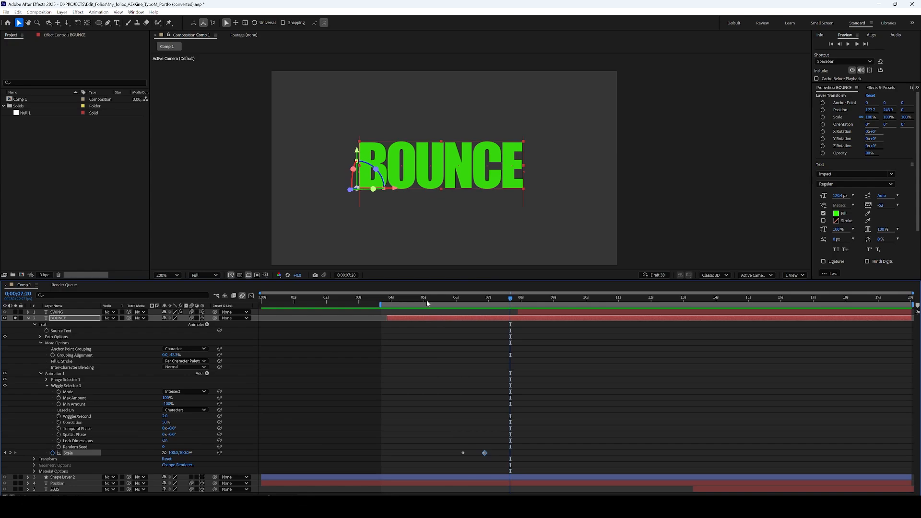
Move the current time to 0;00;03;28 and add an Opacity property to the BOUNCE layer's Animator 1
{"action": "left_click_drag", "start_coordinate": [427, 303], "coordinate": [389, 303]}
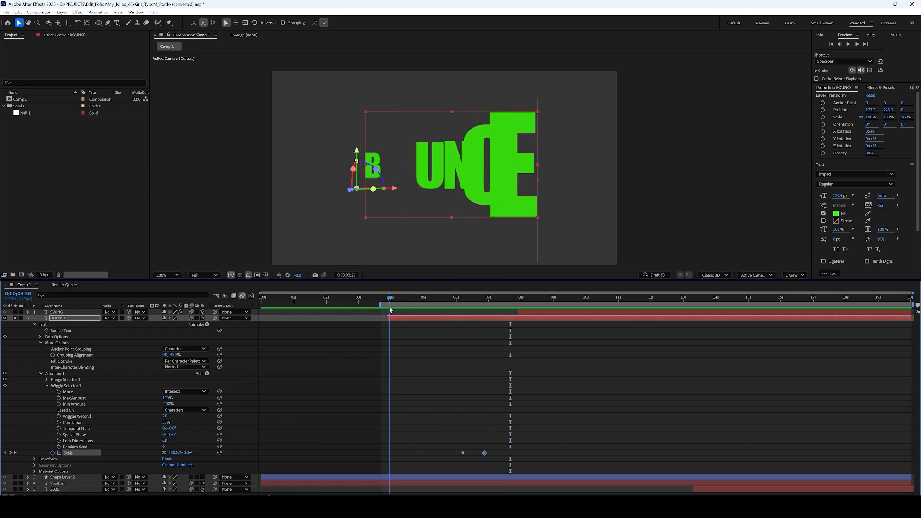
{"action": "left_click", "coordinate": [46, 387]}
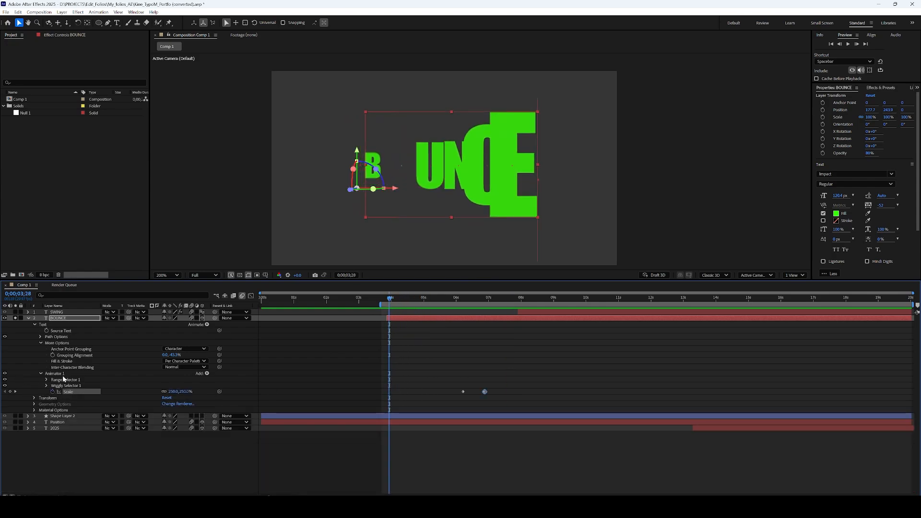
{"action": "left_click", "coordinate": [60, 373]}
{"action": "left_click", "coordinate": [208, 373]}
{"action": "mouse_move", "coordinate": [235, 376]}
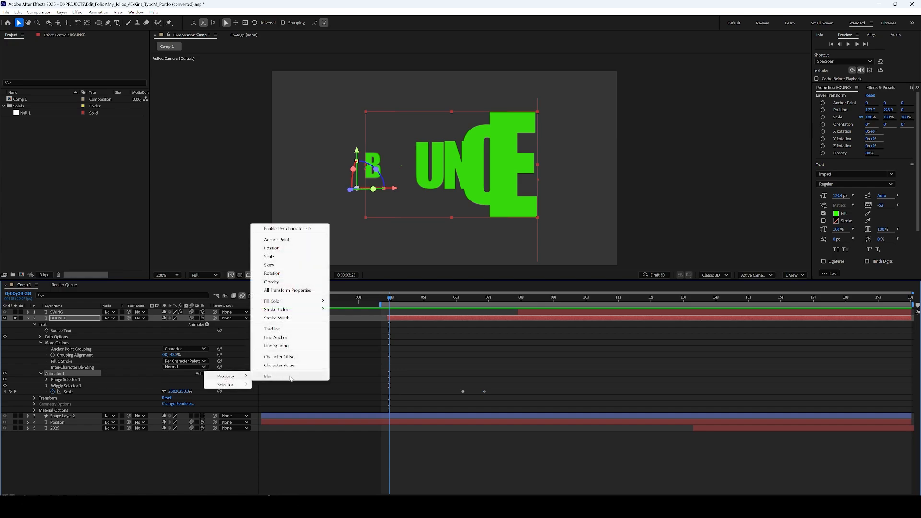
{"action": "left_click", "coordinate": [291, 282]}
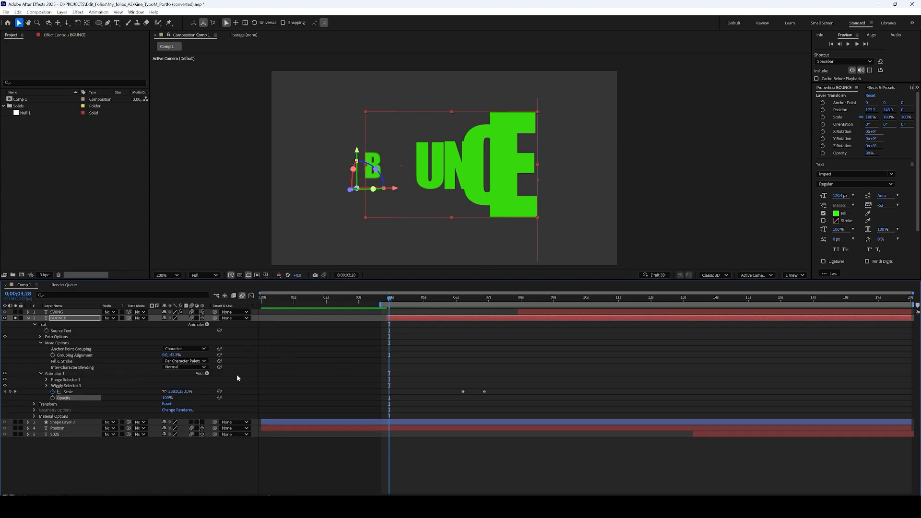
Keyframe the animator's Opacity from 0% at 0;00;03;28 to 100% at about 4.7 seconds, and preview from 0;00;03;23
{"action": "left_click", "coordinate": [53, 397]}
{"action": "left_click_drag", "start_coordinate": [389, 397], "coordinate": [415, 398]}
{"action": "left_click", "coordinate": [168, 398]}
{"action": "type", "text": "0"}
{"action": "key", "text": "Return"}
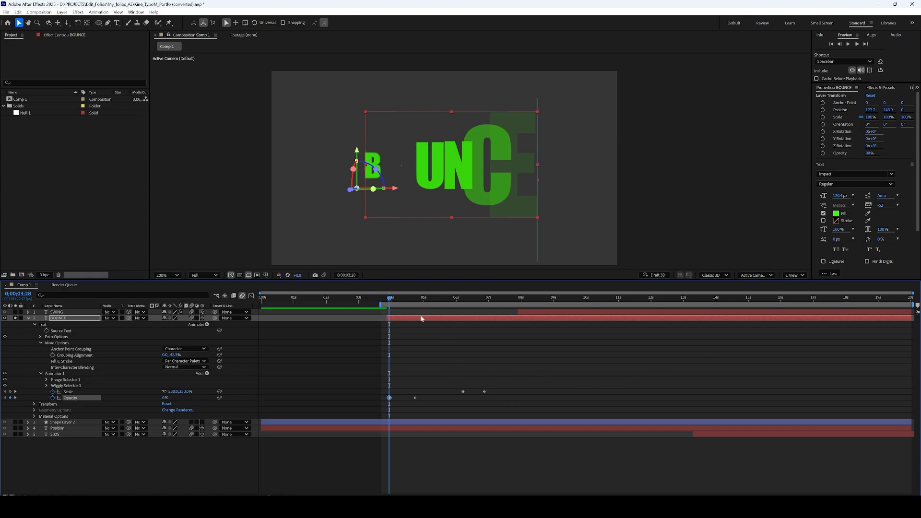
{"action": "left_click_drag", "start_coordinate": [390, 300], "coordinate": [384, 300]}
{"action": "key", "text": "space"}
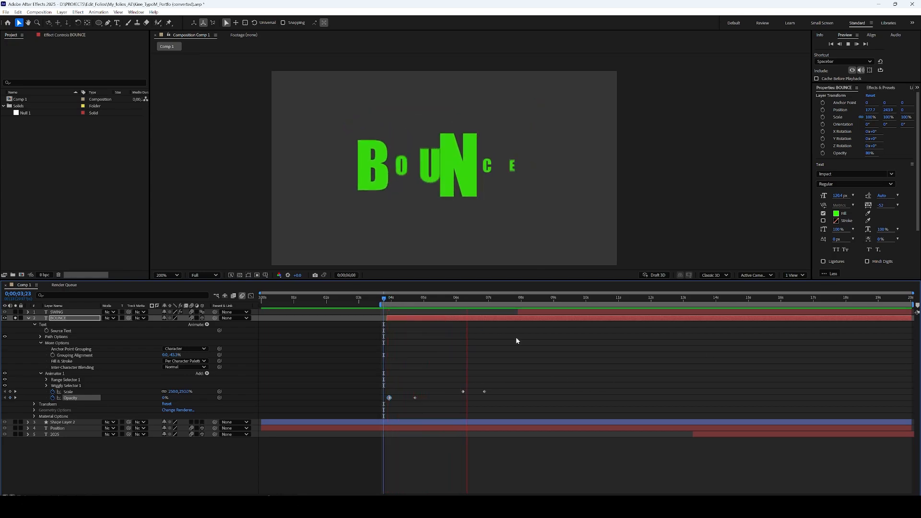
{"action": "key", "text": "space"}
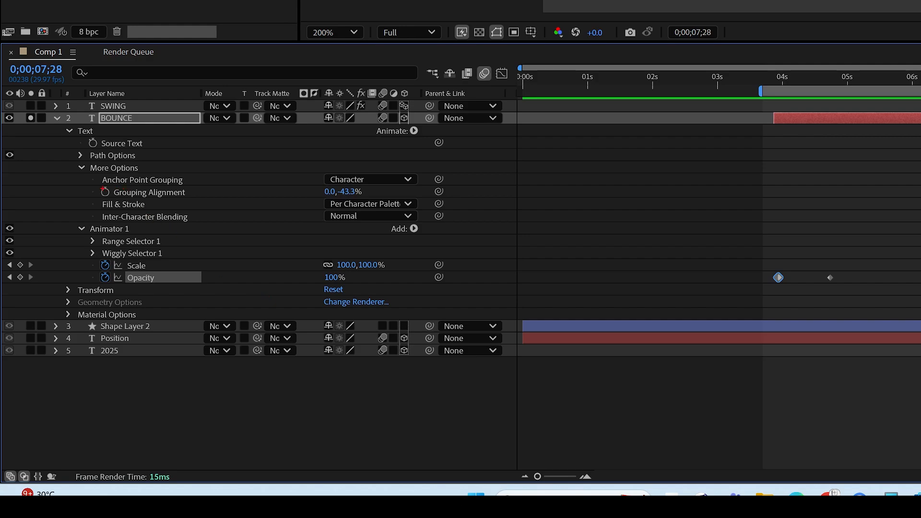
{"action": "mouse_move", "coordinate": [88, 185]}
{"action": "left_mouse_down"}
{"action": "mouse_move", "coordinate": [378, 197]}
{"action": "mouse_move", "coordinate": [385, 182]}
{"action": "mouse_move", "coordinate": [393, 193]}
{"action": "mouse_move", "coordinate": [411, 166]}
{"action": "left_mouse_up"}
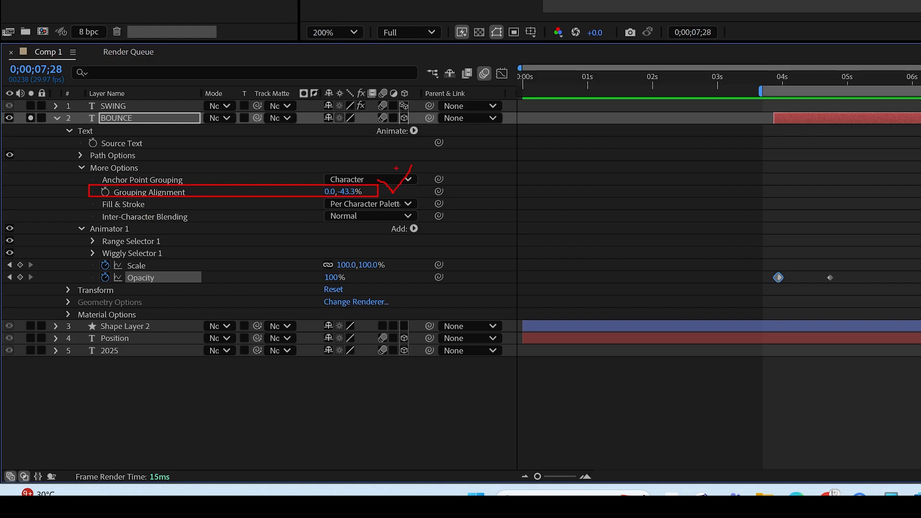
{"action": "key", "text": "Escape"}
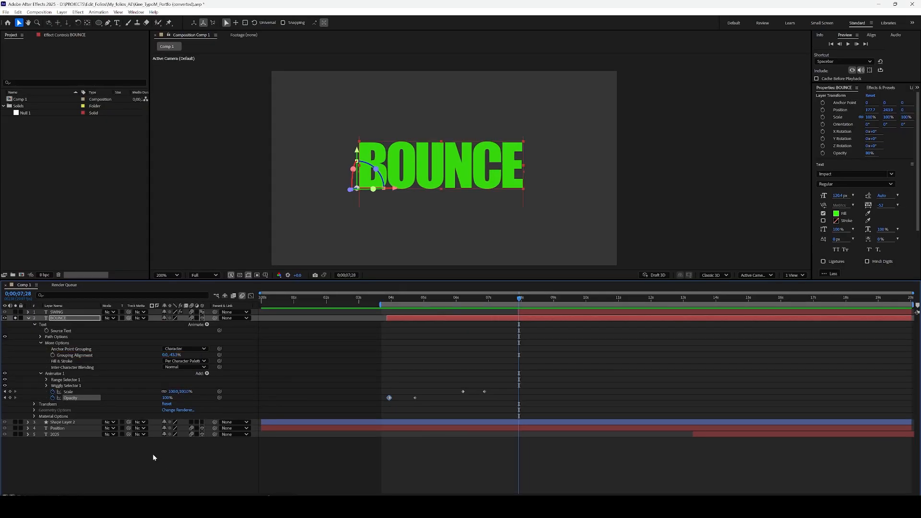
Expand the settings of Wiggly Selector 1 on the BOUNCE animator and select its Correlation property
{"action": "left_click", "coordinate": [47, 386]}
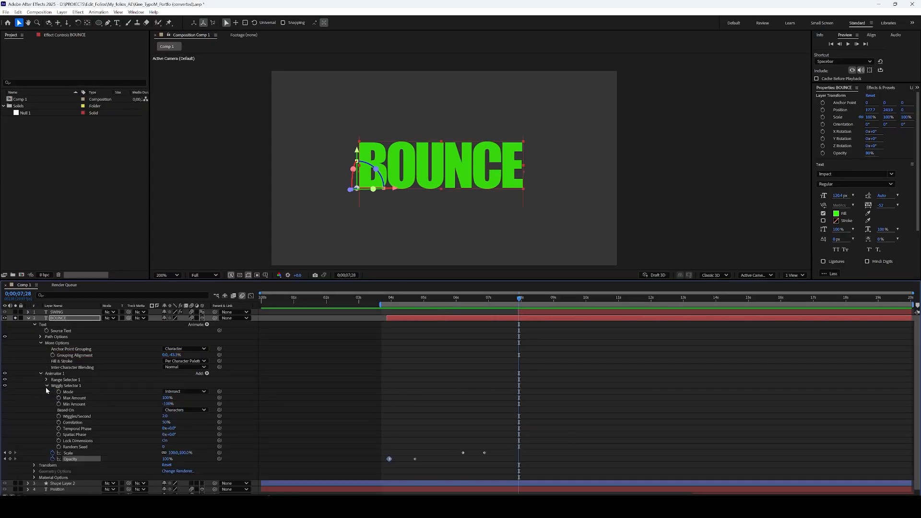
{"action": "left_click", "coordinate": [77, 423]}
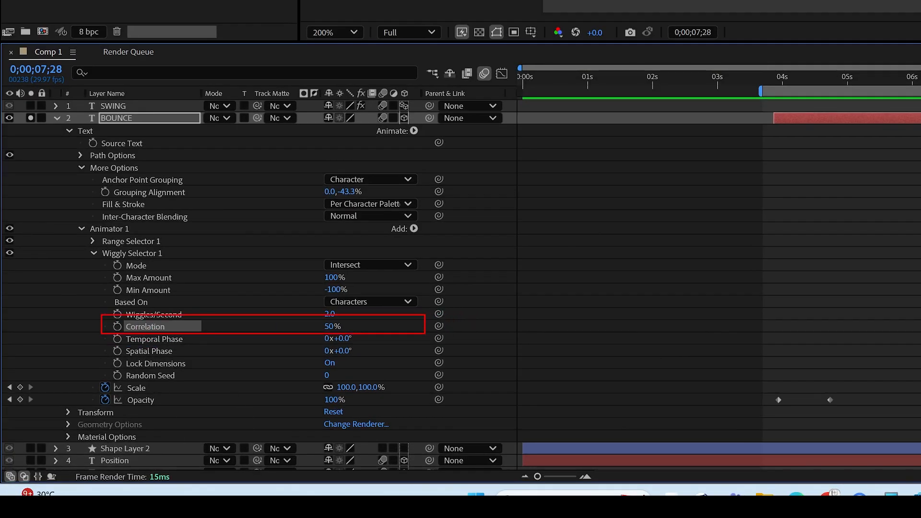
{"action": "mouse_move", "coordinate": [523, 304]}
{"action": "left_mouse_down"}
{"action": "mouse_move", "coordinate": [529, 322]}
{"action": "mouse_move", "coordinate": [602, 327]}
{"action": "left_mouse_up"}
{"action": "mouse_move", "coordinate": [517, 335]}
{"action": "left_mouse_down"}
{"action": "mouse_move", "coordinate": [529, 300]}
{"action": "mouse_move", "coordinate": [541, 322]}
{"action": "mouse_move", "coordinate": [521, 336]}
{"action": "left_mouse_up"}
{"action": "mouse_move", "coordinate": [607, 334]}
{"action": "left_mouse_down"}
{"action": "mouse_move", "coordinate": [583, 307]}
{"action": "mouse_move", "coordinate": [612, 268]}
{"action": "mouse_move", "coordinate": [612, 320]}
{"action": "left_mouse_up"}
{"action": "mouse_move", "coordinate": [597, 278]}
{"action": "left_mouse_down"}
{"action": "mouse_move", "coordinate": [546, 270]}
{"action": "mouse_move", "coordinate": [522, 295]}
{"action": "left_mouse_up"}
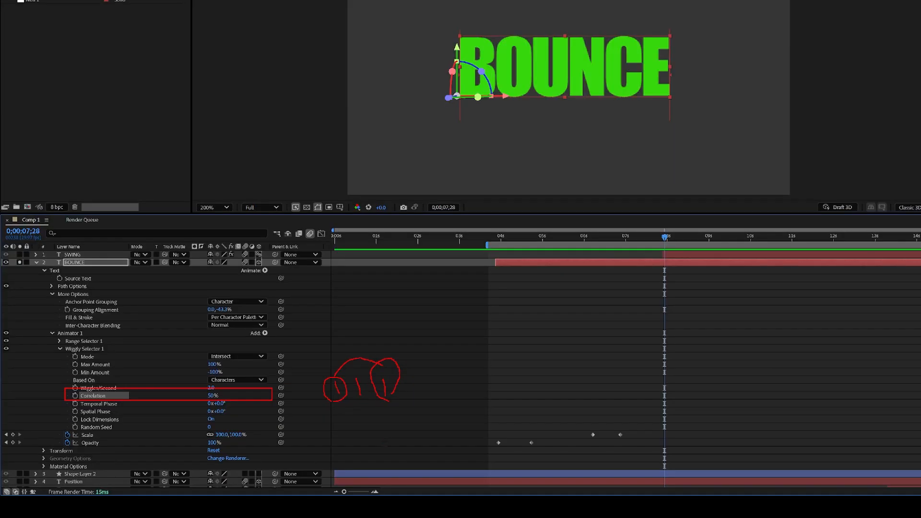
{"action": "key", "text": "Escape"}
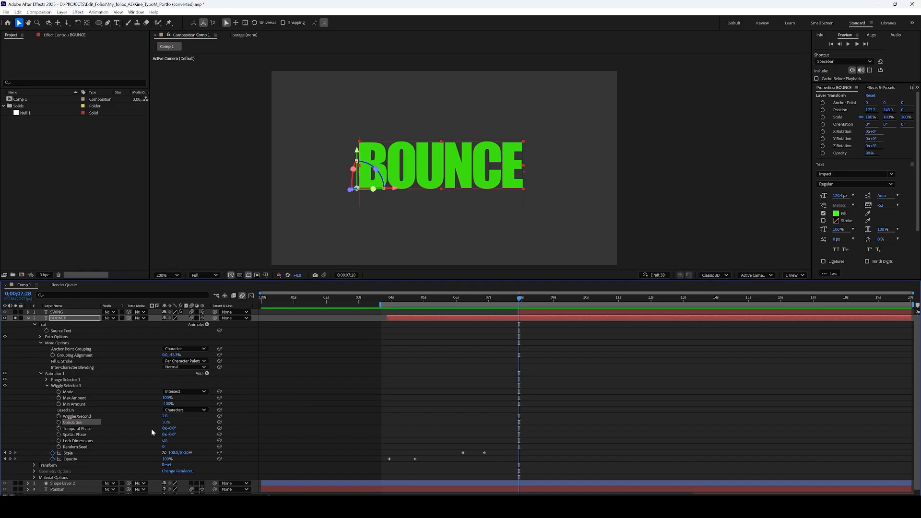
Try the Wiggly selector's Correlation at 100% and at a value slightly above 70%, previewing the bounce each time
{"action": "left_click_drag", "start_coordinate": [166, 423], "coordinate": [230, 418]}
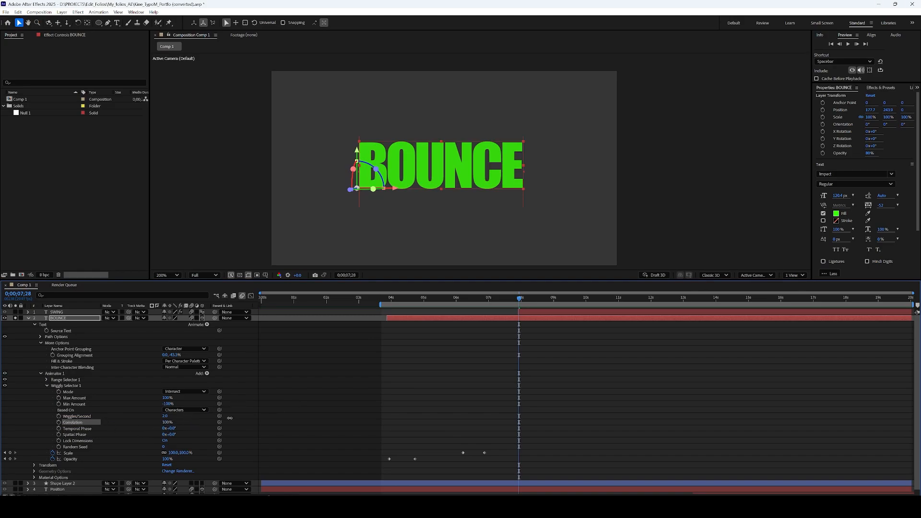
{"action": "left_click_drag", "start_coordinate": [445, 300], "coordinate": [400, 309]}
{"action": "key", "text": "space"}
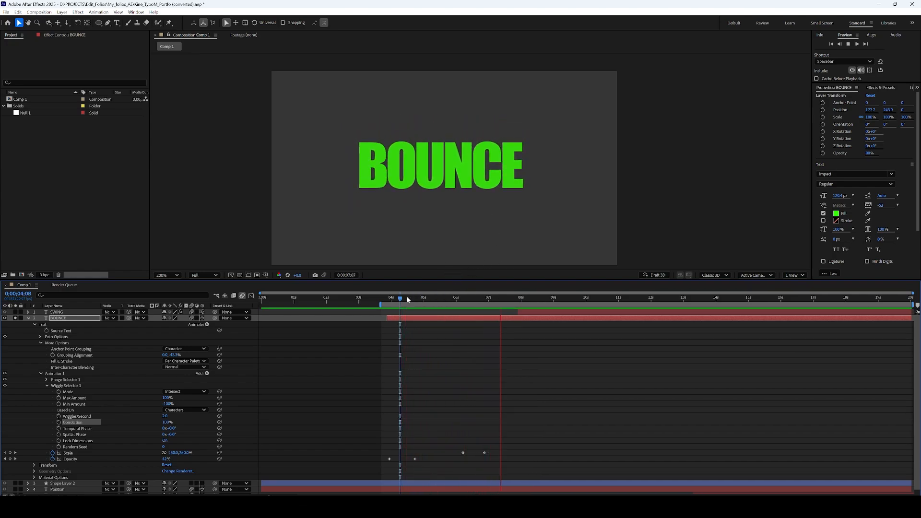
{"action": "key", "text": "space"}
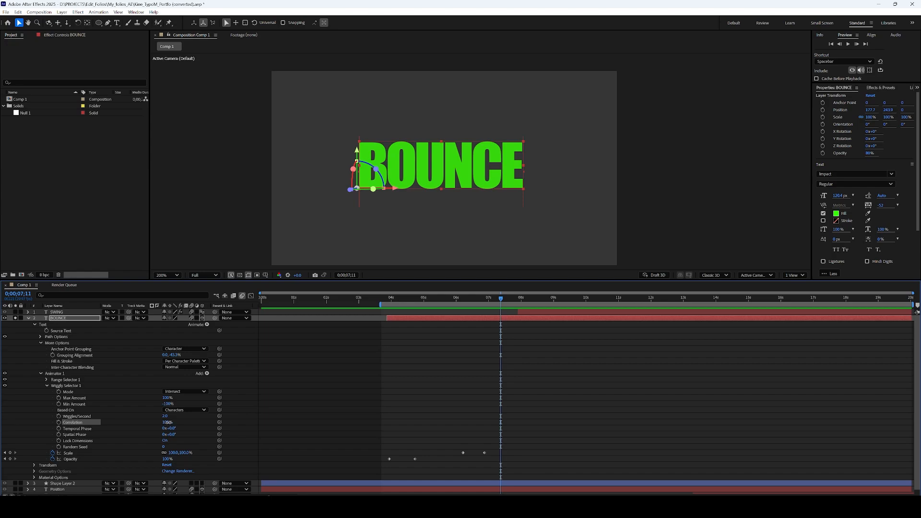
{"action": "left_click_drag", "start_coordinate": [169, 423], "coordinate": [161, 425]}
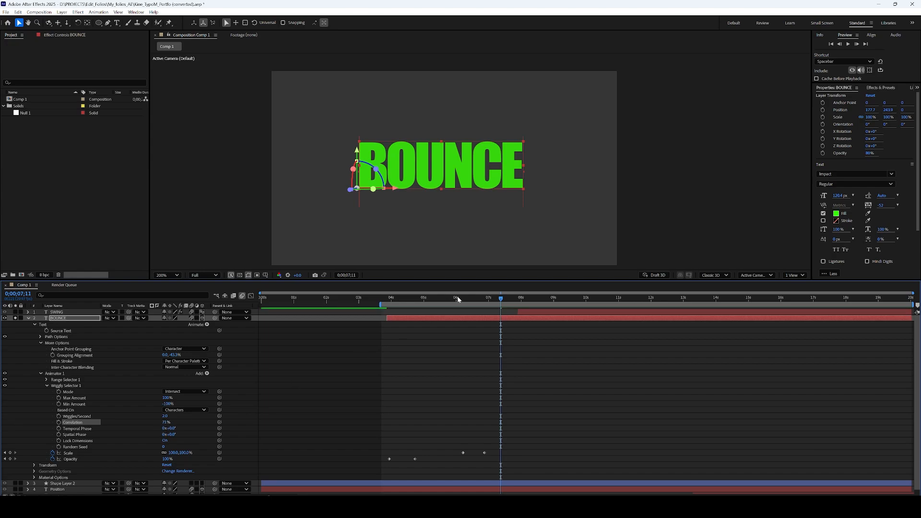
{"action": "key", "text": "space"}
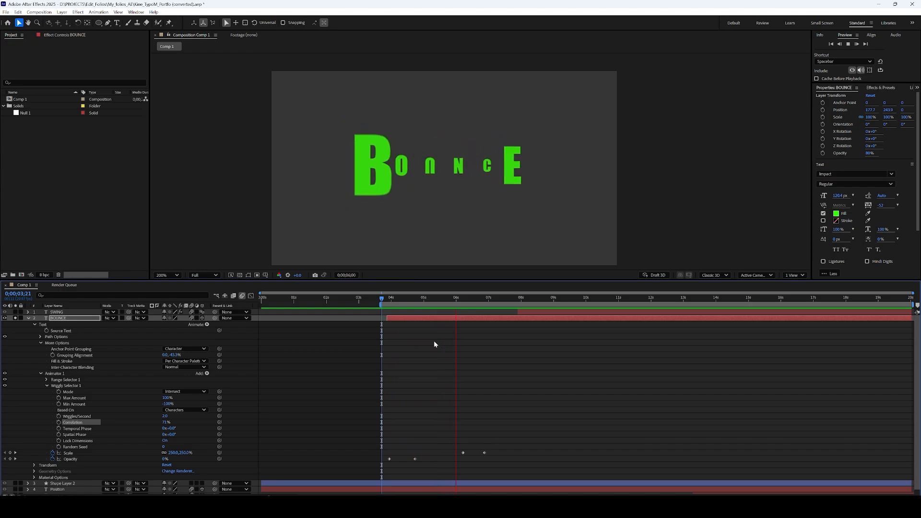
Try a Correlation of 0% in the Wiggly selector and preview the bounce from 0;00;03;25
{"action": "left_click_drag", "start_coordinate": [166, 422], "coordinate": [125, 422]}
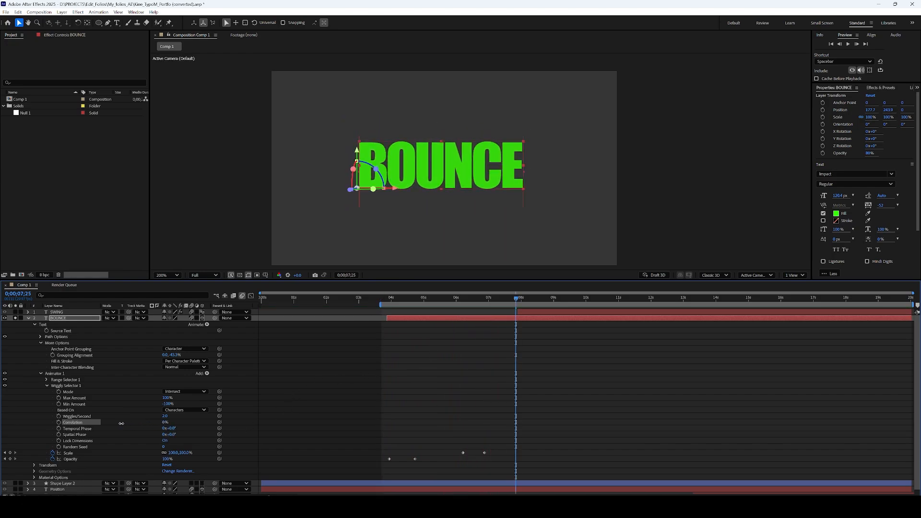
{"action": "left_click_drag", "start_coordinate": [410, 299], "coordinate": [386, 305]}
{"action": "key", "text": "space"}
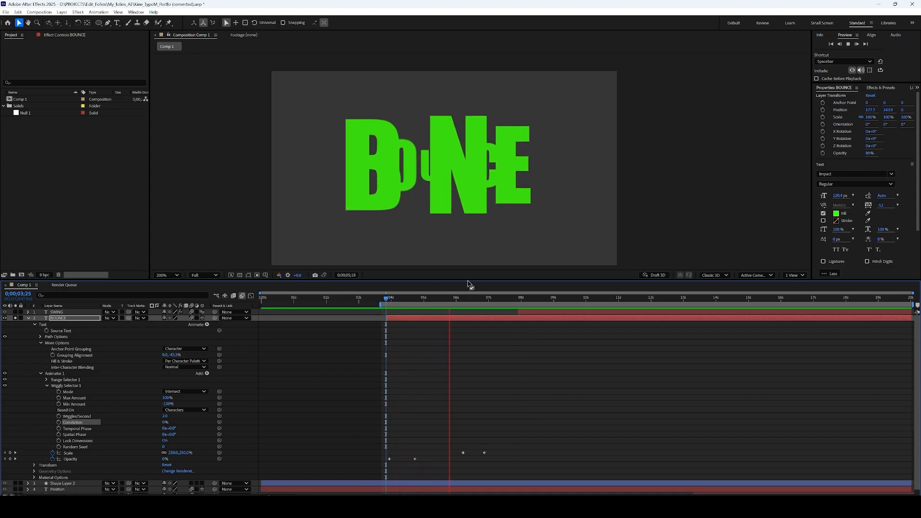
{"action": "key", "text": "space"}
Move the current time to 0;00;05;12, set the Wiggly selector's Correlation to 60%, and preview the result
{"action": "left_click", "coordinate": [488, 299]}
{"action": "left_click_drag", "start_coordinate": [482, 306], "coordinate": [436, 325]}
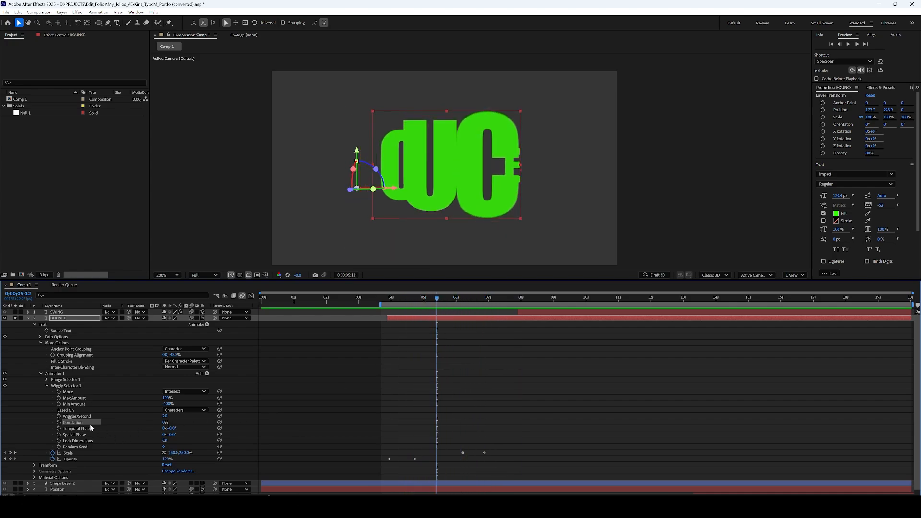
{"action": "left_click", "coordinate": [164, 422]}
{"action": "type", "text": "60"}
{"action": "key", "text": "Return"}
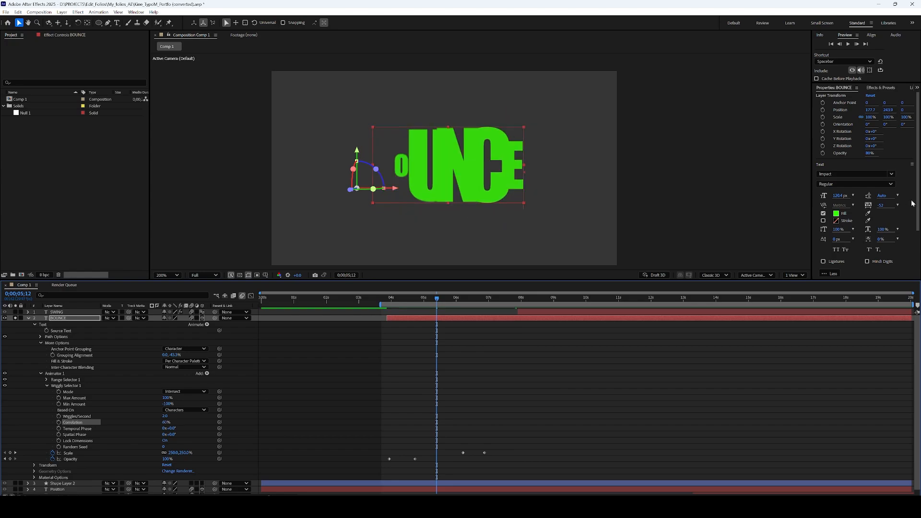
{"action": "key", "text": "space"}
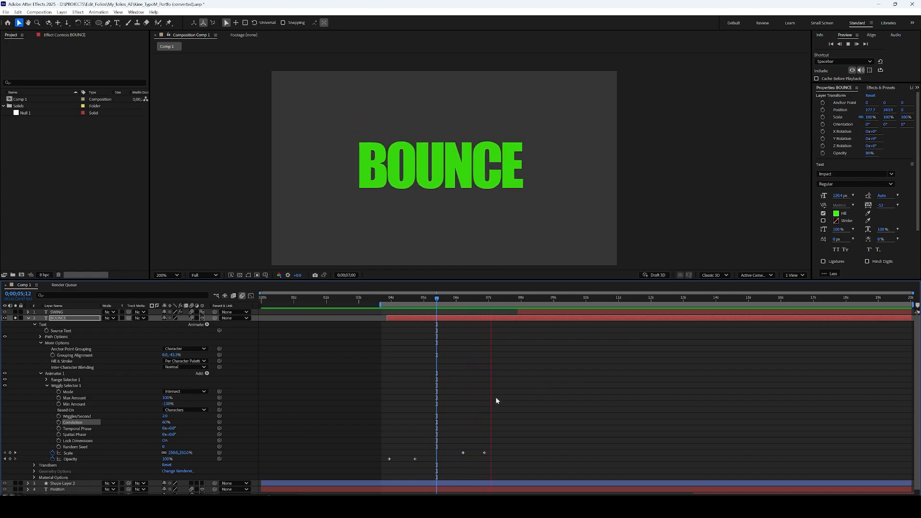
{"action": "key", "text": "space"}
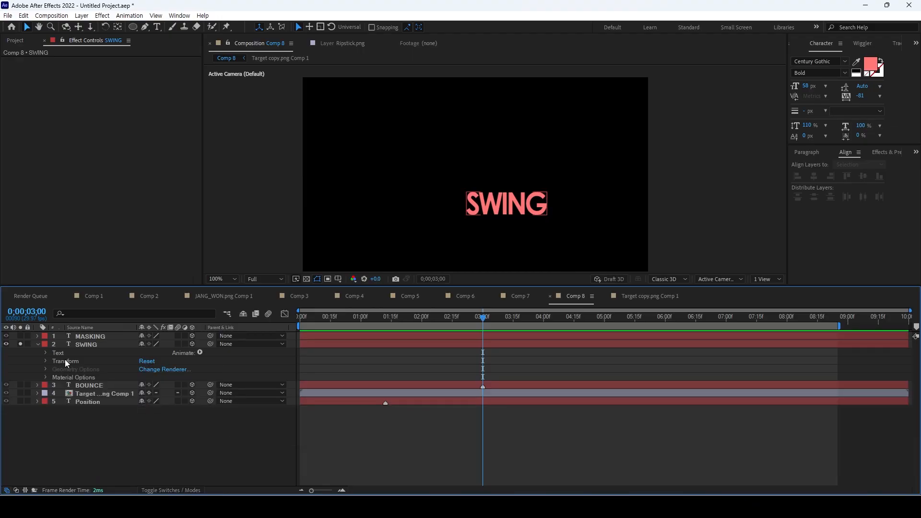
Enable per-character 3D for the text of the SWING layer in Comp 8
{"action": "left_click", "coordinate": [62, 353]}
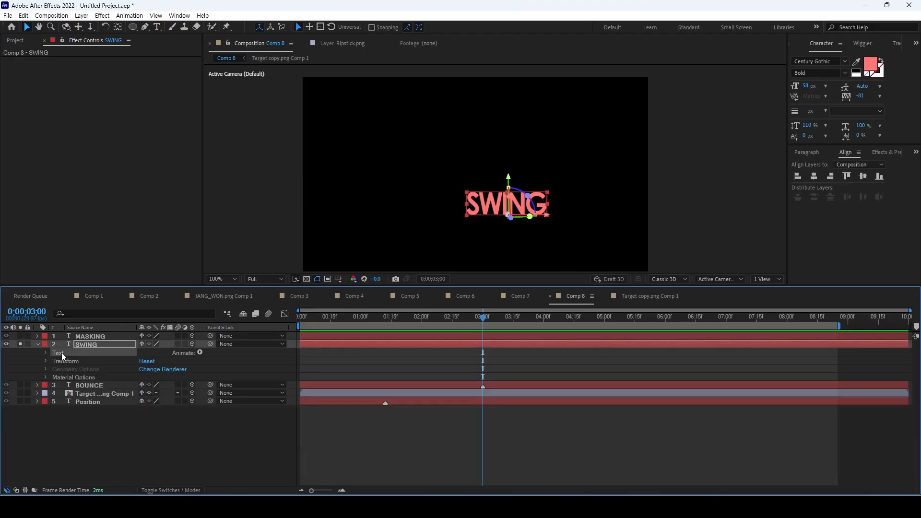
{"action": "left_click", "coordinate": [201, 351]}
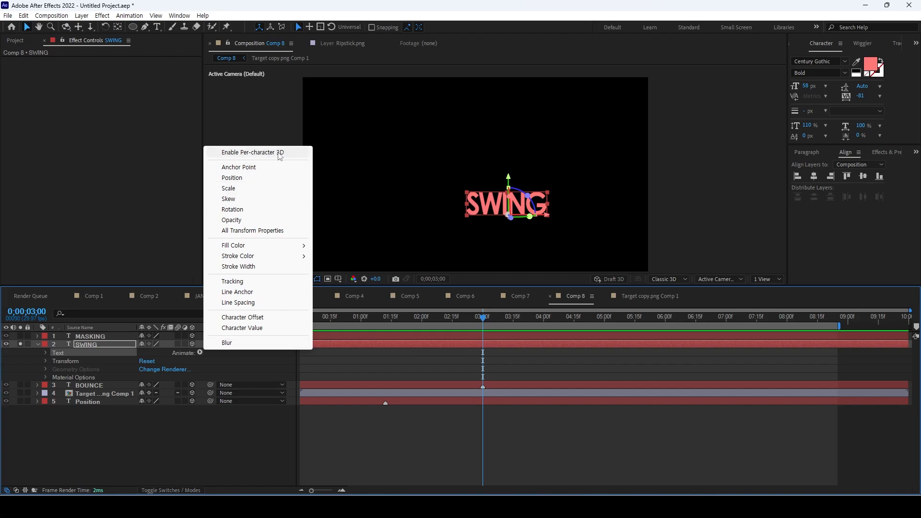
{"action": "left_click", "coordinate": [280, 154]}
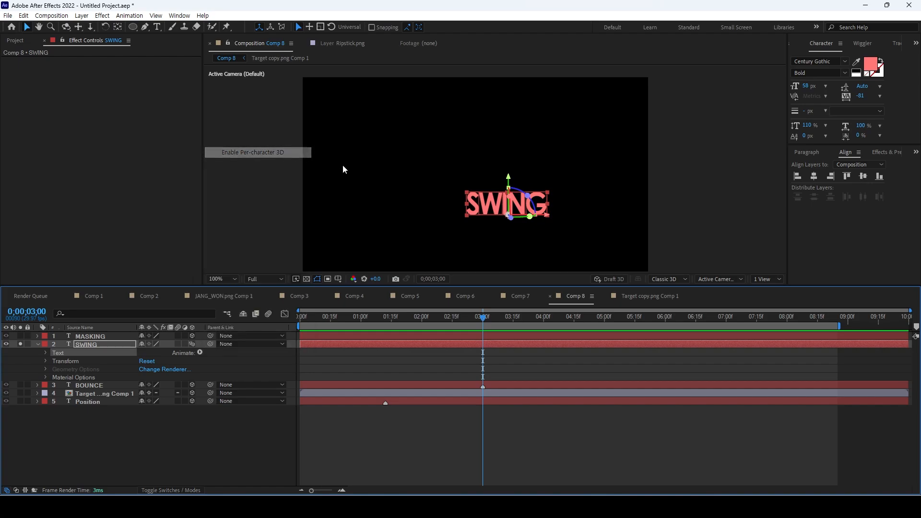
Add a Rotation animator to the SWING layer's text and try out its X Rotation, undoing the trial change
{"action": "left_click", "coordinate": [200, 353]}
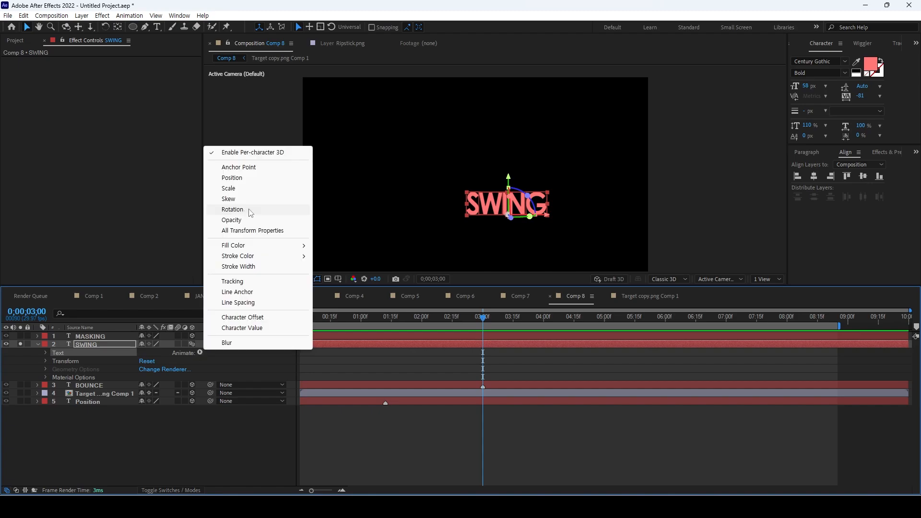
{"action": "left_click", "coordinate": [246, 213]}
{"action": "left_click", "coordinate": [49, 475]}
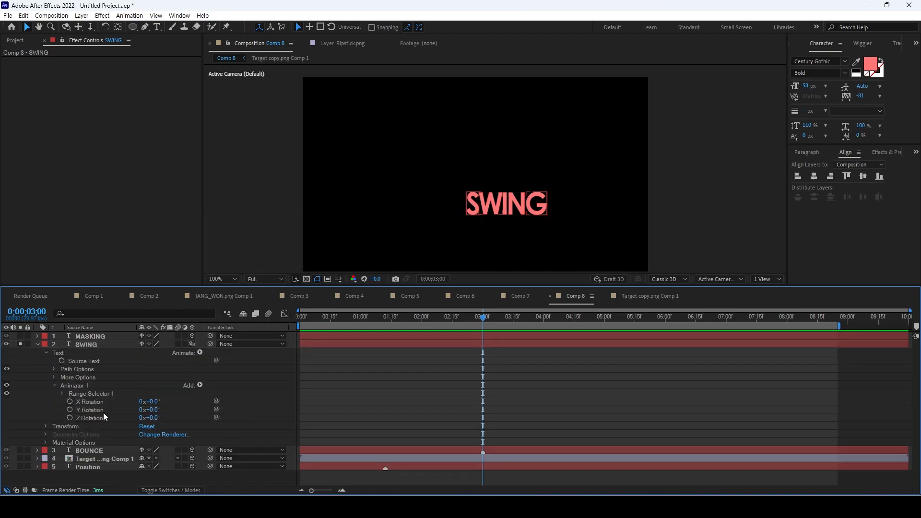
{"action": "left_click", "coordinate": [93, 403]}
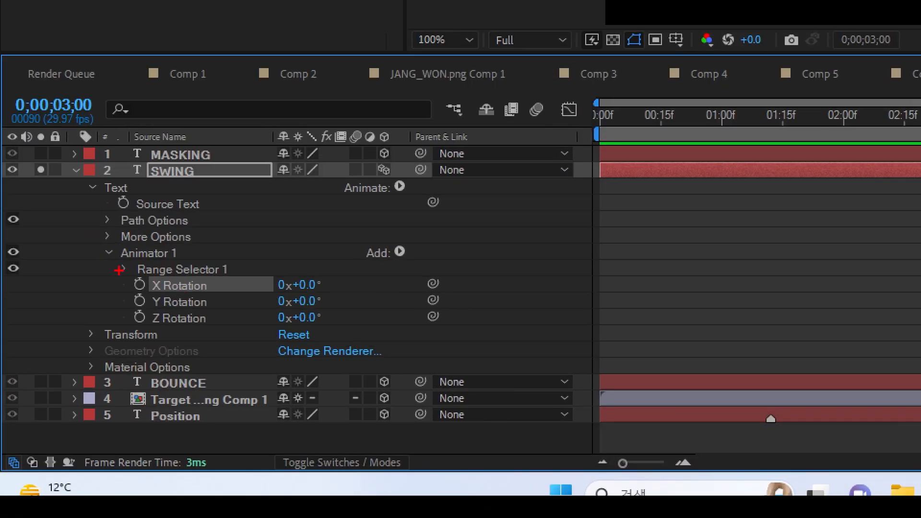
{"action": "left_click_drag", "start_coordinate": [111, 281], "coordinate": [337, 299]}
{"action": "left_click_drag", "start_coordinate": [347, 261], "coordinate": [393, 231]}
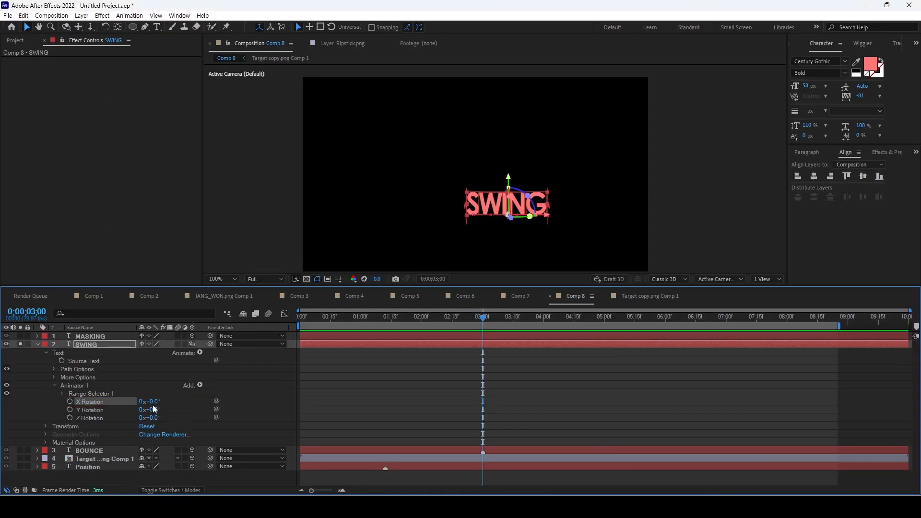
{"action": "mouse_move", "coordinate": [149, 402]}
{"action": "left_mouse_down"}
{"action": "mouse_move", "coordinate": [120, 409]}
{"action": "mouse_move", "coordinate": [178, 393]}
{"action": "mouse_move", "coordinate": [141, 402]}
{"action": "left_mouse_up"}
{"action": "key", "text": "ctrl+z"}
Set the vertical Grouping Alignment of SWING's text to -85.7% and test the per-character pivot with X Rotation
{"action": "left_click", "coordinate": [54, 377]}
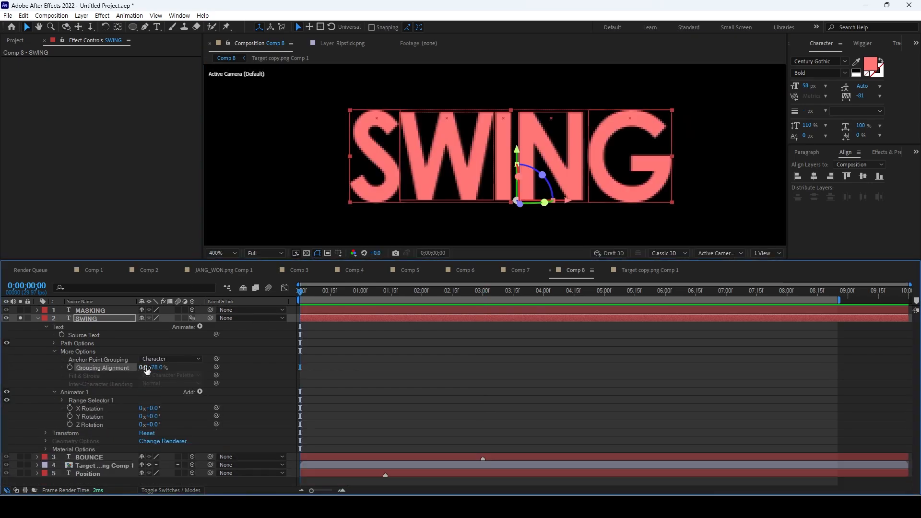
{"action": "left_click_drag", "start_coordinate": [162, 371], "coordinate": [123, 370]}
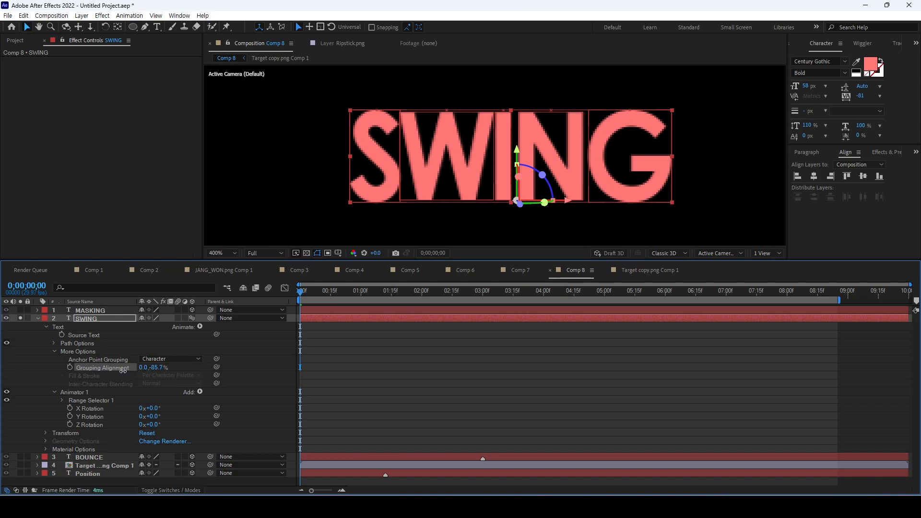
{"action": "mouse_move", "coordinate": [152, 408]}
{"action": "left_mouse_down"}
{"action": "mouse_move", "coordinate": [120, 409]}
{"action": "mouse_move", "coordinate": [183, 403]}
{"action": "mouse_move", "coordinate": [123, 421]}
{"action": "mouse_move", "coordinate": [156, 412]}
{"action": "left_mouse_up"}
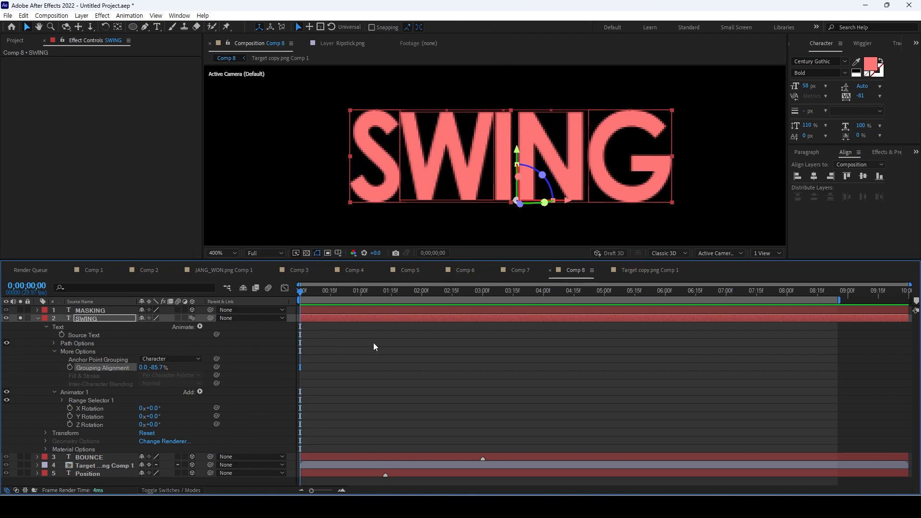
Add a Wiggly selector to SWING's Animator 1 and expand its properties
{"action": "left_click", "coordinate": [200, 392]}
{"action": "mouse_move", "coordinate": [224, 397]}
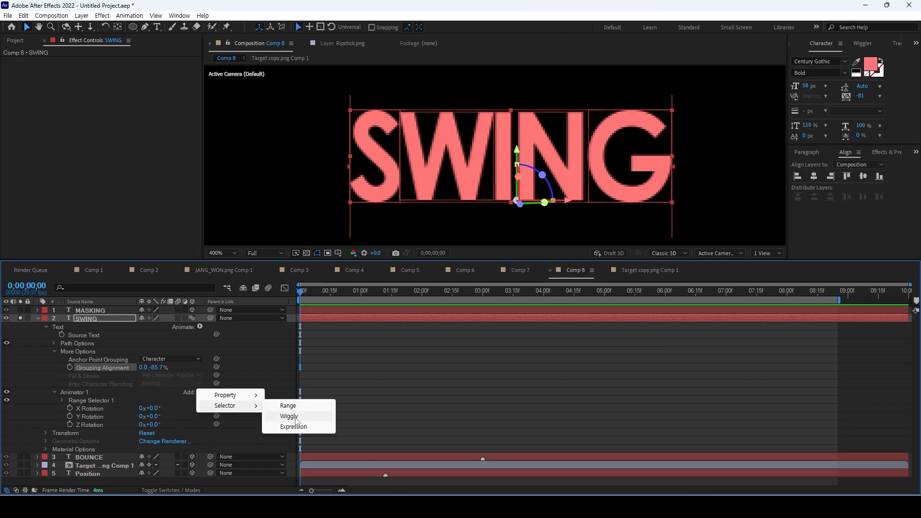
{"action": "left_click", "coordinate": [290, 416]}
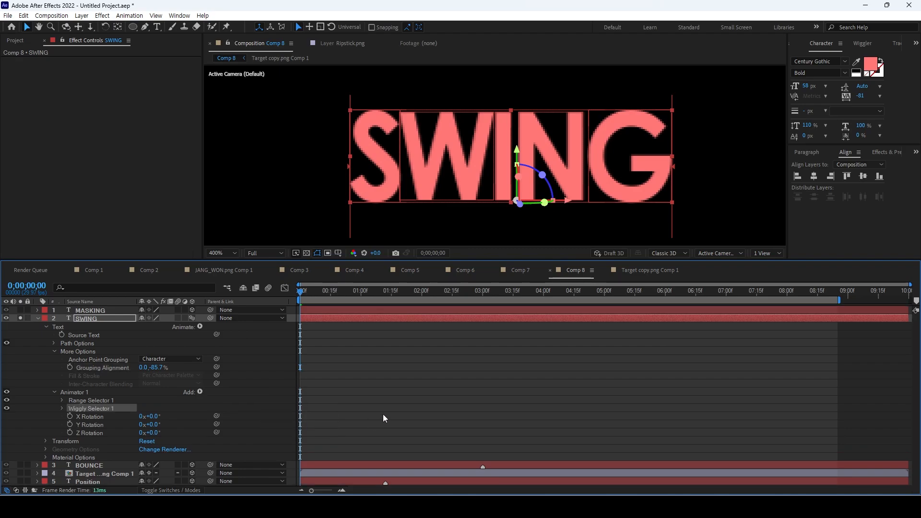
{"action": "left_click", "coordinate": [63, 409]}
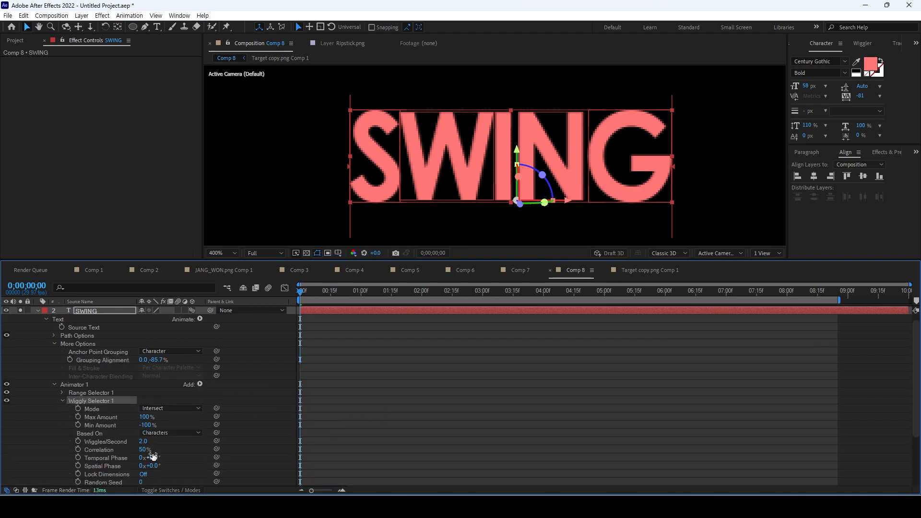
{"action": "scroll", "coordinate": [147, 420], "scroll_direction": "down", "scroll_amount": 3}
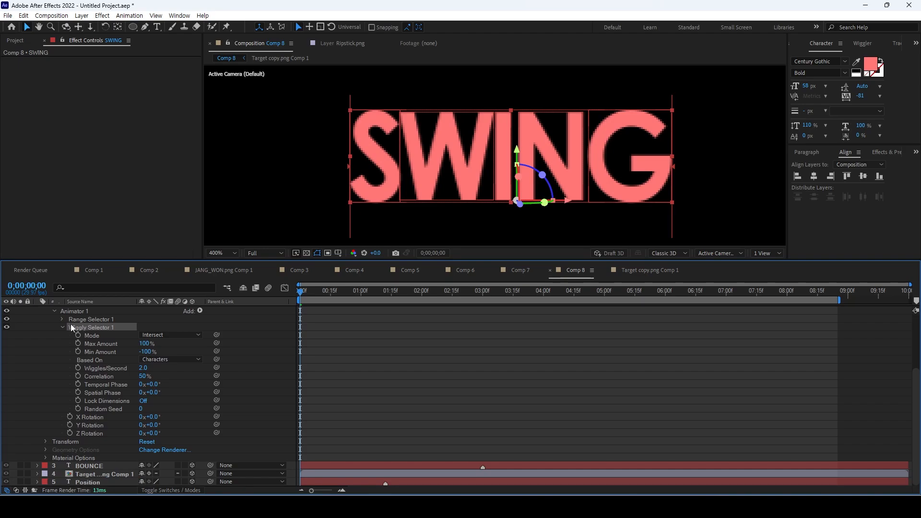
Set the X Rotation of SWING's Animator 1 to 92°
{"action": "left_click_drag", "start_coordinate": [149, 417], "coordinate": [191, 424]}
{"action": "left_click", "coordinate": [154, 416]}
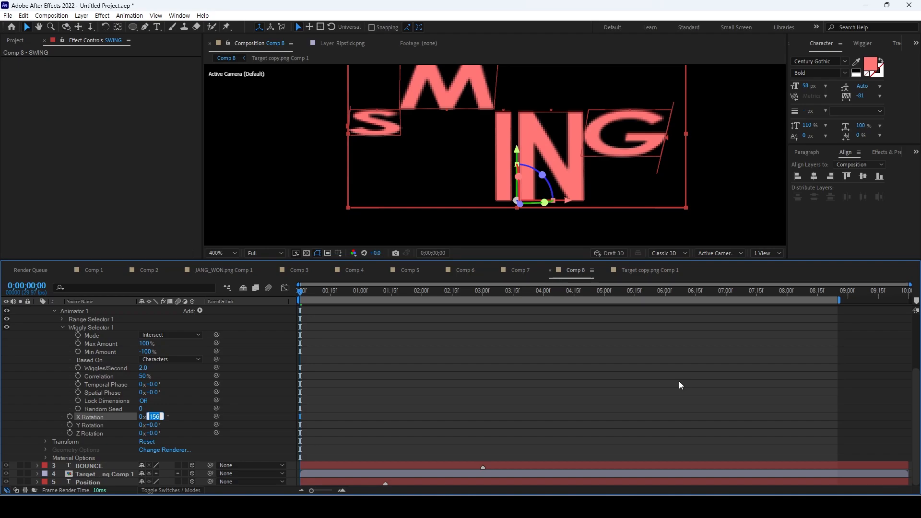
{"action": "type", "text": "90"}
{"action": "key", "text": "Return"}
Preview the SWING animation and open the Wiggly selector's Correlation value for editing
{"action": "key", "text": "space"}
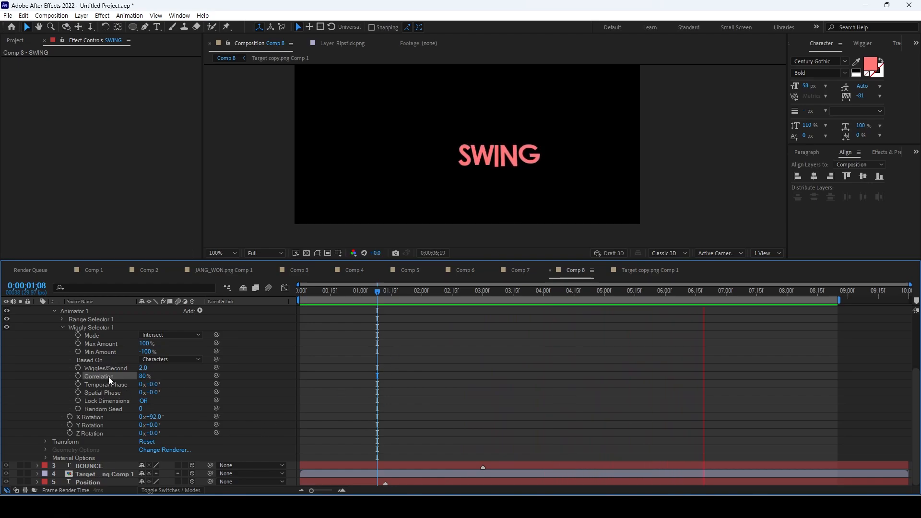
{"action": "left_click", "coordinate": [144, 376]}
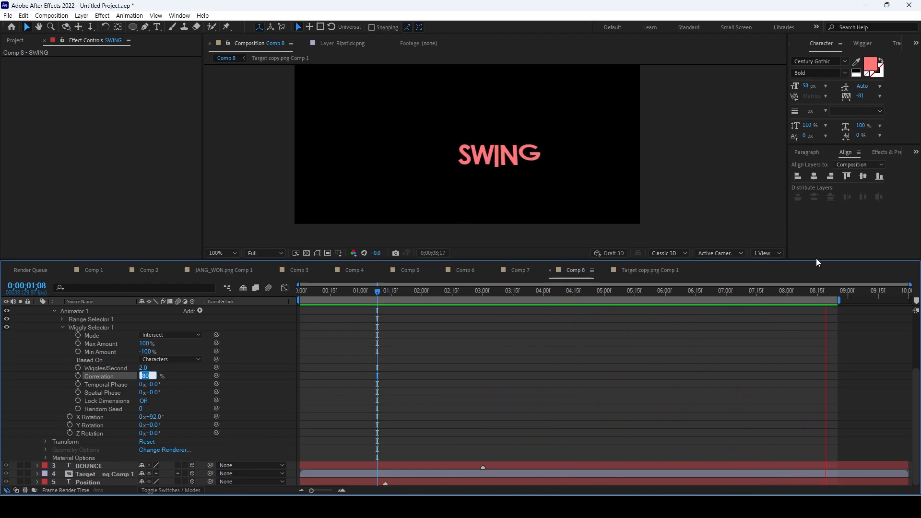
Set the Wiggly Selector's Correlation to 90% and its Wiggles/Second to 1.5
{"action": "type", "text": "90"}
{"action": "key", "text": "Return"}
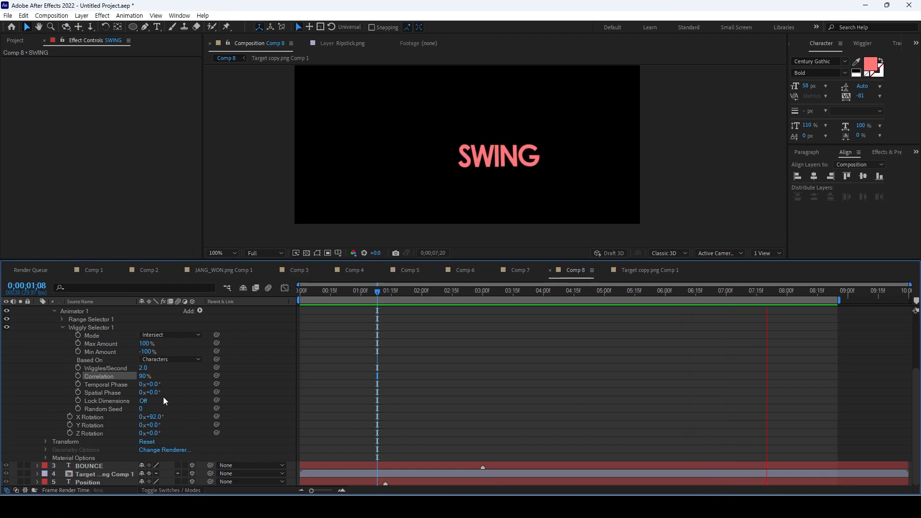
{"action": "left_click", "coordinate": [143, 368]}
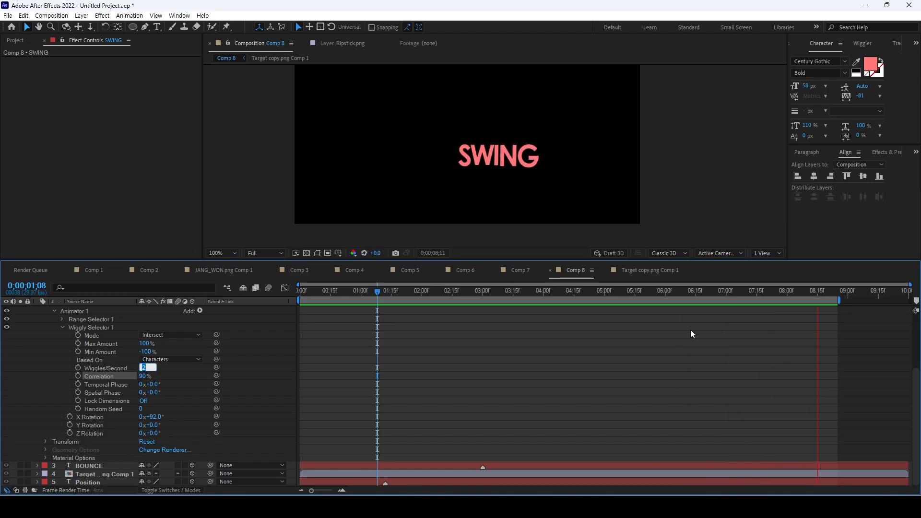
{"action": "type", "text": "3"}
{"action": "key", "text": "Return"}
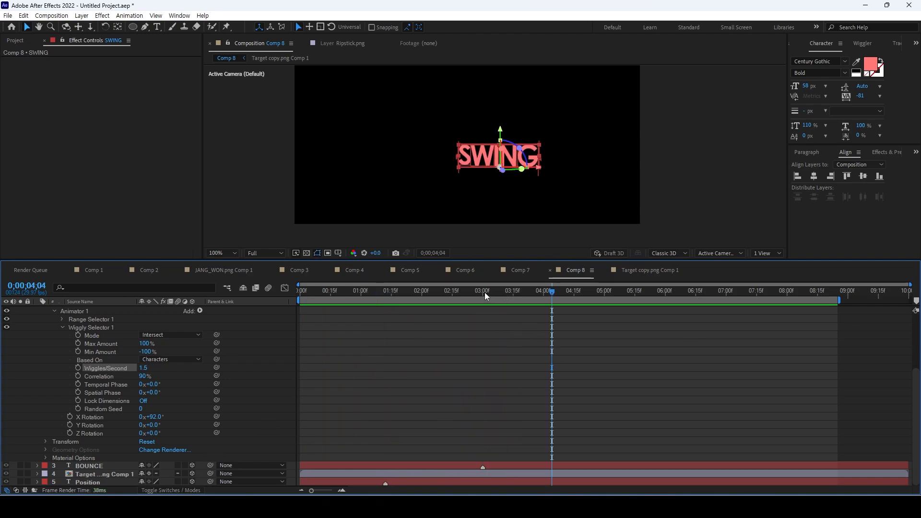
Start keyframing the SWING animator's X Rotation at time zero, set it to 0° at 0;00;02;00, and preview the animation
{"action": "key", "text": "Home"}
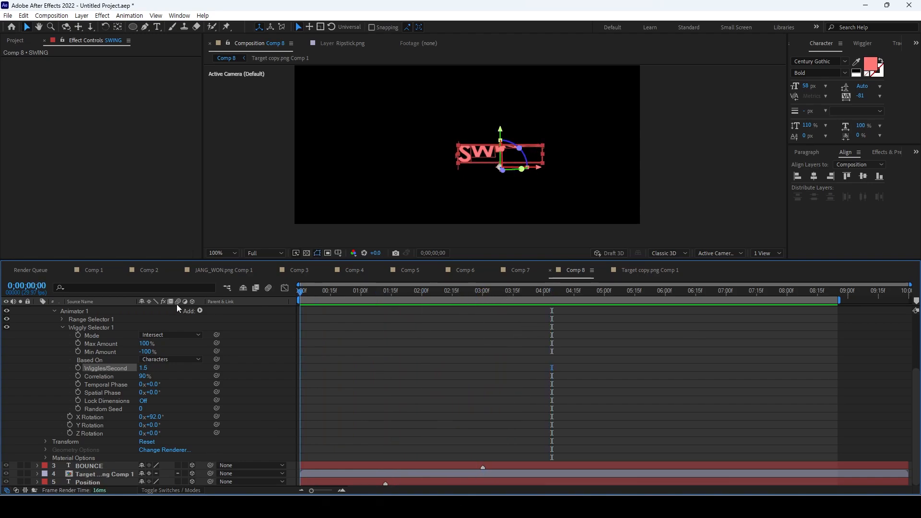
{"action": "left_click", "coordinate": [70, 416]}
{"action": "left_click_drag", "start_coordinate": [311, 290], "coordinate": [421, 327]}
{"action": "left_click", "coordinate": [159, 417]}
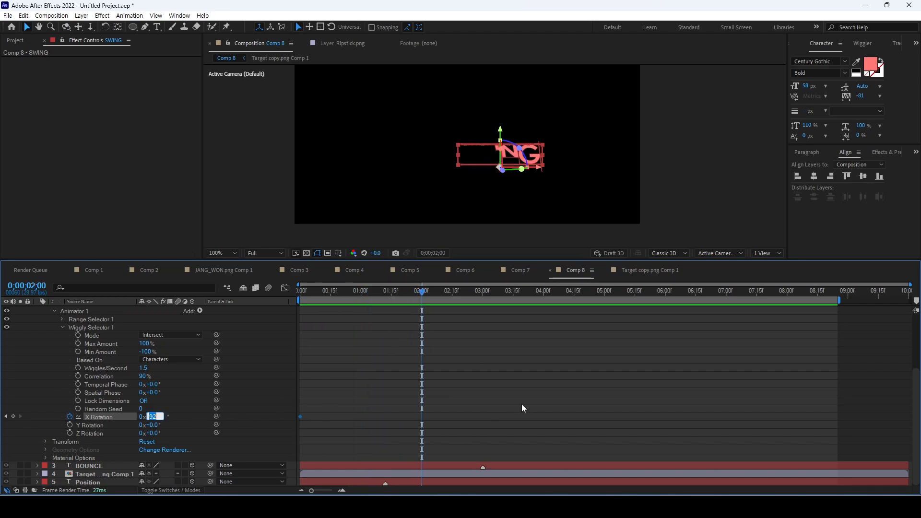
{"action": "type", "text": "0"}
{"action": "key", "text": "Return"}
{"action": "key", "text": "space"}
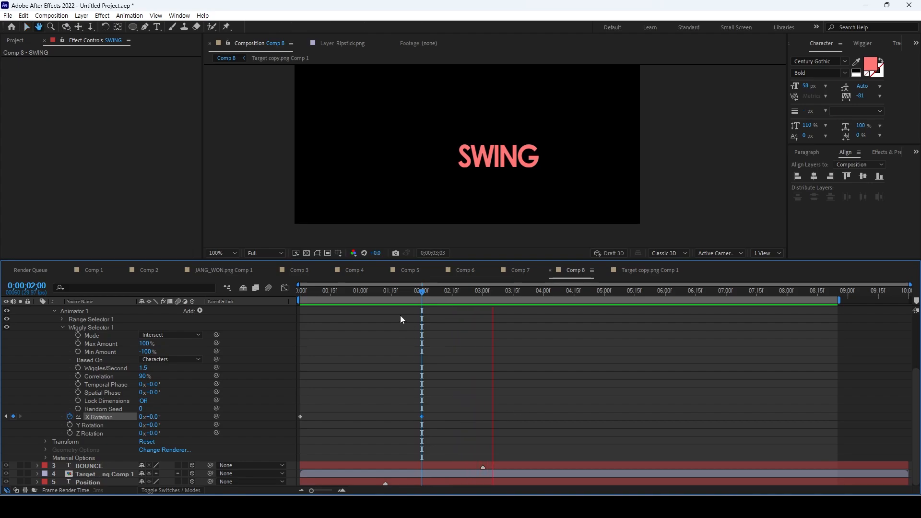
{"action": "key", "text": "space"}
Set the animator's X Rotation to 192° on the first keyframe and preview the swing
{"action": "left_click_drag", "start_coordinate": [390, 292], "coordinate": [159, 315]}
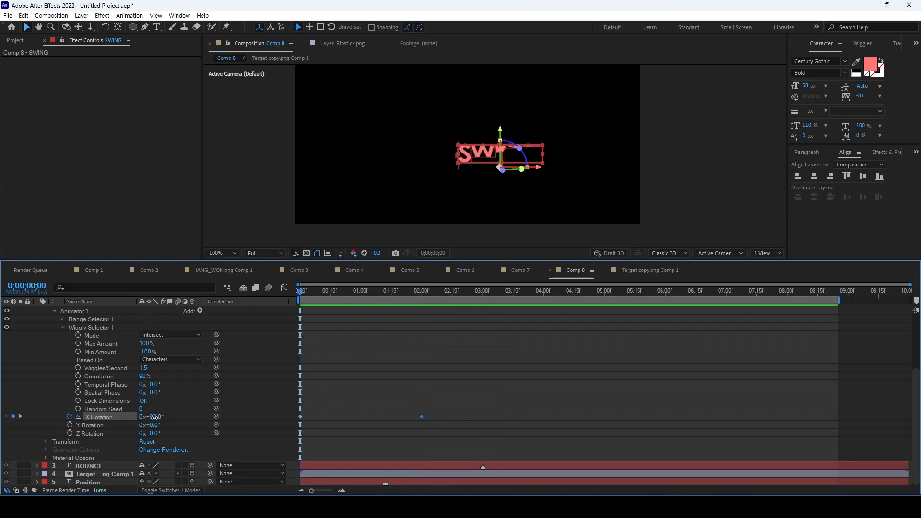
{"action": "left_click_drag", "start_coordinate": [152, 417], "coordinate": [196, 415]}
{"action": "key", "text": "space"}
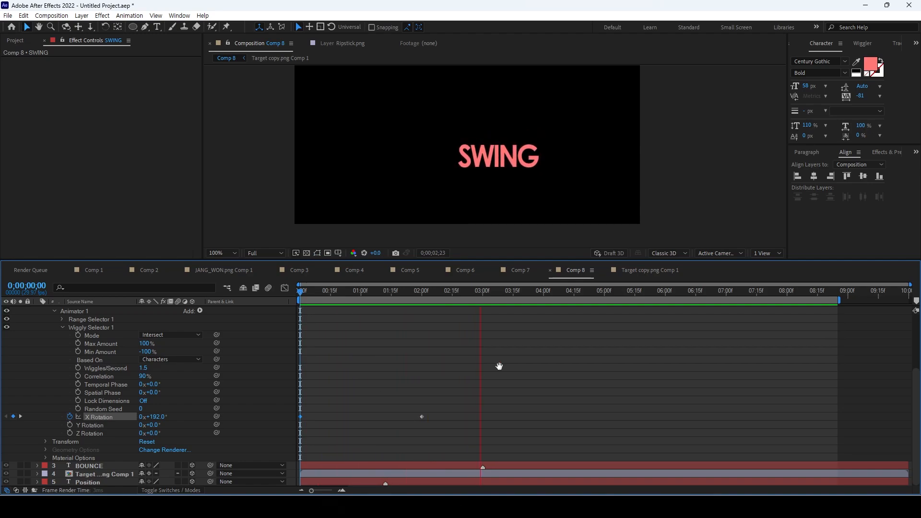
{"action": "key", "text": "space"}
Add an X Rotation keyframe of 90° at 0;00;01;20
{"action": "mouse_move", "coordinate": [407, 296]}
{"action": "left_mouse_down"}
{"action": "mouse_move", "coordinate": [338, 308]}
{"action": "mouse_move", "coordinate": [401, 313]}
{"action": "left_mouse_up"}
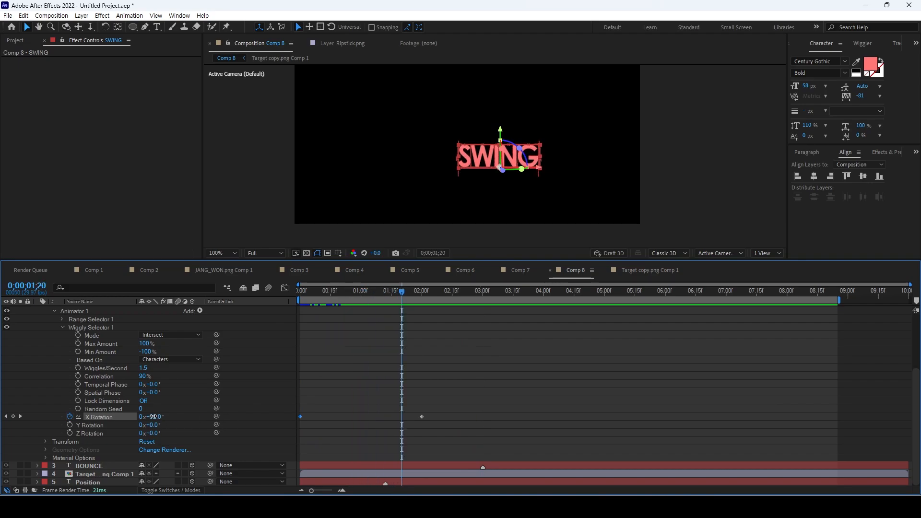
{"action": "left_click", "coordinate": [155, 418]}
{"action": "type", "text": "-"}
{"action": "type", "text": "90"}
{"action": "key", "text": "Return"}
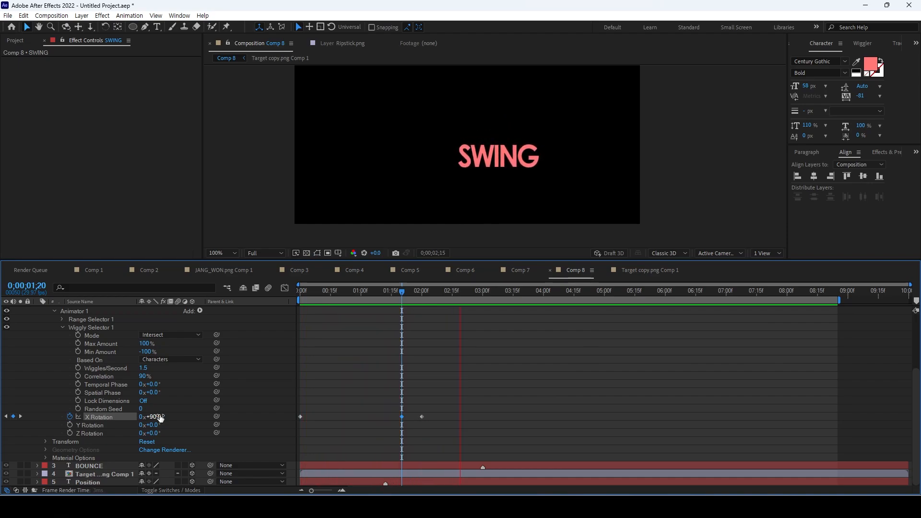
Shift the last two X Rotation keyframes forward in time by about one second and preview the result
{"action": "left_click_drag", "start_coordinate": [375, 413], "coordinate": [475, 418]}
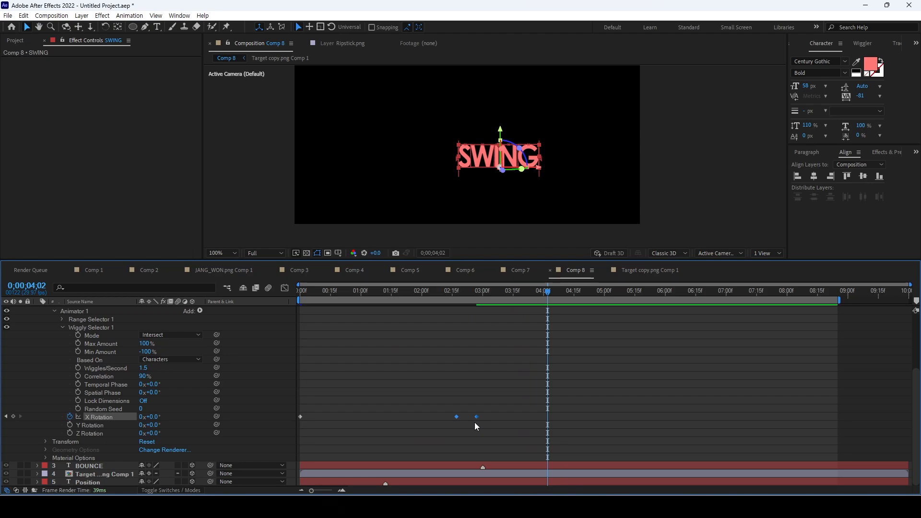
{"action": "key", "text": "space"}
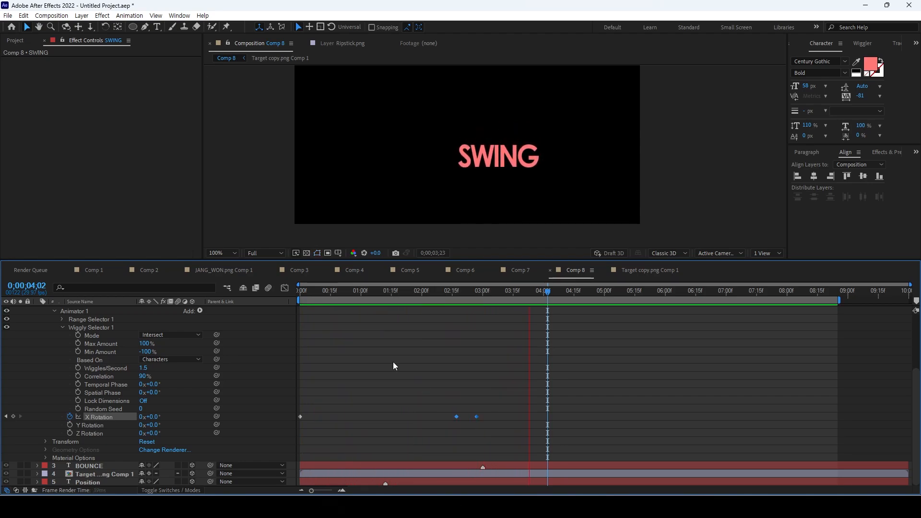
{"action": "key", "text": "space"}
Adjust the X Rotation value of the keyframe at 0;00;03;04
{"action": "left_click_drag", "start_coordinate": [455, 290], "coordinate": [448, 301]}
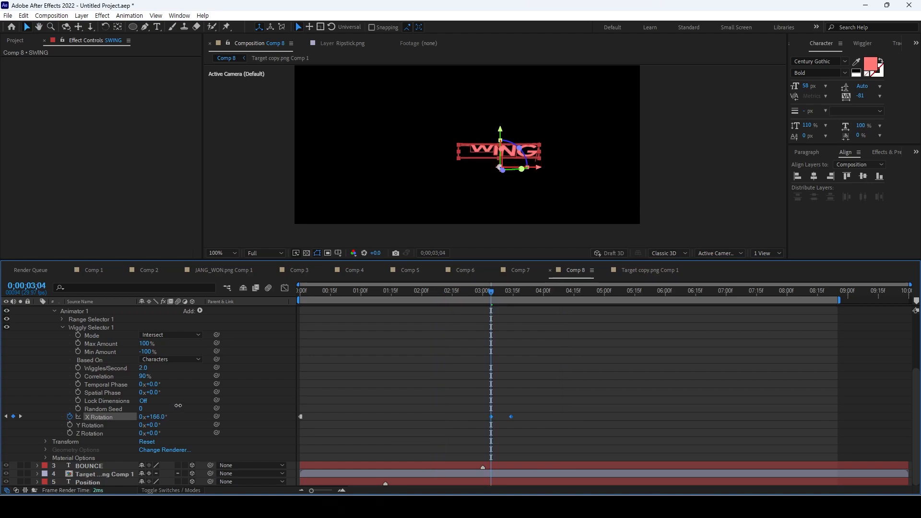
{"action": "left_click_drag", "start_coordinate": [178, 405], "coordinate": [163, 408]}
Set the last X Rotation keyframe, at 0;00;03;14, to 0°
{"action": "key", "text": "k"}
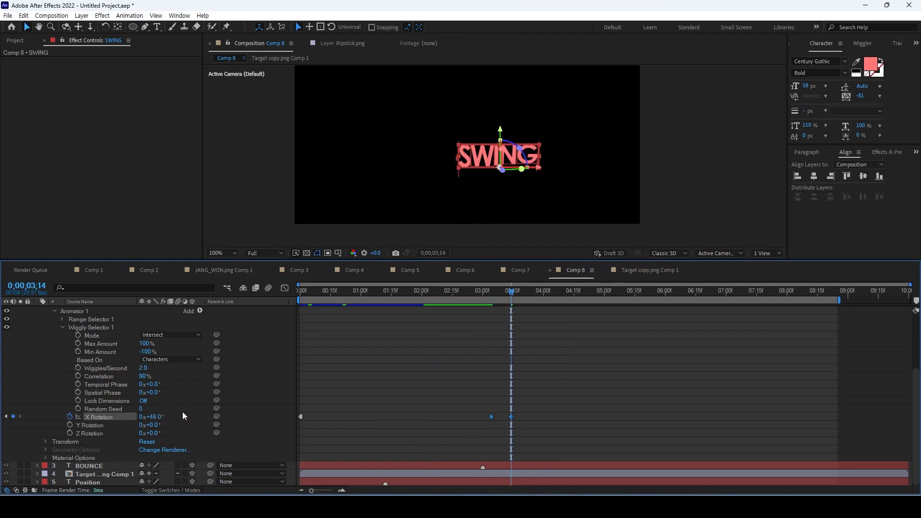
{"action": "left_click_drag", "start_coordinate": [503, 405], "coordinate": [530, 431]}
{"action": "left_click", "coordinate": [531, 407]}
{"action": "left_click", "coordinate": [511, 416]}
{"action": "double_click", "coordinate": [511, 416]}
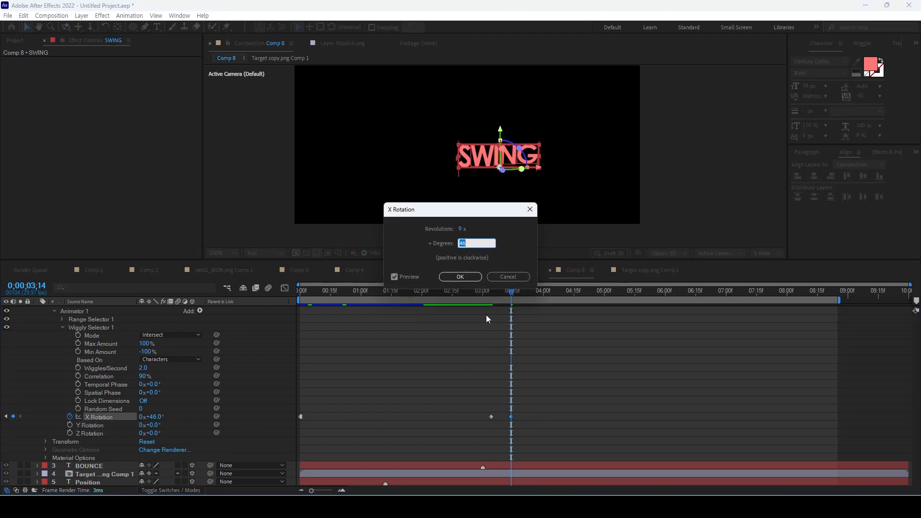
{"action": "type", "text": "0"}
{"action": "key", "text": "Return"}
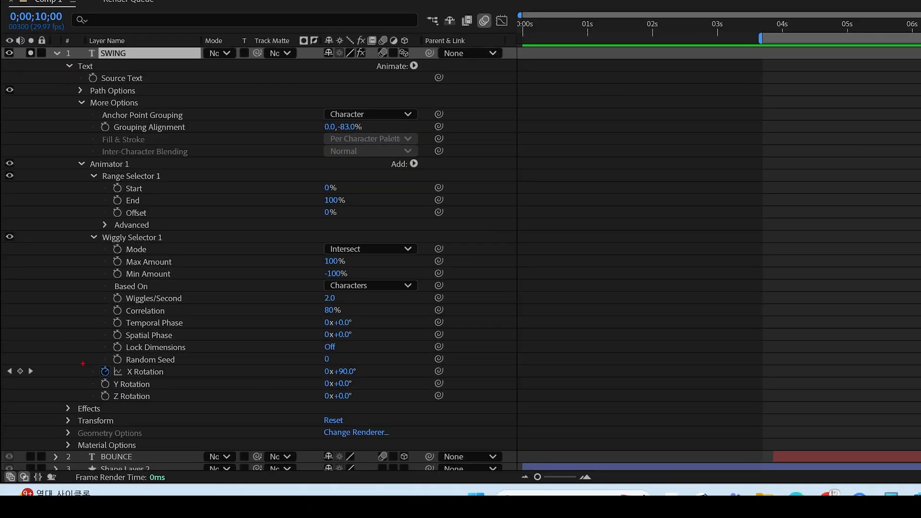
{"action": "left_click_drag", "start_coordinate": [83, 364], "coordinate": [387, 377]}
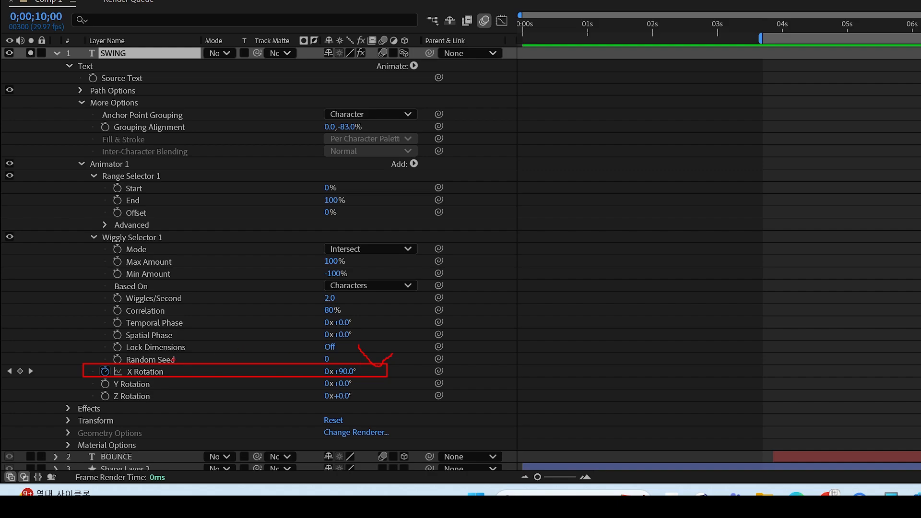
{"action": "left_click_drag", "start_coordinate": [315, 285], "coordinate": [351, 304]}
{"action": "key", "text": "Escape"}
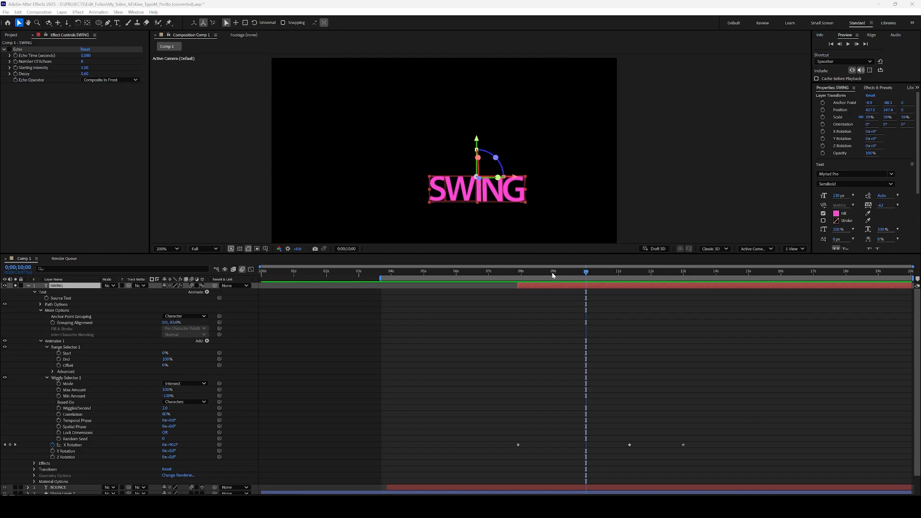
Play the SWING animation from 0;00;08;01 and scrub through its X Rotation keyframes to examine the motion
{"action": "left_click_drag", "start_coordinate": [552, 274], "coordinate": [522, 281]}
{"action": "key", "text": "space"}
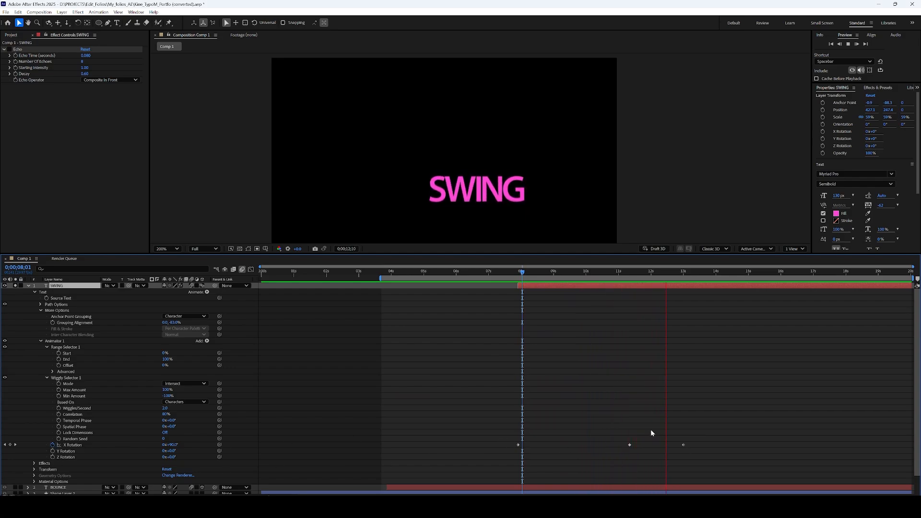
{"action": "key", "text": "space"}
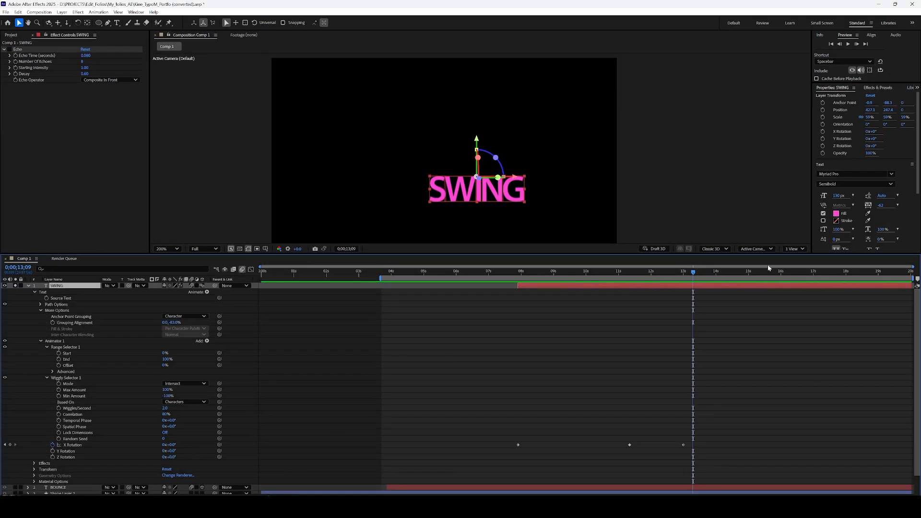
{"action": "left_click_drag", "start_coordinate": [671, 271], "coordinate": [550, 289]}
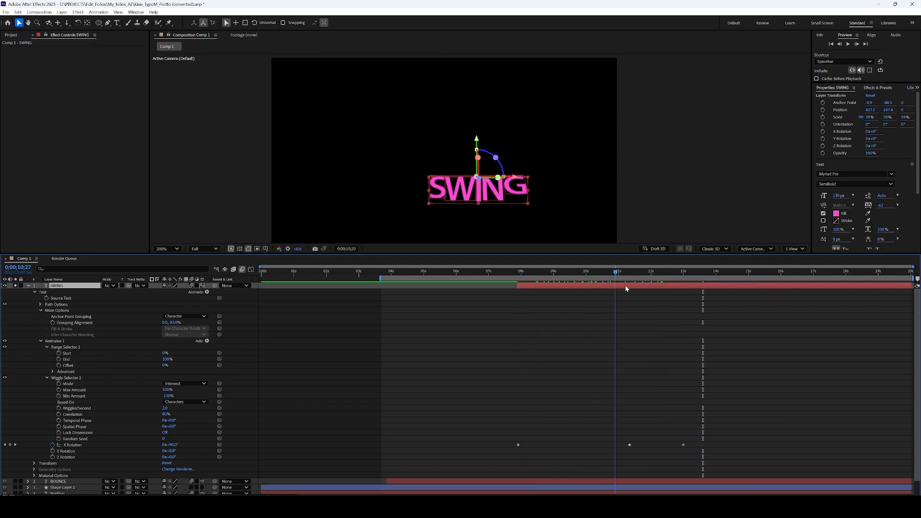
{"action": "left_click_drag", "start_coordinate": [625, 287], "coordinate": [644, 290]}
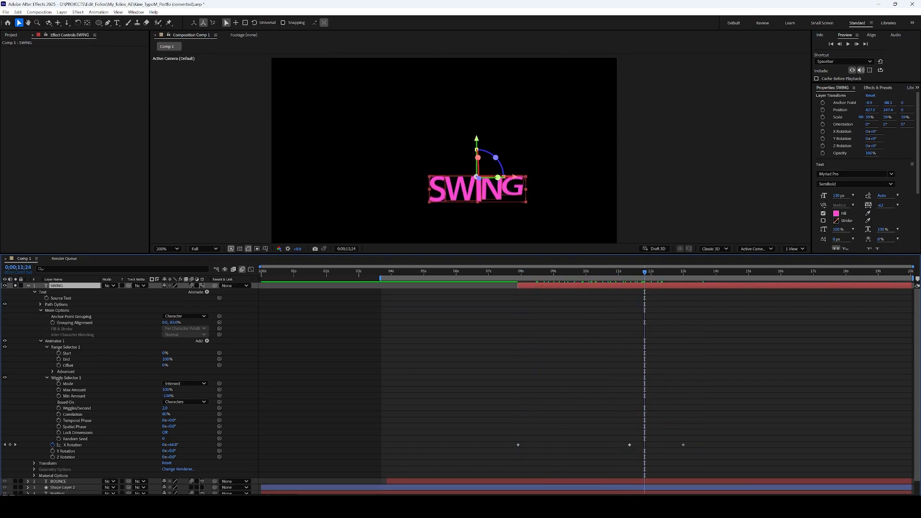
Apply the Echo time effect to the SWING text layer and scrub the timeline to 0;00;12;26
{"action": "left_click", "coordinate": [78, 13]}
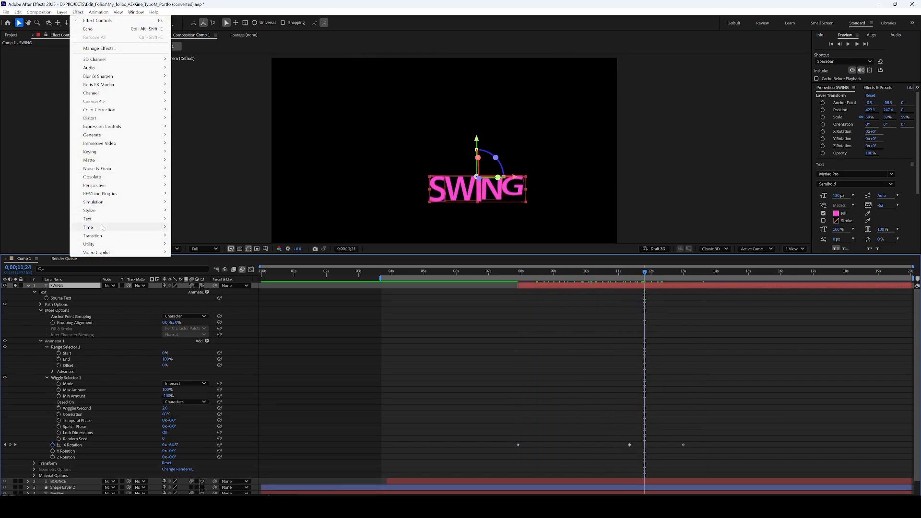
{"action": "mouse_move", "coordinate": [101, 228]}
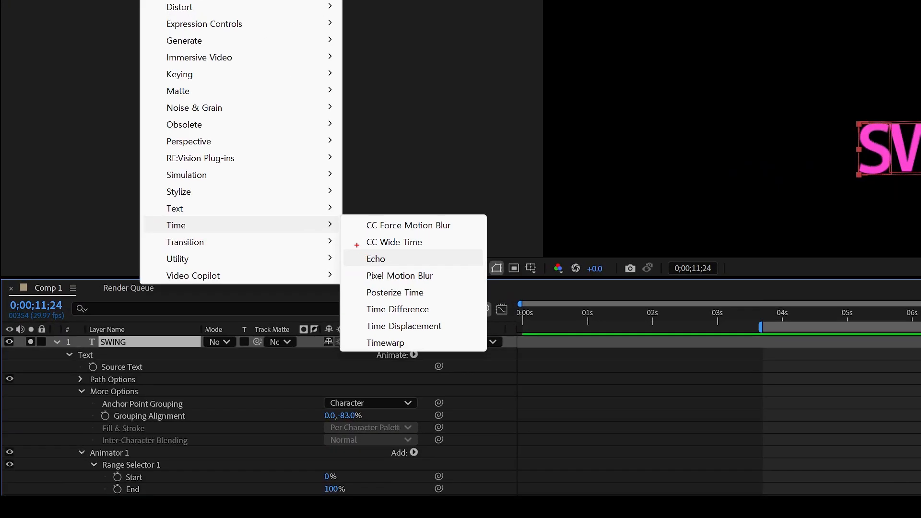
{"action": "left_click_drag", "start_coordinate": [178, 237], "coordinate": [188, 246]}
{"action": "left_click", "coordinate": [375, 258]}
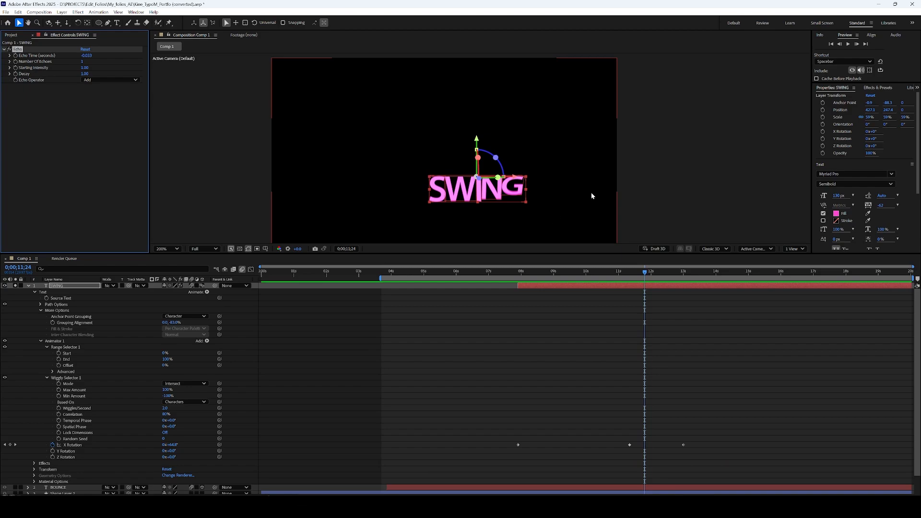
{"action": "left_click_drag", "start_coordinate": [644, 272], "coordinate": [680, 300]}
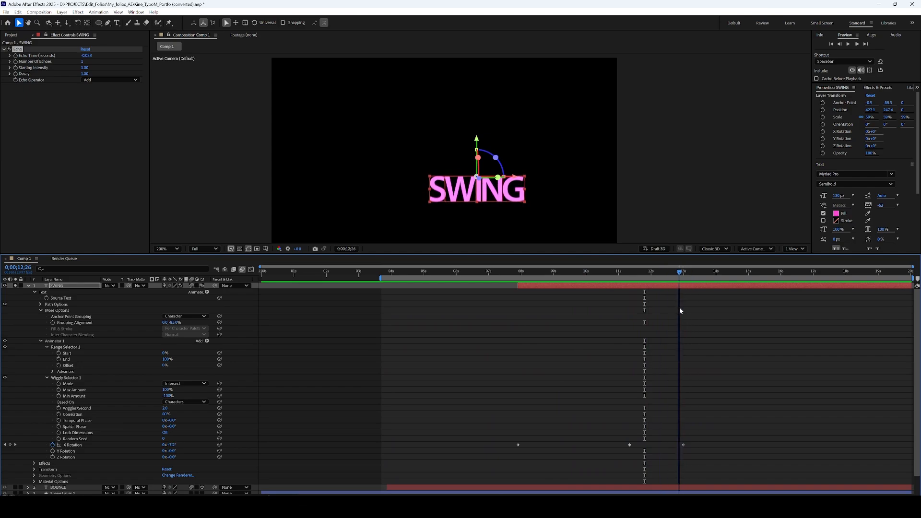
Set the Echo Operator to Composite In Front and check the text at 0;00;11;00
{"action": "left_click", "coordinate": [35, 81]}
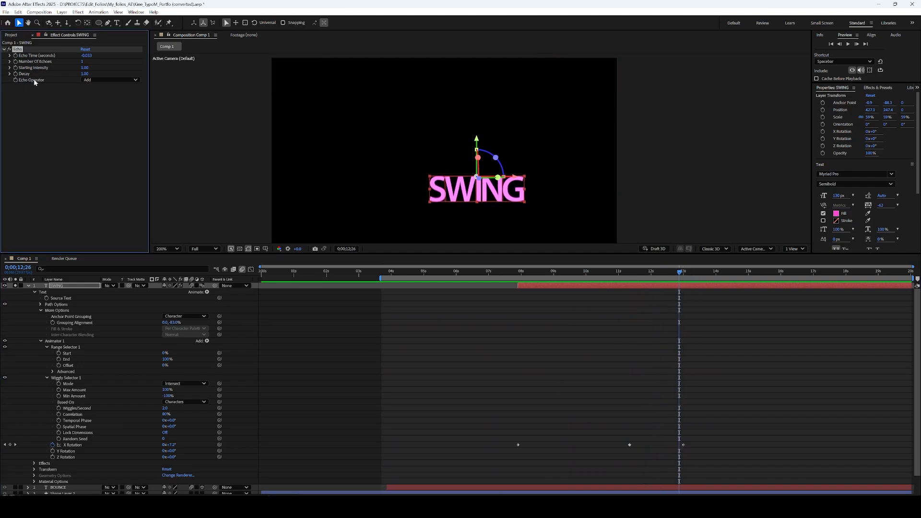
{"action": "left_click", "coordinate": [115, 80]}
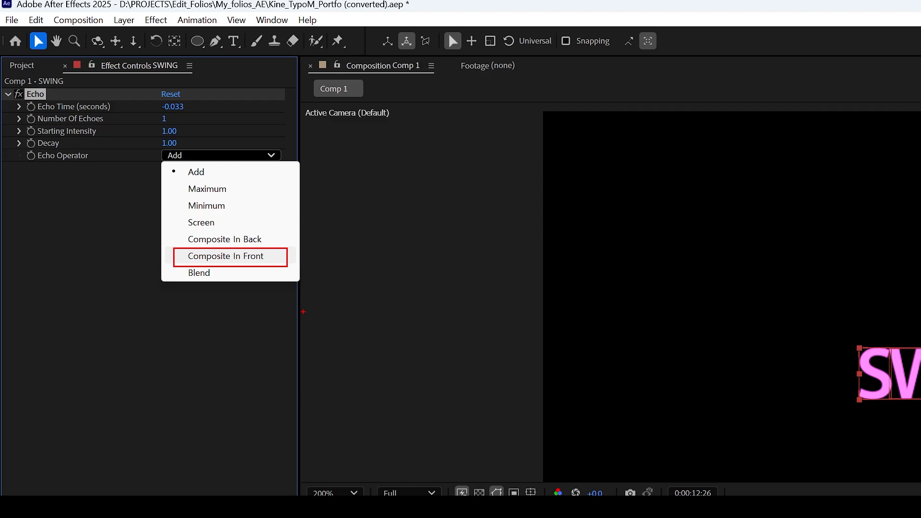
{"action": "left_click", "coordinate": [225, 256]}
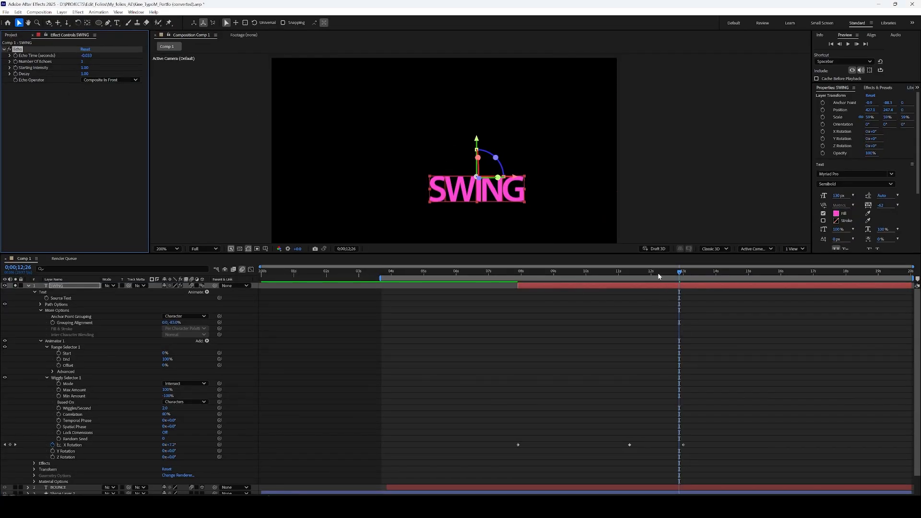
{"action": "left_click_drag", "start_coordinate": [660, 277], "coordinate": [619, 282]}
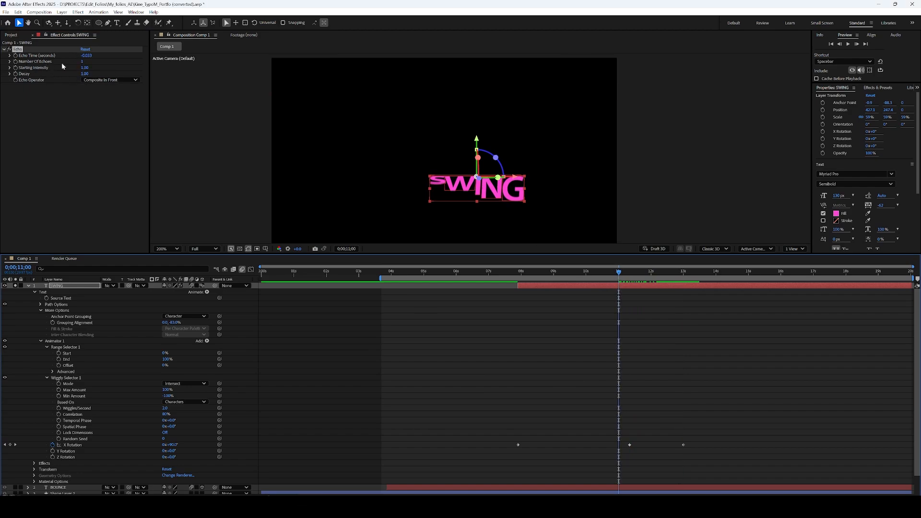
Set the Echo effect's Number Of Echoes to 8 and scrub the timeline to check the trails
{"action": "left_click", "coordinate": [82, 62]}
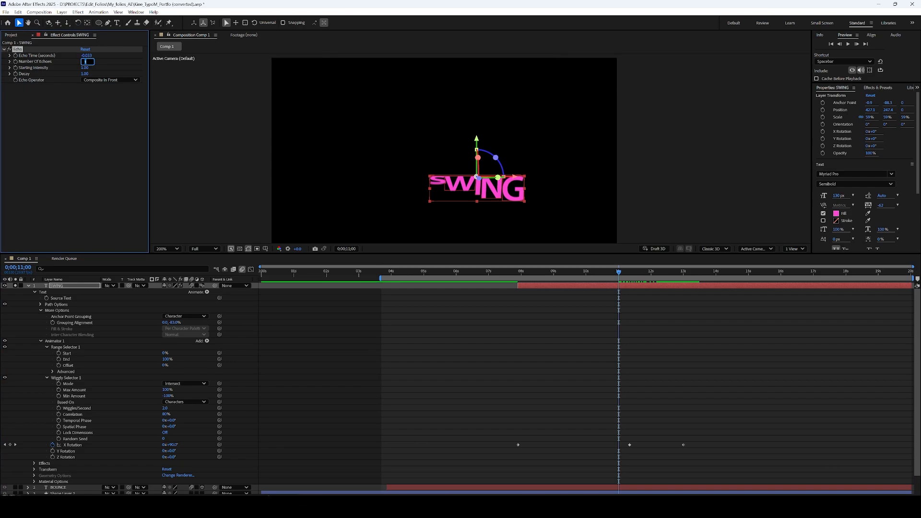
{"action": "key", "text": "Return"}
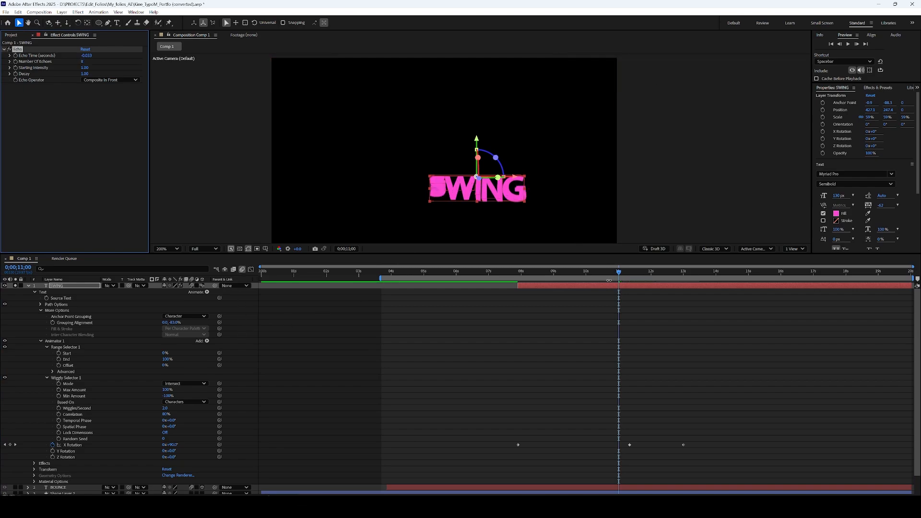
{"action": "left_click_drag", "start_coordinate": [607, 275], "coordinate": [619, 304]}
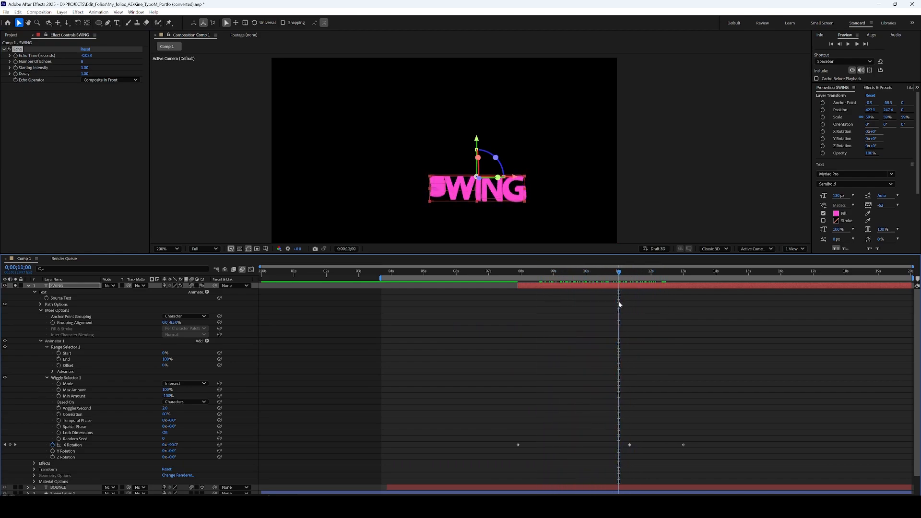
{"action": "left_click", "coordinate": [29, 75]}
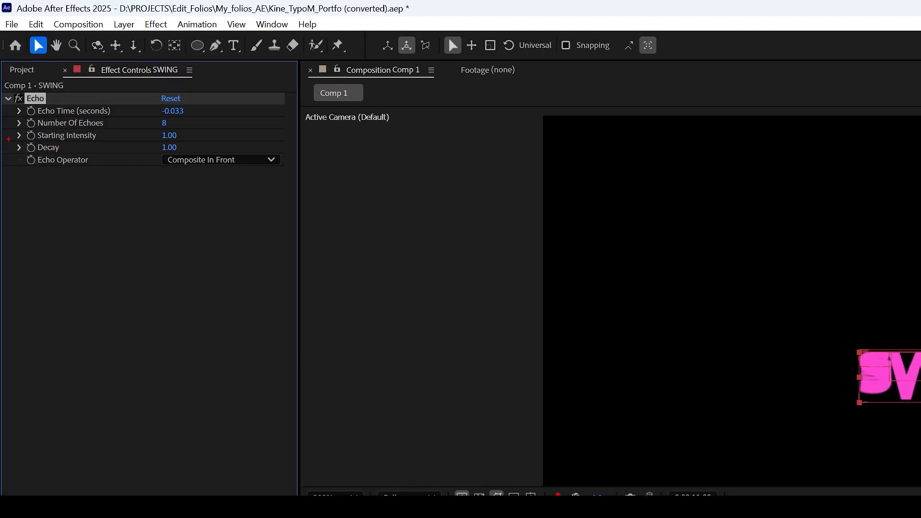
{"action": "left_click_drag", "start_coordinate": [8, 139], "coordinate": [198, 153]}
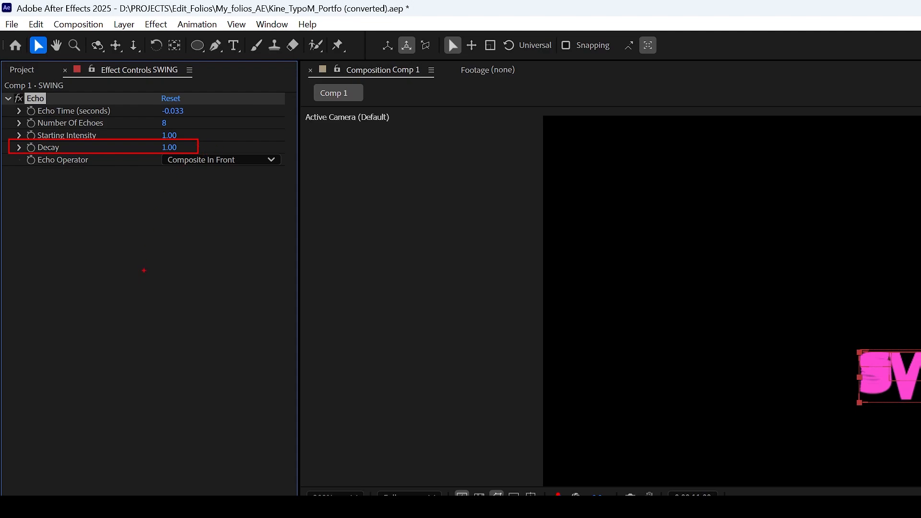
Try a Decay of 0.5 on the SWING layer's Echo effect
{"action": "key", "text": "Escape"}
{"action": "left_click", "coordinate": [169, 147]}
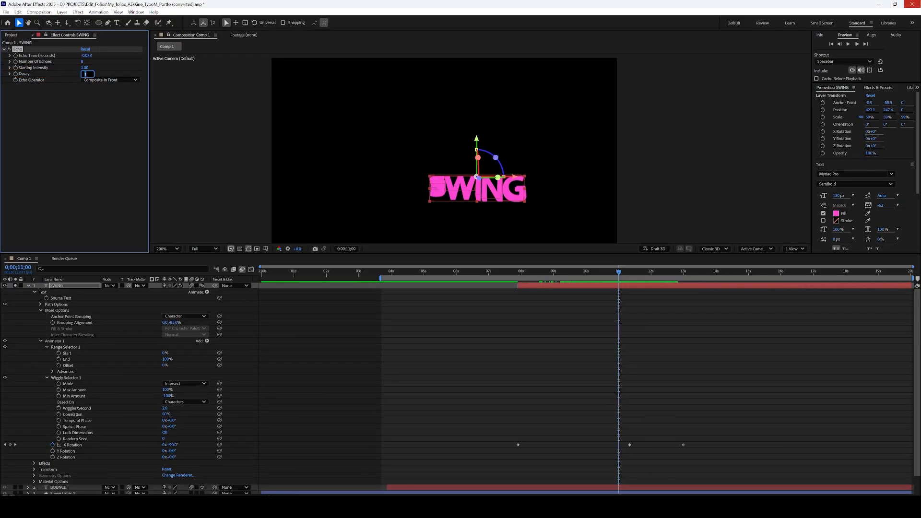
{"action": "type", "text": "0.5"}
{"action": "key", "text": "Return"}
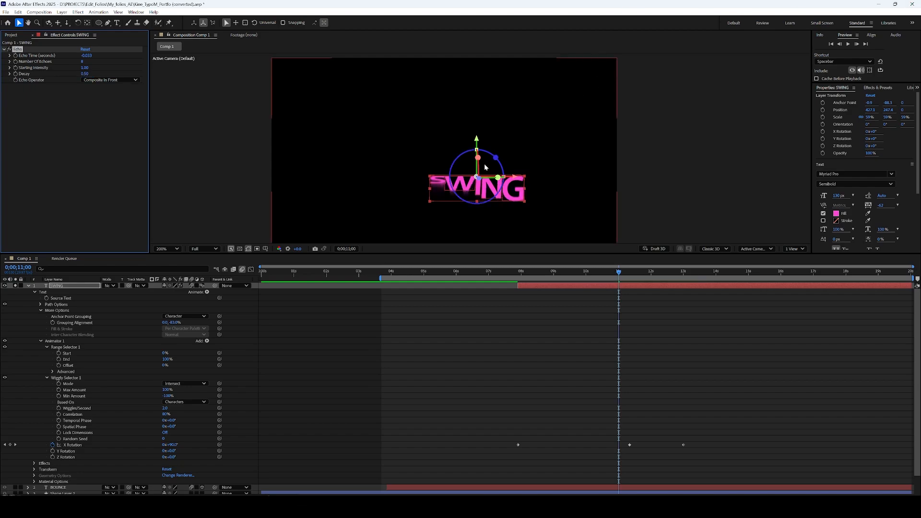
Set the Echo effect's Decay to 0.8 and play the SWING animation from 0;00;07;29 to check the trails
{"action": "left_click", "coordinate": [84, 74]}
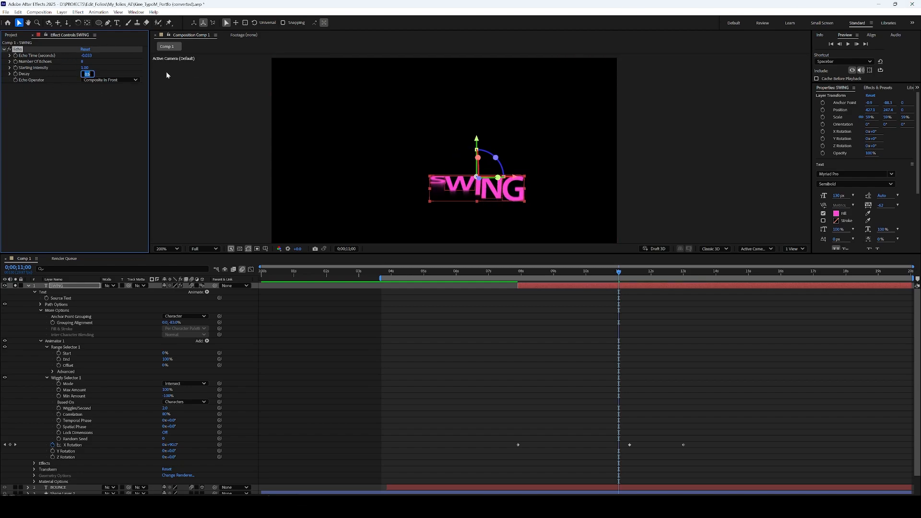
{"action": "type", "text": "0.8"}
{"action": "key", "text": "Return"}
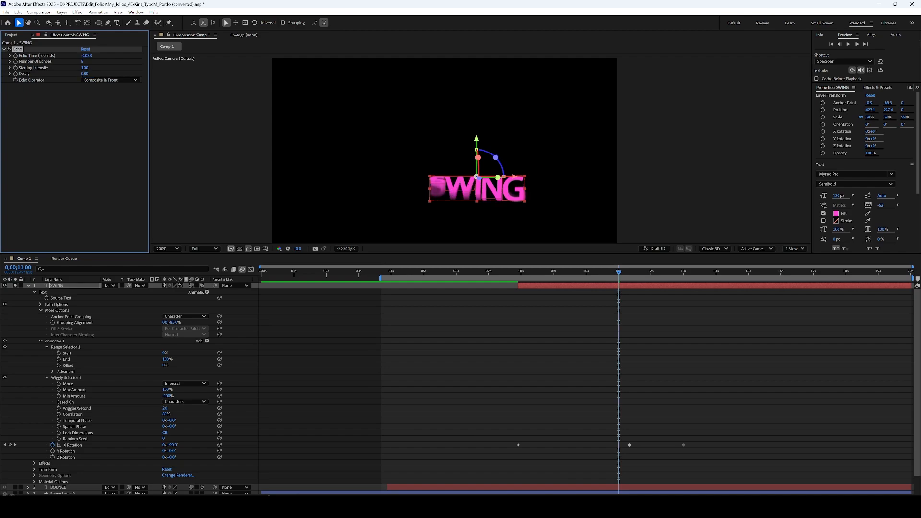
{"action": "left_click_drag", "start_coordinate": [560, 273], "coordinate": [520, 274]}
{"action": "key", "text": "space"}
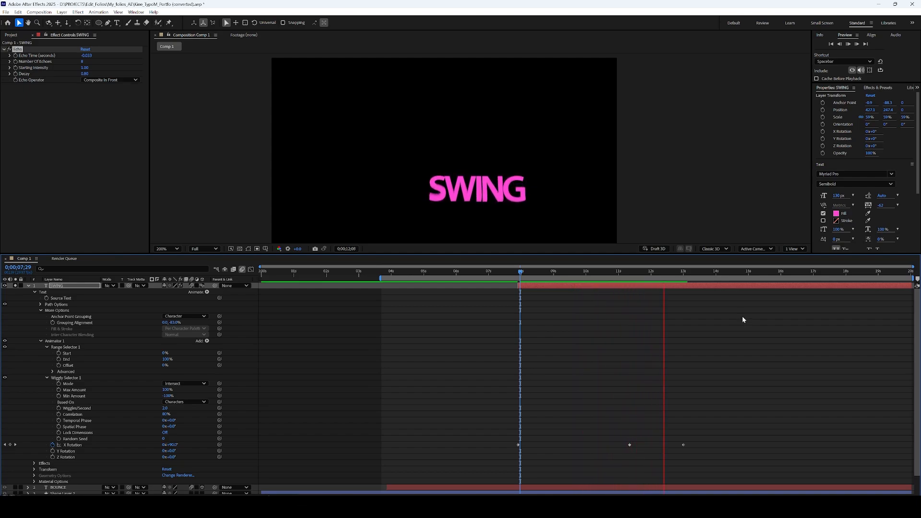
{"action": "key", "text": "space"}
{"action": "left_click_drag", "start_coordinate": [678, 277], "coordinate": [652, 297]}
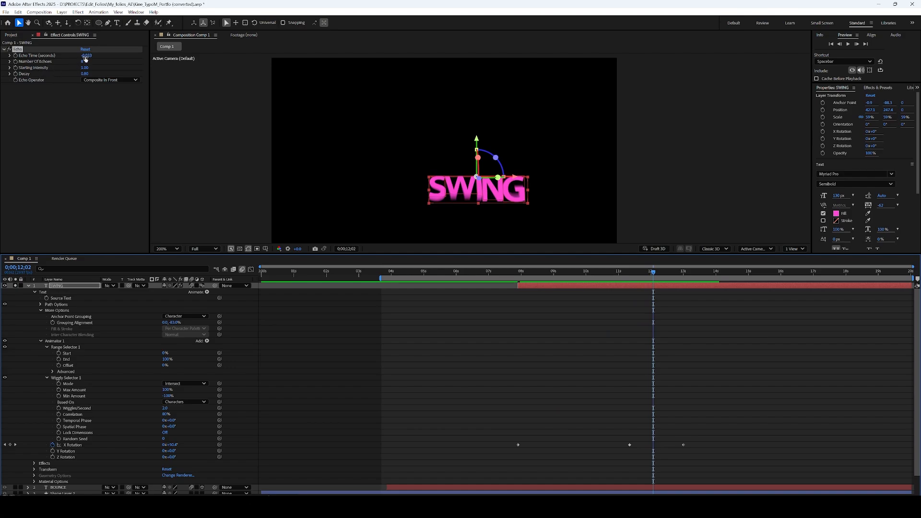
Set the Echo Time to -0.050 seconds and play the SWING animation from 0;00;07;25
{"action": "left_click_drag", "start_coordinate": [87, 56], "coordinate": [77, 60]}
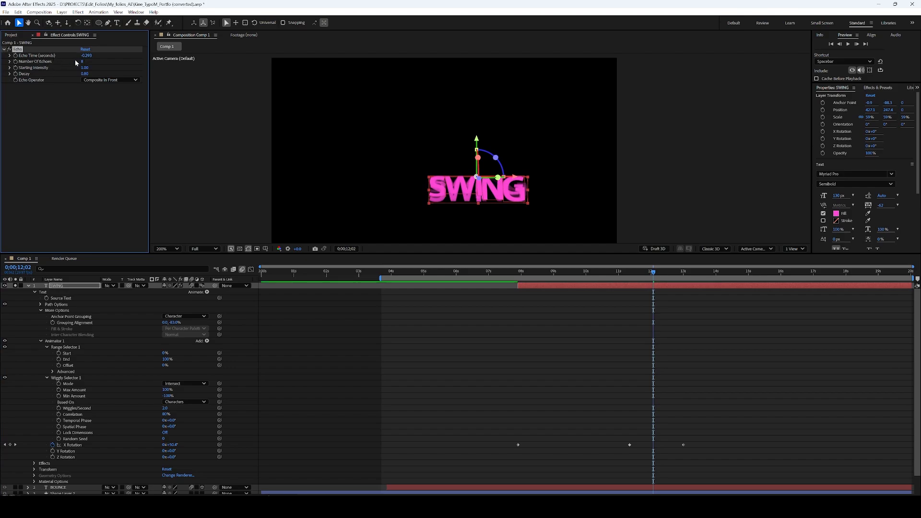
{"action": "left_click", "coordinate": [87, 55]}
{"action": "type", "text": "-0.050"}
{"action": "key", "text": "Return"}
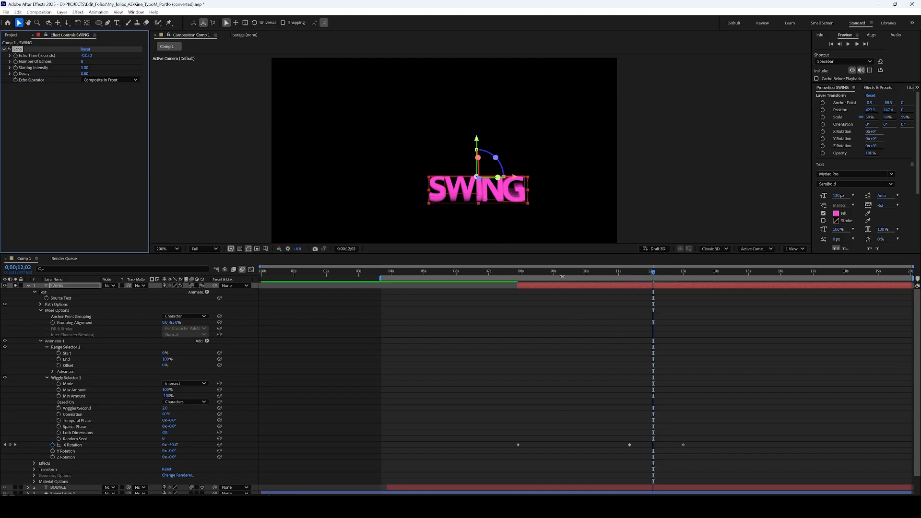
{"action": "left_click_drag", "start_coordinate": [562, 276], "coordinate": [516, 298]}
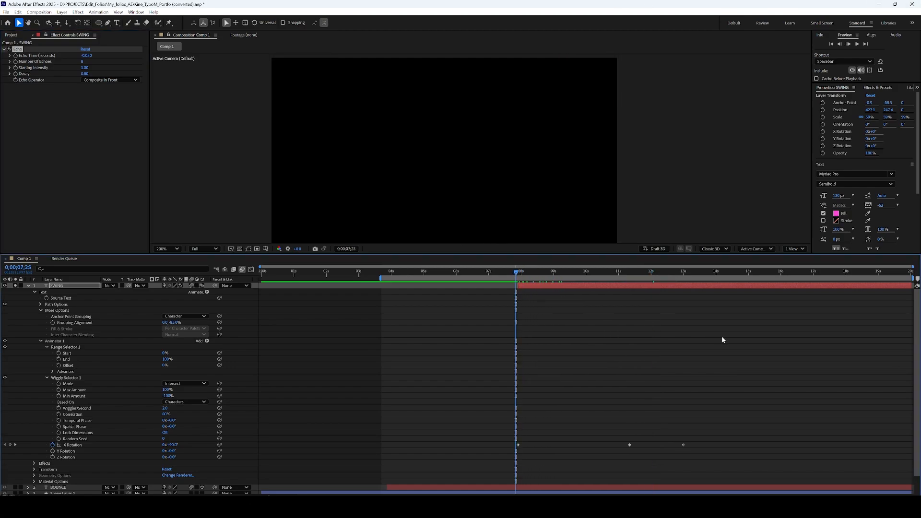
{"action": "key", "text": "space"}
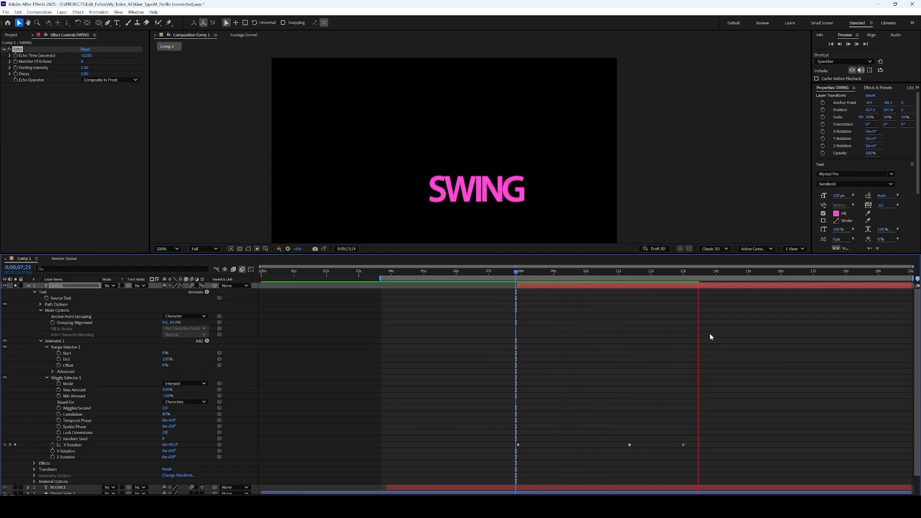
{"action": "key", "text": "space"}
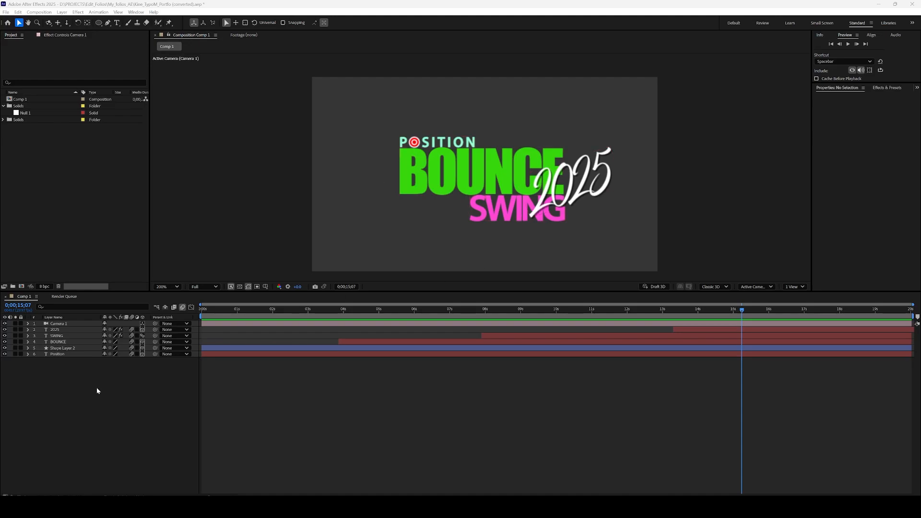
{"action": "left_click_drag", "start_coordinate": [409, 315], "coordinate": [254, 335]}
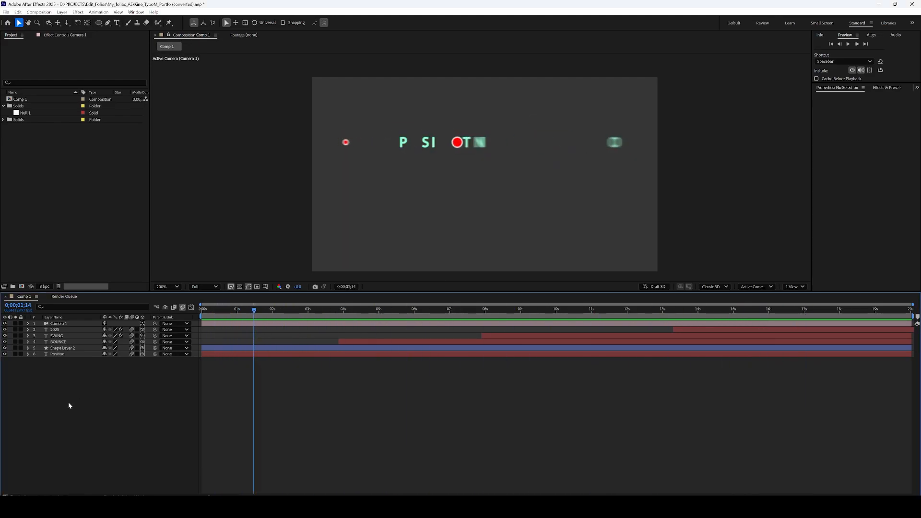
{"action": "left_click", "coordinate": [51, 324]}
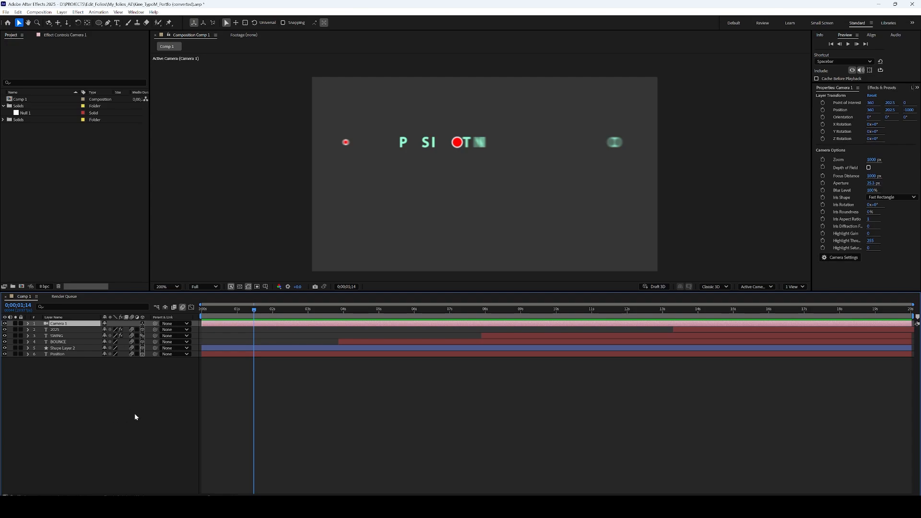
{"action": "right_click", "coordinate": [93, 427]}
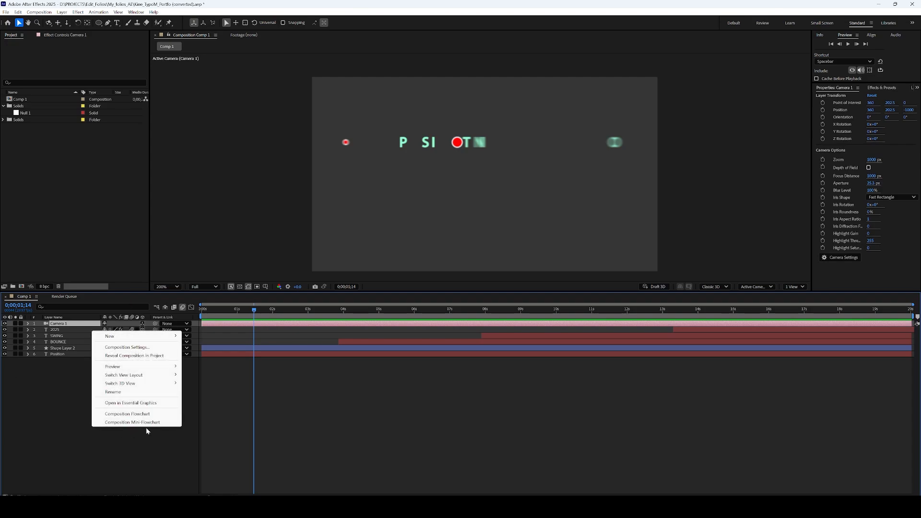
{"action": "mouse_move", "coordinate": [143, 336]}
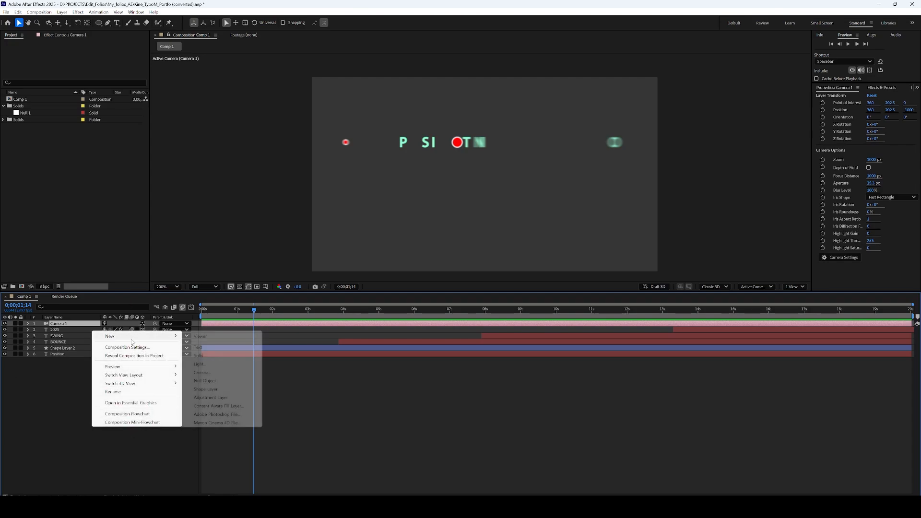
{"action": "left_click", "coordinate": [229, 372]}
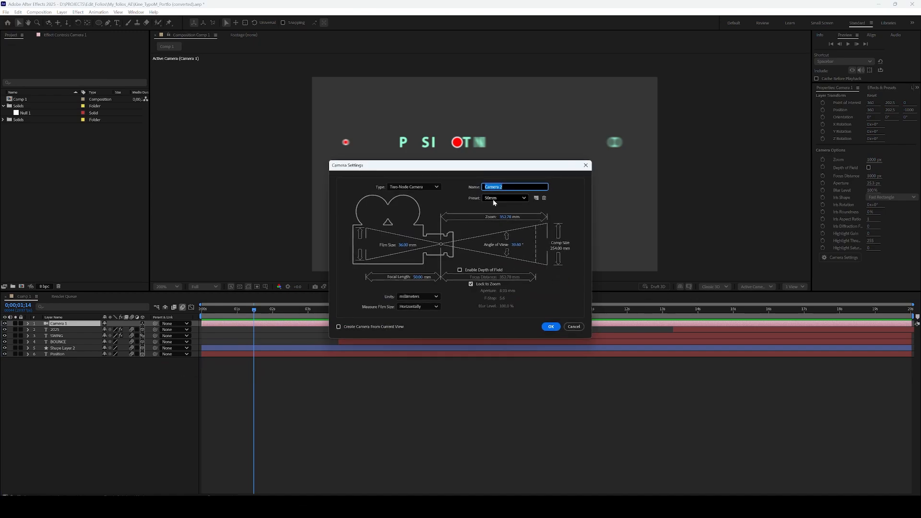
{"action": "left_click", "coordinate": [573, 326]}
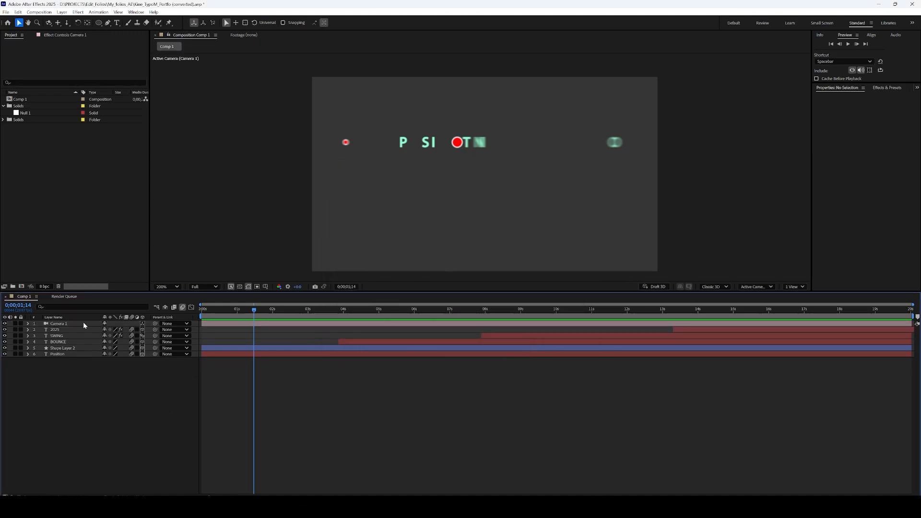
Create an orbit null for the Camera 1 layer
{"action": "left_click", "coordinate": [64, 324]}
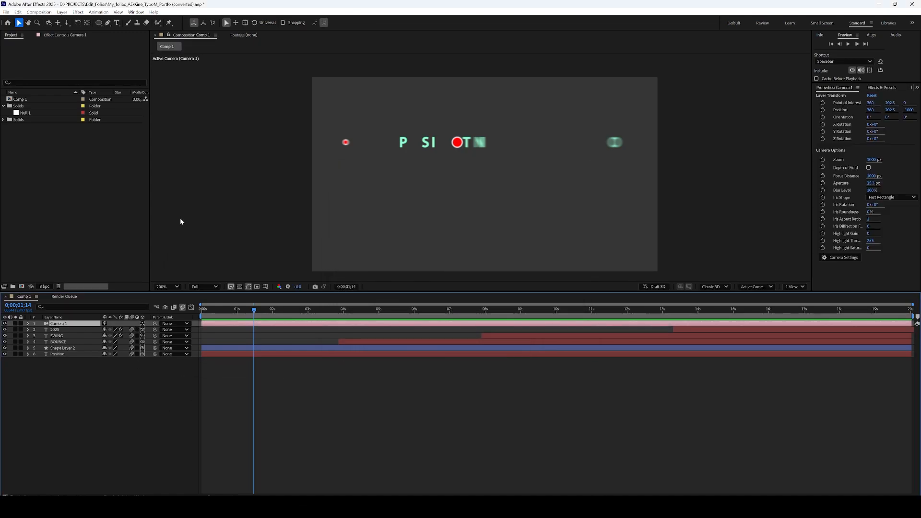
{"action": "left_click", "coordinate": [62, 14]}
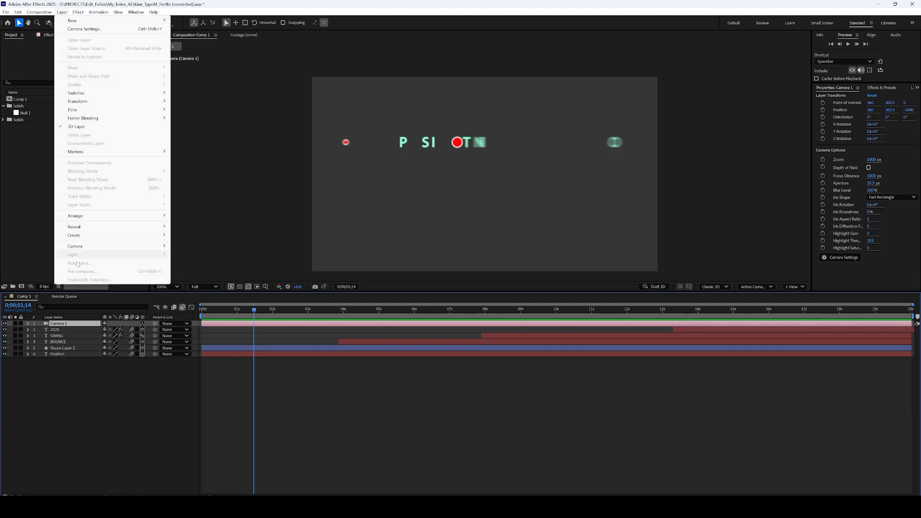
{"action": "mouse_move", "coordinate": [90, 237]}
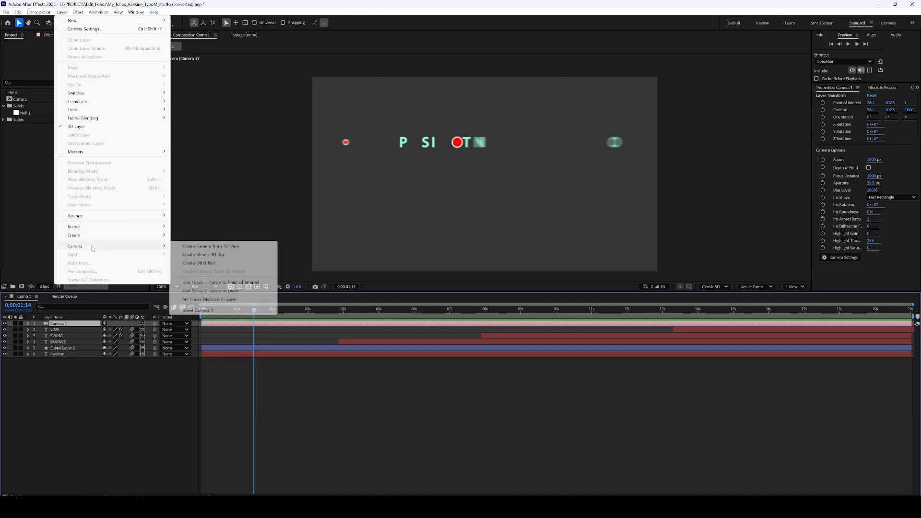
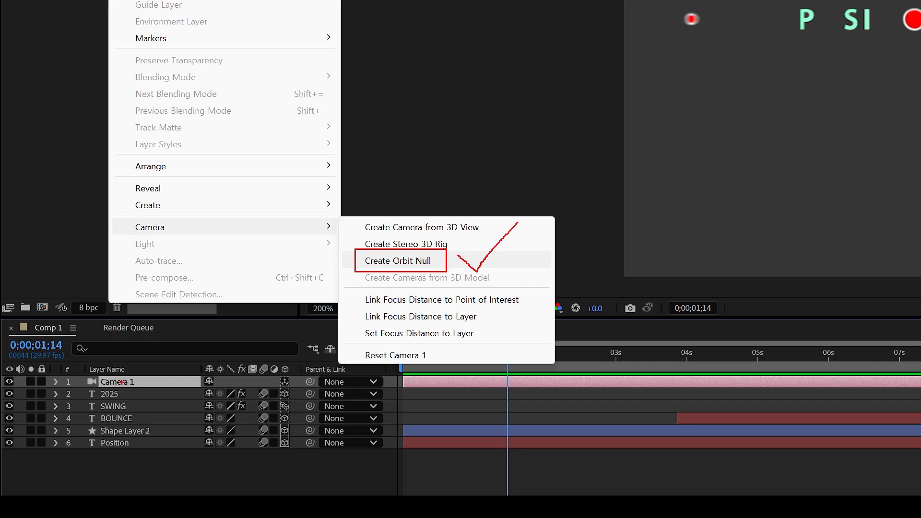
{"action": "left_click", "coordinate": [397, 260]}
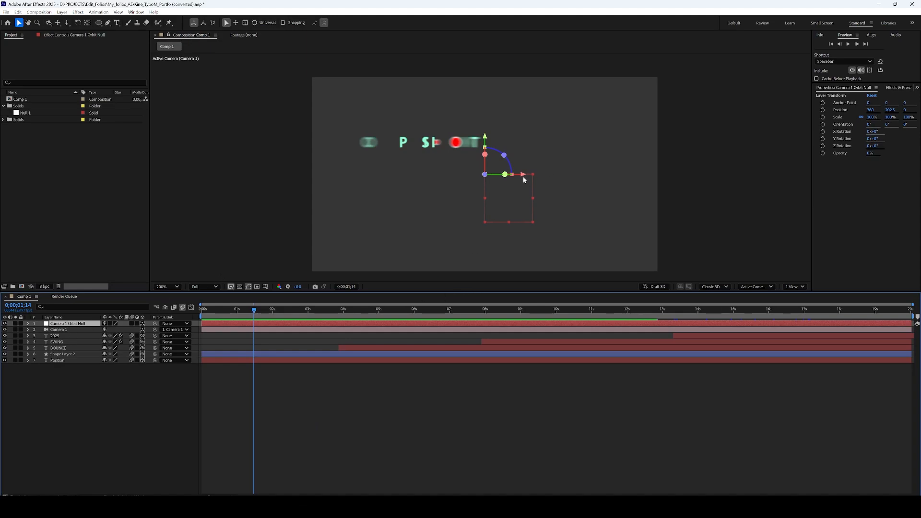
Try moving the camera's orbit null along the X axis to about 4337
{"action": "mouse_move", "coordinate": [522, 177]}
{"action": "left_mouse_down"}
{"action": "mouse_move", "coordinate": [569, 187]}
{"action": "mouse_move", "coordinate": [530, 192]}
{"action": "left_mouse_up"}
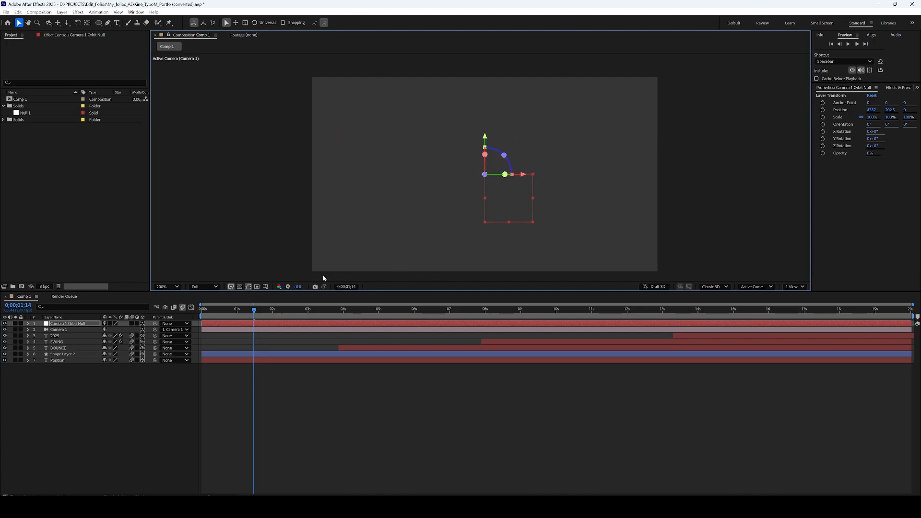
{"action": "left_click", "coordinate": [81, 324]}
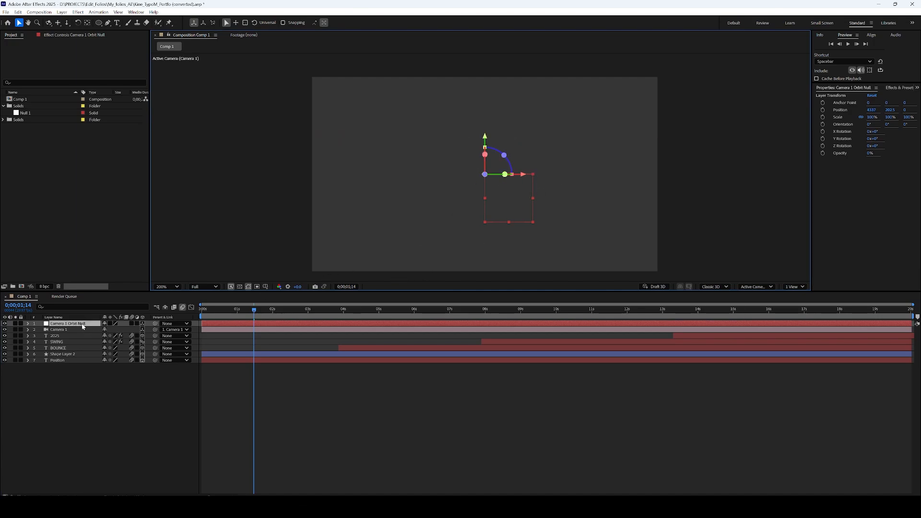
Switch the composition viewer to a two-view layout and activate the Camera 1 view
{"action": "left_click", "coordinate": [795, 287]}
{"action": "left_click", "coordinate": [798, 309]}
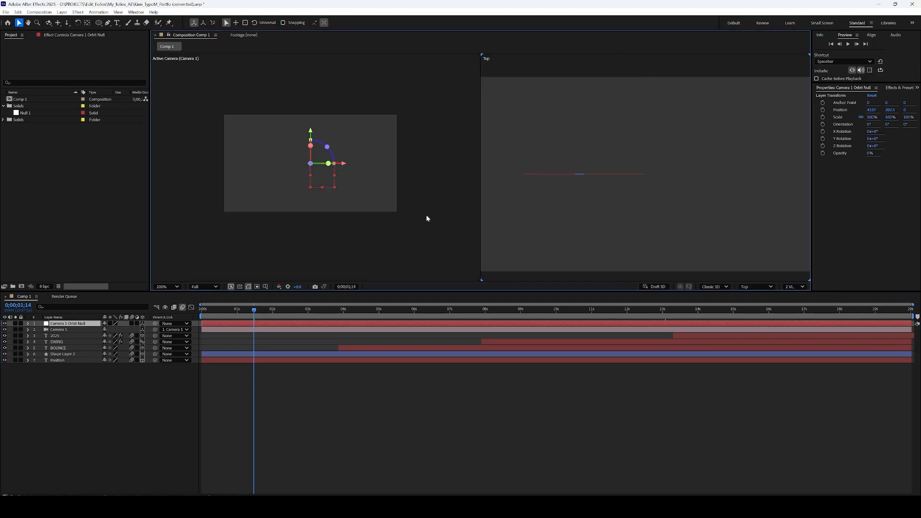
{"action": "left_click", "coordinate": [679, 215]}
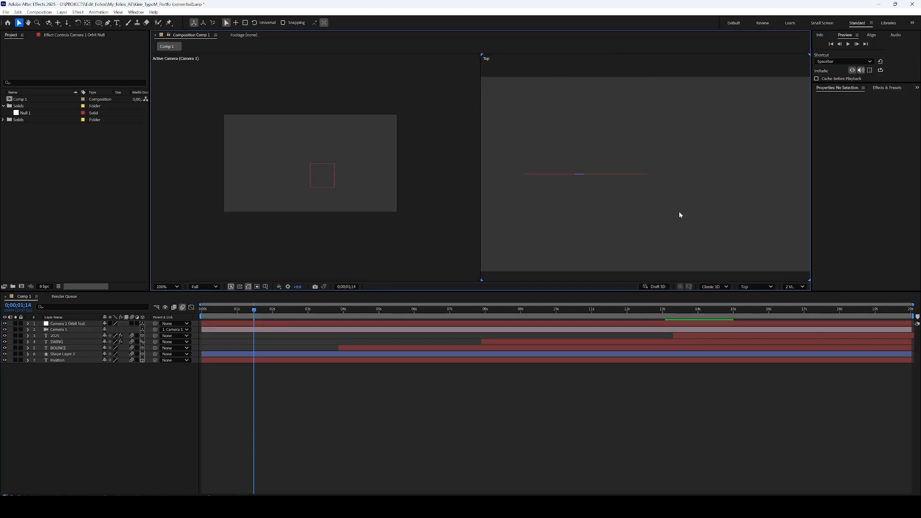
{"action": "left_click", "coordinate": [244, 207]}
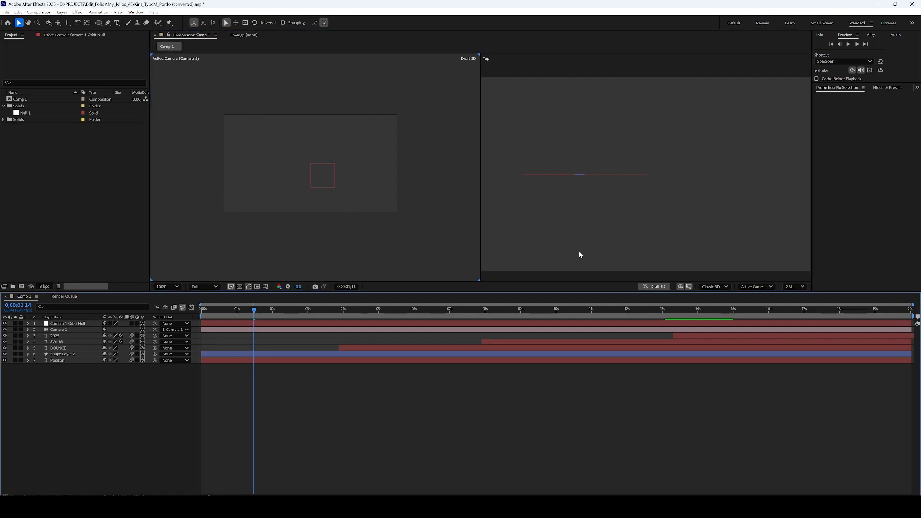
Reset the transform of the Camera 1 Orbit Null layer
{"action": "left_click", "coordinate": [59, 330]}
{"action": "left_click", "coordinate": [61, 324]}
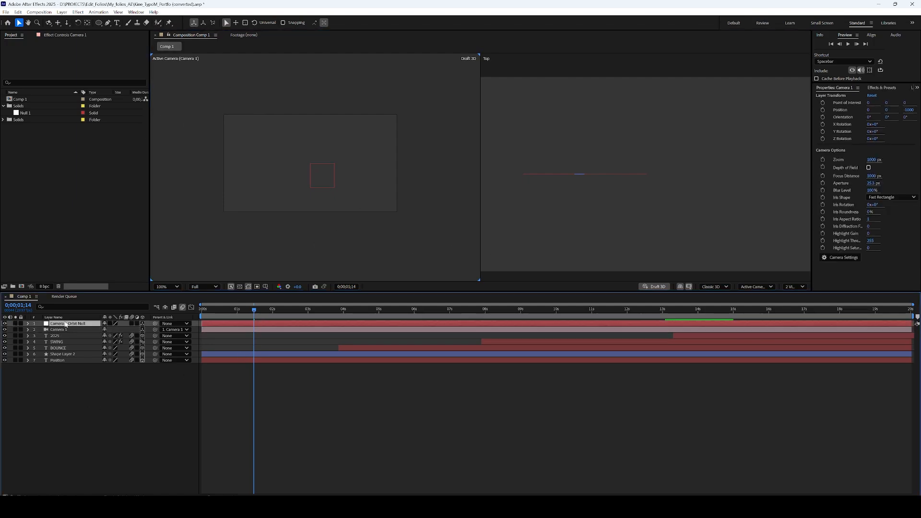
{"action": "left_click", "coordinate": [28, 324]}
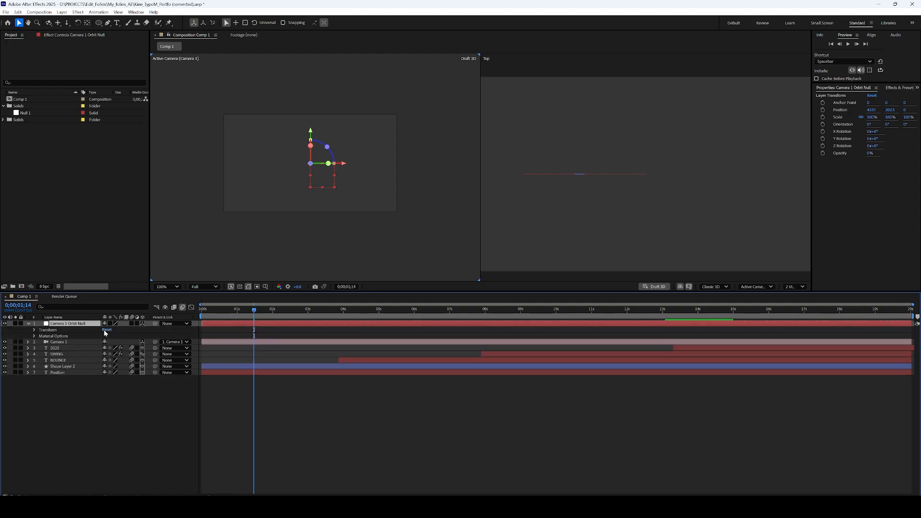
{"action": "left_click", "coordinate": [106, 330]}
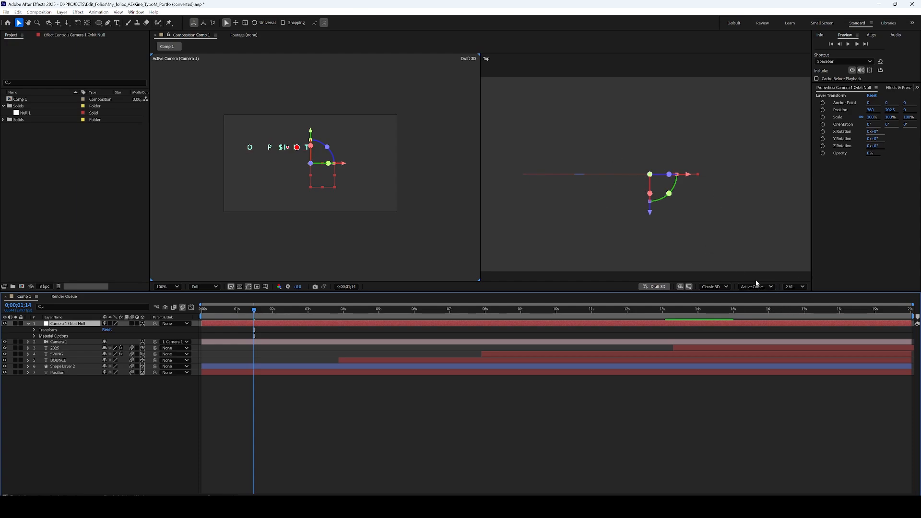
Change the Top view to Custom View 1 and select Camera 1 in that view
{"action": "left_click", "coordinate": [504, 68]}
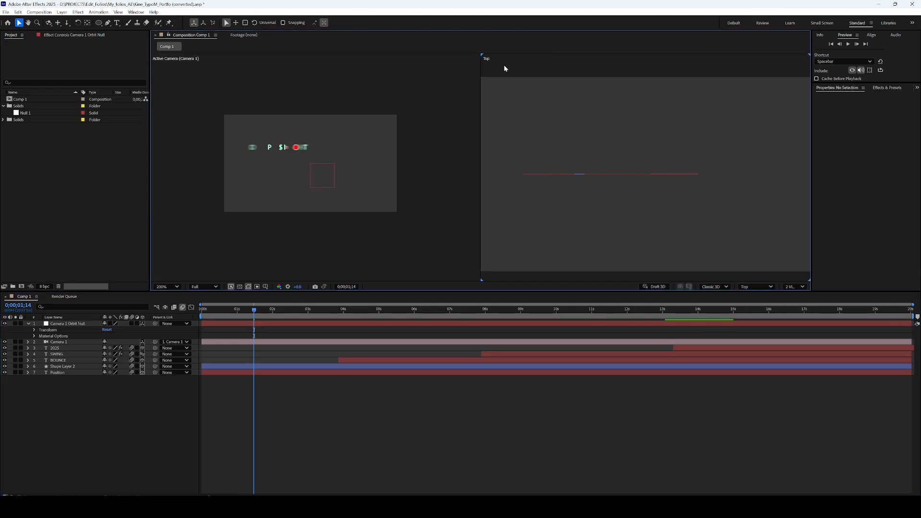
{"action": "left_click", "coordinate": [762, 286]}
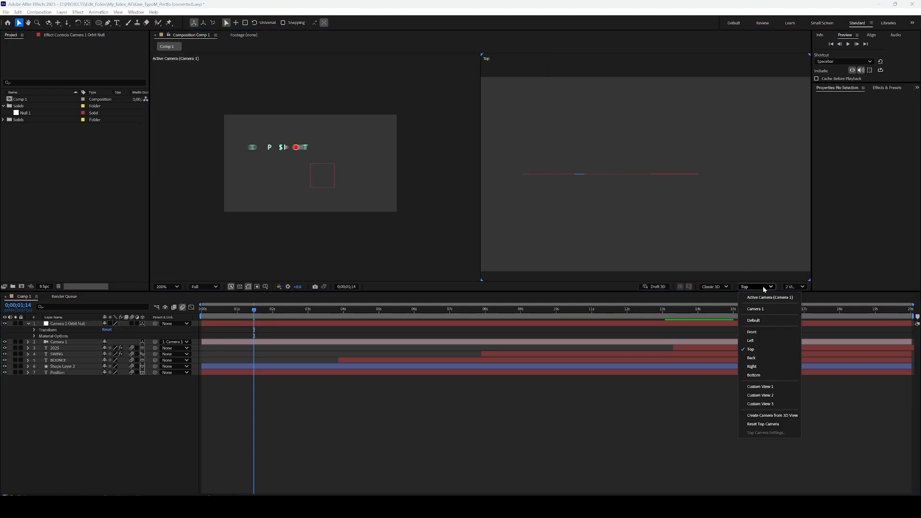
{"action": "left_click", "coordinate": [765, 386]}
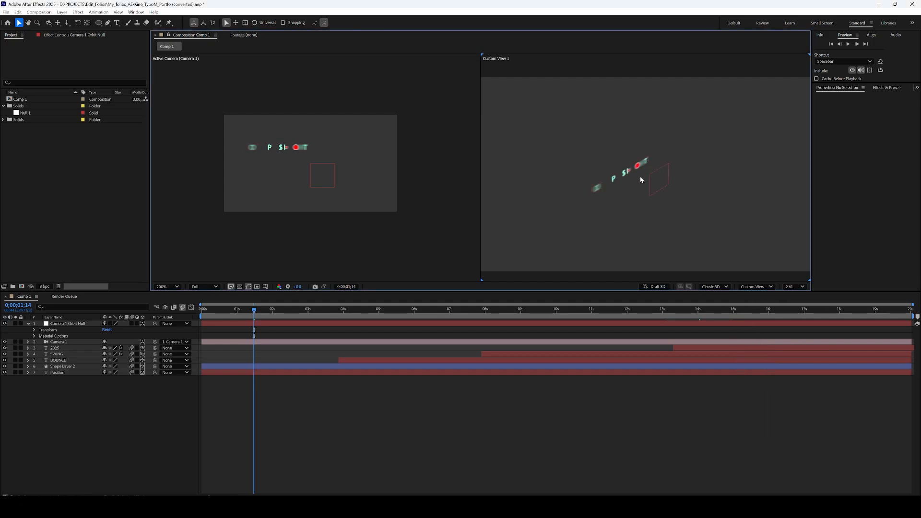
{"action": "scroll", "coordinate": [556, 216], "scroll_direction": "down", "scroll_amount": 2}
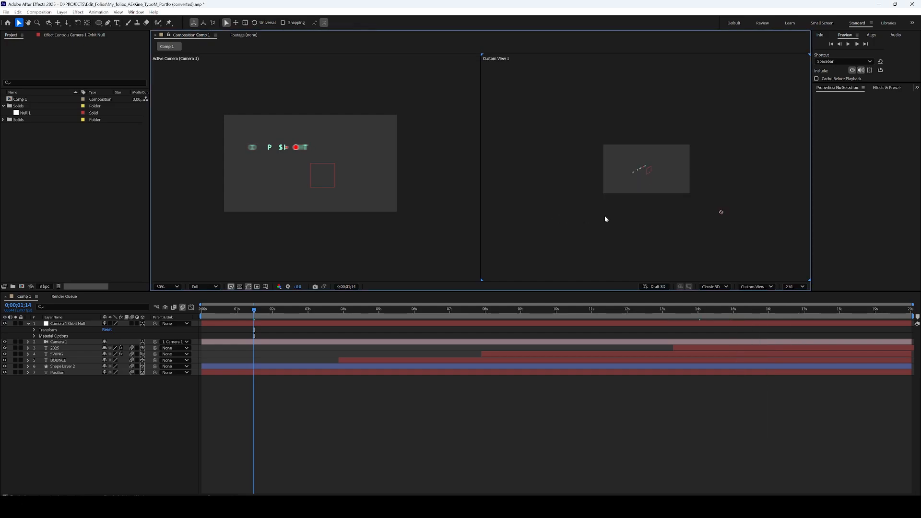
{"action": "left_click", "coordinate": [720, 213]}
{"action": "scroll", "coordinate": [672, 195], "scroll_direction": "up", "scroll_amount": 2}
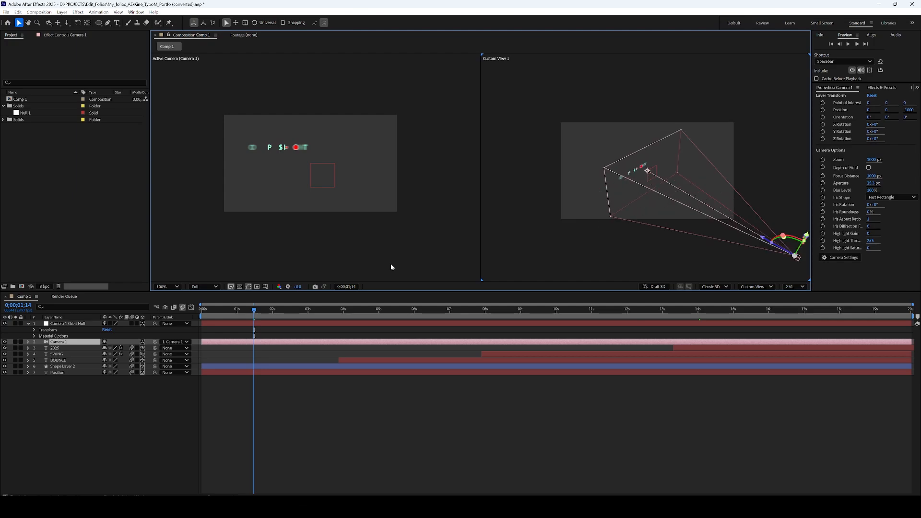
Set the Camera 1 Orbit Null's X position to about 257.6 and move the current time to 0;00;03;21
{"action": "left_click", "coordinate": [74, 324]}
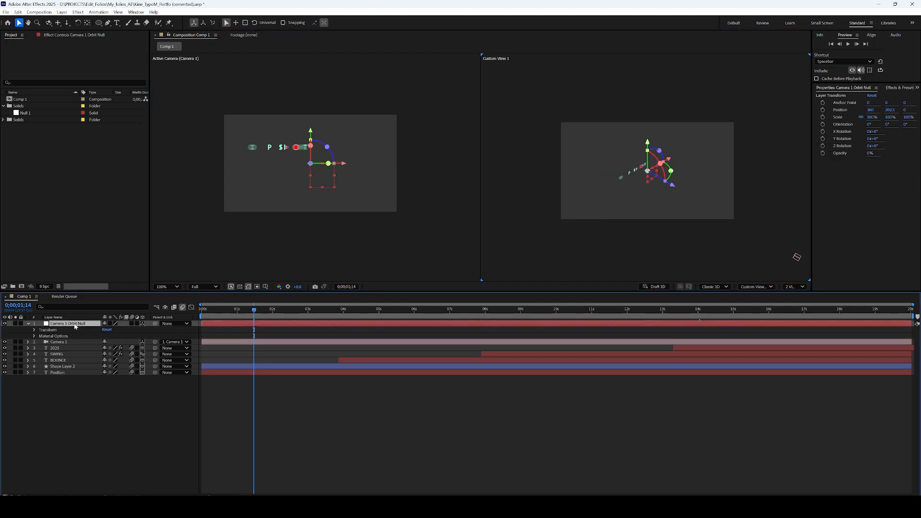
{"action": "left_click", "coordinate": [35, 331]}
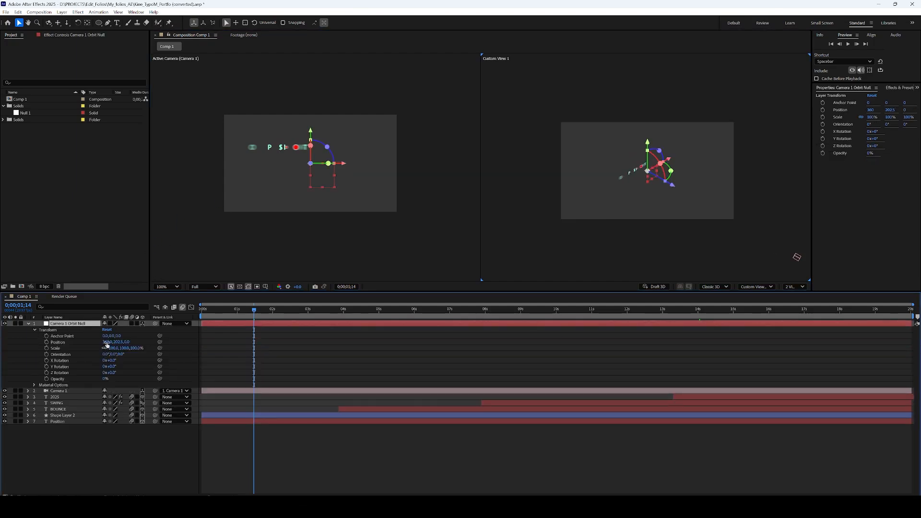
{"action": "left_click_drag", "start_coordinate": [106, 344], "coordinate": [84, 343]}
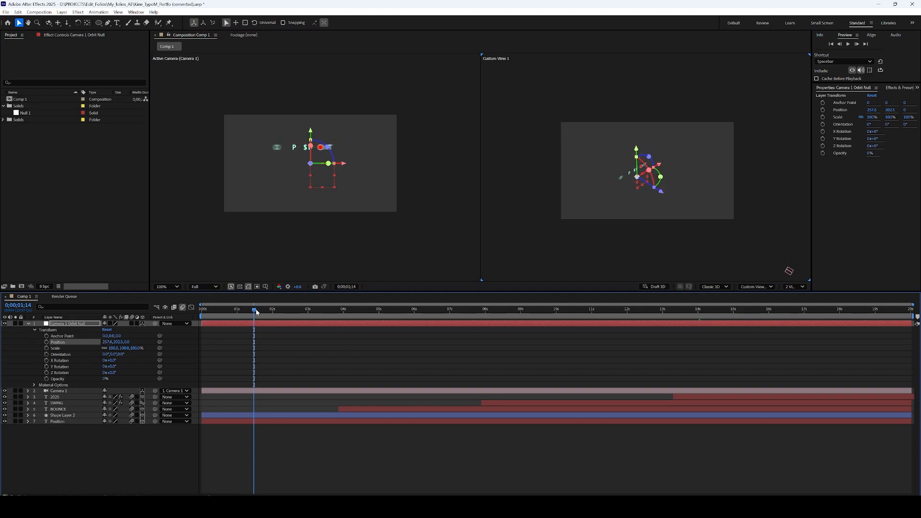
{"action": "left_click_drag", "start_coordinate": [256, 311], "coordinate": [333, 310]}
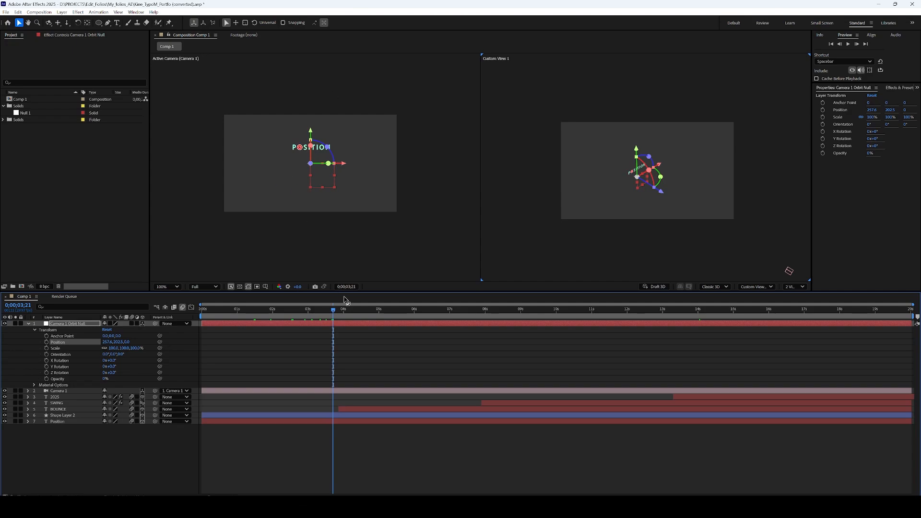
Show the Title/Action Safe guides in the Active Camera view at 200% magnification
{"action": "left_click", "coordinate": [188, 190]}
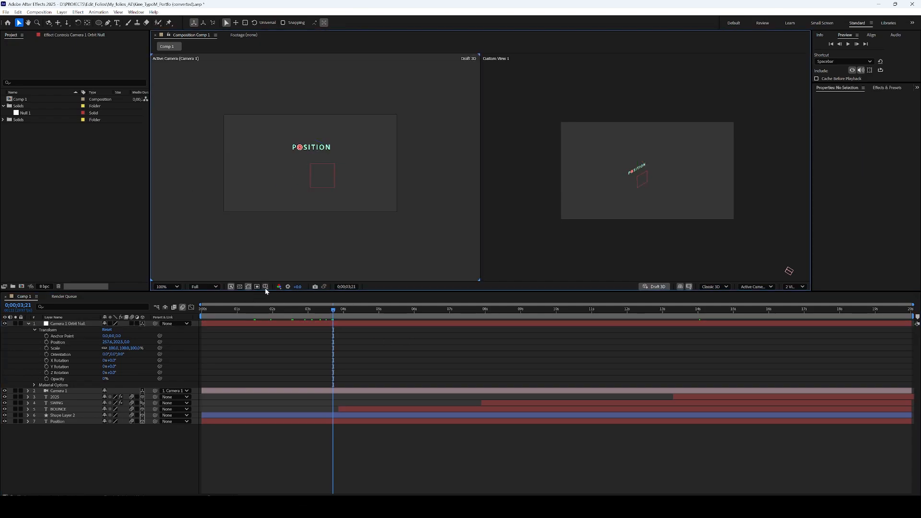
{"action": "left_click", "coordinate": [266, 287]}
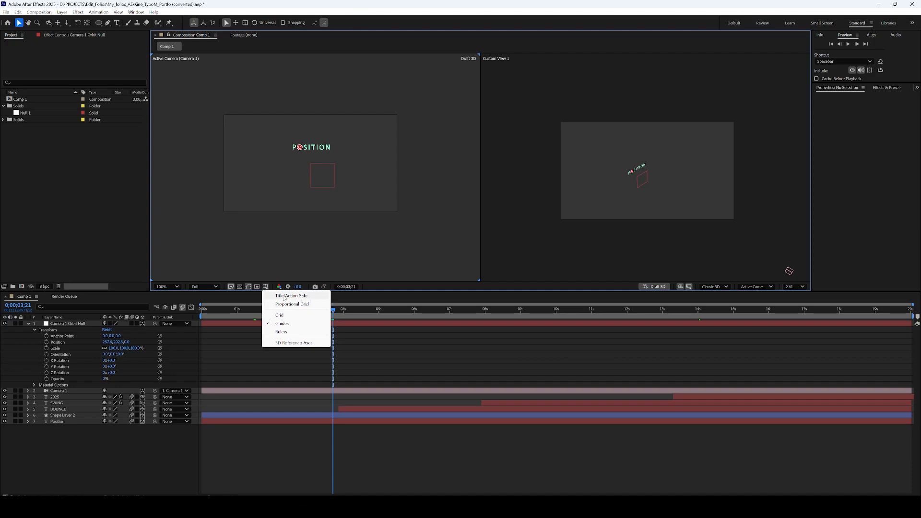
{"action": "left_click", "coordinate": [292, 296]}
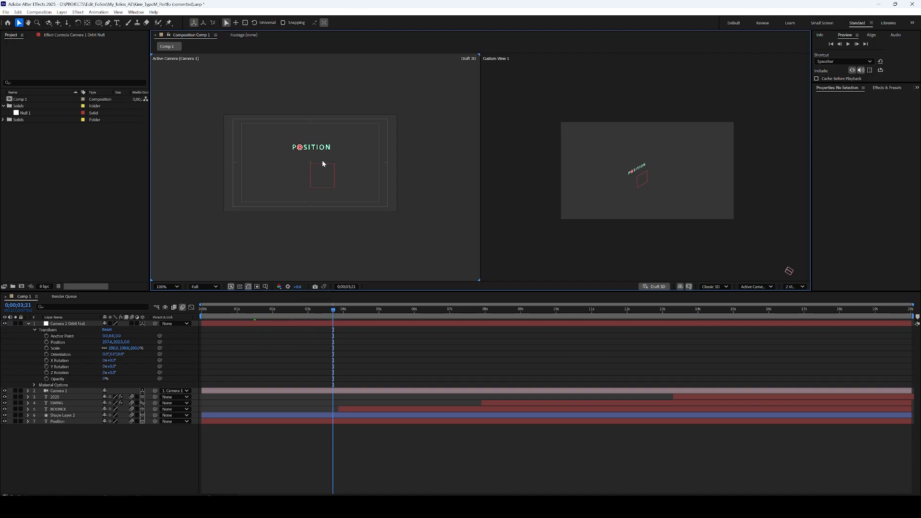
{"action": "key", "text": "period"}
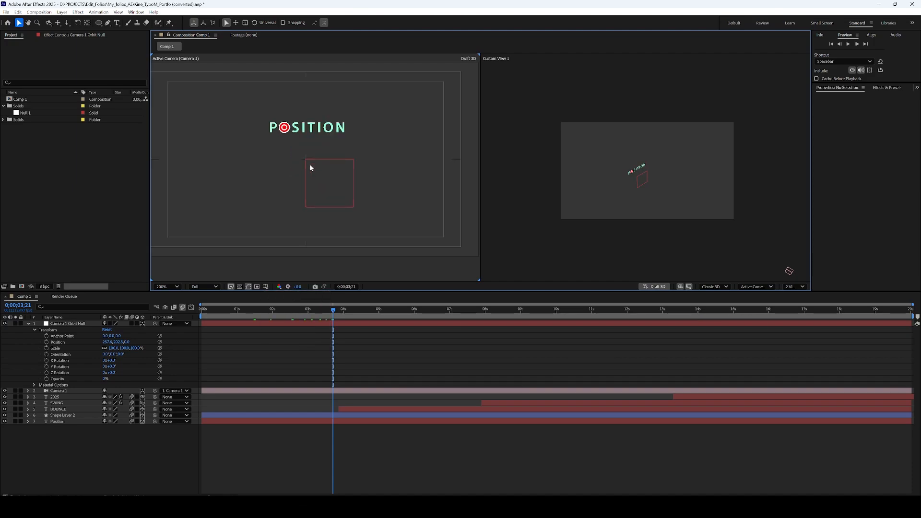
Set the orbit null's Y position to 137 and dolly Camera 1 in toward POSITION to about -439 on Z
{"action": "left_click", "coordinate": [61, 344]}
{"action": "left_click_drag", "start_coordinate": [118, 343], "coordinate": [14, 385]}
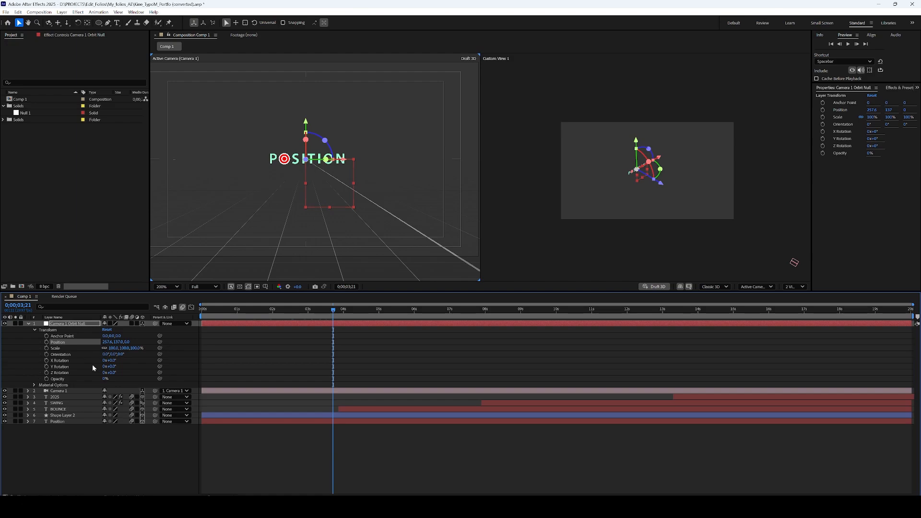
{"action": "left_click", "coordinate": [65, 392]}
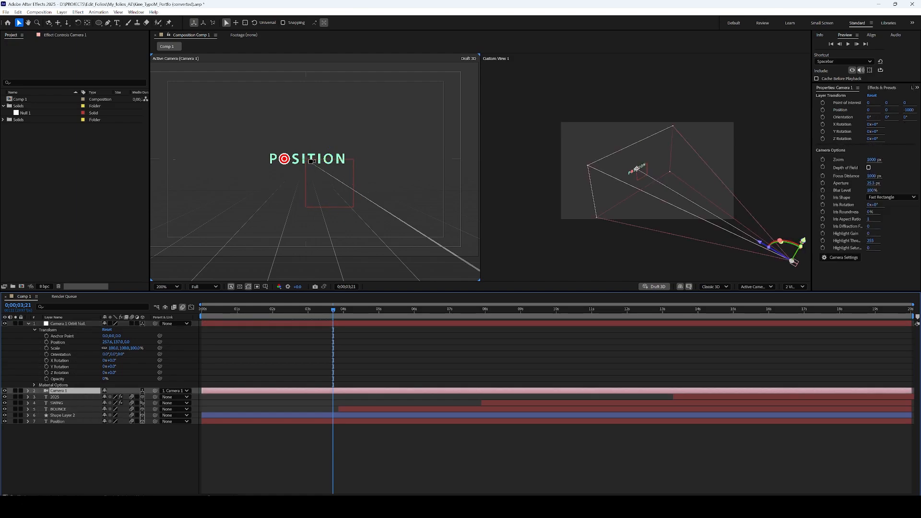
{"action": "left_click_drag", "start_coordinate": [312, 161], "coordinate": [339, 55]}
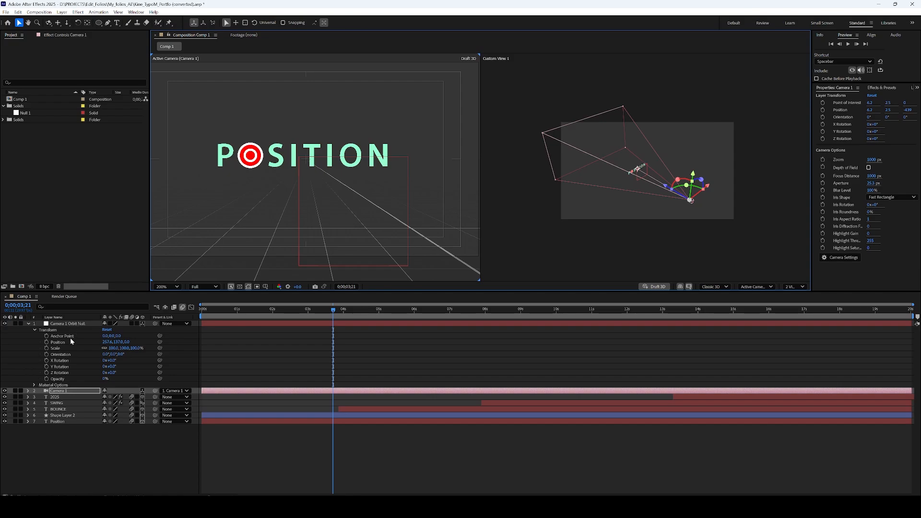
Enlarge the composition viewer, fine-tune the orbit null's X position to about 260.7 to centre POSITION, and preview the animation
{"action": "left_click", "coordinate": [61, 324]}
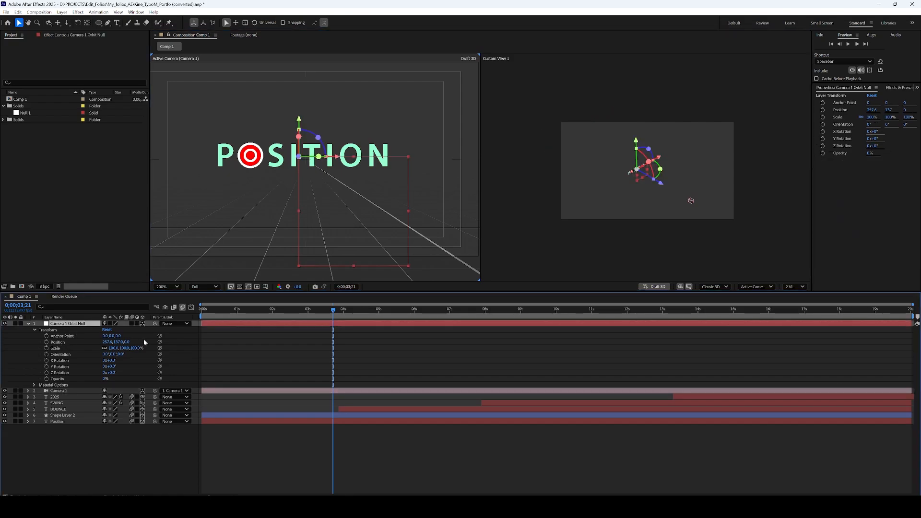
{"action": "left_click_drag", "start_coordinate": [109, 342], "coordinate": [106, 341]}
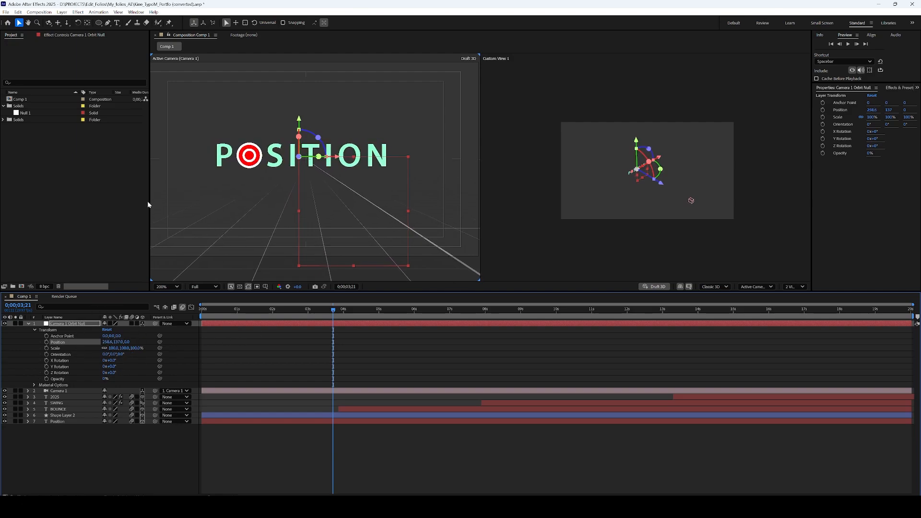
{"action": "left_click_drag", "start_coordinate": [148, 205], "coordinate": [81, 205]}
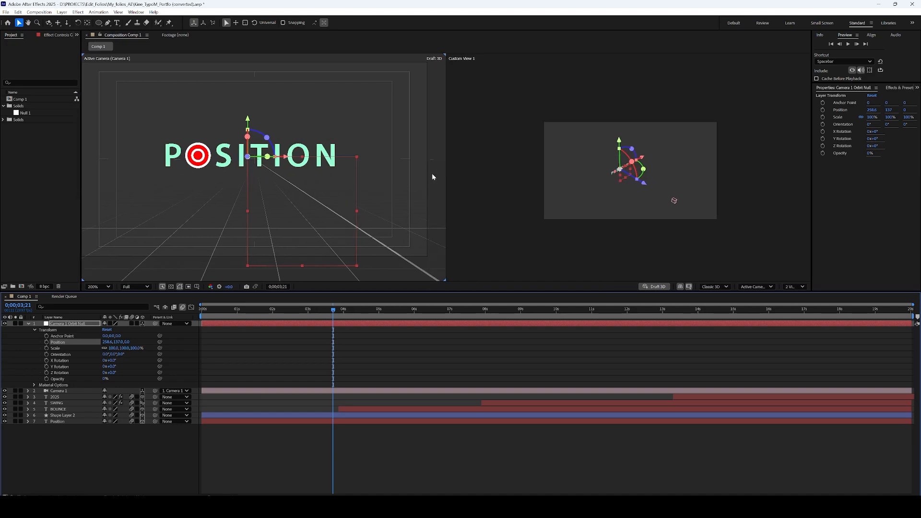
{"action": "key", "text": "space"}
{"action": "mouse_move", "coordinate": [335, 184]}
{"action": "left_mouse_down"}
{"action": "mouse_move", "coordinate": [358, 187]}
{"action": "mouse_move", "coordinate": [346, 195]}
{"action": "left_mouse_up"}
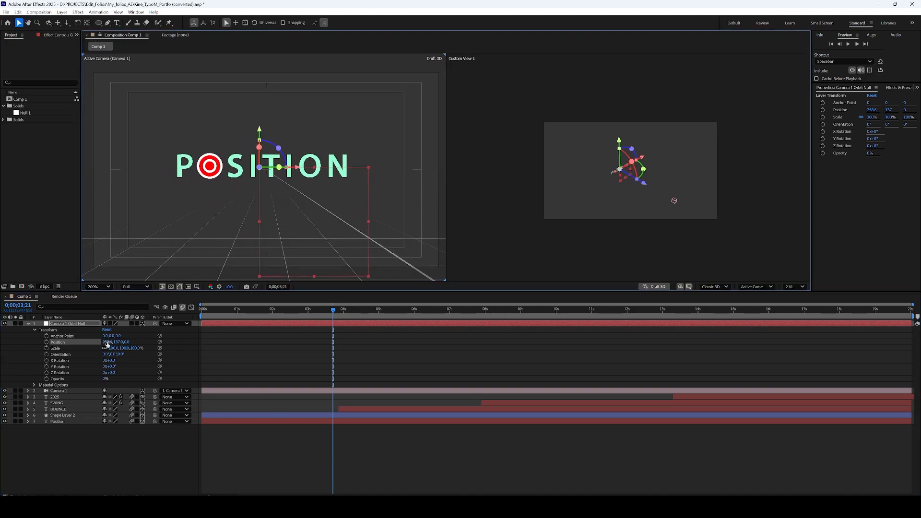
{"action": "mouse_move", "coordinate": [106, 343]}
{"action": "left_mouse_down"}
{"action": "mouse_move", "coordinate": [119, 342]}
{"action": "mouse_move", "coordinate": [103, 343]}
{"action": "left_mouse_up"}
{"action": "right_click", "coordinate": [118, 342]}
{"action": "left_click", "coordinate": [115, 343]}
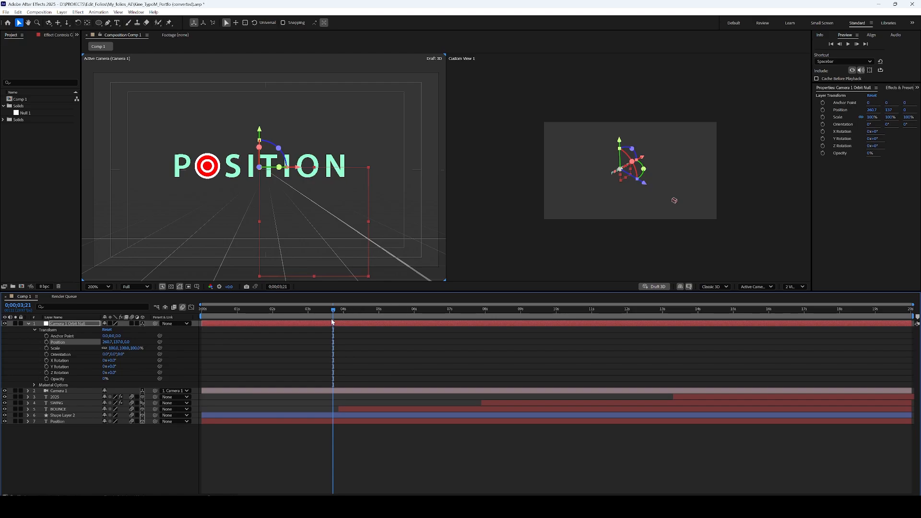
{"action": "key", "text": "space"}
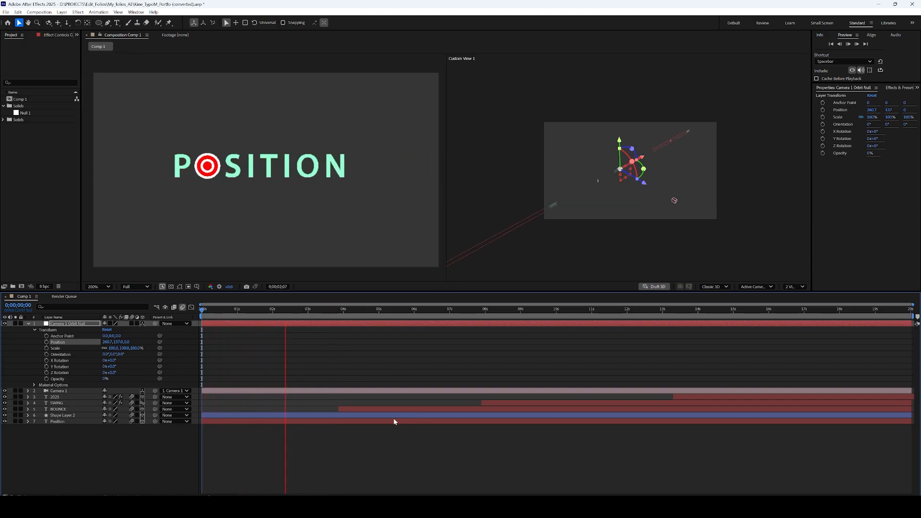
{"action": "key", "text": "space"}
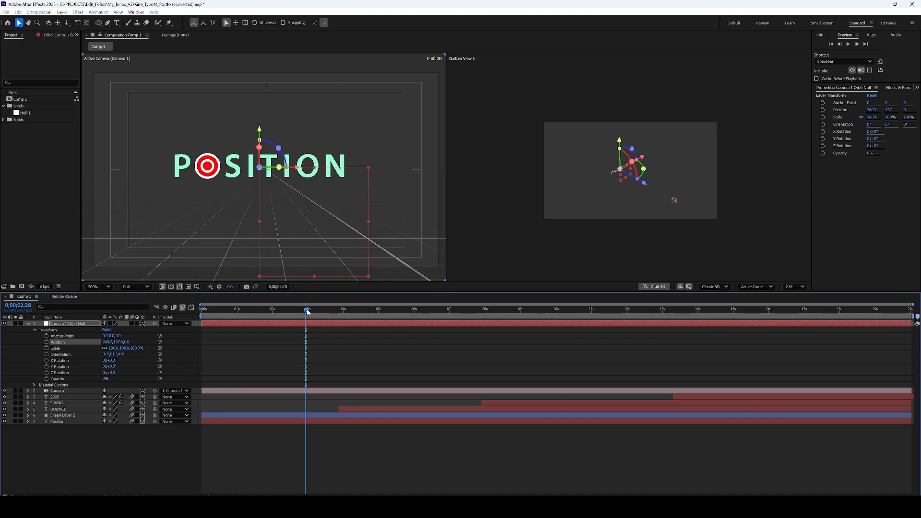
Add starting keyframes for Camera 1's Point of Interest and Position at 0;00;00;00
{"action": "left_click_drag", "start_coordinate": [307, 311], "coordinate": [200, 312]}
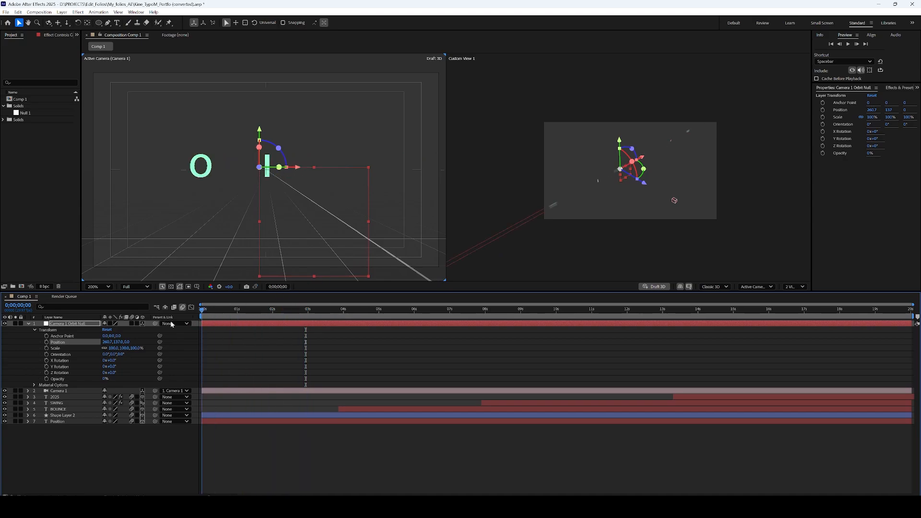
{"action": "left_click", "coordinate": [46, 393]}
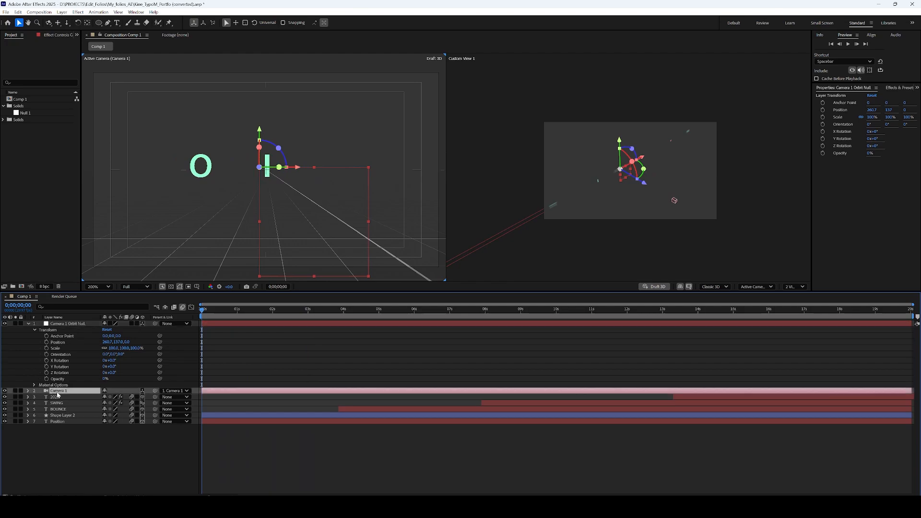
{"action": "left_click", "coordinate": [28, 390]}
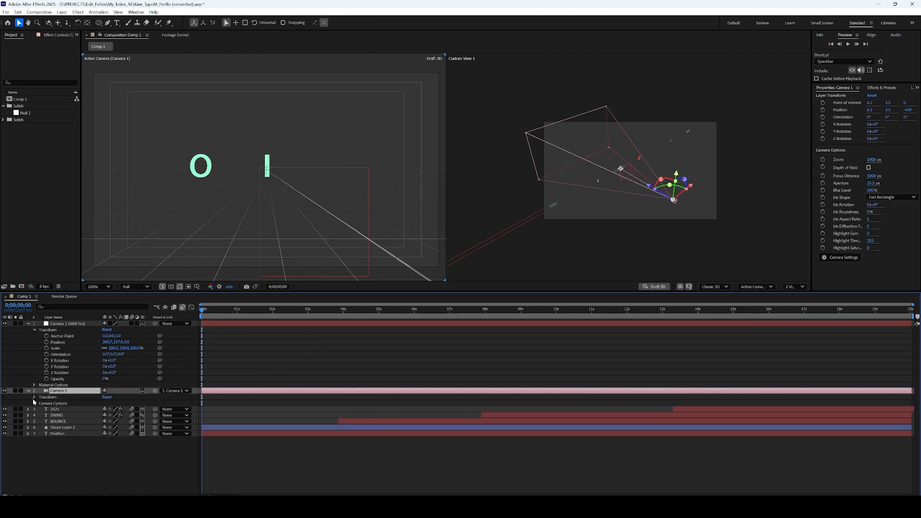
{"action": "left_click", "coordinate": [33, 397]}
{"action": "left_click", "coordinate": [46, 403]}
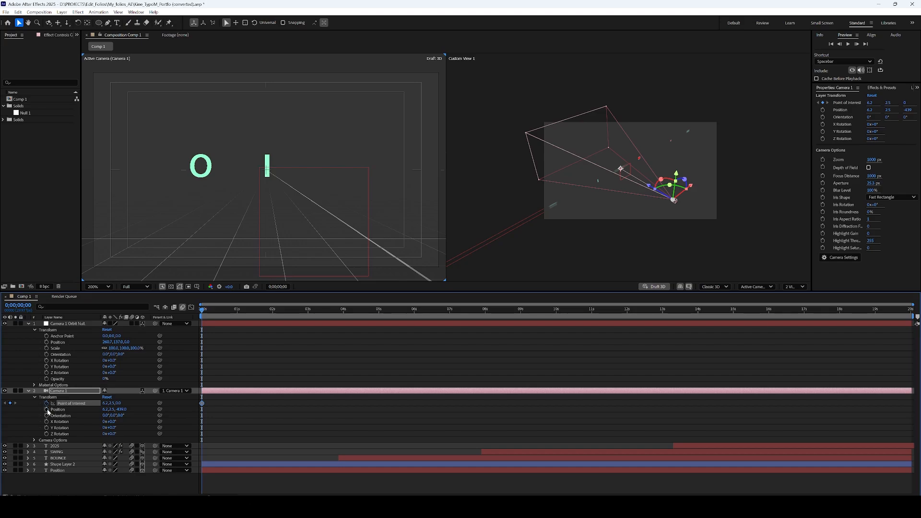
{"action": "left_click", "coordinate": [47, 409]}
Keyframe Camera 1's Z position at about -99 at 0;00;03;00, and swap the two Position keyframes so the camera pulls back from the text
{"action": "left_click_drag", "start_coordinate": [210, 317], "coordinate": [307, 324]}
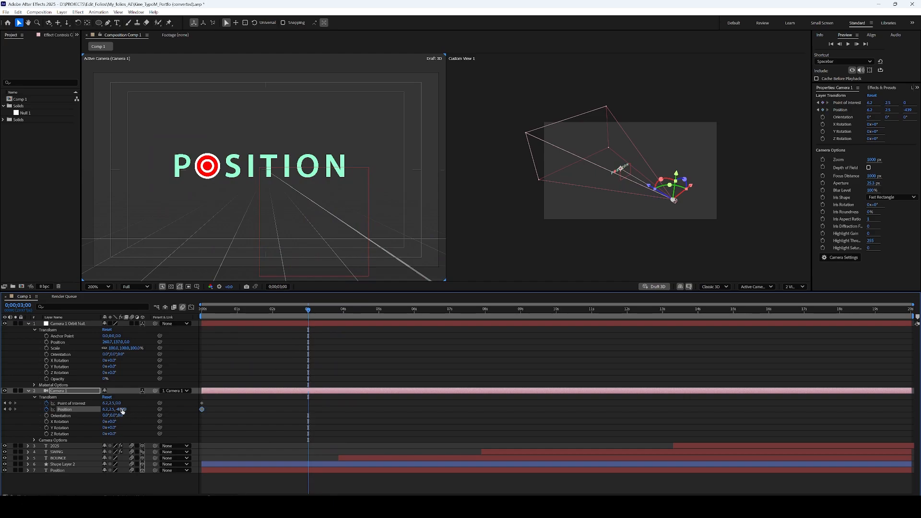
{"action": "mouse_move", "coordinate": [120, 409]}
{"action": "left_mouse_down"}
{"action": "mouse_move", "coordinate": [158, 409]}
{"action": "mouse_move", "coordinate": [137, 413]}
{"action": "left_mouse_up"}
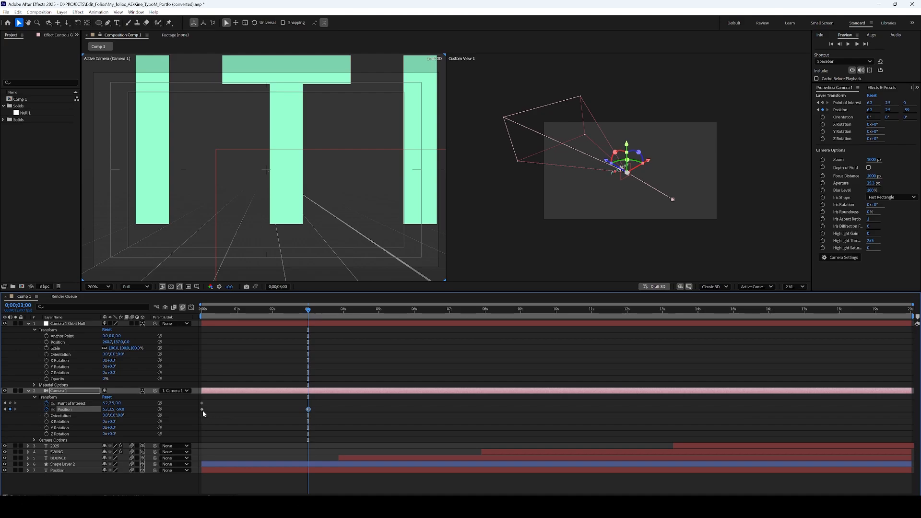
{"action": "mouse_move", "coordinate": [201, 409]}
{"action": "left_mouse_down"}
{"action": "mouse_move", "coordinate": [308, 411]}
{"action": "mouse_move", "coordinate": [203, 416]}
{"action": "left_mouse_up"}
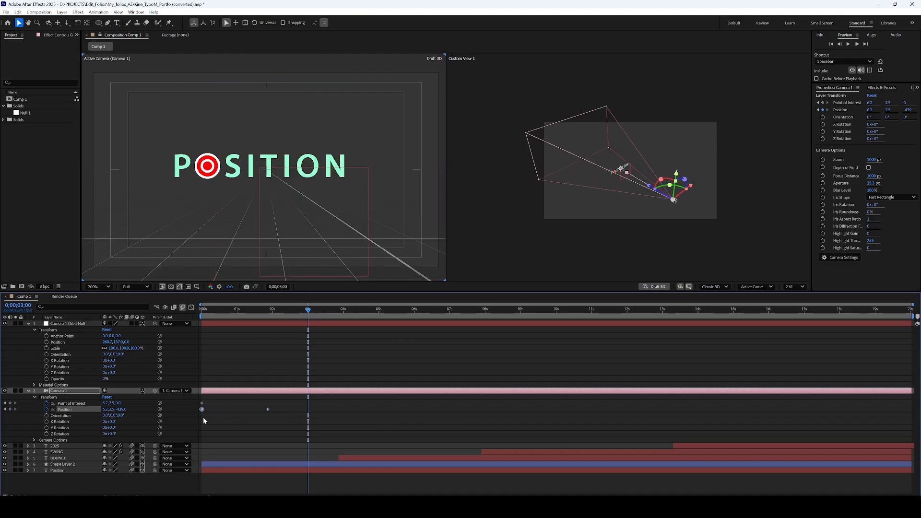
{"action": "left_click_drag", "start_coordinate": [268, 409], "coordinate": [312, 412]}
Preview the camera's pull-back from the start of the composition
{"action": "left_click_drag", "start_coordinate": [257, 310], "coordinate": [199, 370]}
{"action": "key", "text": "space"}
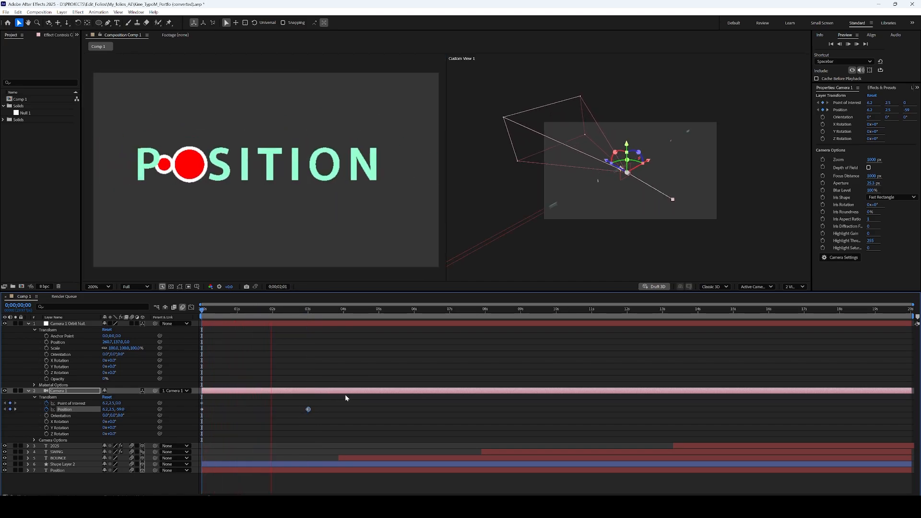
{"action": "key", "text": "space"}
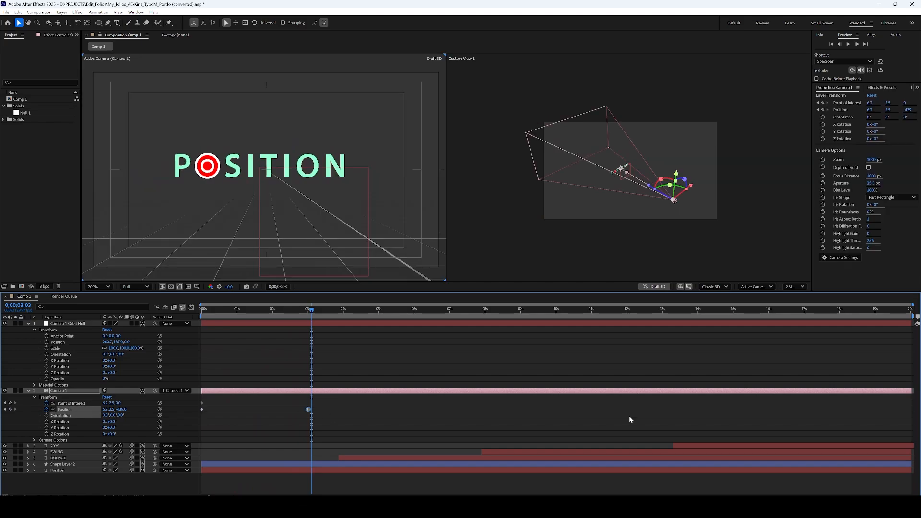
Set the incoming velocity influence of Camera 1's selected Position keyframe at three seconds to 100%
{"action": "key", "text": "ctrl+shift+k"}
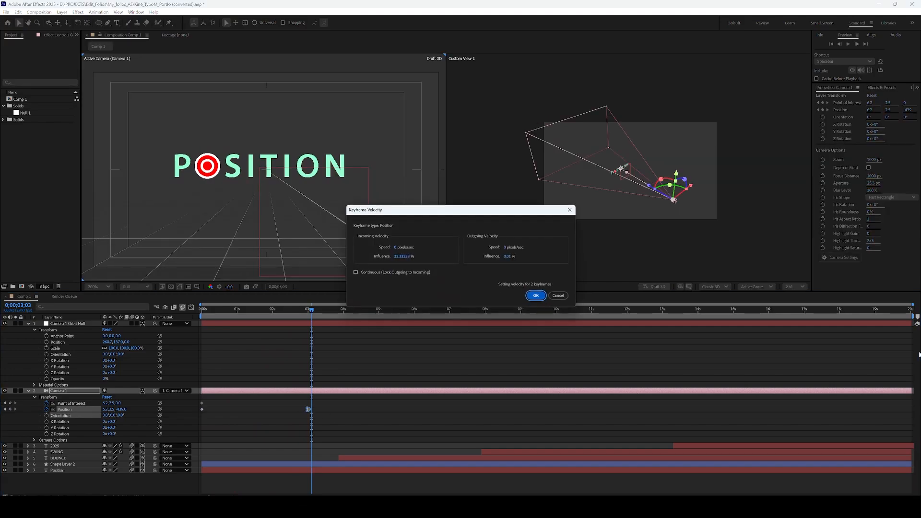
{"action": "key", "text": "Tab"}
{"action": "type", "text": "100"}
{"action": "key", "text": "Return"}
Play back the eased camera pull-back repeatedly from 0;00;00;00 to check its motion over the POSITION text
{"action": "key", "text": "space"}
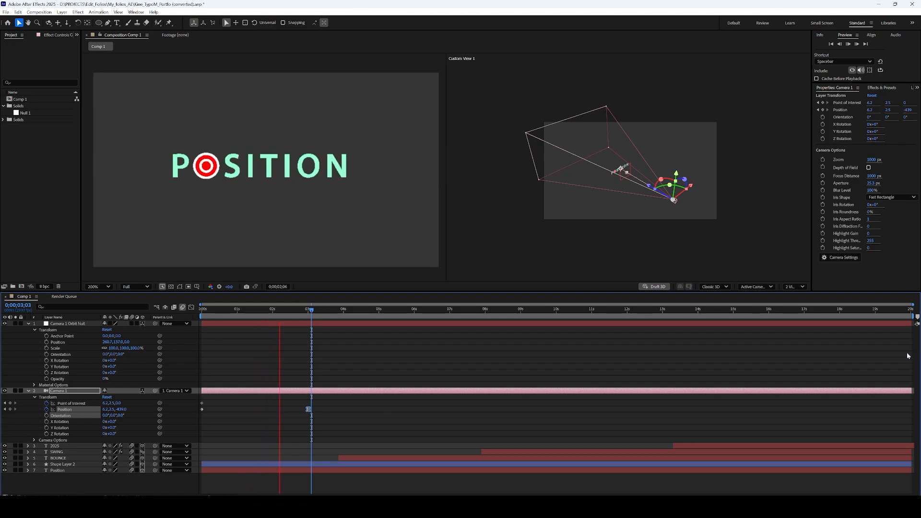
{"action": "key", "text": "space"}
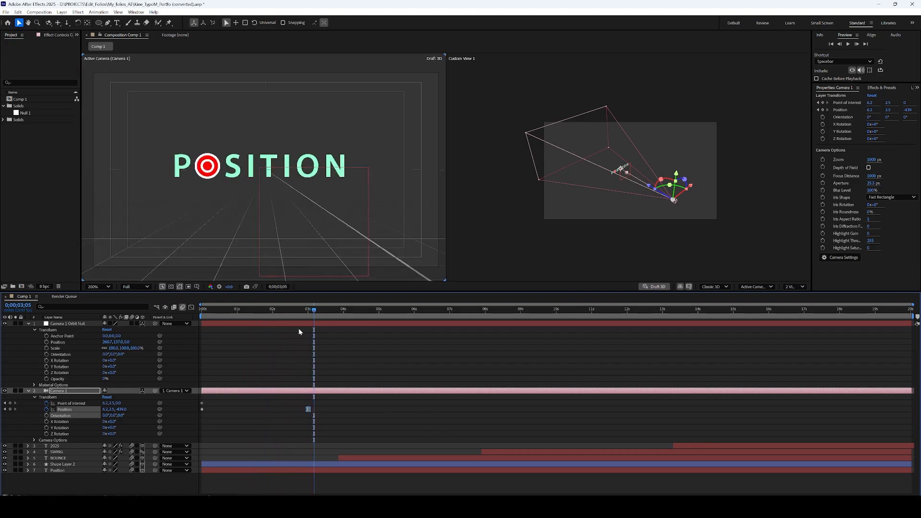
{"action": "key", "text": "space"}
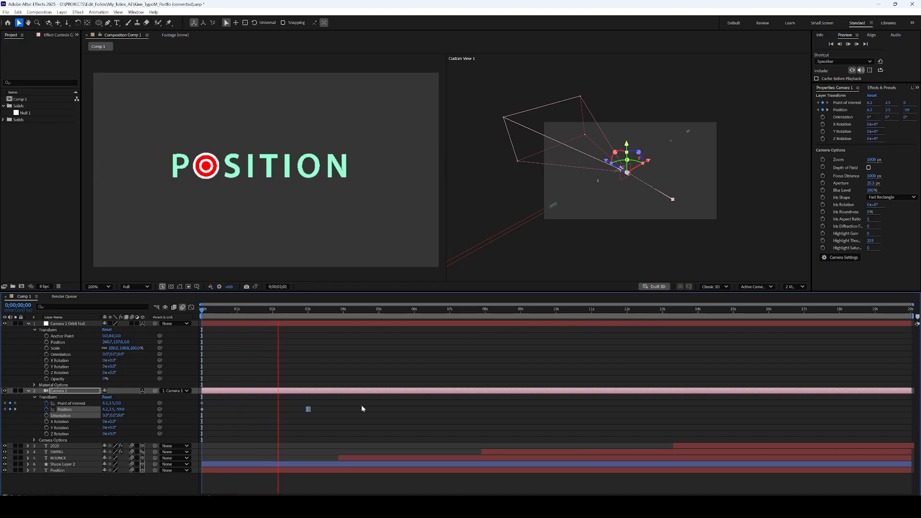
{"action": "key", "text": "space"}
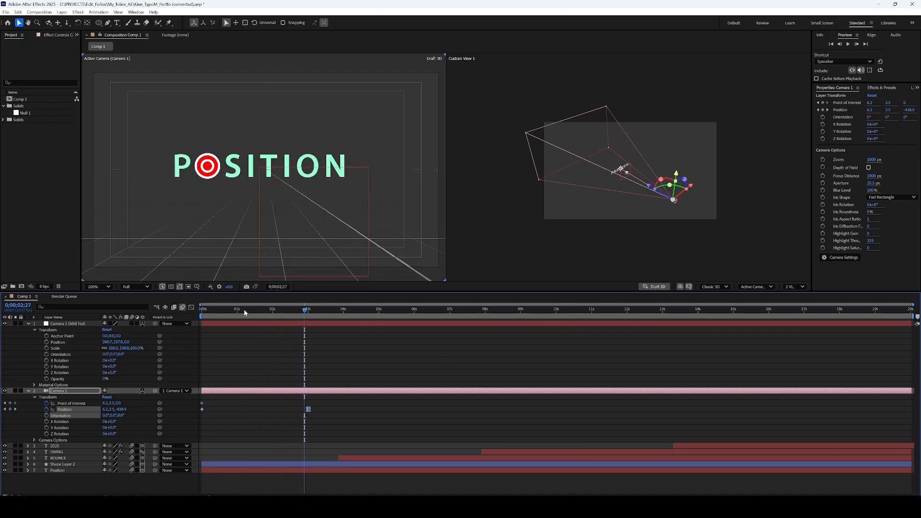
{"action": "key", "text": "Home"}
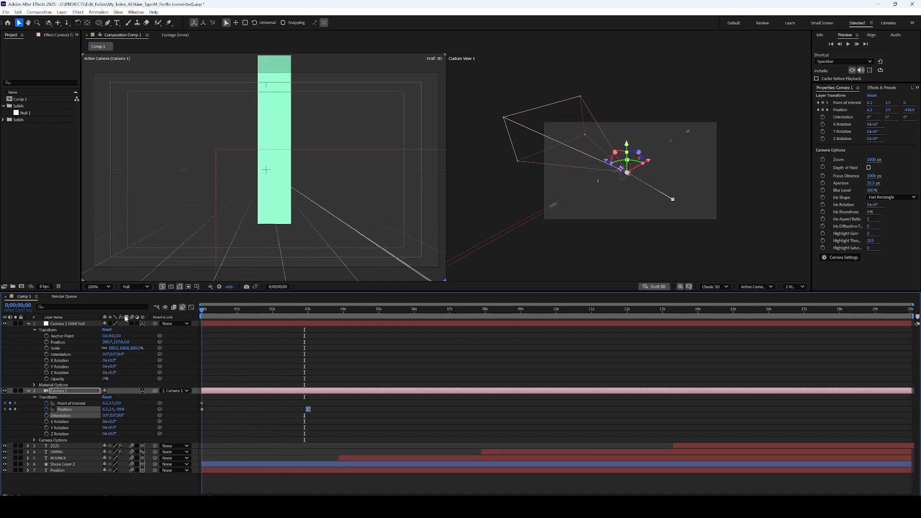
{"action": "left_click_drag", "start_coordinate": [198, 316], "coordinate": [157, 339]}
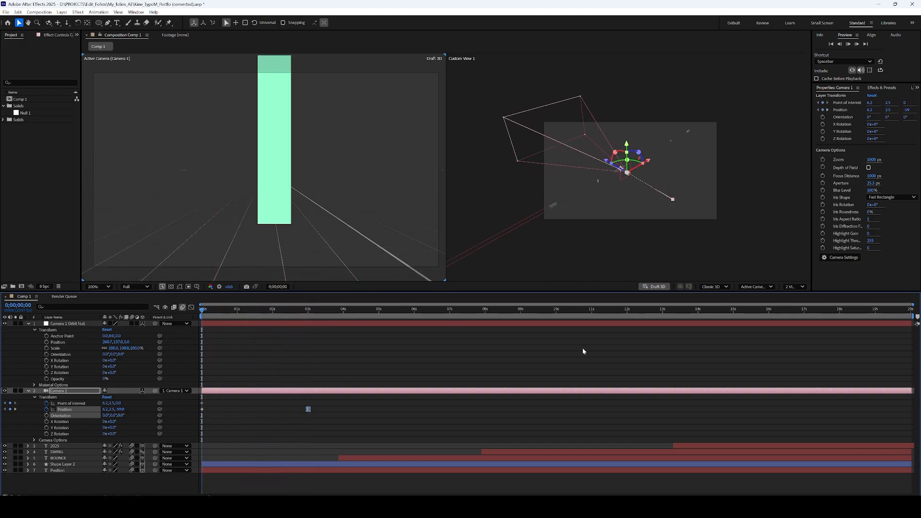
{"action": "key", "text": "space"}
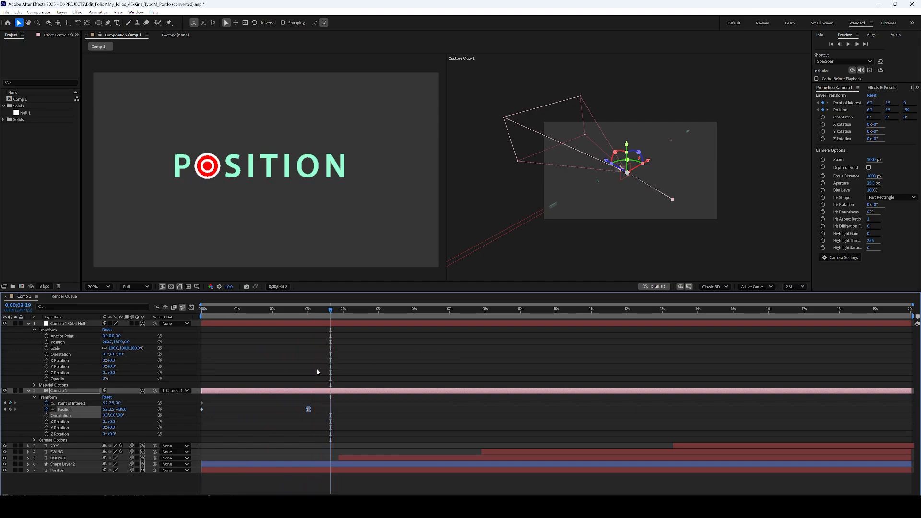
Shift Camera 1's last Position keyframe to about 0;00;03;03, and add one captured at 0;00;02;08 and moved to about 0;00;01;05
{"action": "key", "text": "space"}
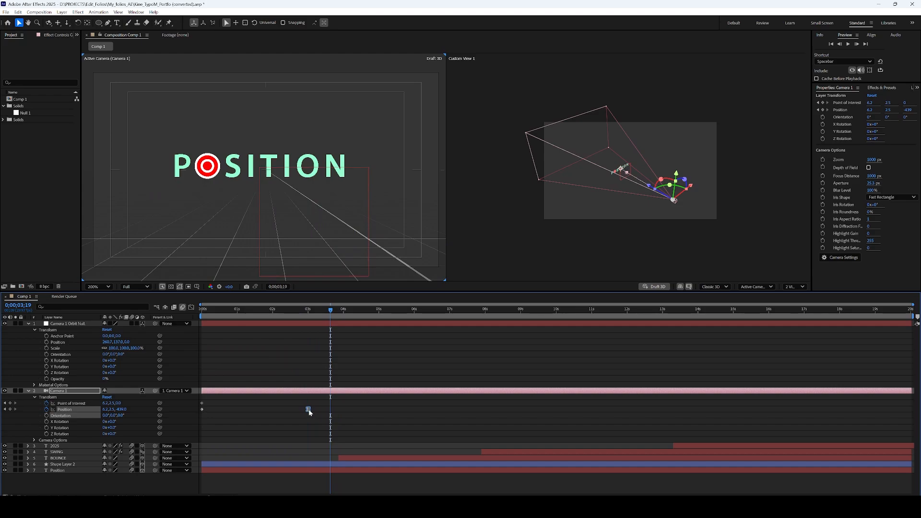
{"action": "mouse_move", "coordinate": [308, 409]}
{"action": "left_mouse_down"}
{"action": "mouse_move", "coordinate": [289, 409]}
{"action": "mouse_move", "coordinate": [311, 411]}
{"action": "left_mouse_up"}
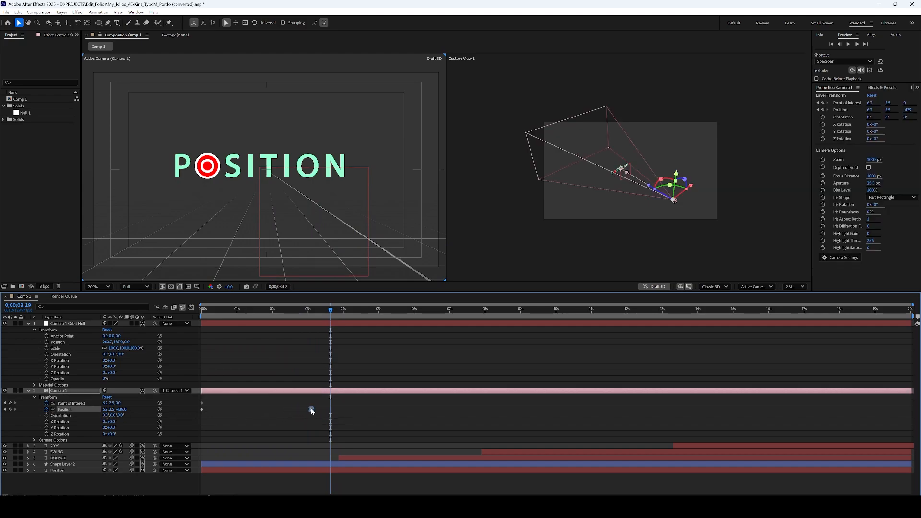
{"action": "left_click", "coordinate": [282, 311]}
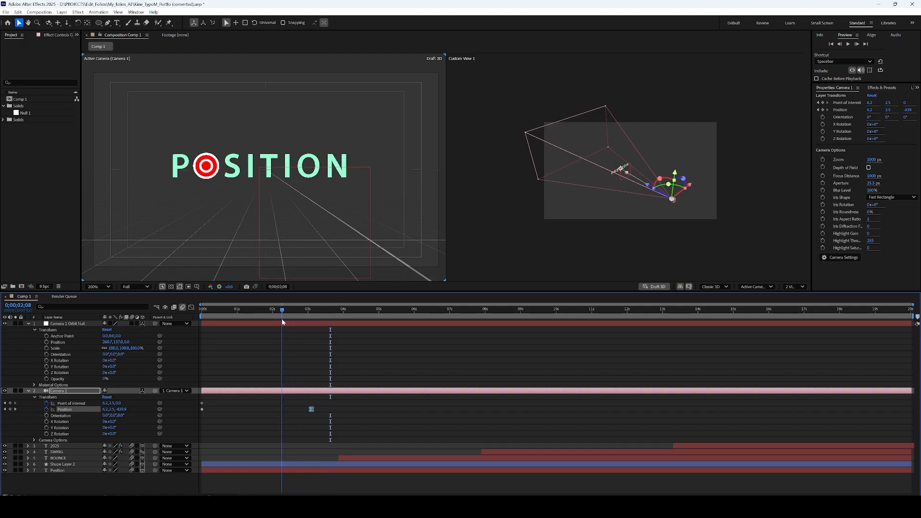
{"action": "left_click", "coordinate": [11, 409]}
{"action": "left_click_drag", "start_coordinate": [285, 413], "coordinate": [244, 411]}
{"action": "key", "text": "space"}
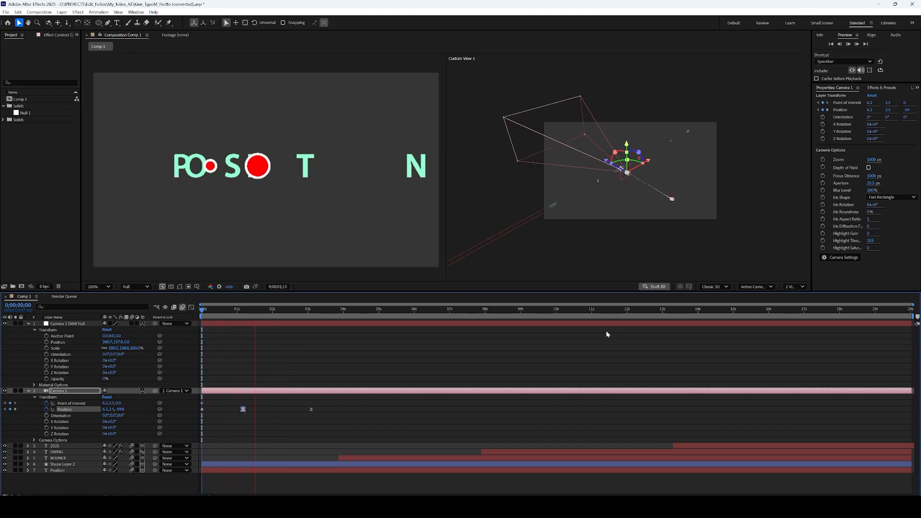
{"action": "key", "text": "space"}
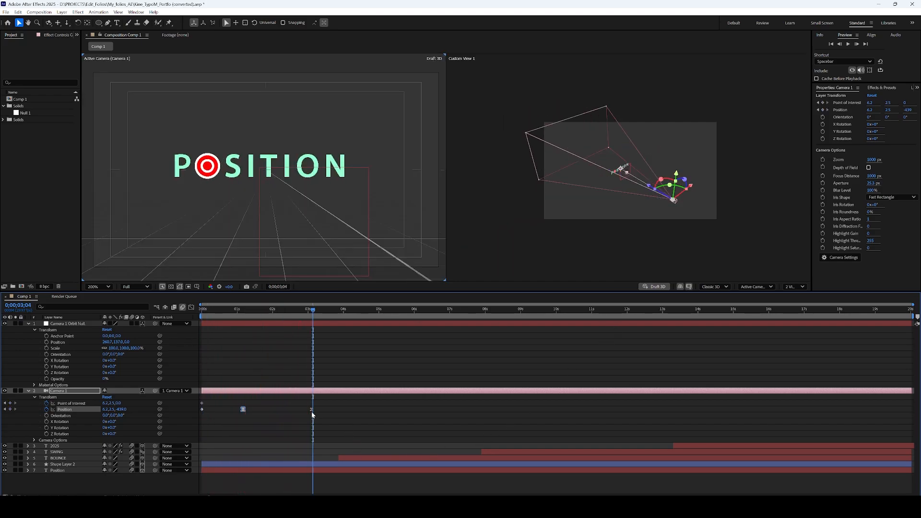
Replace Camera 1's last Position keyframe with one at 0;00;03;20 with Z about -485, and preview the pull-back from the start
{"action": "left_click_drag", "start_coordinate": [311, 409], "coordinate": [328, 413]}
{"action": "left_click_drag", "start_coordinate": [305, 316], "coordinate": [333, 316]}
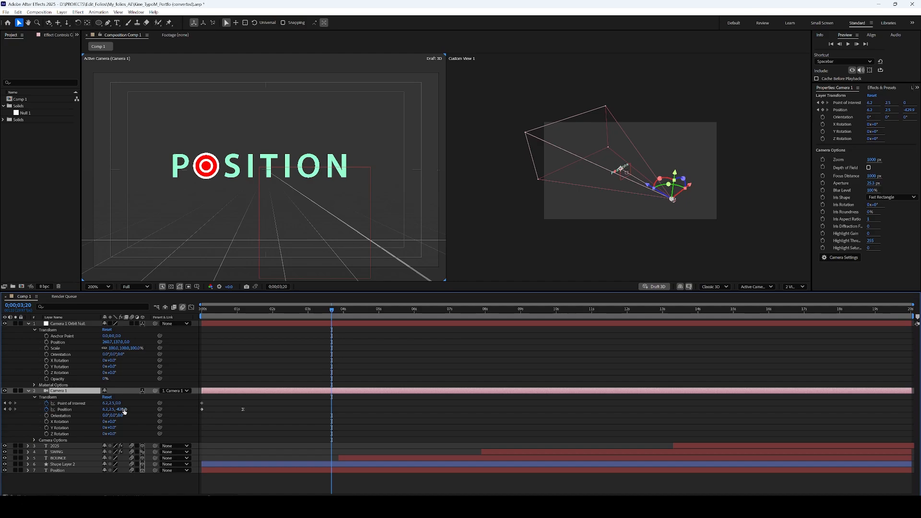
{"action": "left_click_drag", "start_coordinate": [124, 411], "coordinate": [99, 410]}
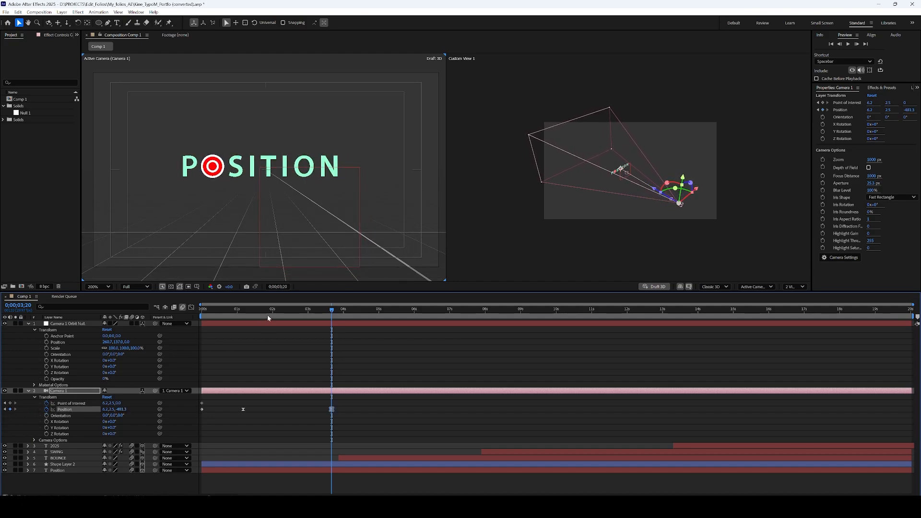
{"action": "left_click_drag", "start_coordinate": [240, 310], "coordinate": [199, 310]}
{"action": "key", "text": "space"}
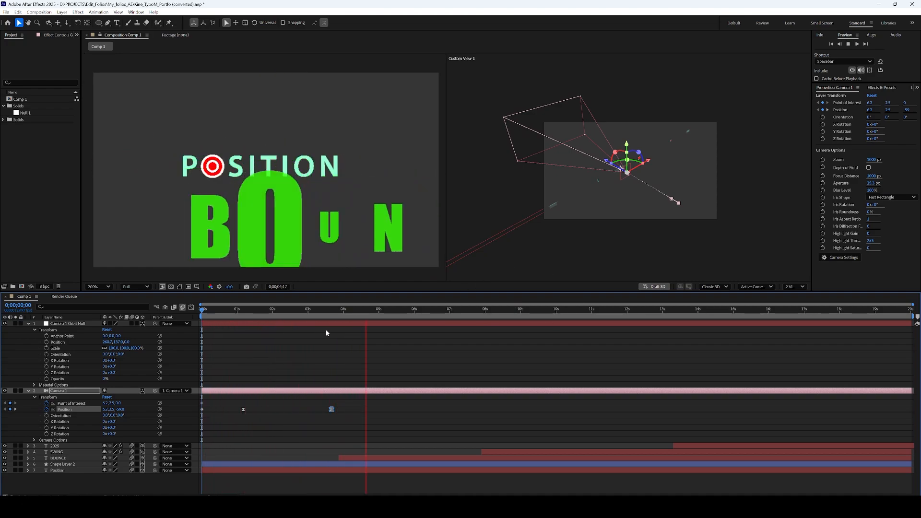
{"action": "key", "text": "space"}
{"action": "key", "text": "space"}
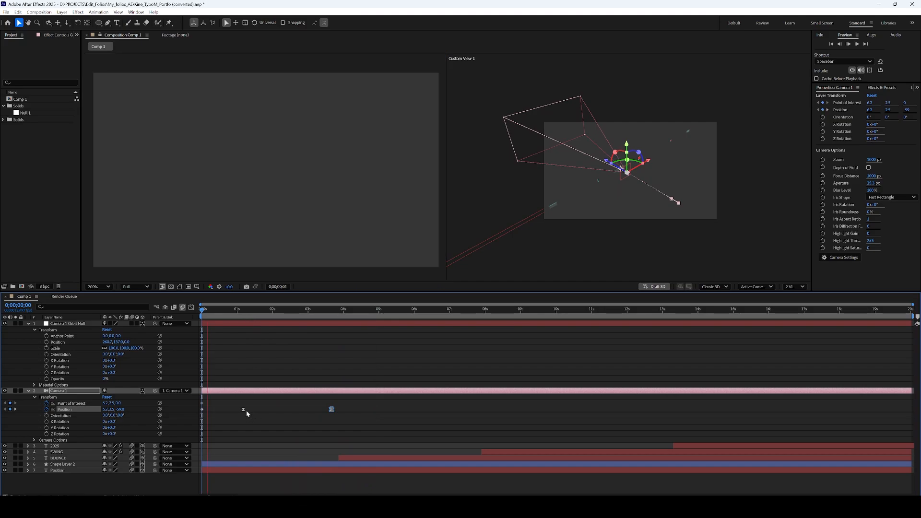
Move Camera 1's second Position keyframe to about 0;00;01;18 and check the retimed pull-back in the preview
{"action": "mouse_move", "coordinate": [243, 410]}
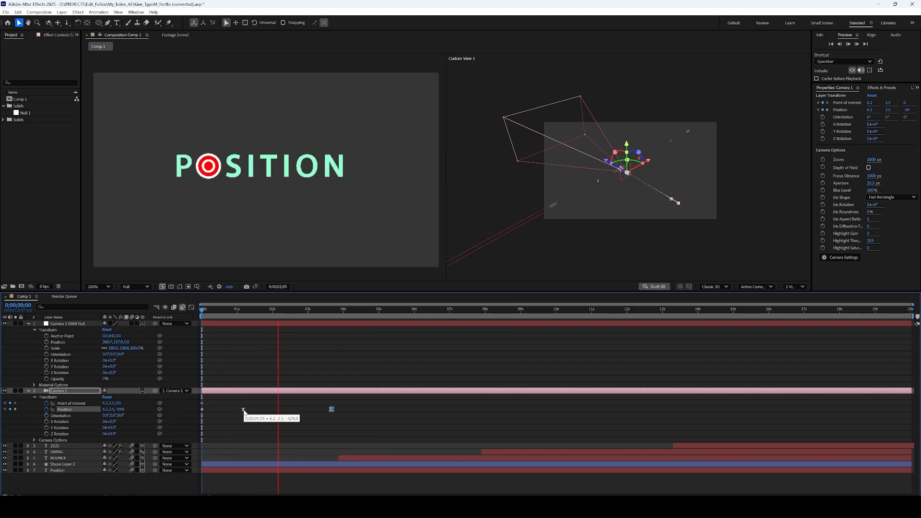
{"action": "left_click_drag", "start_coordinate": [243, 410], "coordinate": [258, 409]}
{"action": "key", "text": "space"}
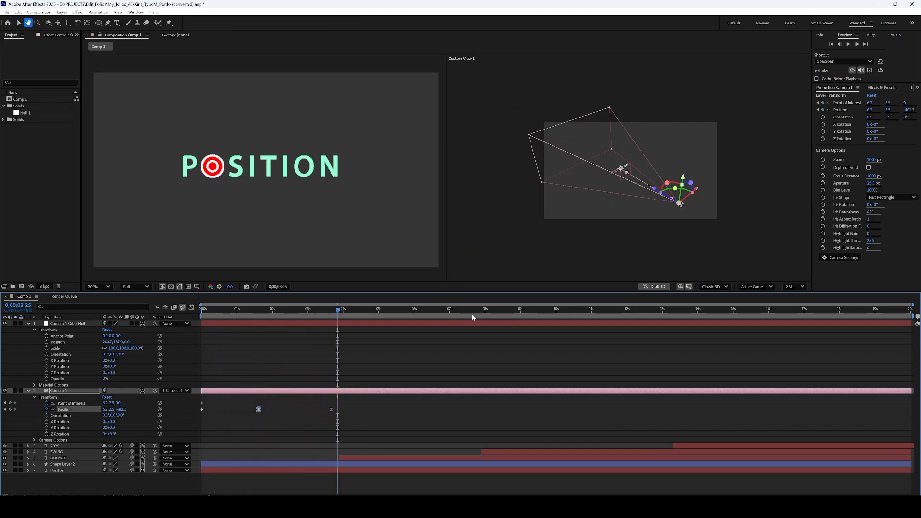
{"action": "key", "text": "space"}
Start Position keyframing on Camera 1 Orbit Null at 0;00;03;27 and move that keyframe to about 0;00;03;20, level with Camera 1's keyframe
{"action": "mouse_move", "coordinate": [338, 315]}
{"action": "left_mouse_down"}
{"action": "mouse_move", "coordinate": [247, 315]}
{"action": "mouse_move", "coordinate": [359, 318]}
{"action": "mouse_move", "coordinate": [340, 326]}
{"action": "left_mouse_up"}
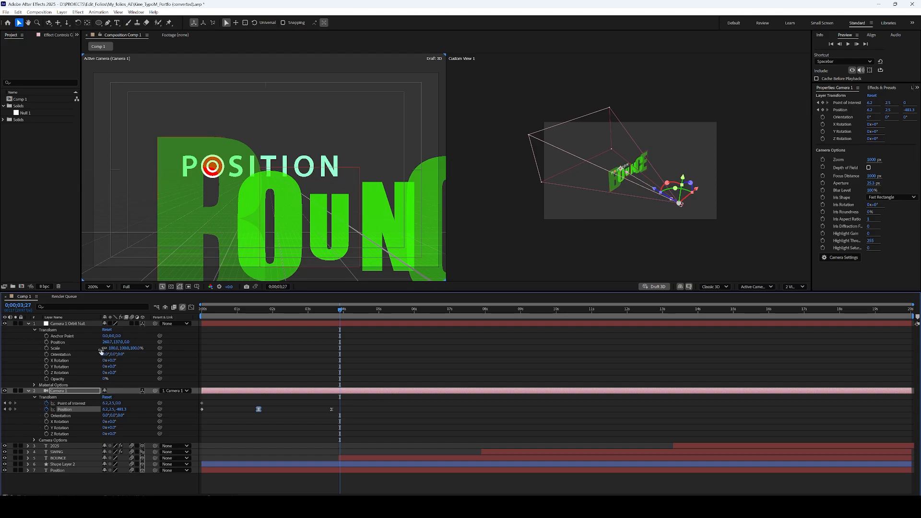
{"action": "left_click", "coordinate": [71, 325]}
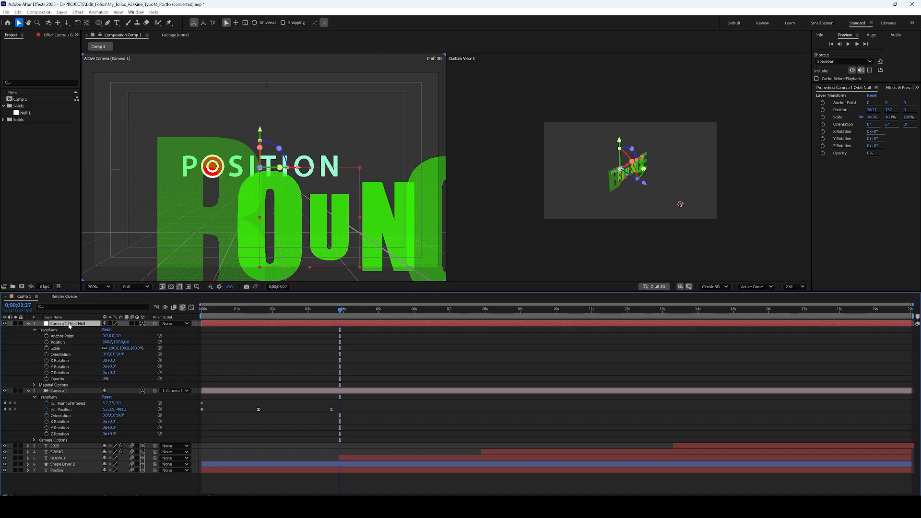
{"action": "left_click", "coordinate": [47, 341]}
{"action": "left_click", "coordinate": [338, 345]}
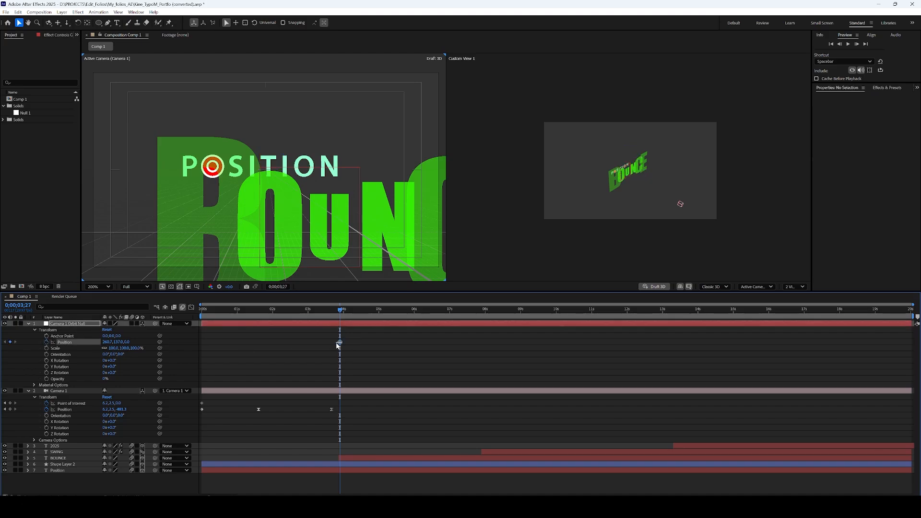
{"action": "left_click", "coordinate": [339, 342]}
{"action": "left_click_drag", "start_coordinate": [329, 345], "coordinate": [330, 344]}
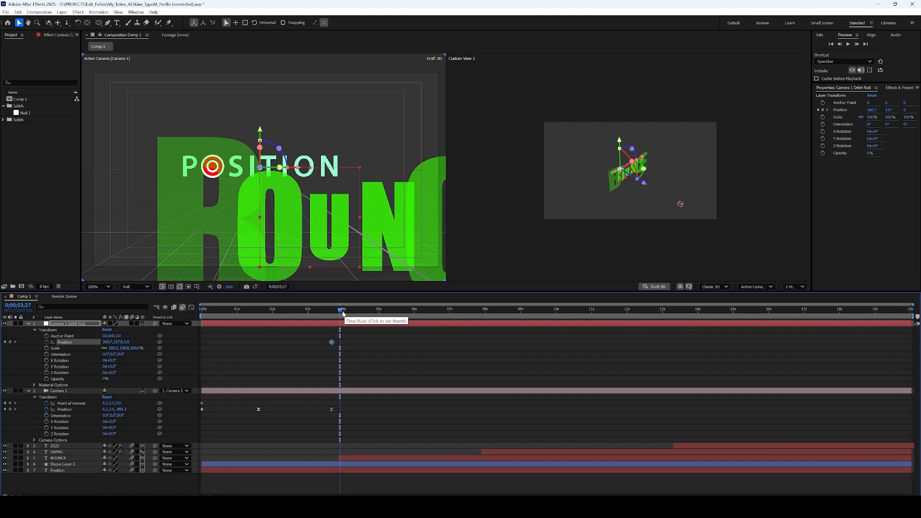
Keyframe Camera 1 Orbit Null's Y position at 187.4 at 0;00;04;00
{"action": "left_click_drag", "start_coordinate": [343, 314], "coordinate": [344, 315]}
{"action": "key", "text": "Page_Up"}
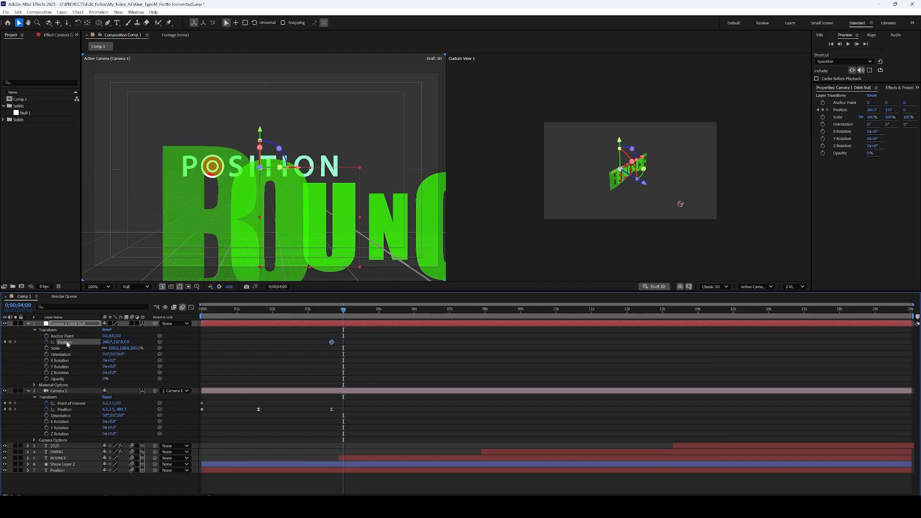
{"action": "left_click_drag", "start_coordinate": [116, 344], "coordinate": [304, 336]}
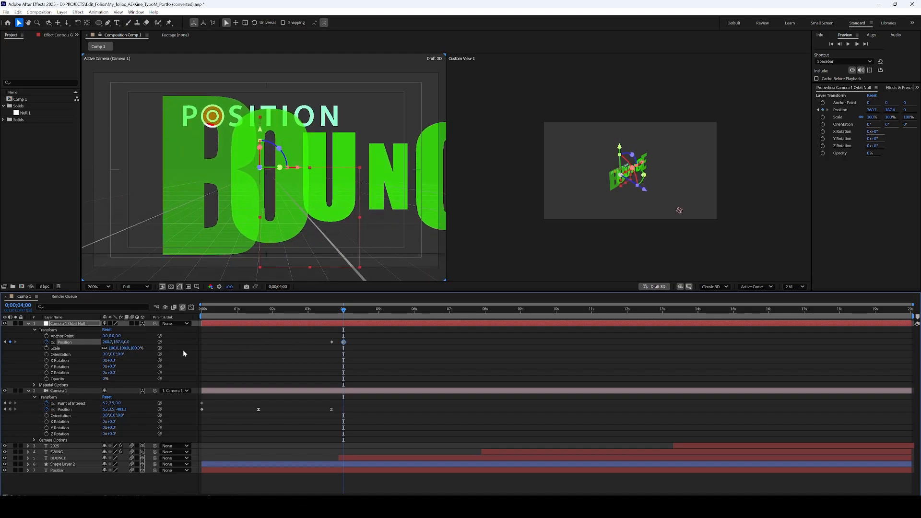
{"action": "left_click", "coordinate": [189, 287]}
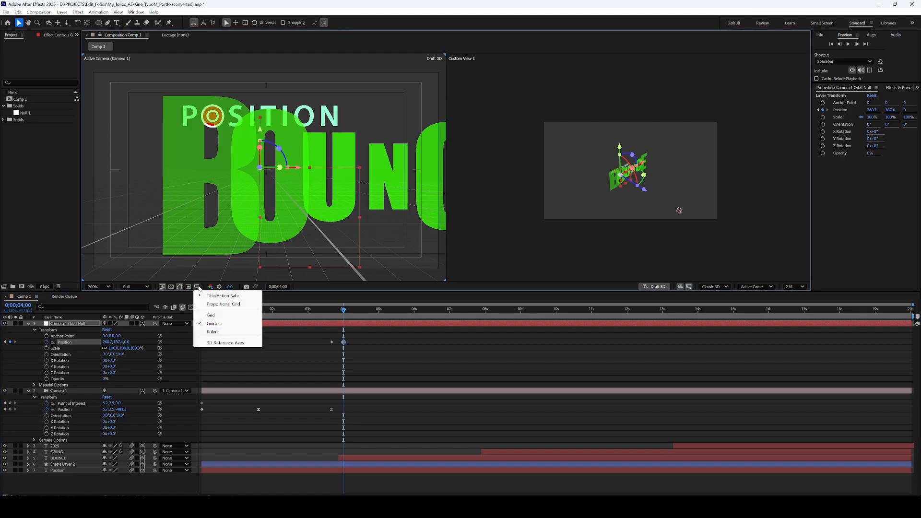
{"action": "left_click", "coordinate": [216, 324]}
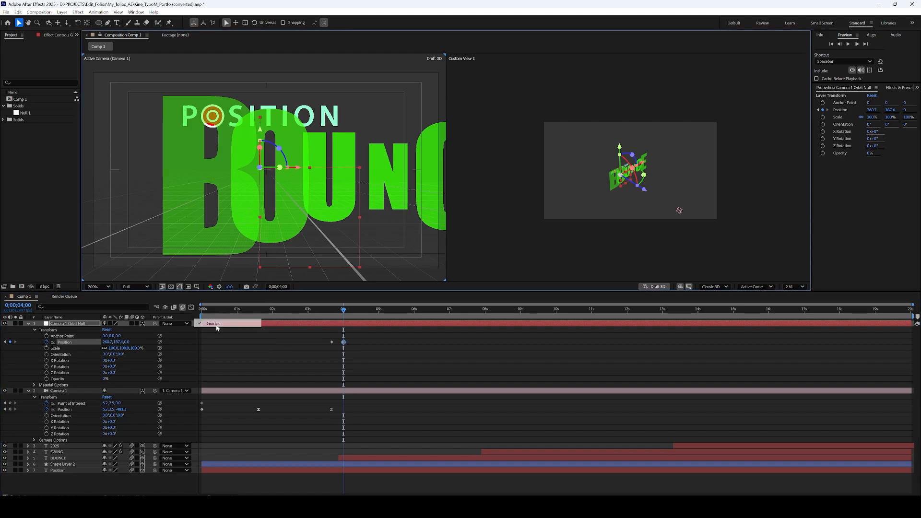
{"action": "left_click", "coordinate": [196, 287]}
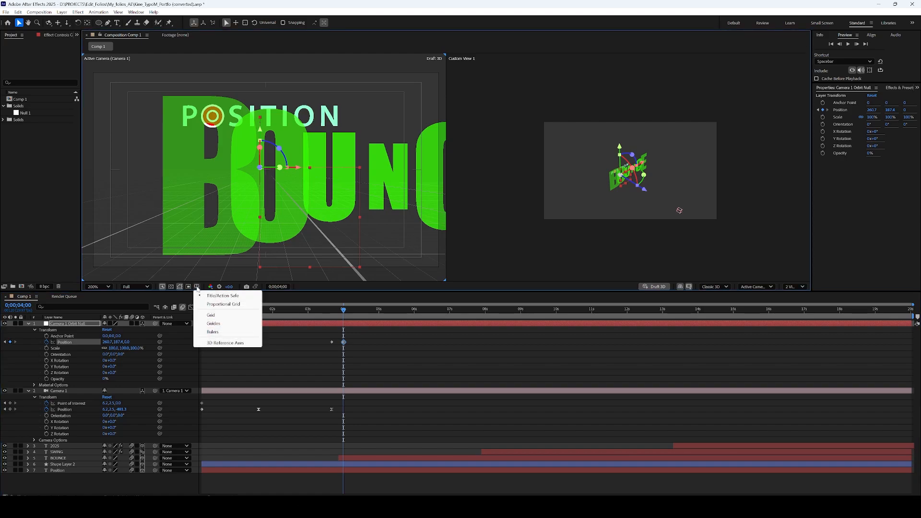
{"action": "left_click", "coordinate": [217, 325]}
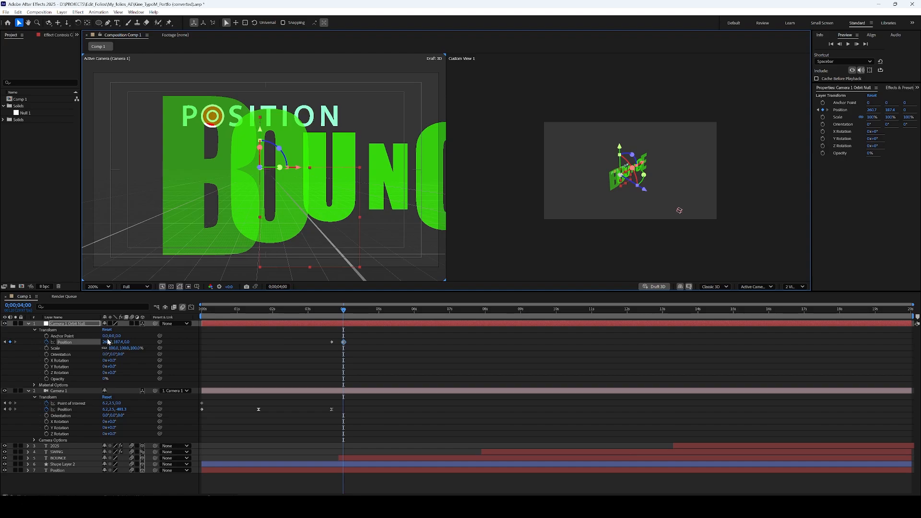
Set Camera 1 Orbit Null's X position to about 338.7 at 0;00;04;00 and preview the move from POSITION to BOUNCE
{"action": "left_click_drag", "start_coordinate": [108, 341], "coordinate": [413, 368]}
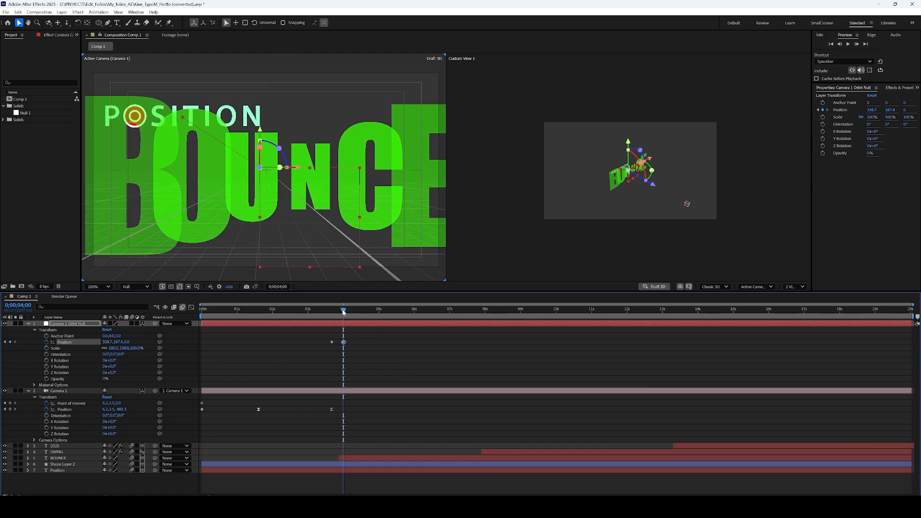
{"action": "left_click_drag", "start_coordinate": [343, 311], "coordinate": [287, 312]}
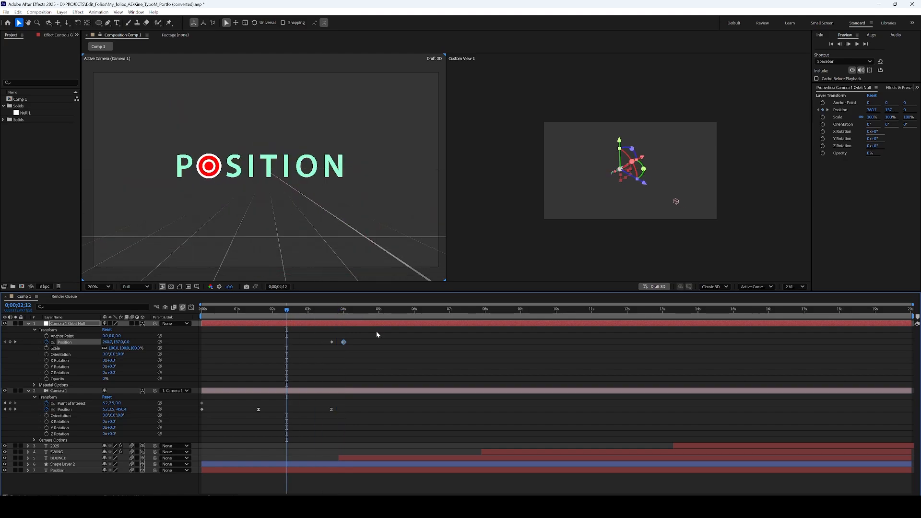
{"action": "key", "text": "space"}
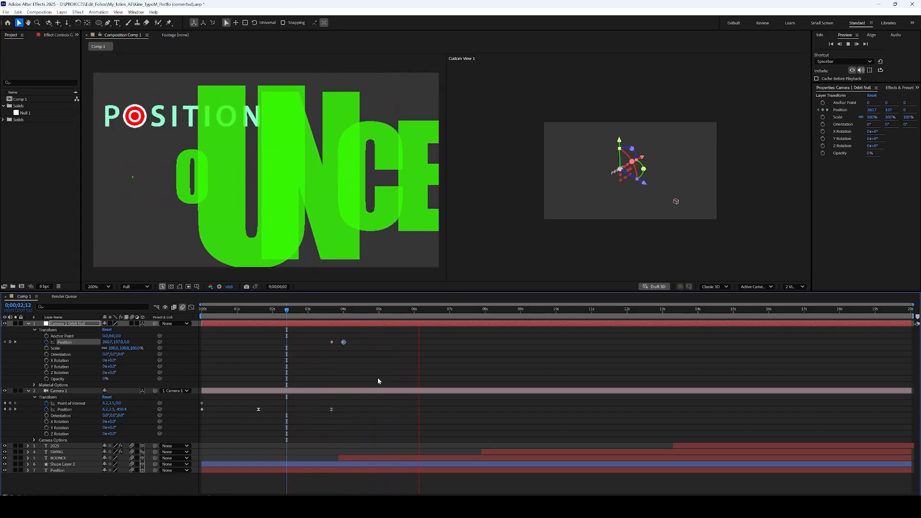
Hold Camera 1's Position with a keyframe at 0;00;04;00, and keyframe its Z position at about -733 at 0;00;07;25
{"action": "left_click", "coordinate": [422, 318]}
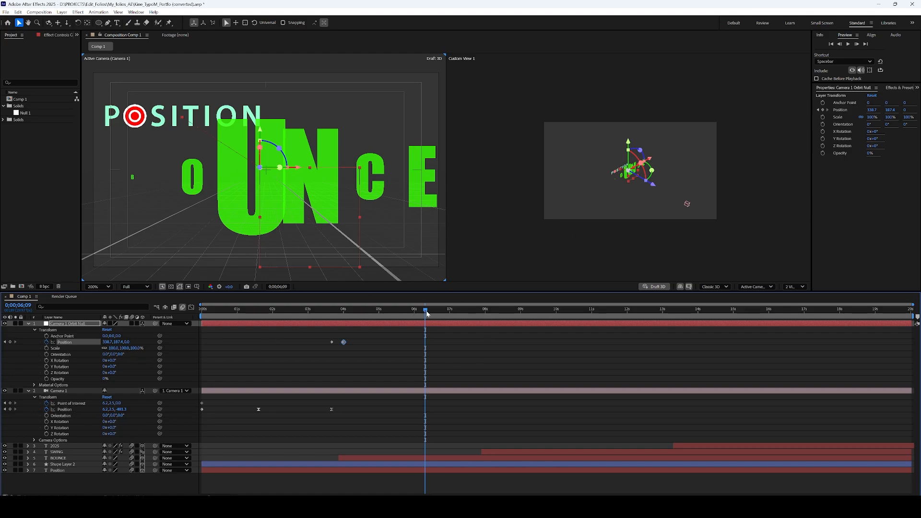
{"action": "left_click_drag", "start_coordinate": [426, 312], "coordinate": [344, 332]}
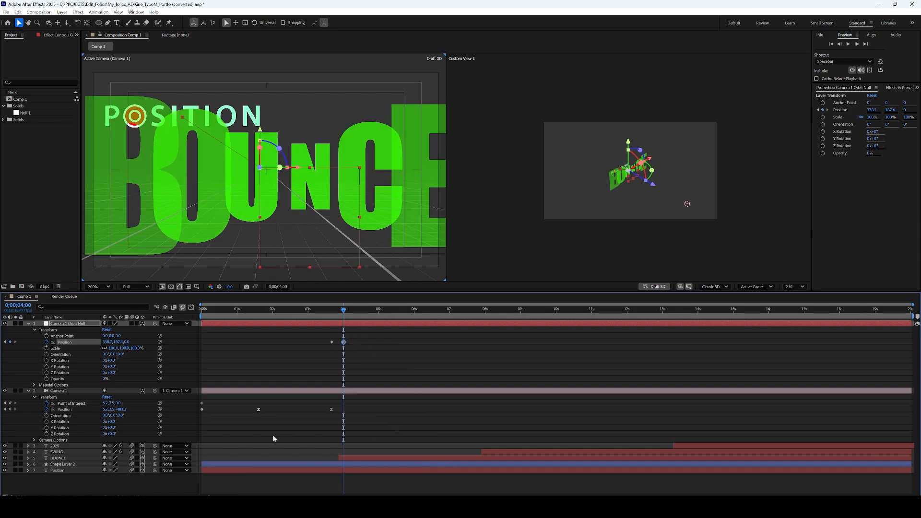
{"action": "left_click", "coordinate": [10, 410]}
{"action": "left_click_drag", "start_coordinate": [344, 310], "coordinate": [479, 325]}
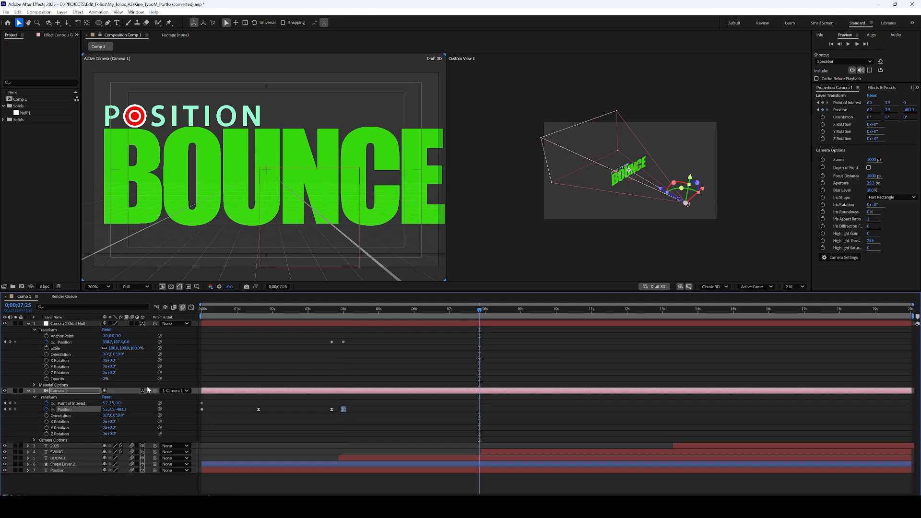
{"action": "left_click_drag", "start_coordinate": [123, 412], "coordinate": [46, 422]}
Preview the camera animation from 0;00;00;00 through the POSITION, BOUNCE and SWING texts
{"action": "left_click_drag", "start_coordinate": [363, 312], "coordinate": [199, 326]}
{"action": "key", "text": "space"}
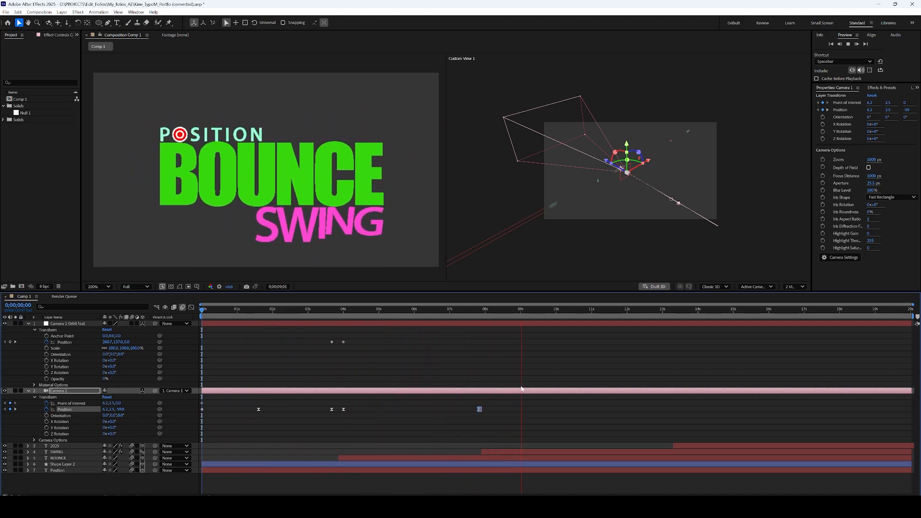
{"action": "key", "text": "space"}
Delay SWING to about 0;00;08;25 and BOUNCE to about 0;00;04;00, and shift the later null and camera Position keyframes three frames later
{"action": "left_click_drag", "start_coordinate": [505, 454], "coordinate": [539, 452]}
{"action": "left_click_drag", "start_coordinate": [482, 312], "coordinate": [486, 426]}
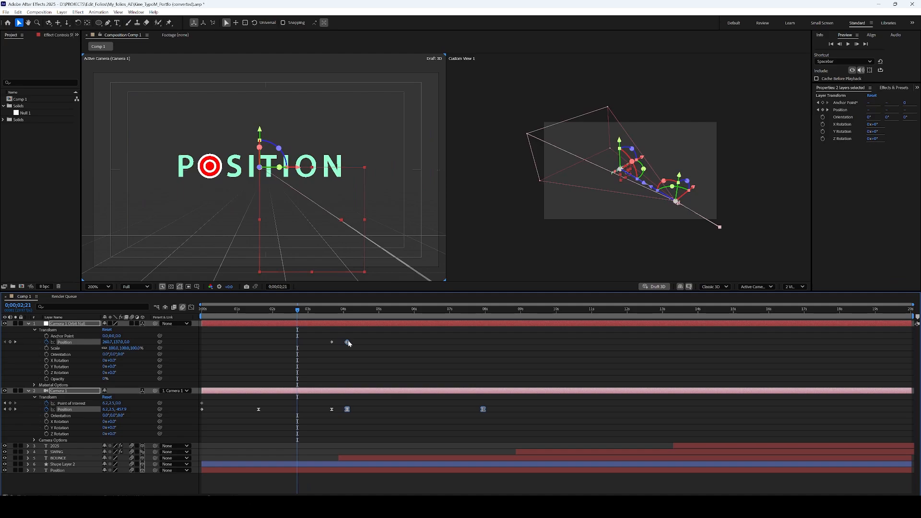
{"action": "left_click_drag", "start_coordinate": [369, 462], "coordinate": [370, 460]}
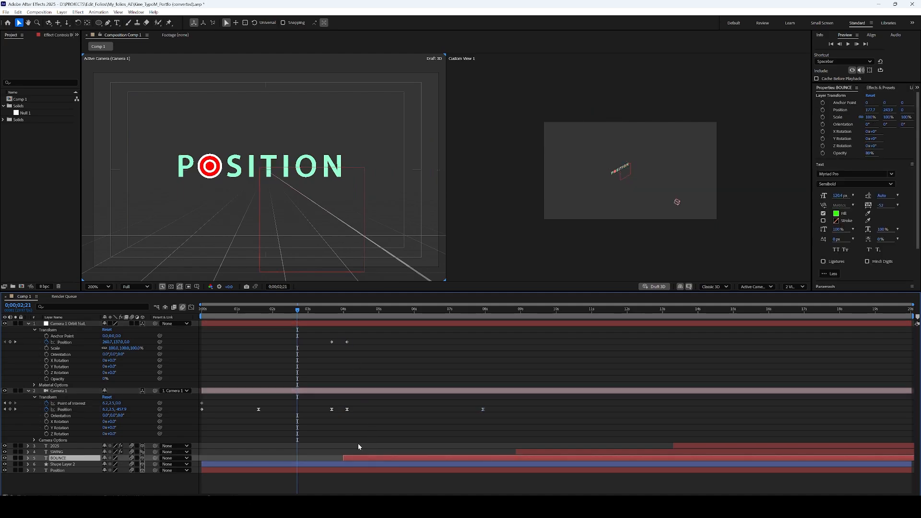
Set the velocity influence of the orbit null's Position keyframe at about 0;00;04;03 to 10% and preview the BOUNCE move
{"action": "left_click", "coordinate": [347, 341]}
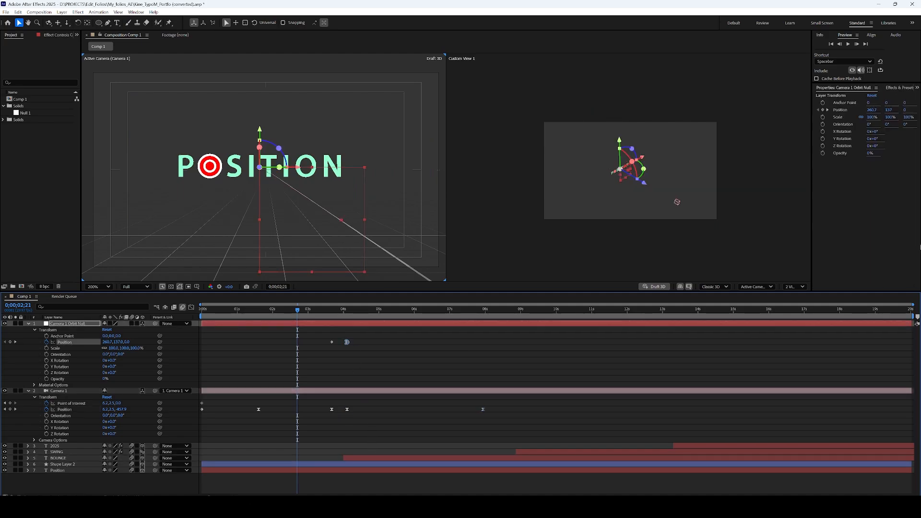
{"action": "key", "text": "ctrl+shift+k"}
{"action": "type", "text": "10"}
{"action": "key", "text": "Return"}
{"action": "key", "text": "space"}
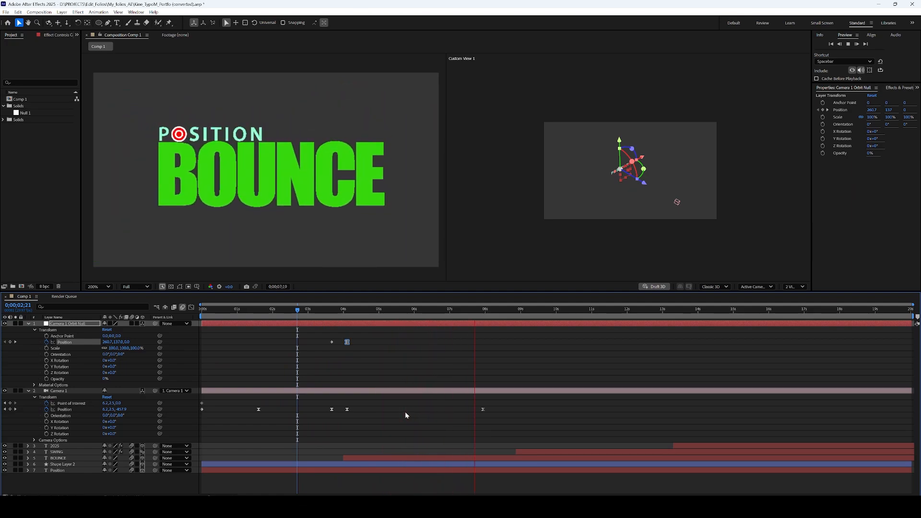
{"action": "key", "text": "space"}
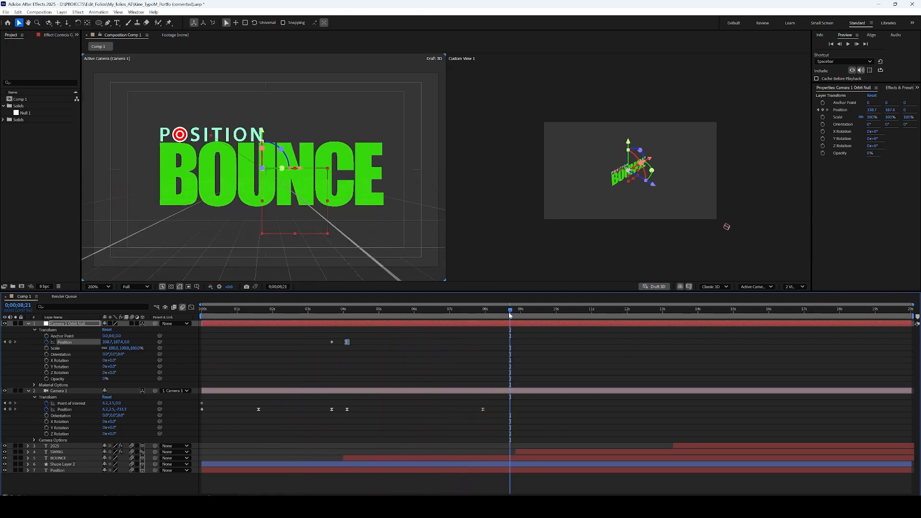
Hold the orbit null's Position with a keyframe at 0;00;07;28, and shift the SWING layer to start at 0;00;08;08
{"action": "left_click_drag", "start_coordinate": [510, 314], "coordinate": [483, 313]}
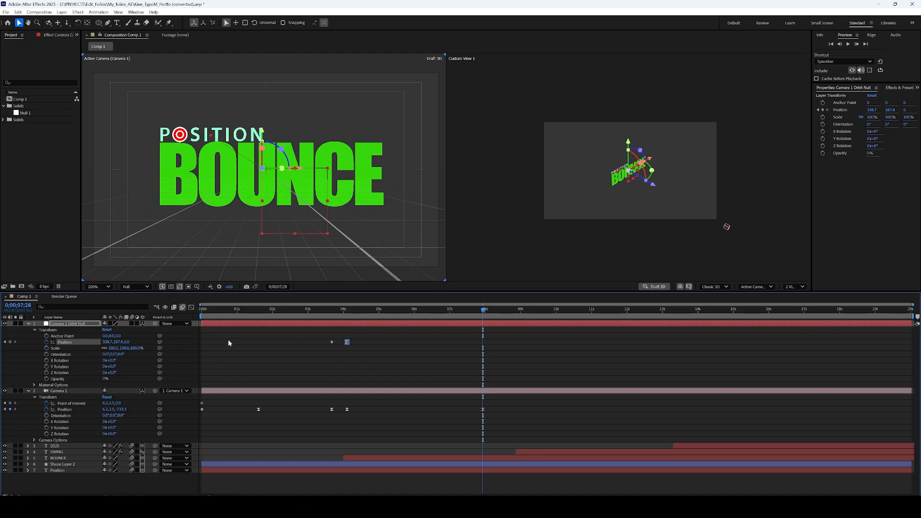
{"action": "left_click", "coordinate": [10, 343]}
{"action": "mouse_move", "coordinate": [486, 311]}
{"action": "left_mouse_down"}
{"action": "mouse_move", "coordinate": [514, 311]}
{"action": "mouse_move", "coordinate": [503, 311]}
{"action": "left_mouse_up"}
{"action": "key", "text": "j"}
{"action": "key", "text": "shift+Page_Down"}
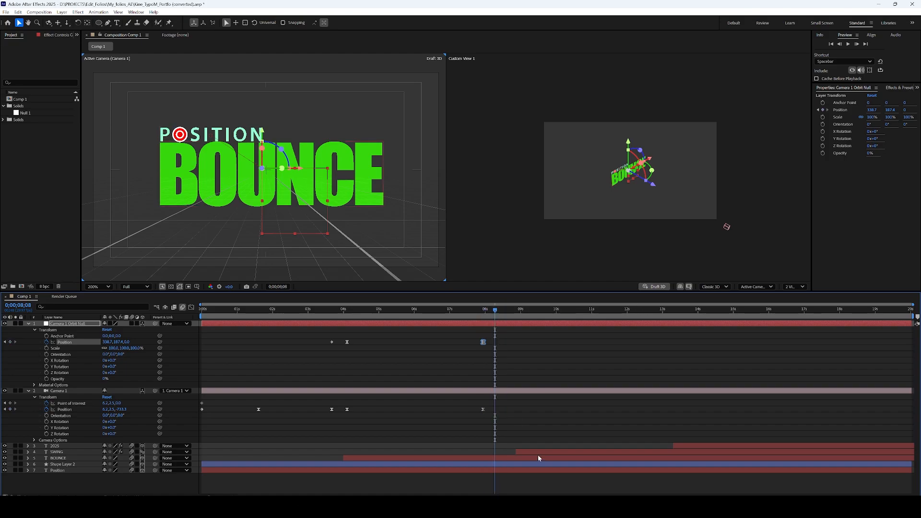
{"action": "left_click_drag", "start_coordinate": [533, 451], "coordinate": [510, 449]}
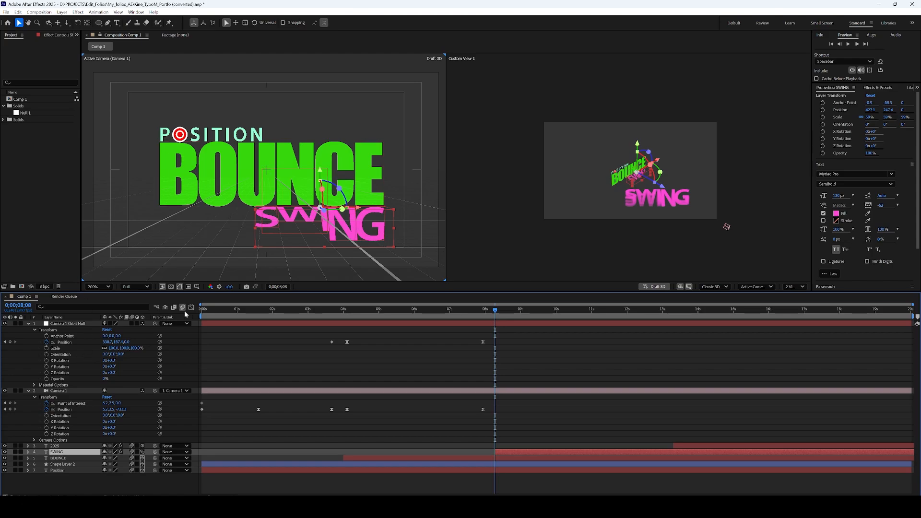
Keyframe the orbit null's Position at 0;00;08;08 with X about 413.5 and Y about 266.8
{"action": "left_click", "coordinate": [70, 324]}
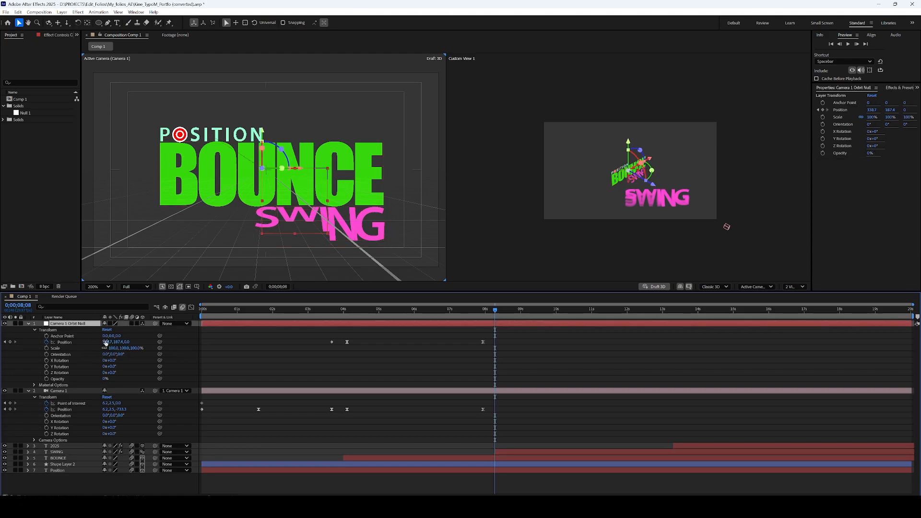
{"action": "left_click_drag", "start_coordinate": [105, 342], "coordinate": [390, 360]}
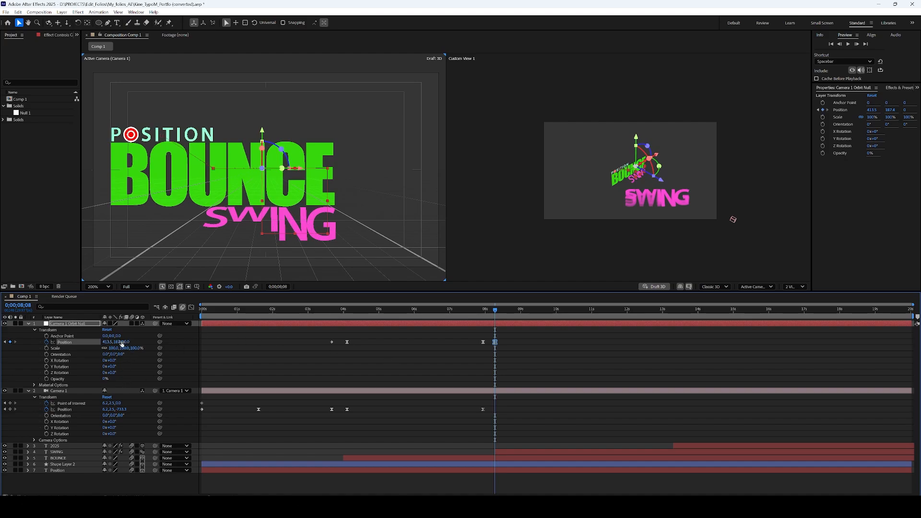
{"action": "left_click_drag", "start_coordinate": [118, 342], "coordinate": [424, 321]}
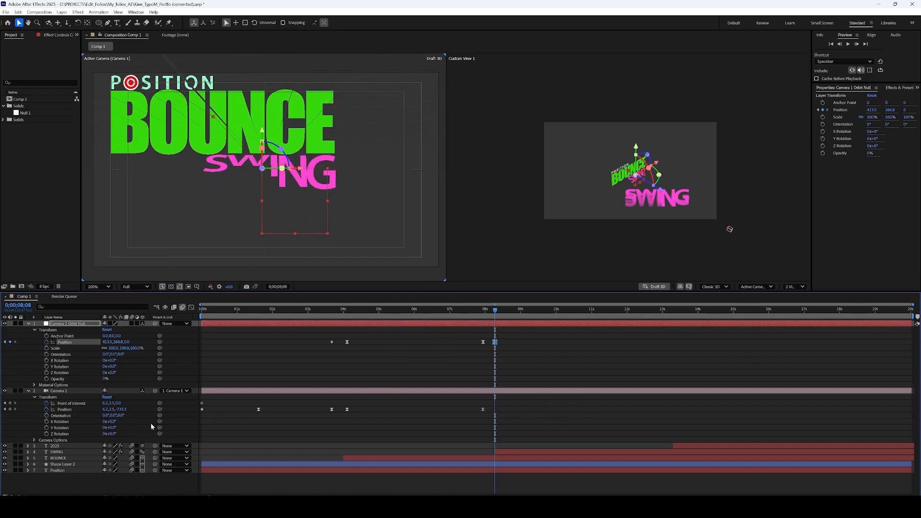
Keyframe Camera 1's Z position at about -153 at 0;00;08;08, and fine-tune the orbit null's Y position to about 268.9
{"action": "left_click", "coordinate": [58, 391]}
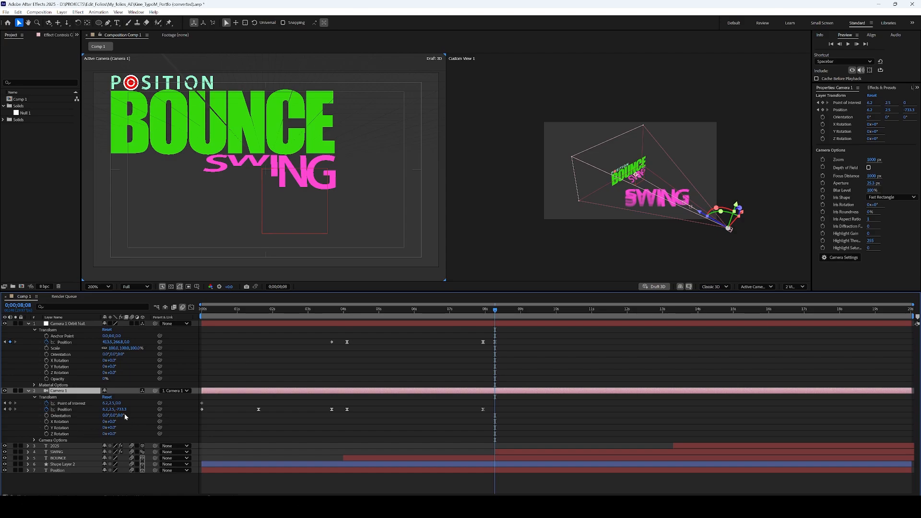
{"action": "left_click_drag", "start_coordinate": [122, 411], "coordinate": [128, 430]}
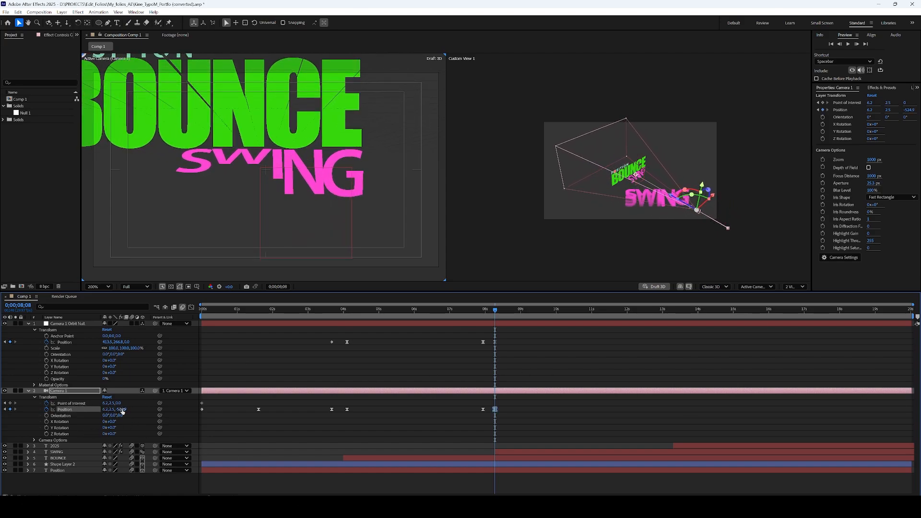
{"action": "left_click_drag", "start_coordinate": [173, 409], "coordinate": [583, 456]}
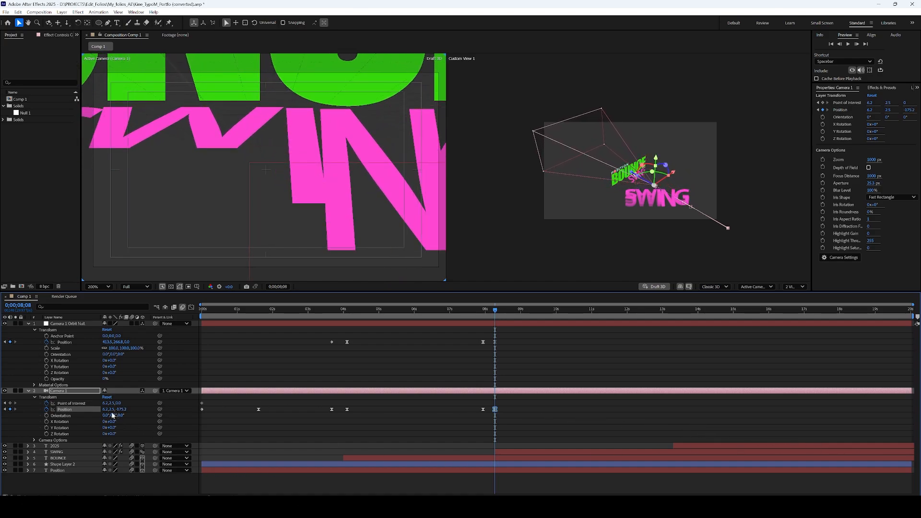
{"action": "left_click_drag", "start_coordinate": [125, 409], "coordinate": [147, 403]}
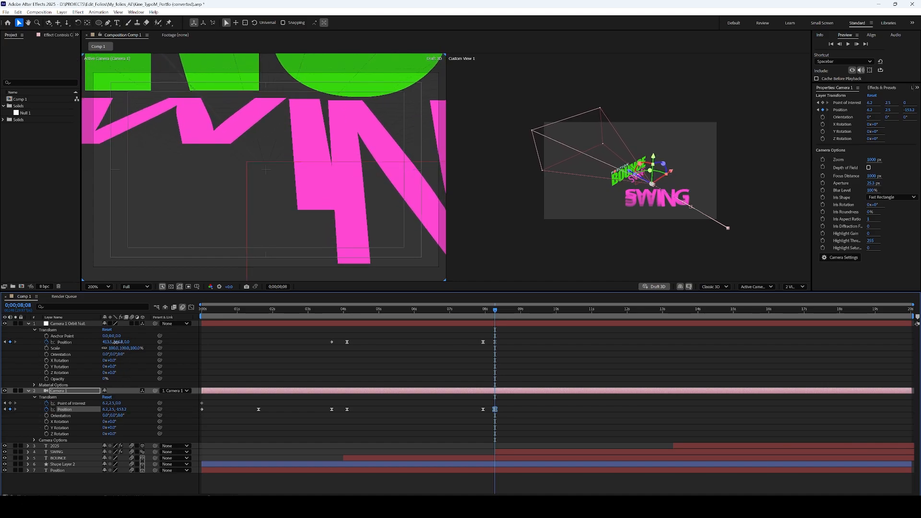
{"action": "left_click_drag", "start_coordinate": [116, 342], "coordinate": [121, 345]}
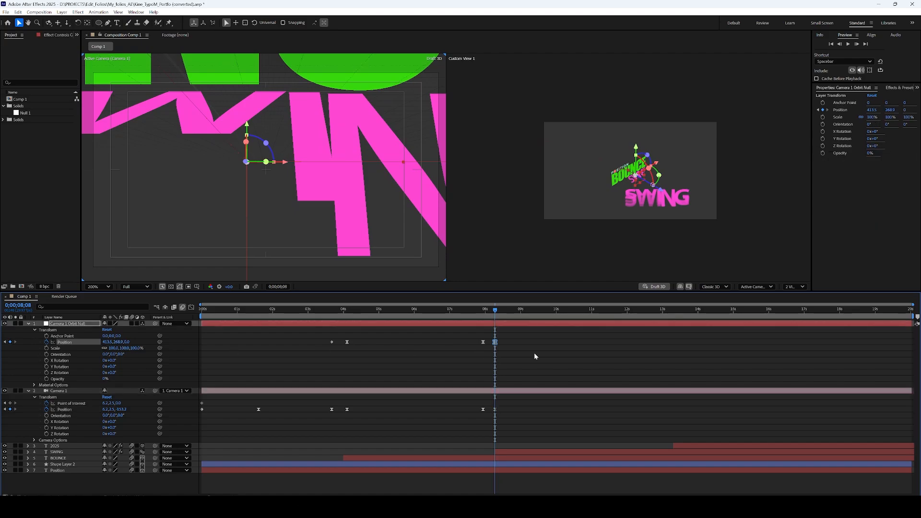
Preview the camera move from BOUNCE into SWING, starting at 0;00;06;12
{"action": "left_click_drag", "start_coordinate": [475, 311], "coordinate": [428, 310]}
{"action": "key", "text": "space"}
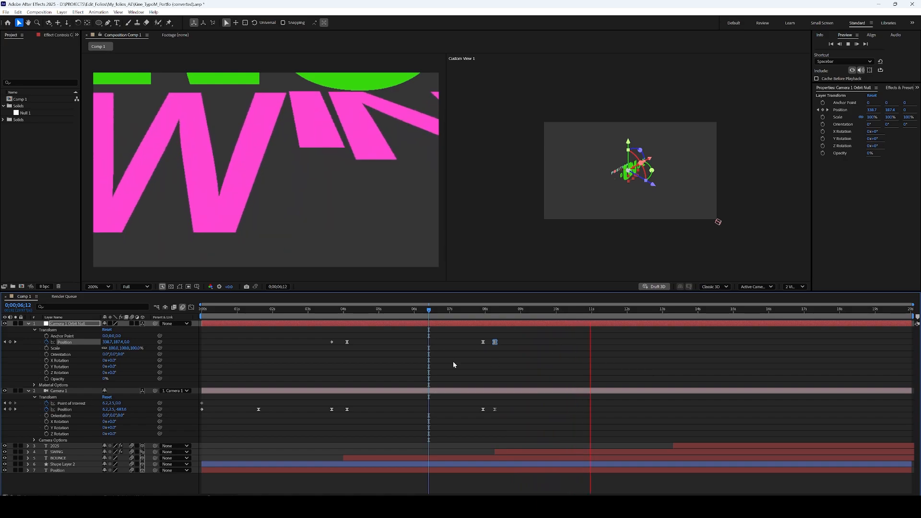
{"action": "key", "text": "space"}
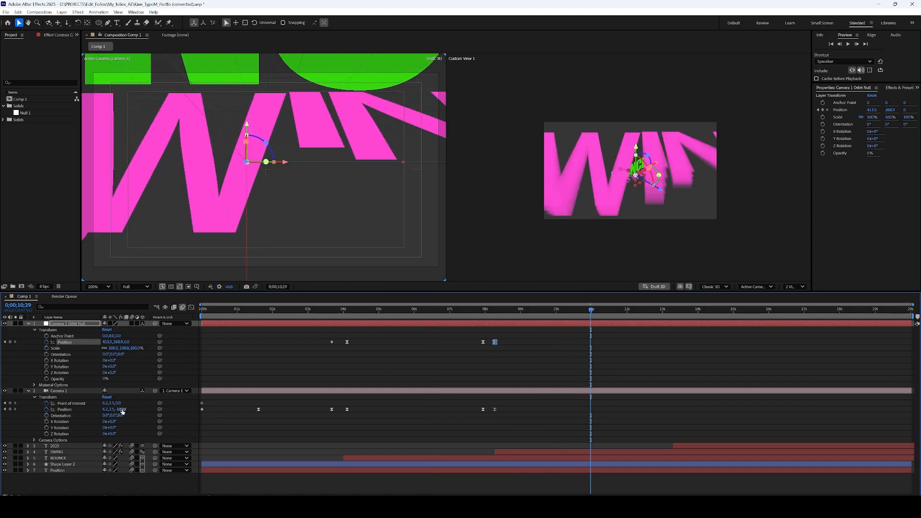
Keyframe Camera 1's Z position at about -613 at 0;00;10;29, and lengthen the incoming ease of that keyframe in the speed graph
{"action": "left_click_drag", "start_coordinate": [121, 409], "coordinate": [106, 411]}
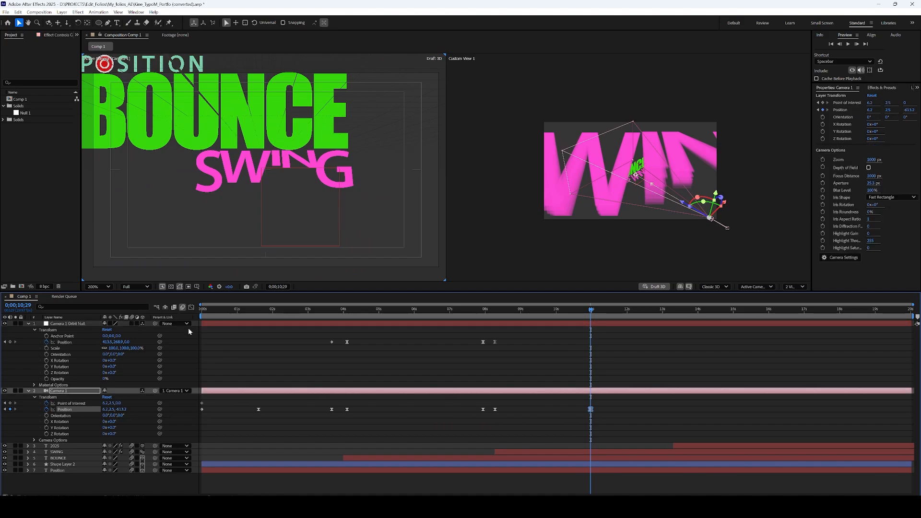
{"action": "left_click", "coordinate": [191, 307]}
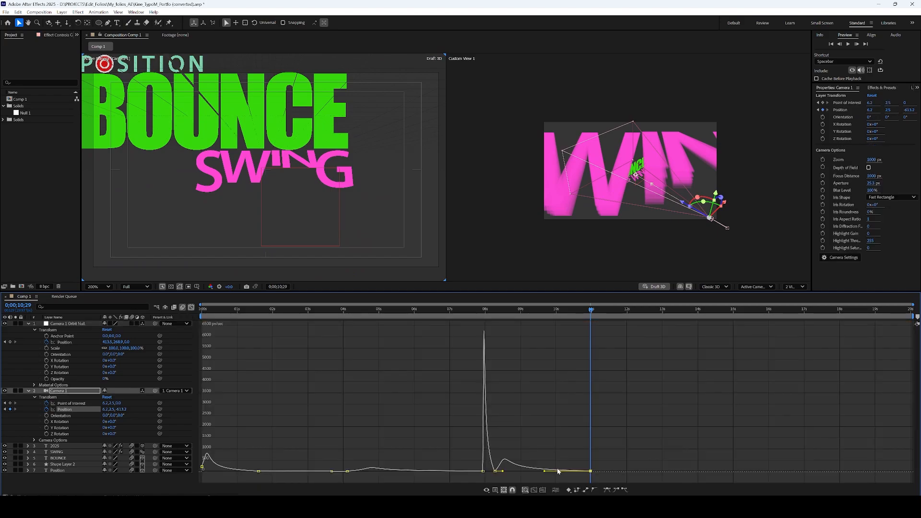
{"action": "left_click_drag", "start_coordinate": [543, 473], "coordinate": [521, 470]}
{"action": "left_click", "coordinate": [192, 307]}
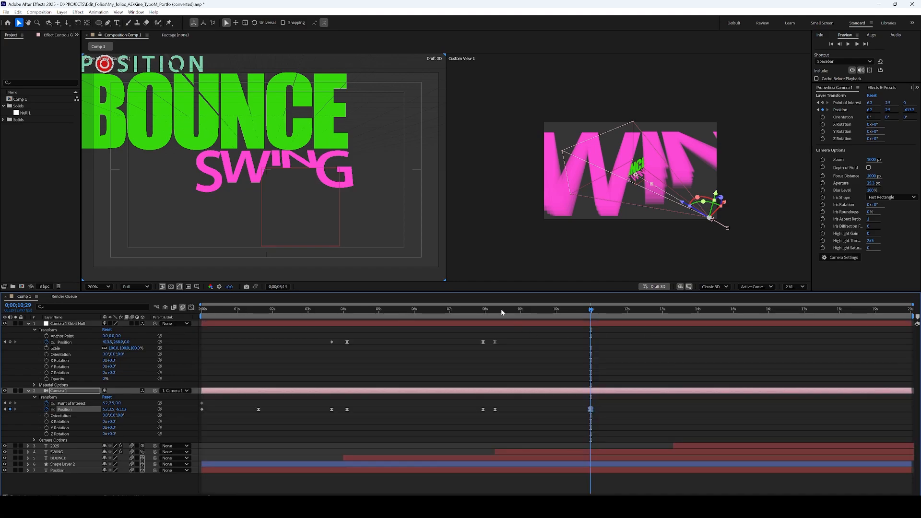
Preview the SWING pull-back from 0;00;07;22 and inspect the frame at 0;00;08;20
{"action": "left_click_drag", "start_coordinate": [501, 312], "coordinate": [475, 314]}
{"action": "key", "text": "space"}
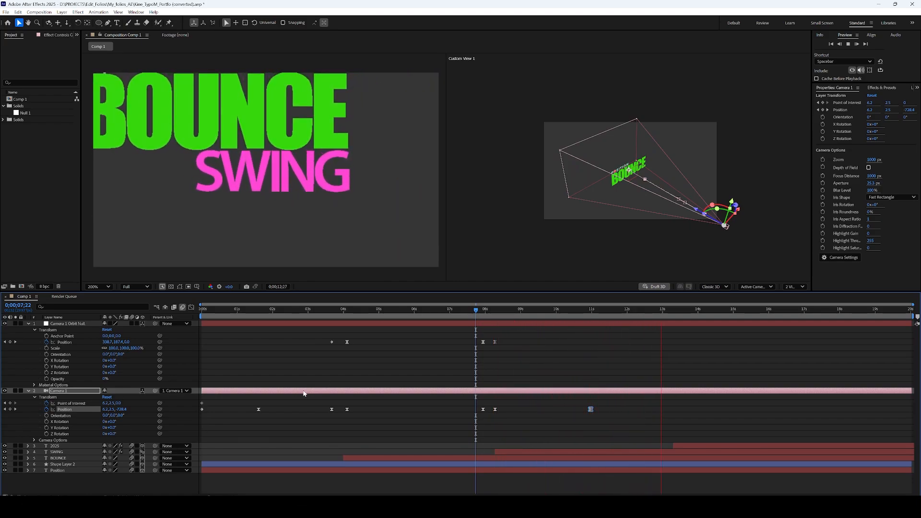
{"action": "key", "text": "space"}
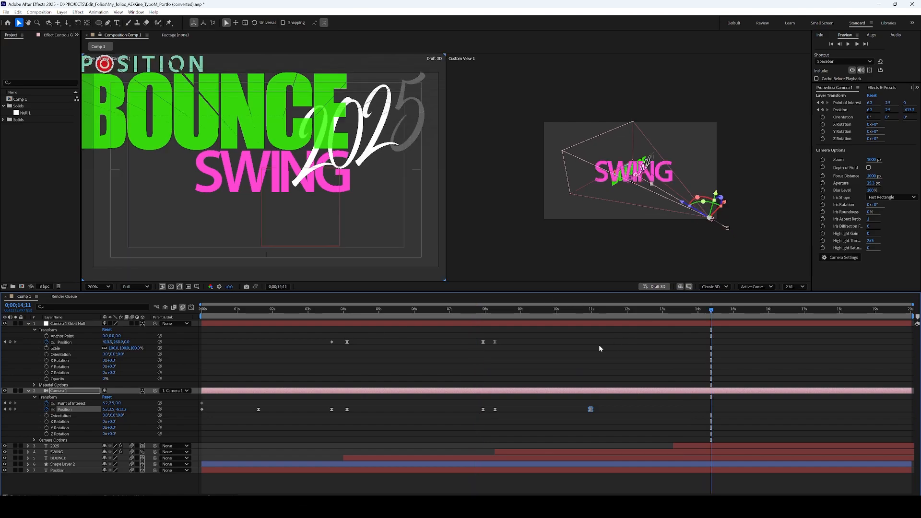
{"action": "left_click_drag", "start_coordinate": [603, 316], "coordinate": [507, 344]}
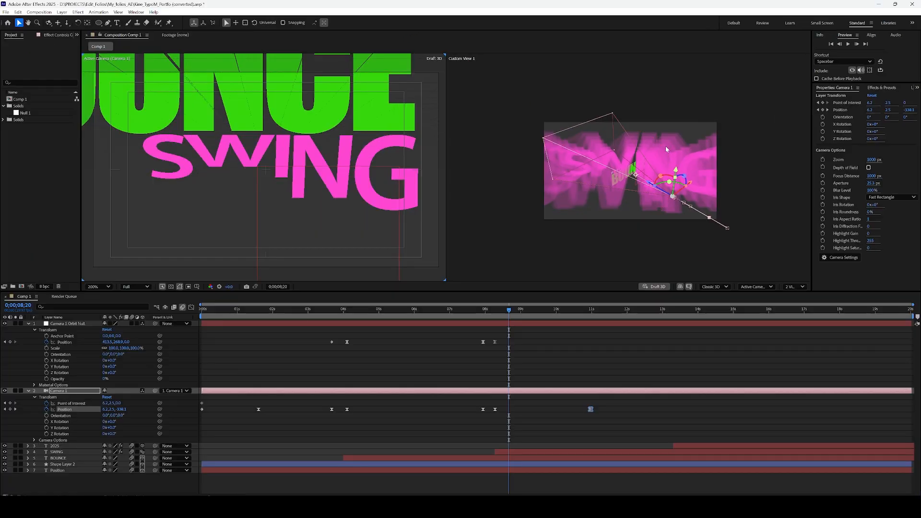
Switch the composition viewer to a single active camera view at 200% magnification
{"action": "left_click", "coordinate": [465, 59]}
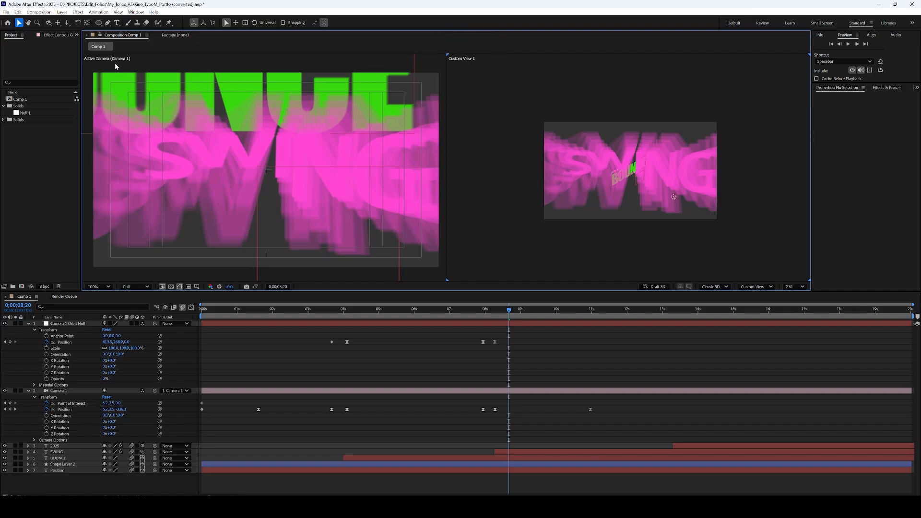
{"action": "left_click", "coordinate": [164, 100]}
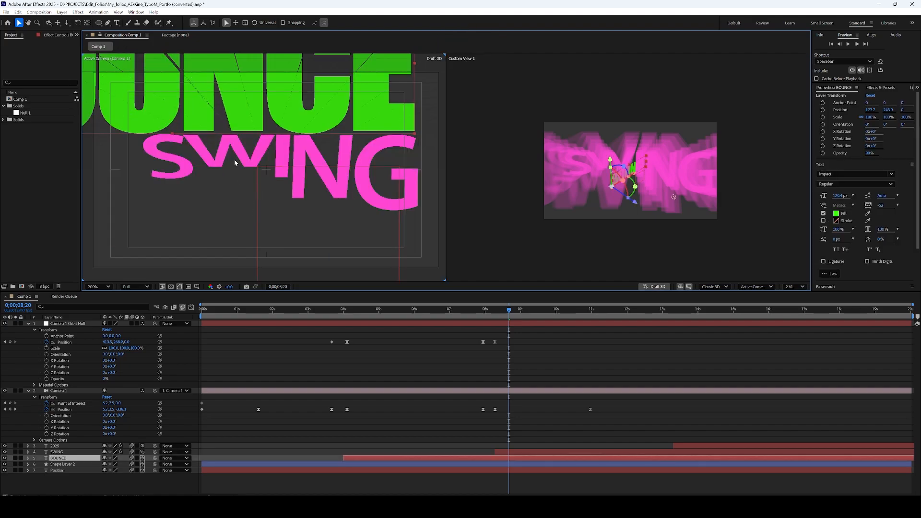
{"action": "left_click_drag", "start_coordinate": [509, 311], "coordinate": [607, 339]}
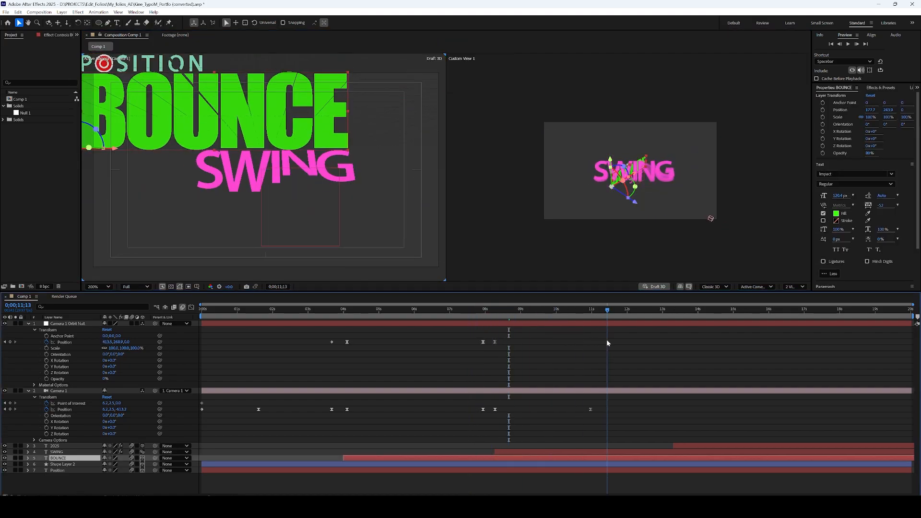
{"action": "left_click", "coordinate": [789, 287]}
{"action": "left_click", "coordinate": [797, 297]}
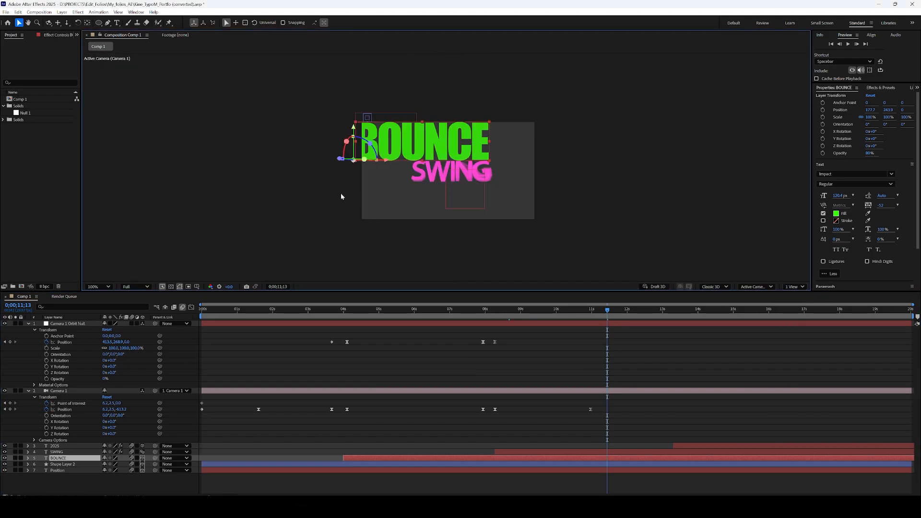
{"action": "key", "text": "period"}
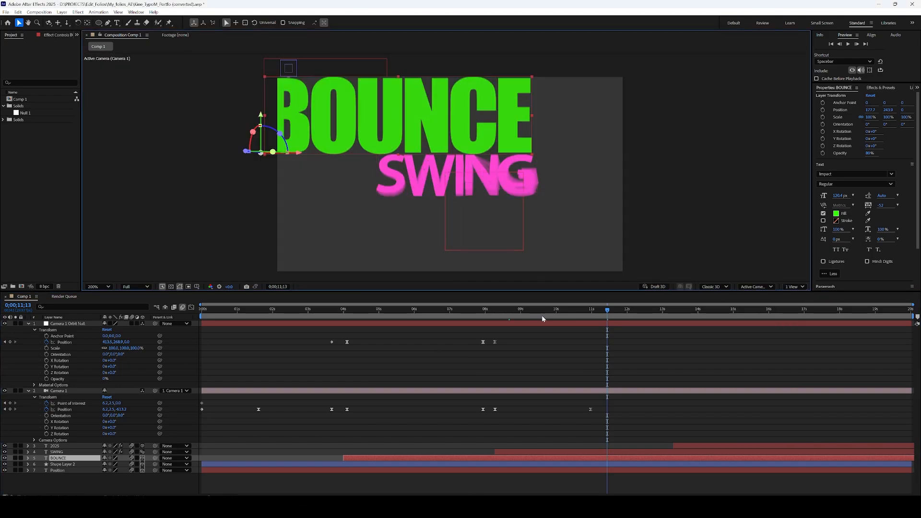
Preview the BOUNCE-to-SWING camera move in the single view from 0;00;07;10, and replay it from 0;00;06;06
{"action": "left_click_drag", "start_coordinate": [543, 312], "coordinate": [519, 315]}
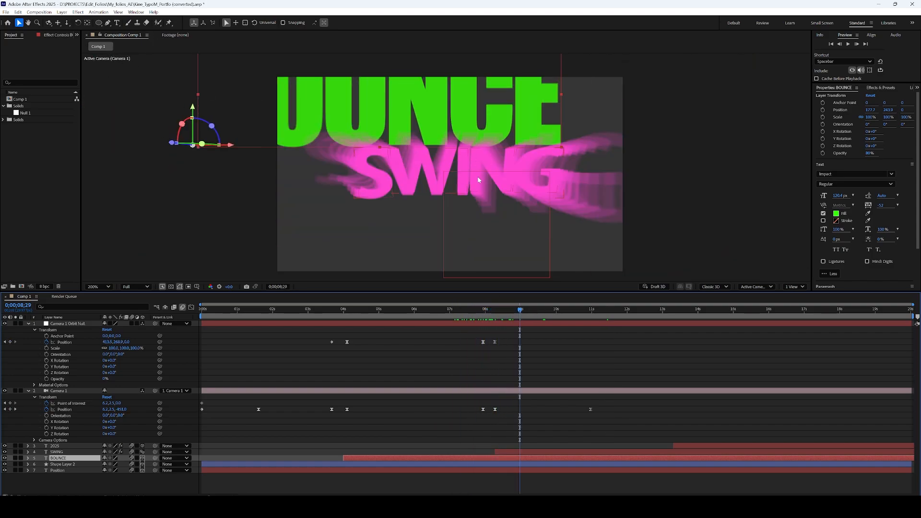
{"action": "left_click_drag", "start_coordinate": [522, 312], "coordinate": [462, 314]}
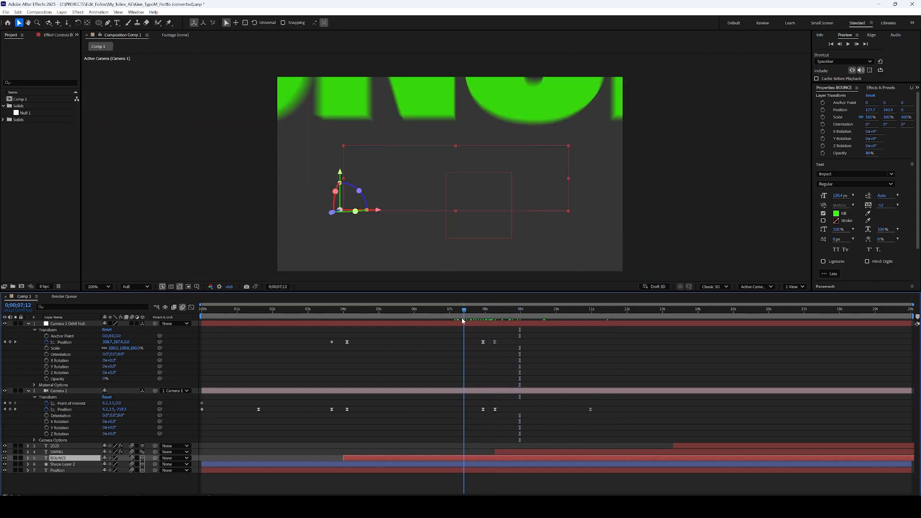
{"action": "key", "text": "space"}
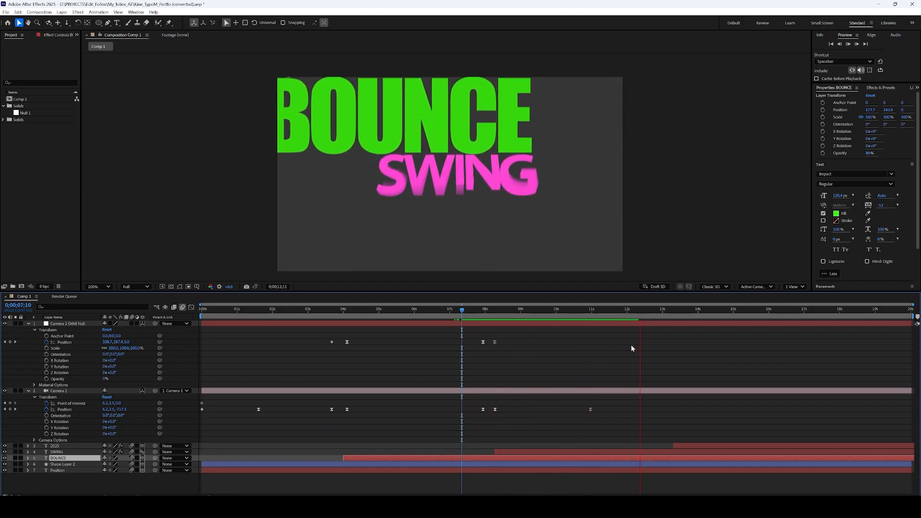
{"action": "key", "text": "space"}
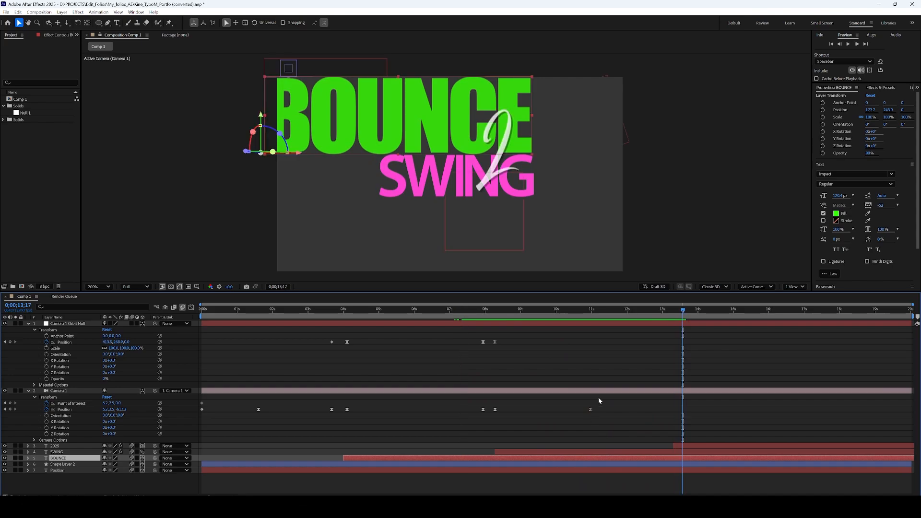
{"action": "left_click_drag", "start_coordinate": [625, 312], "coordinate": [421, 333]}
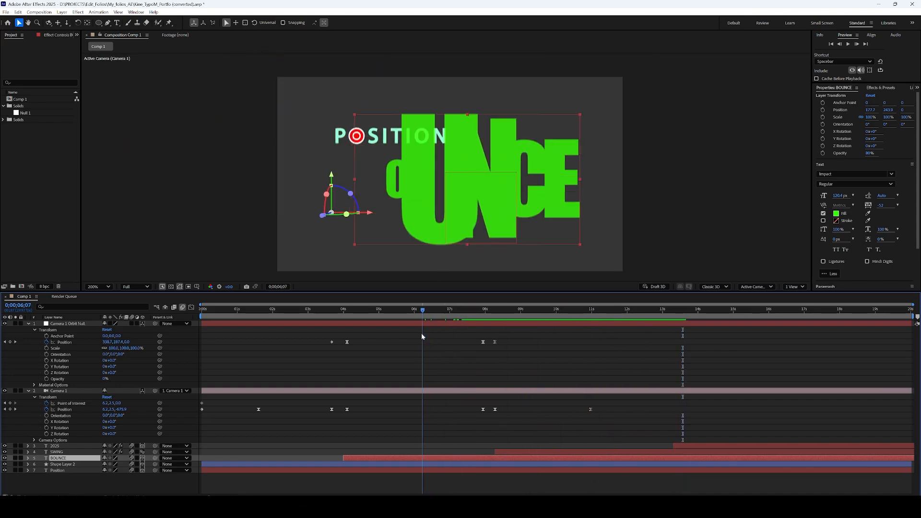
{"action": "key", "text": "space"}
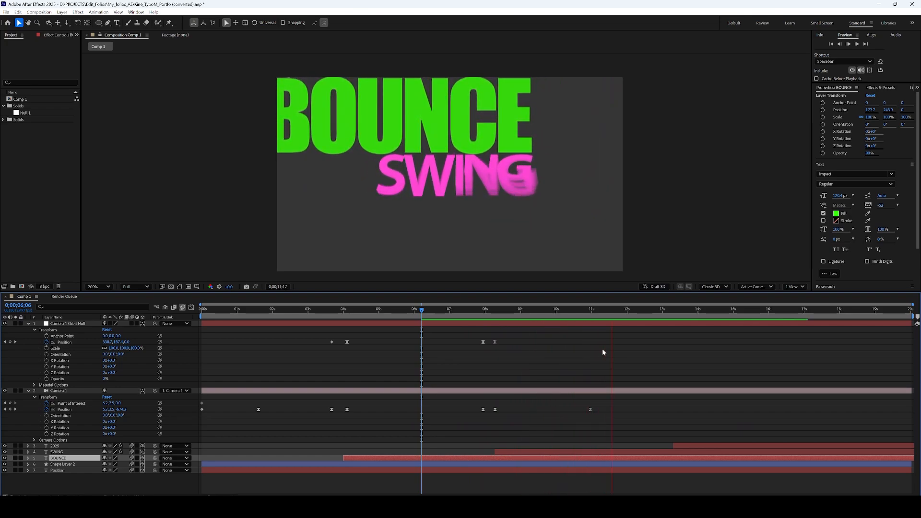
{"action": "key", "text": "space"}
Show the title/action-safe guides, and keyframe the orbit null's X position at about 425.9 at 0;00;10;29
{"action": "left_click_drag", "start_coordinate": [628, 312], "coordinate": [601, 318]}
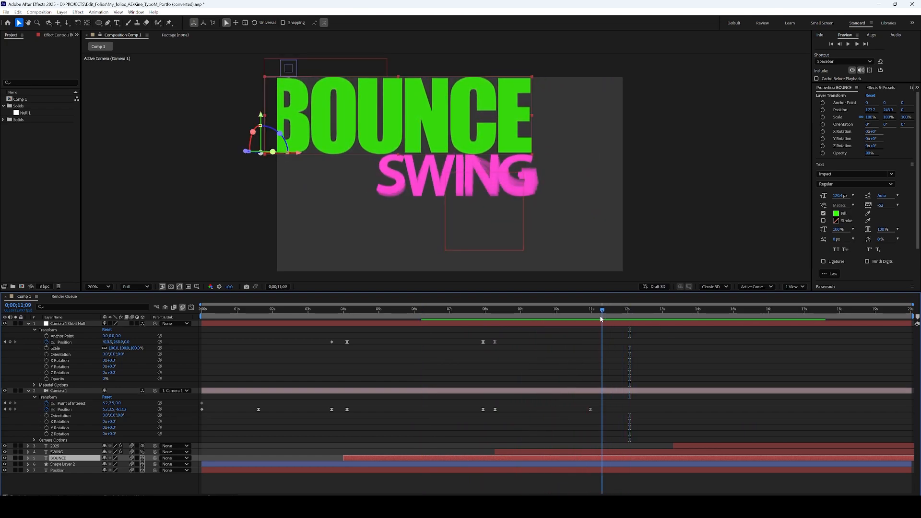
{"action": "key", "text": "j"}
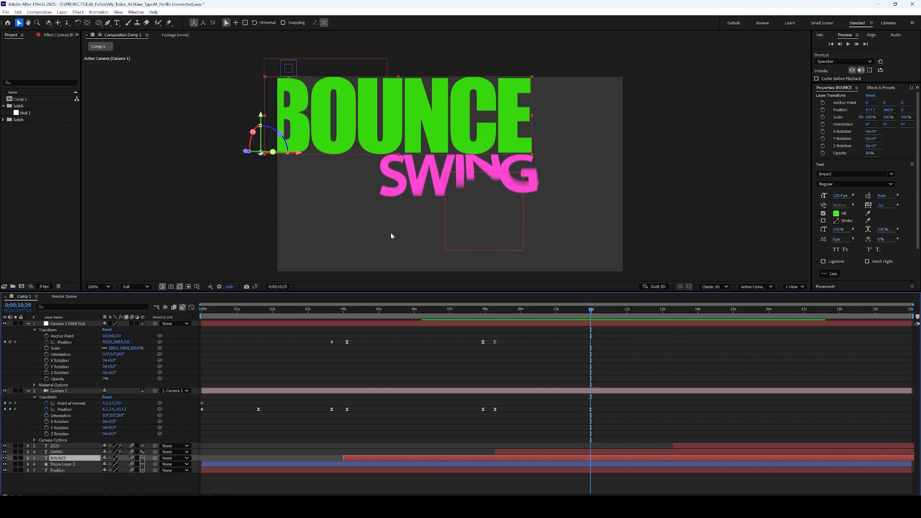
{"action": "left_click", "coordinate": [67, 323]}
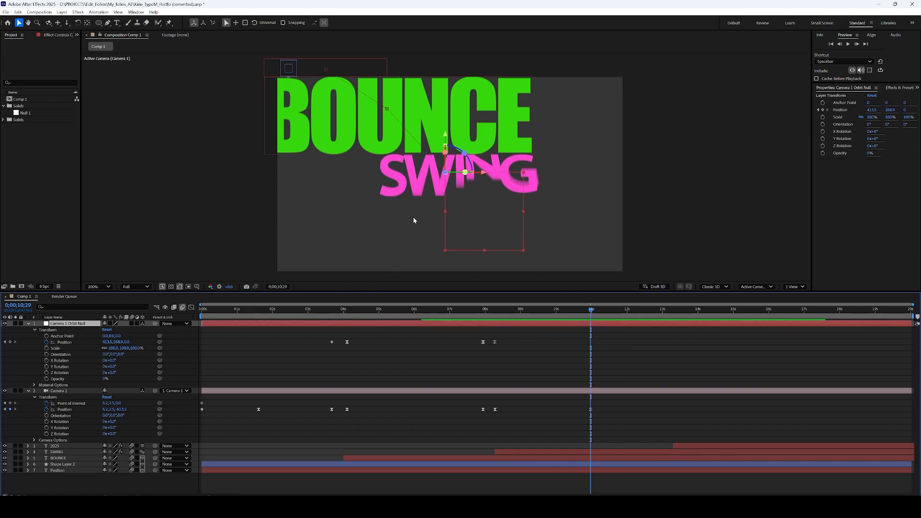
{"action": "key", "text": "apostrophe"}
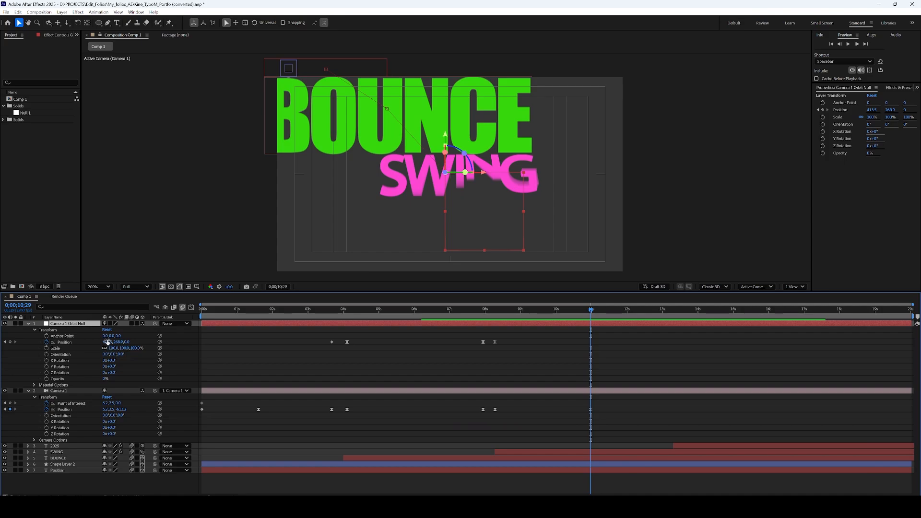
{"action": "left_click_drag", "start_coordinate": [106, 341], "coordinate": [151, 339]}
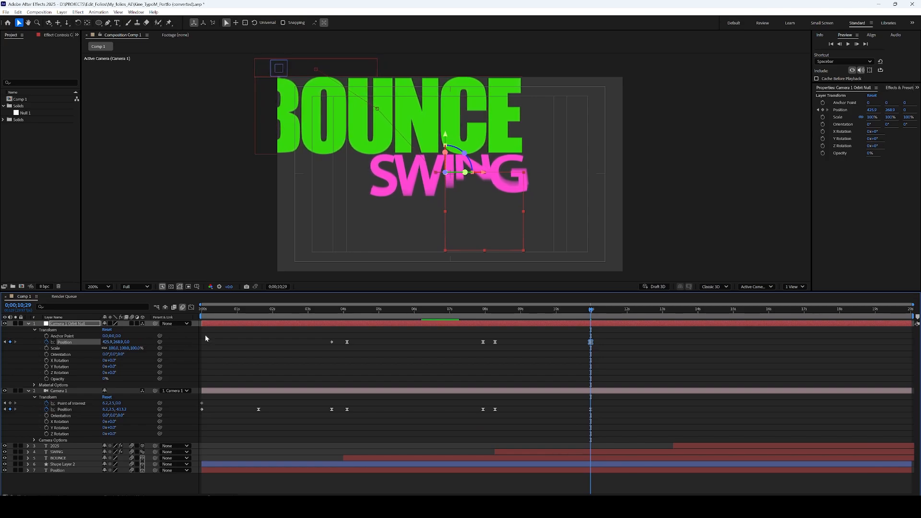
Preview the composition from 0;00;07;00 through the 2025 reveal, and add an orbit null position keyframe at 0;00;13;09 to hold the framing
{"action": "key", "text": "space"}
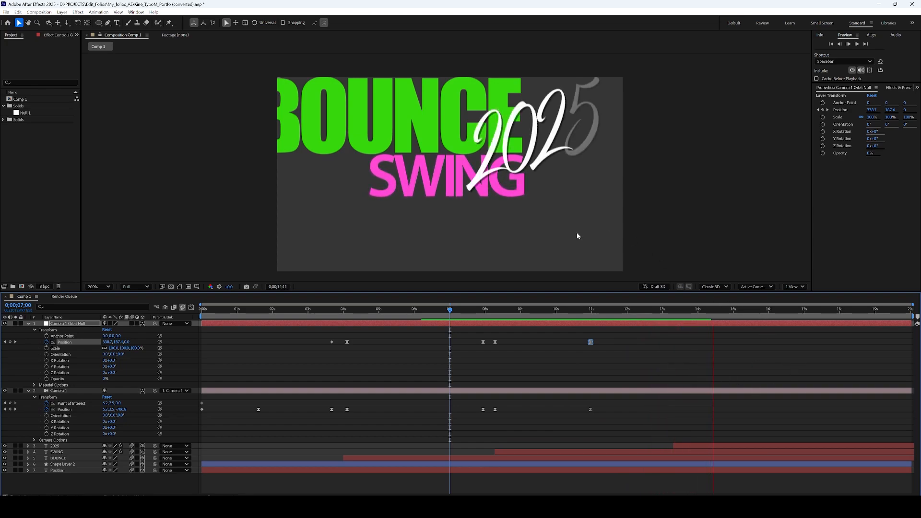
{"action": "key", "text": "space"}
{"action": "left_click_drag", "start_coordinate": [712, 312], "coordinate": [731, 312]}
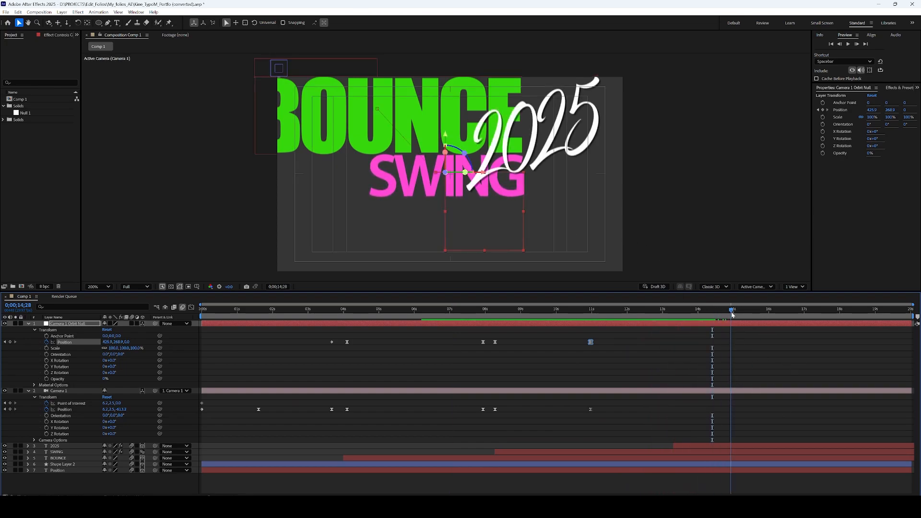
{"action": "left_click", "coordinate": [673, 314]}
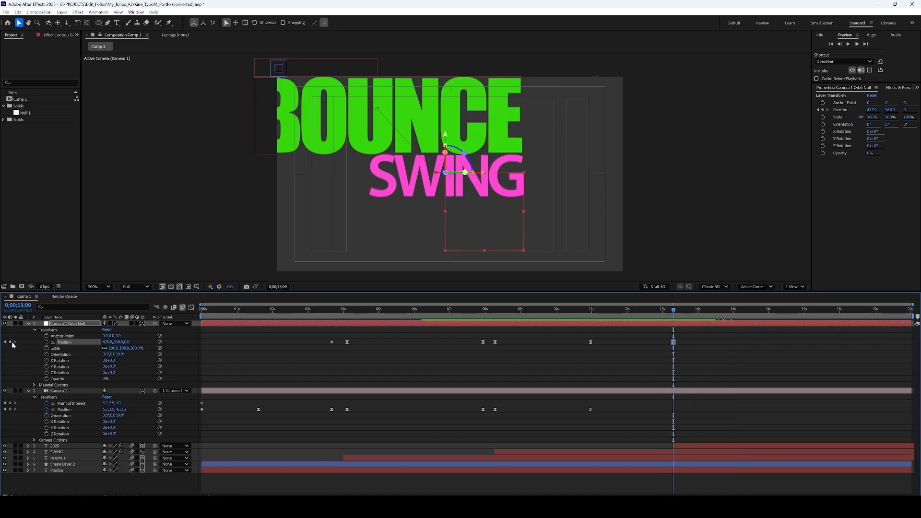
Ten frames after the hold keyframe, at 0;00;13;19, keyframe the orbit null's X position at about 548.6
{"action": "left_click_drag", "start_coordinate": [674, 312], "coordinate": [707, 318]}
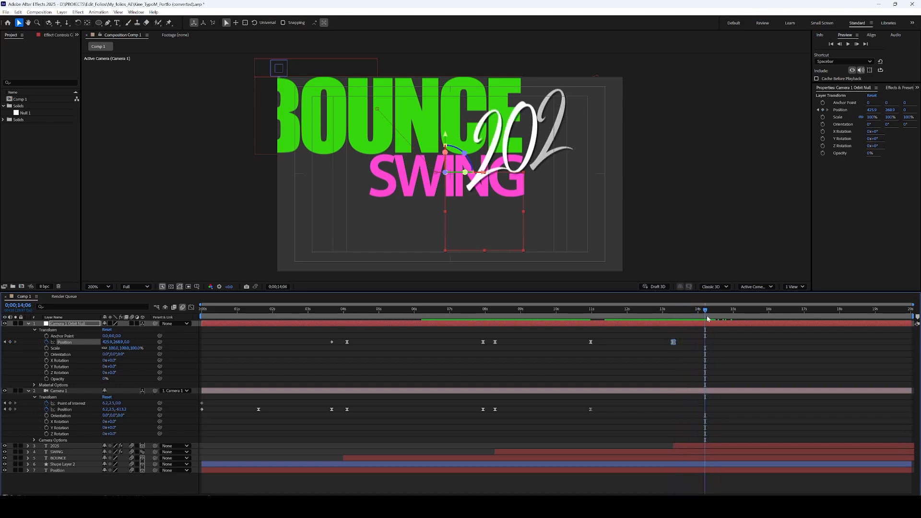
{"action": "key", "text": "j"}
{"action": "key", "text": "shift+Page_Down"}
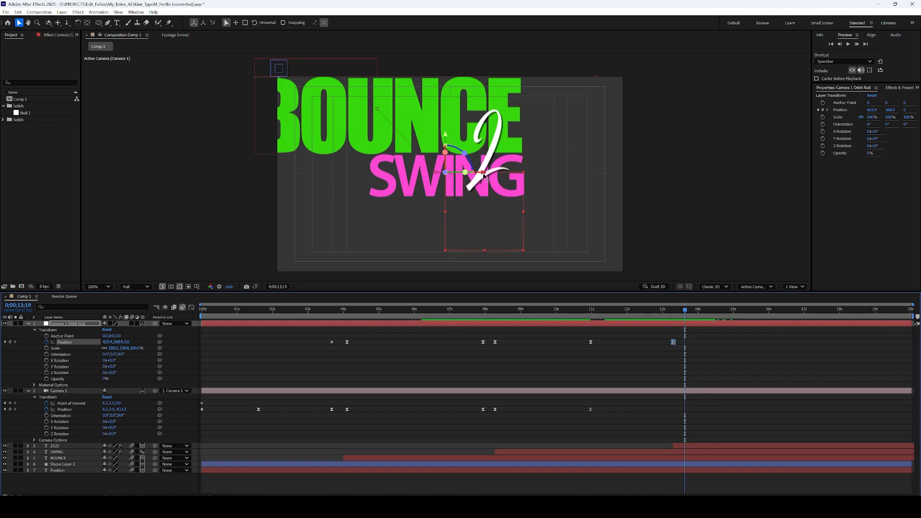
{"action": "left_click_drag", "start_coordinate": [107, 342], "coordinate": [586, 382]}
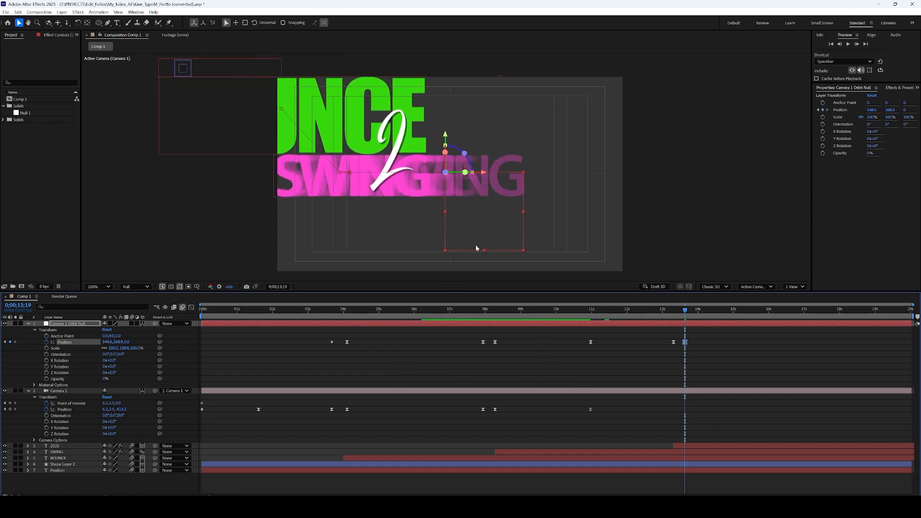
Reframe the fully revealed 2025 with the orbit null's last keyframe at about 542.8, 221.6, keeping that keyframe at 0;00;13;19
{"action": "key", "text": "space"}
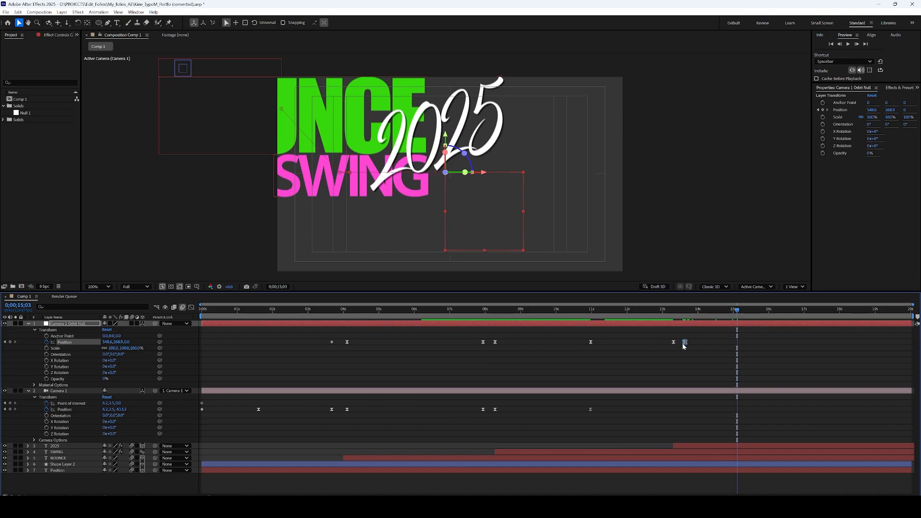
{"action": "left_click_drag", "start_coordinate": [686, 341], "coordinate": [737, 342]}
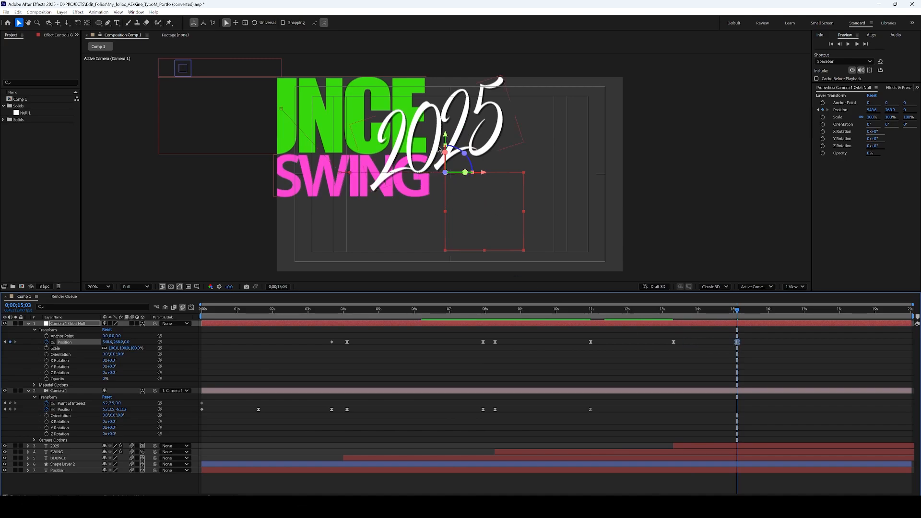
{"action": "left_click_drag", "start_coordinate": [119, 342], "coordinate": [90, 344]}
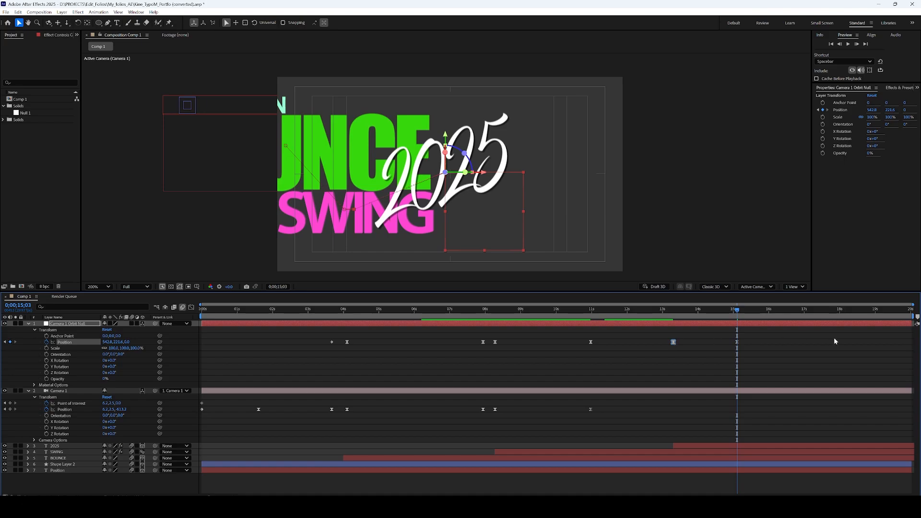
{"action": "key", "text": "j"}
{"action": "key", "text": "shift+Page_Down"}
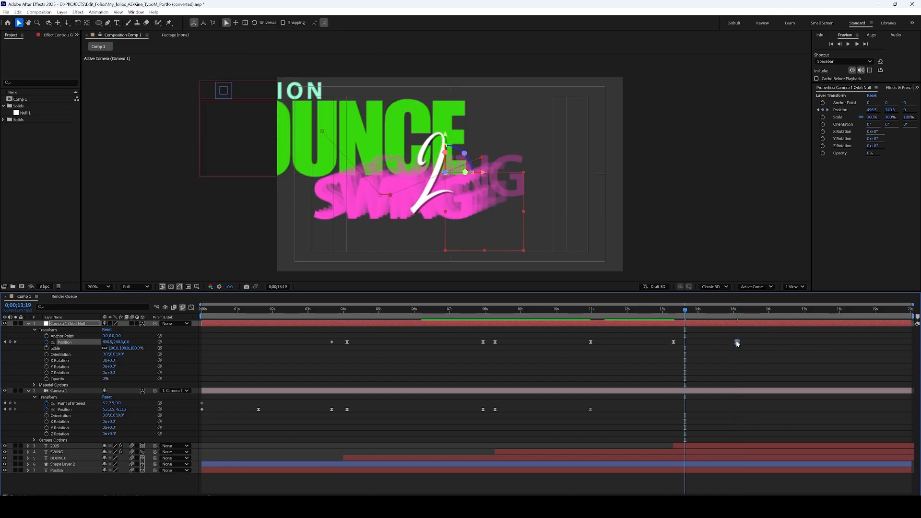
{"action": "left_click_drag", "start_coordinate": [737, 342], "coordinate": [693, 344]}
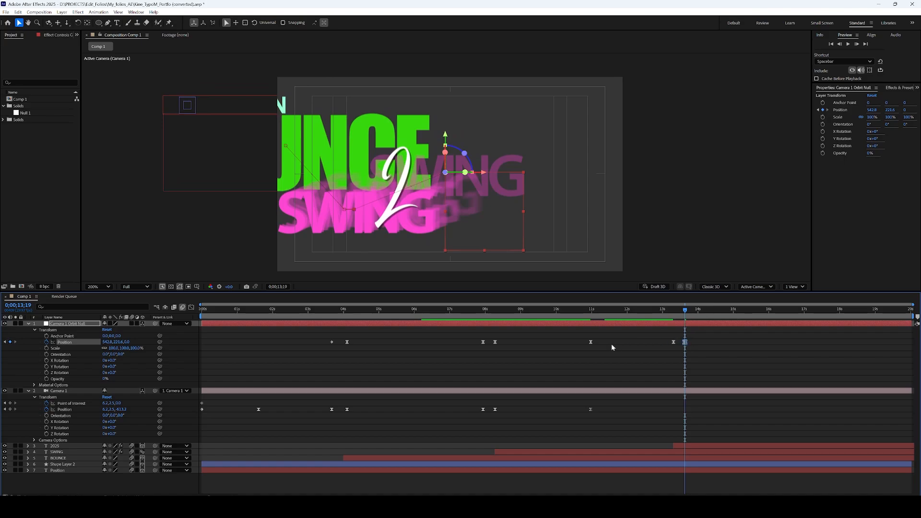
Ease the orbit null's move between 0;00;13;09 and 0;00;13;19 in the speed graph with a sharp start and gradual slowdown
{"action": "left_click", "coordinate": [191, 308]}
{"action": "left_click_drag", "start_coordinate": [678, 472], "coordinate": [678, 472]}
{"action": "key", "text": "equal"}
{"action": "key", "text": "equal"}
{"action": "key", "text": "equal"}
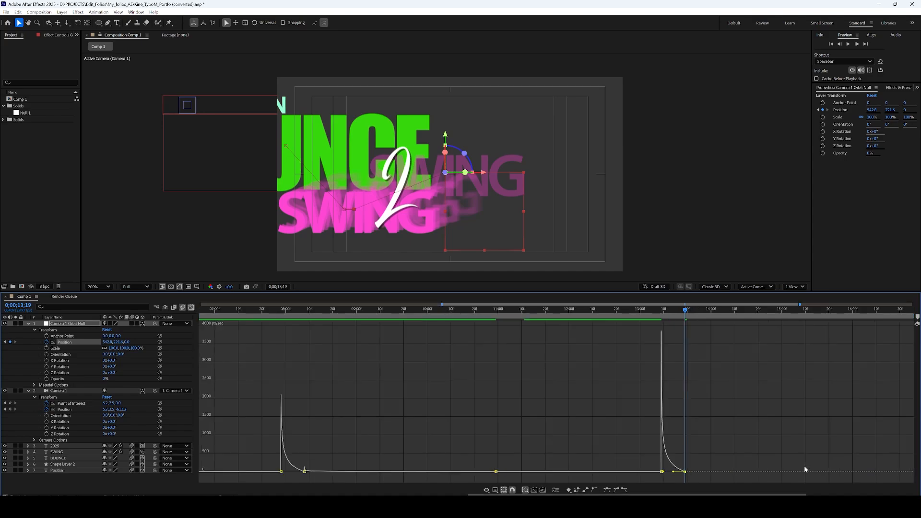
{"action": "left_click", "coordinate": [191, 307]}
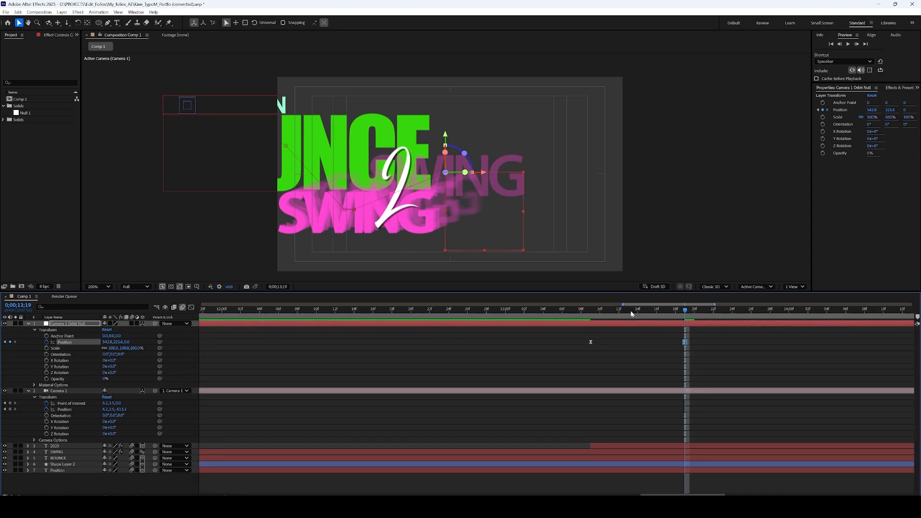
{"action": "key", "text": "minus"}
{"action": "key", "text": "minus"}
{"action": "key", "text": "minus"}
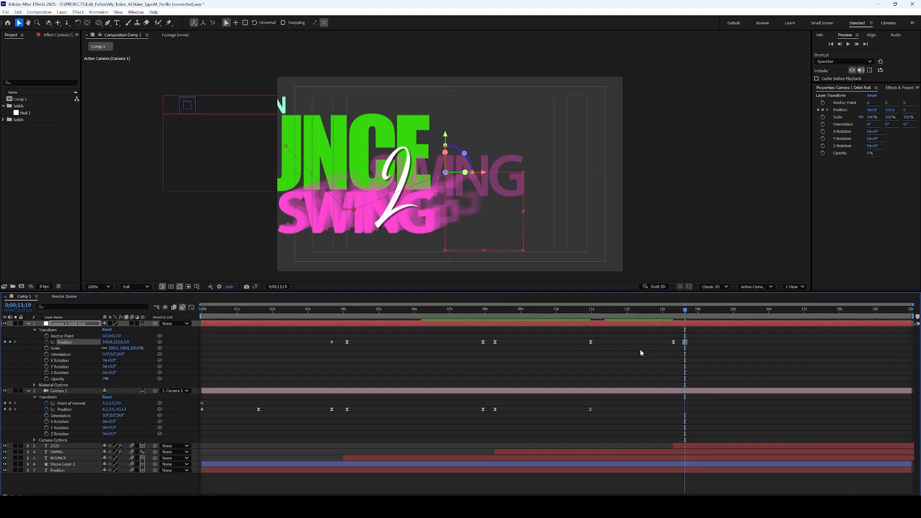
Preview the camera move onto 2025 from 0;00;12;26, and replay it from 0;00;13;00
{"action": "left_click_drag", "start_coordinate": [685, 311], "coordinate": [657, 312]}
{"action": "key", "text": "space"}
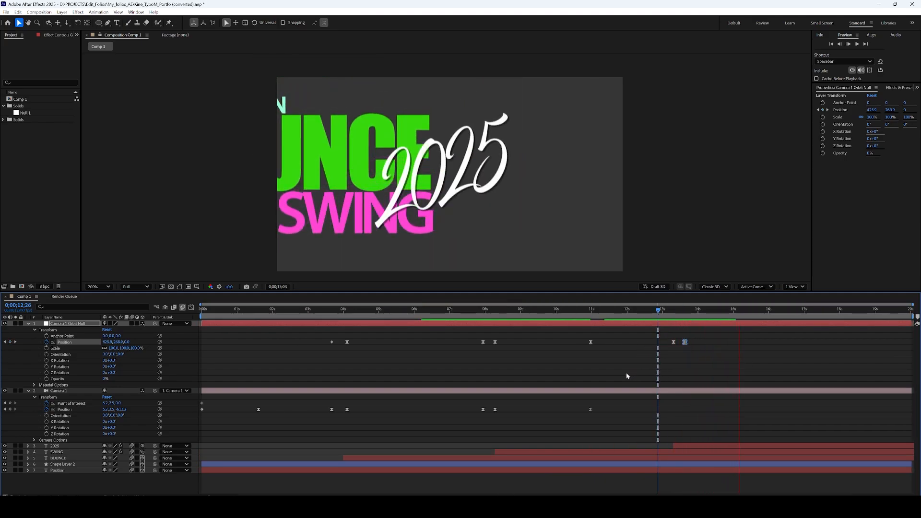
{"action": "key", "text": "space"}
{"action": "left_click_drag", "start_coordinate": [686, 313], "coordinate": [662, 319]}
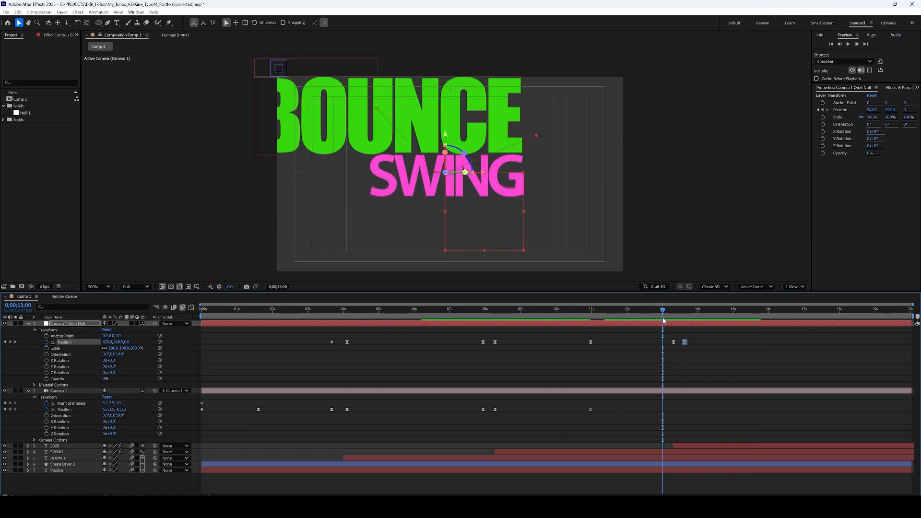
{"action": "key", "text": "space"}
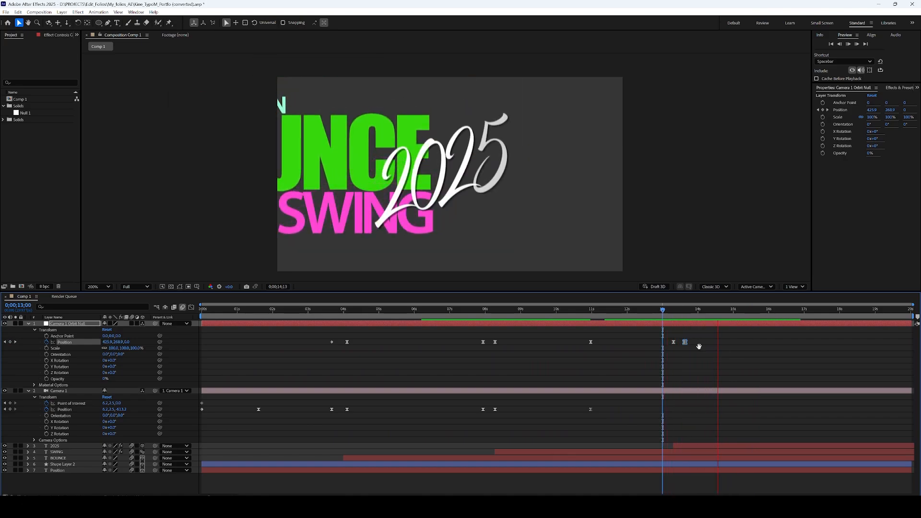
{"action": "key", "text": "space"}
Lengthen the move onto 2025 by shifting the orbit null's last position keyframe to just before 14 seconds, and preview it from 0;00;13;02
{"action": "left_click_drag", "start_coordinate": [685, 341], "coordinate": [695, 342]}
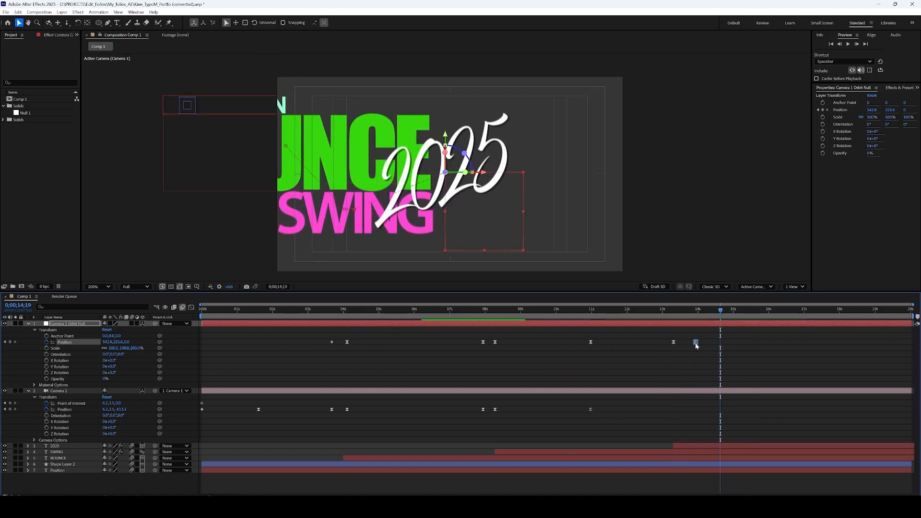
{"action": "left_click", "coordinate": [665, 309]}
{"action": "key", "text": "space"}
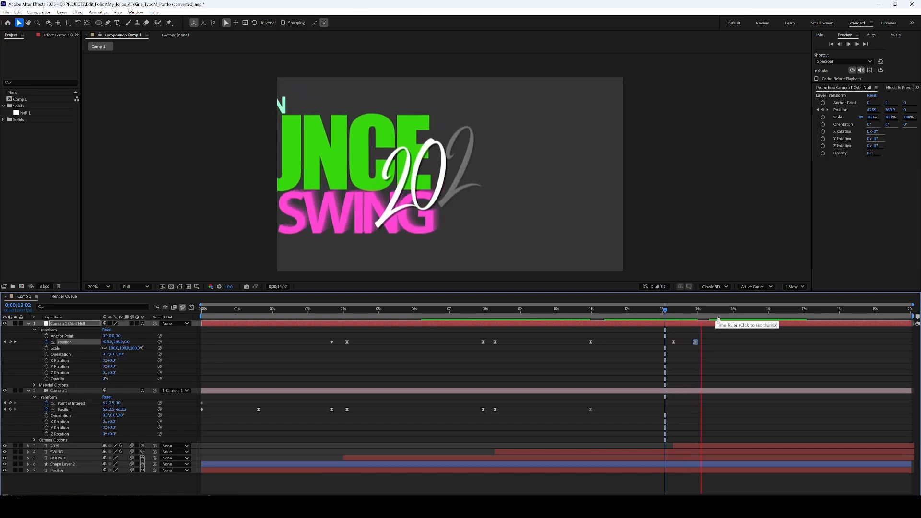
{"action": "key", "text": "space"}
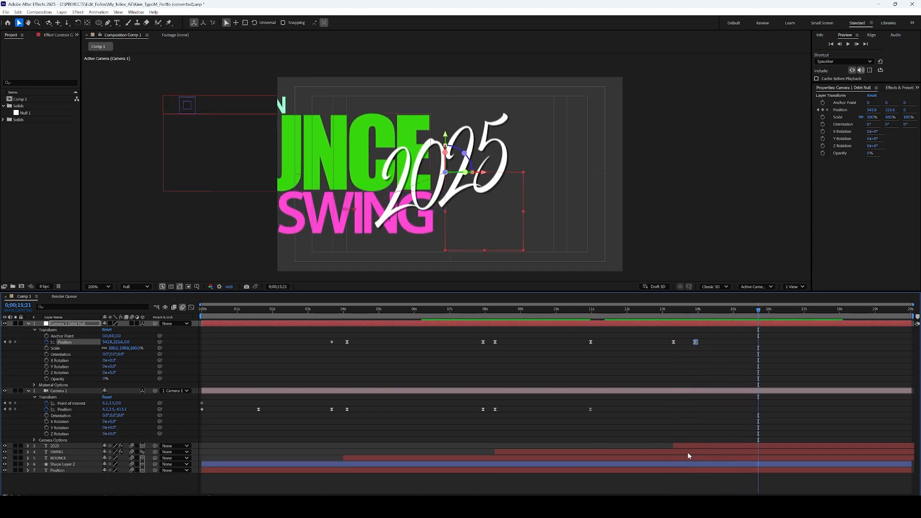
Try a slower 2025 reveal with its Range Selector Start end keyframe at about 15.5 seconds, previewing from 0;00;12;22
{"action": "left_click", "coordinate": [689, 446]}
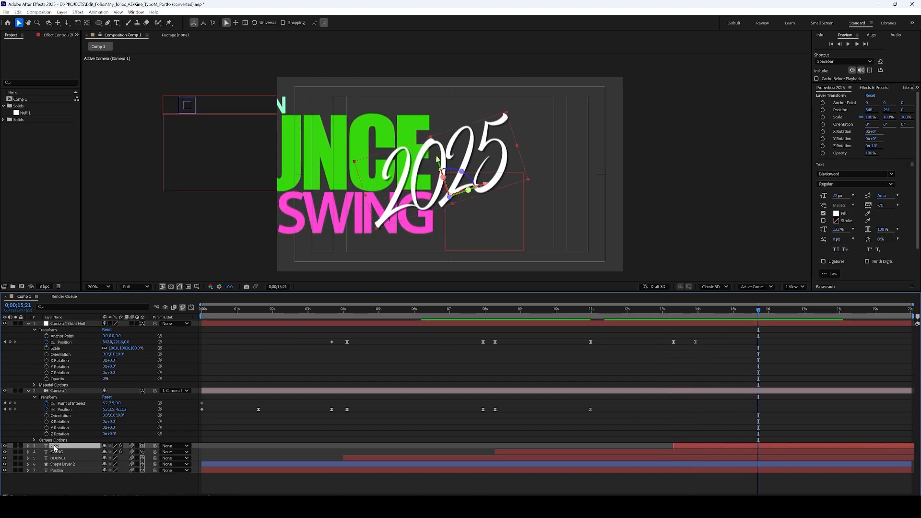
{"action": "key", "text": "u"}
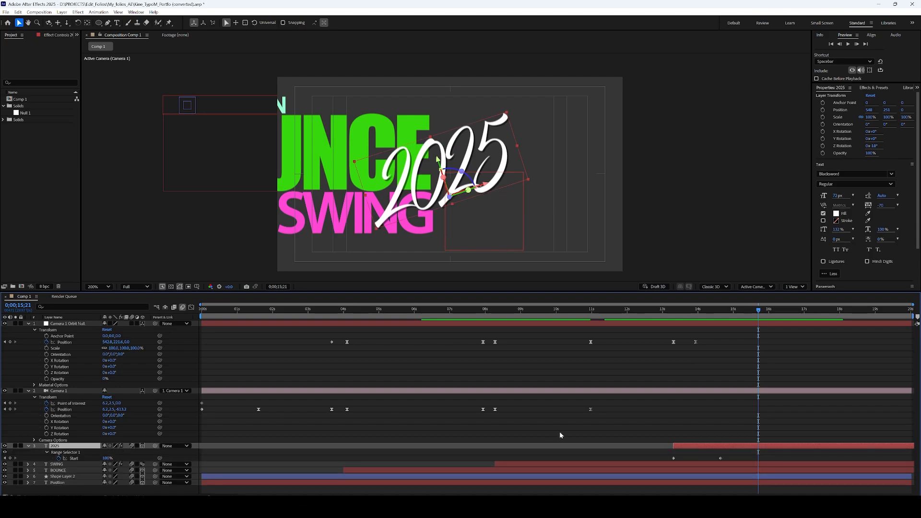
{"action": "left_click_drag", "start_coordinate": [720, 457], "coordinate": [752, 460]}
{"action": "left_click", "coordinate": [653, 311]}
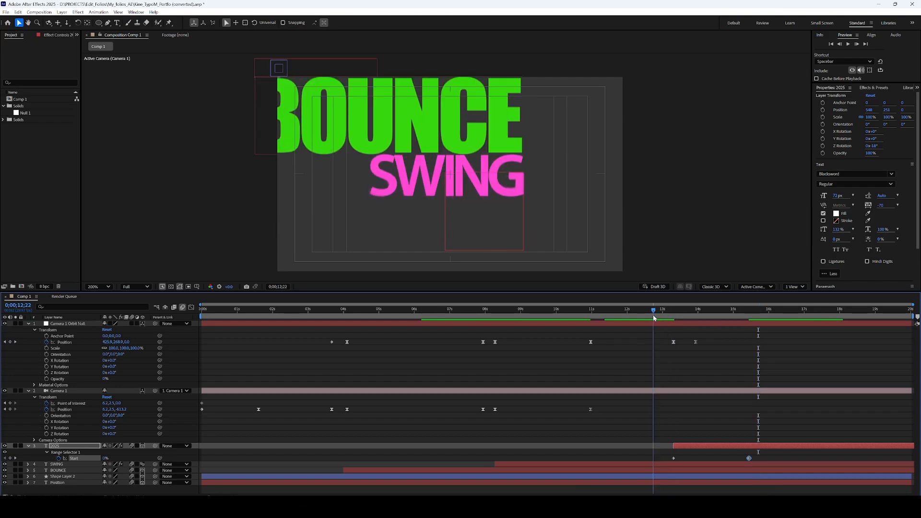
{"action": "key", "text": "space"}
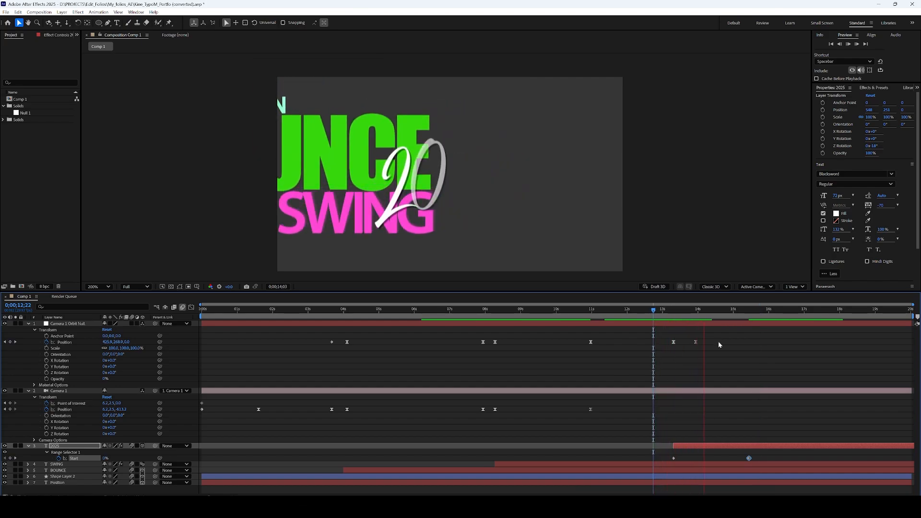
{"action": "key", "text": "space"}
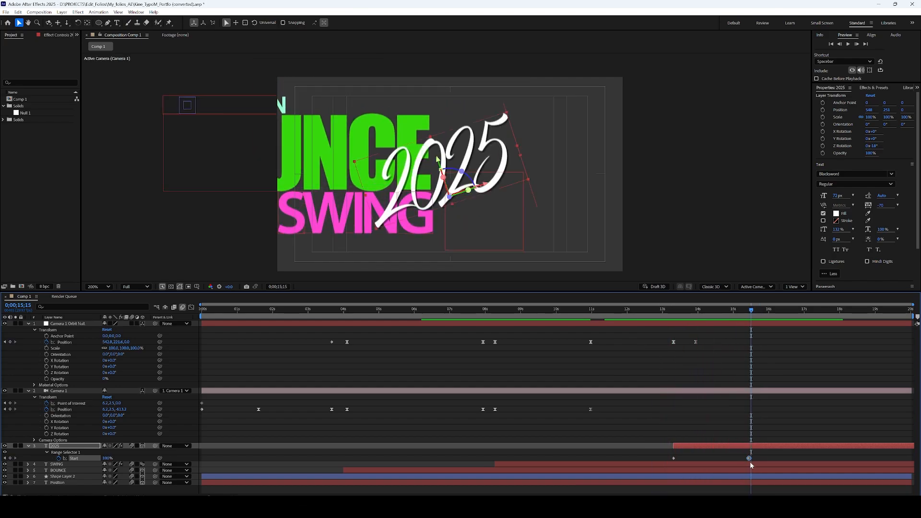
Set the 2025 layer's ending Range Selector Start keyframe at 0;00;14;20, and preview the reveal from 0;00;12;27
{"action": "left_click_drag", "start_coordinate": [749, 458], "coordinate": [722, 459]}
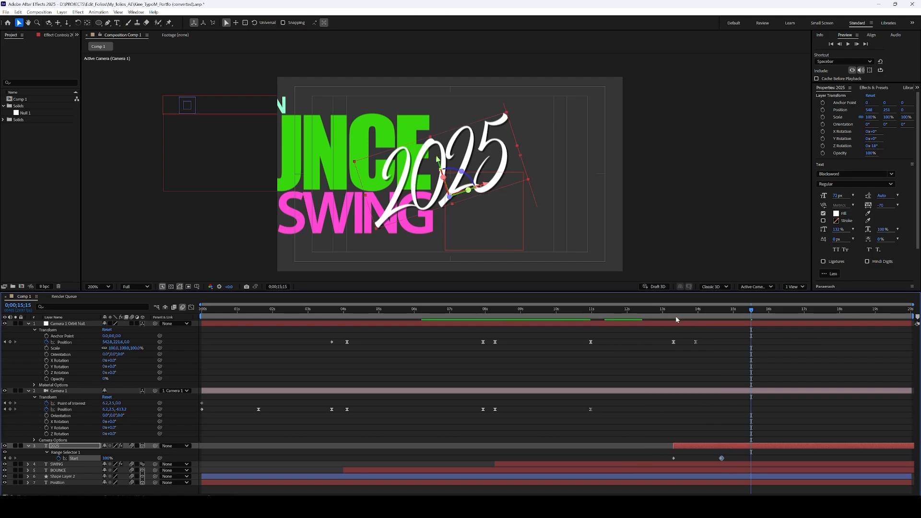
{"action": "left_click", "coordinate": [659, 311]}
{"action": "key", "text": "space"}
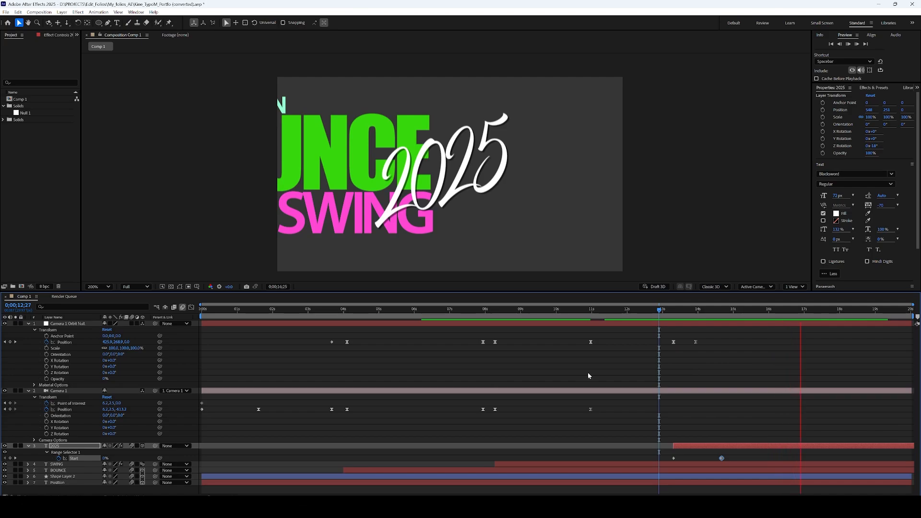
{"action": "key", "text": "space"}
Go to the 2025 reveal's end keyframe at 0;00;14;20, and collapse the orbit null, Camera 1 and 2025 layers
{"action": "left_click", "coordinate": [732, 311]}
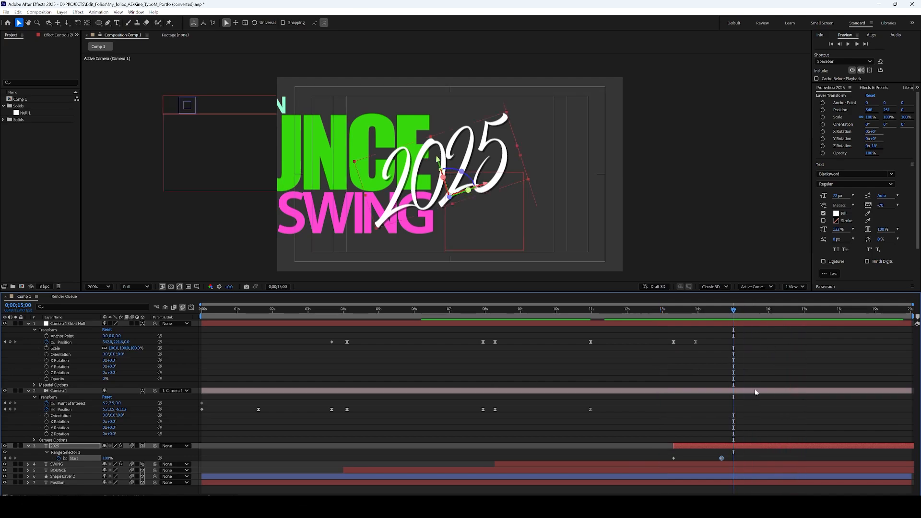
{"action": "key", "text": "j"}
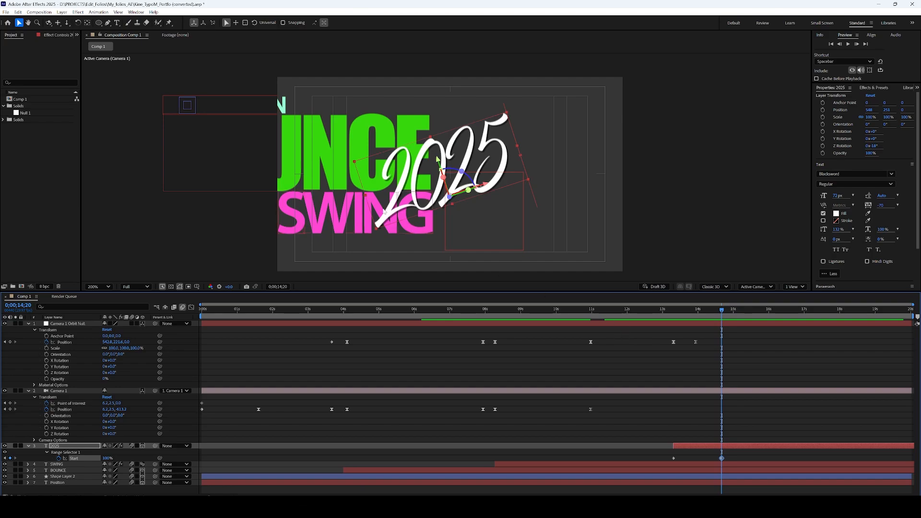
{"action": "left_click", "coordinate": [28, 324]}
{"action": "left_click", "coordinate": [29, 330]}
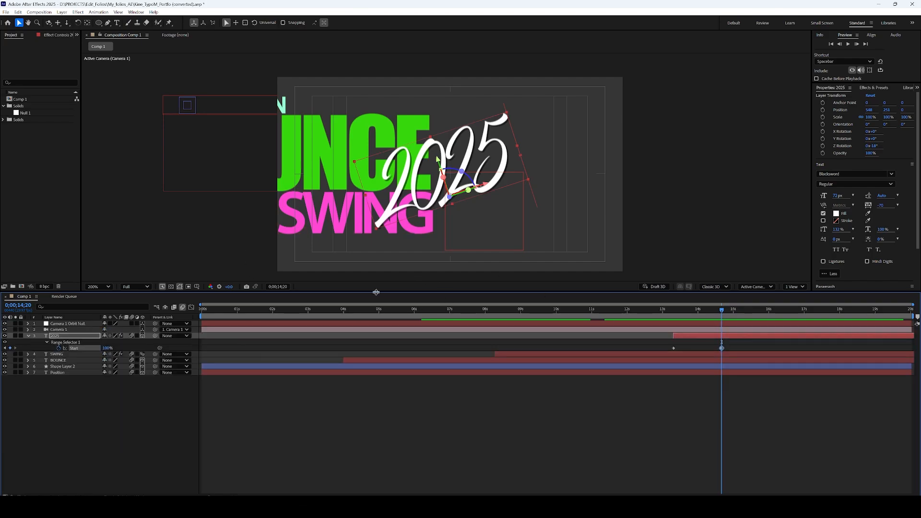
{"action": "left_click", "coordinate": [27, 336]}
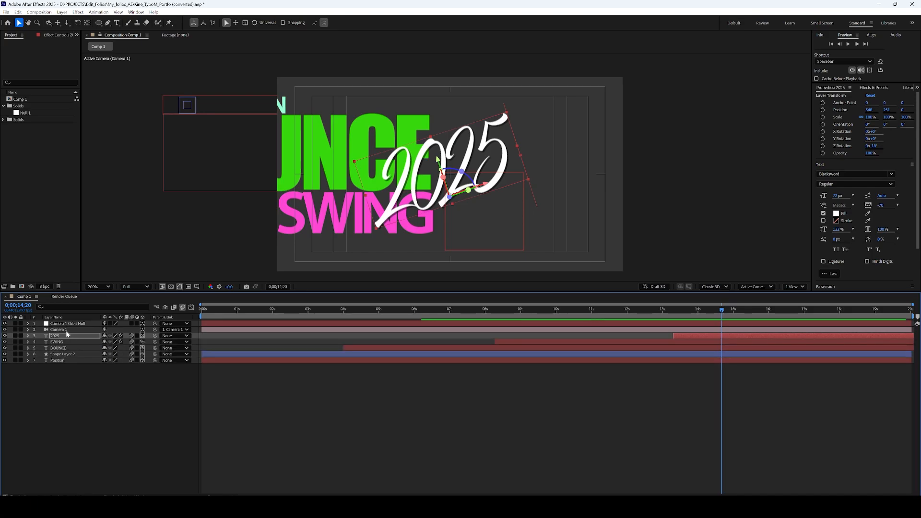
Show only the animated properties of Camera 1 and its orbit null, and add hold keyframes to all of them at 0;00;14;20
{"action": "left_click", "coordinate": [66, 329]}
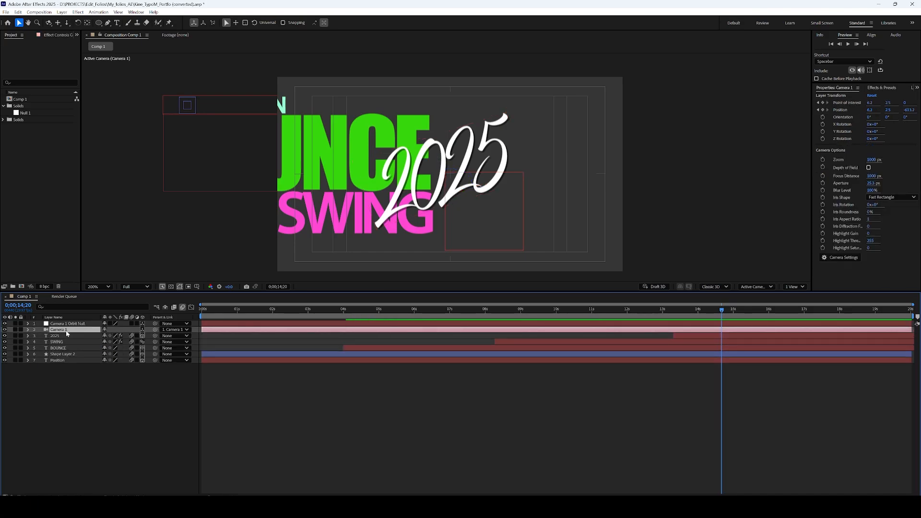
{"action": "left_click", "coordinate": [67, 323], "text": "shift"}
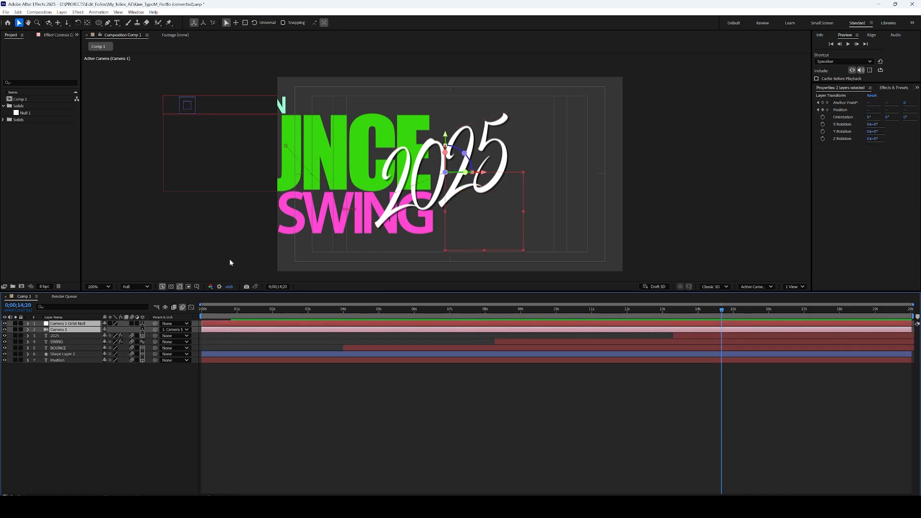
{"action": "key", "text": "u"}
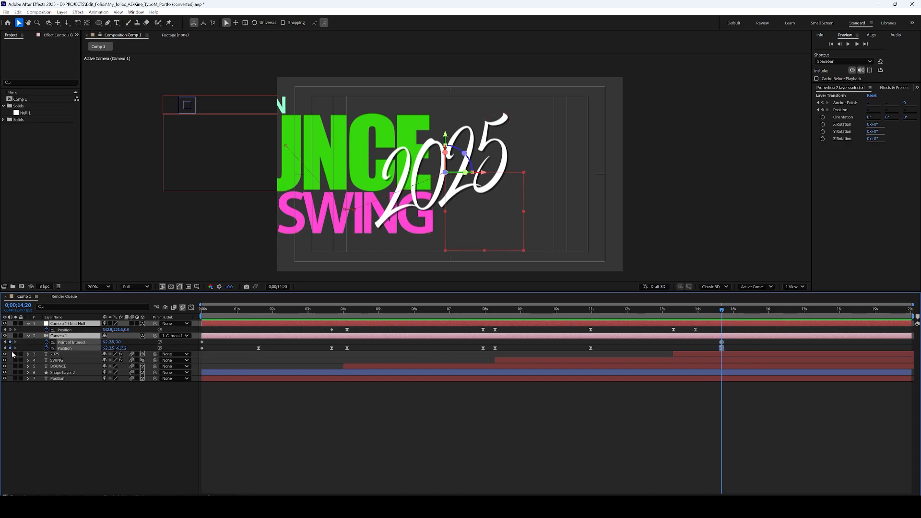
{"action": "left_click", "coordinate": [10, 330]}
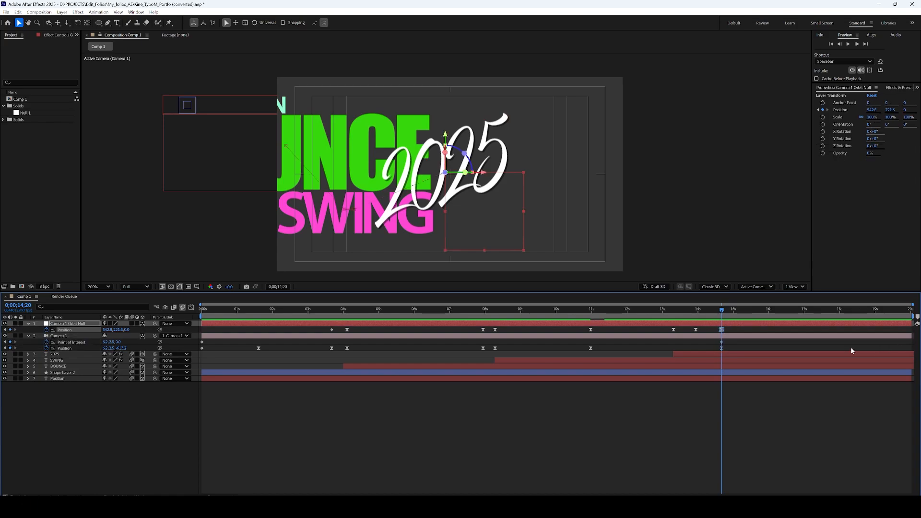
At 0;00;19;00, dolly Camera 1 back to a Z position of about -1341.2 so all four words fit in frame
{"action": "left_click_drag", "start_coordinate": [720, 313], "coordinate": [873, 327]}
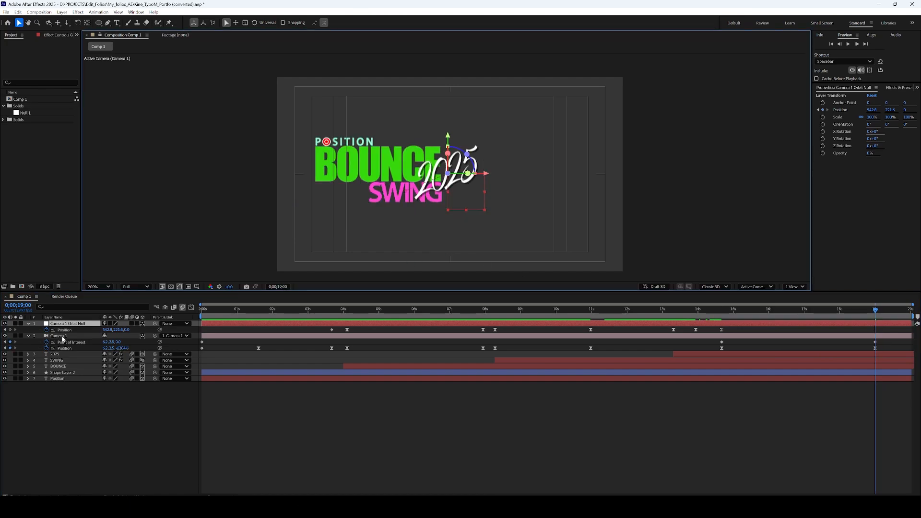
{"action": "left_click", "coordinate": [63, 336]}
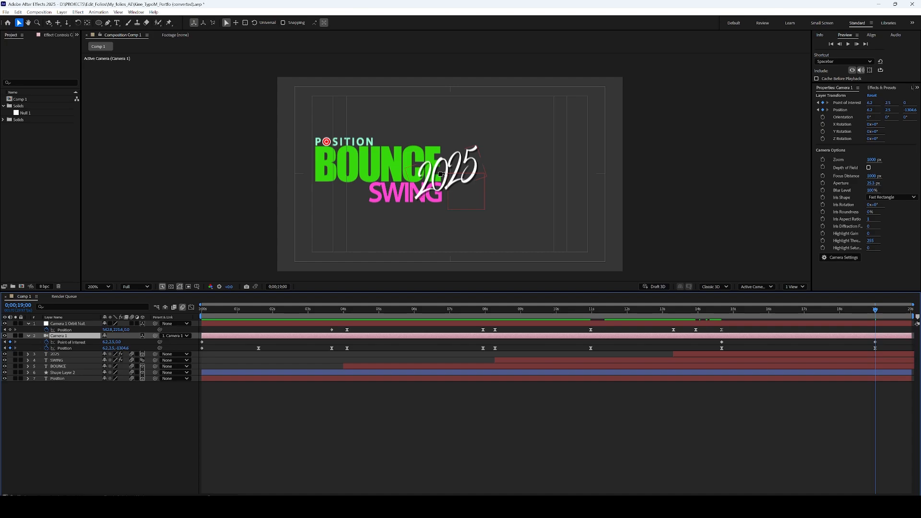
{"action": "mouse_move", "coordinate": [441, 174]}
{"action": "left_mouse_down"}
{"action": "mouse_move", "coordinate": [433, 214]}
{"action": "mouse_move", "coordinate": [438, 178]}
{"action": "left_mouse_up"}
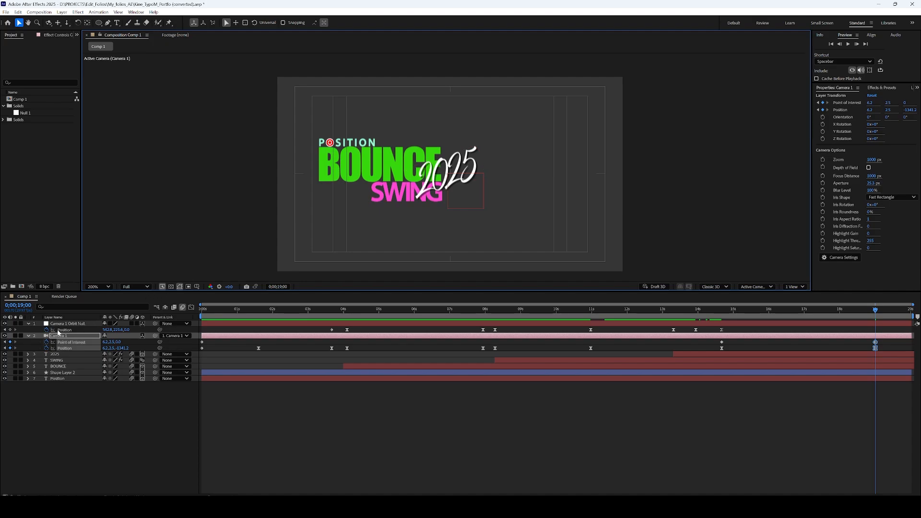
Centre the words at 0;00;19;00 by setting the orbit null's Position to about 378.2, 214.3, and preview the move from 0;00;12;25
{"action": "left_click", "coordinate": [67, 324]}
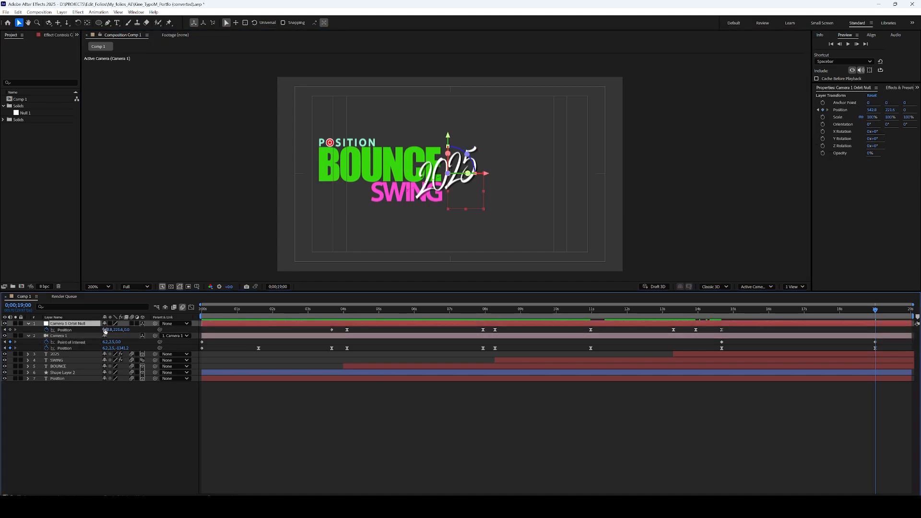
{"action": "left_click_drag", "start_coordinate": [108, 329], "coordinate": [29, 330]}
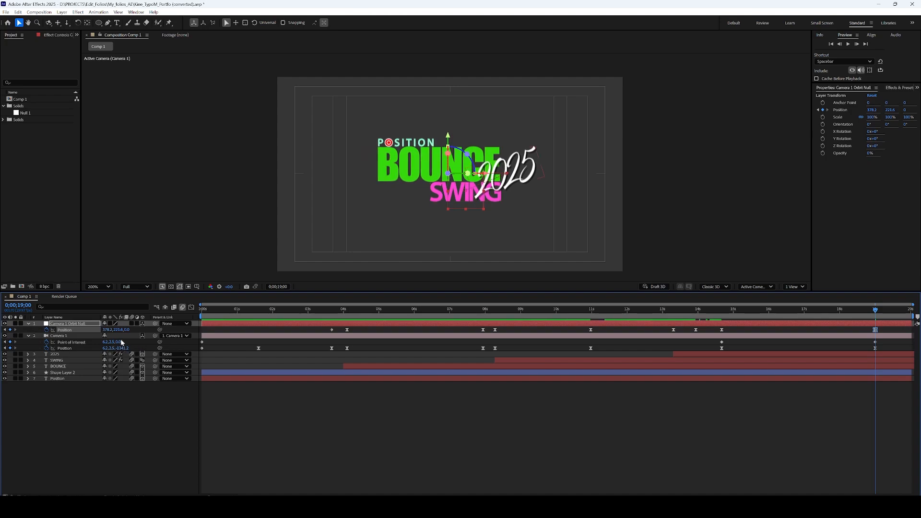
{"action": "left_click_drag", "start_coordinate": [118, 331], "coordinate": [80, 342]}
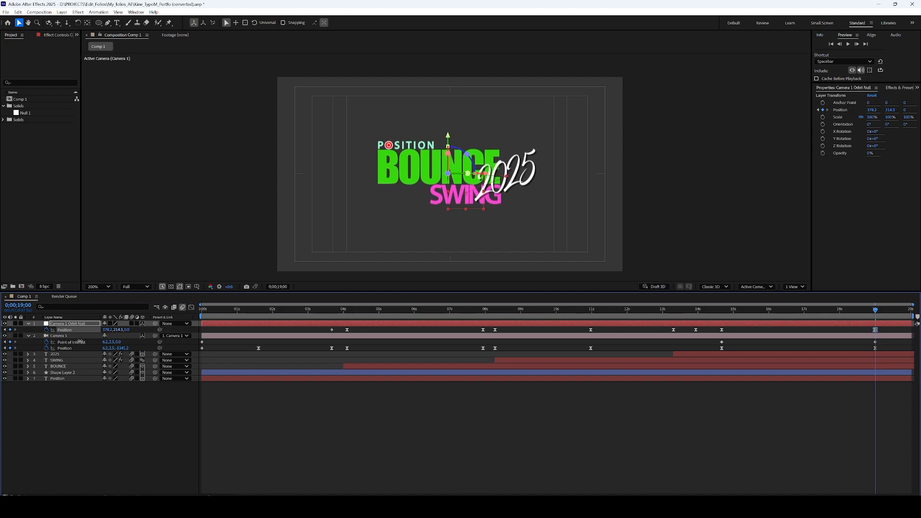
{"action": "left_click_drag", "start_coordinate": [854, 314], "coordinate": [657, 318]}
{"action": "key", "text": "space"}
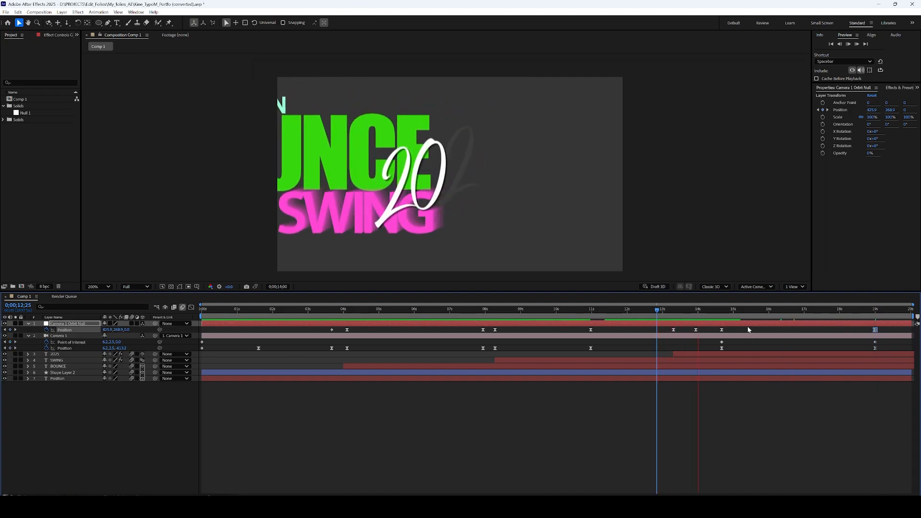